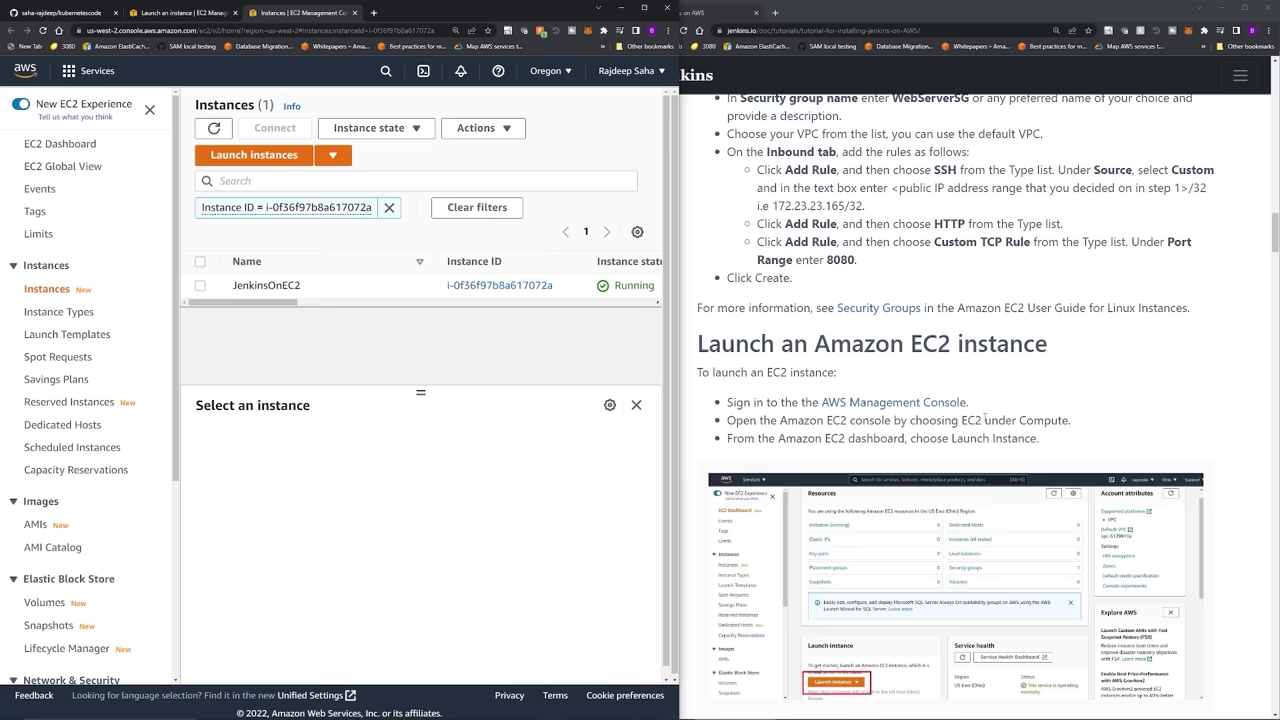
scroll(980, 342, up, 2)
scroll(1004, 360, down, 2)
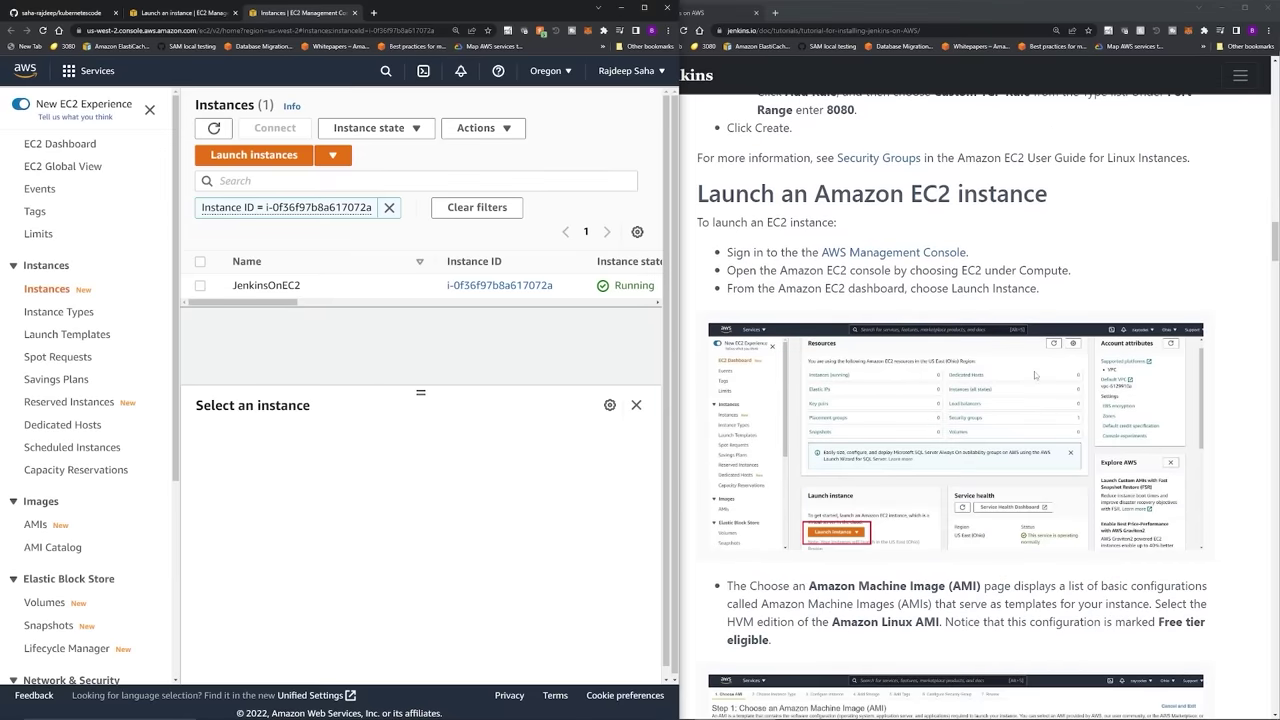
scroll(1005, 380, down, 2)
scroll(1005, 390, down, 6)
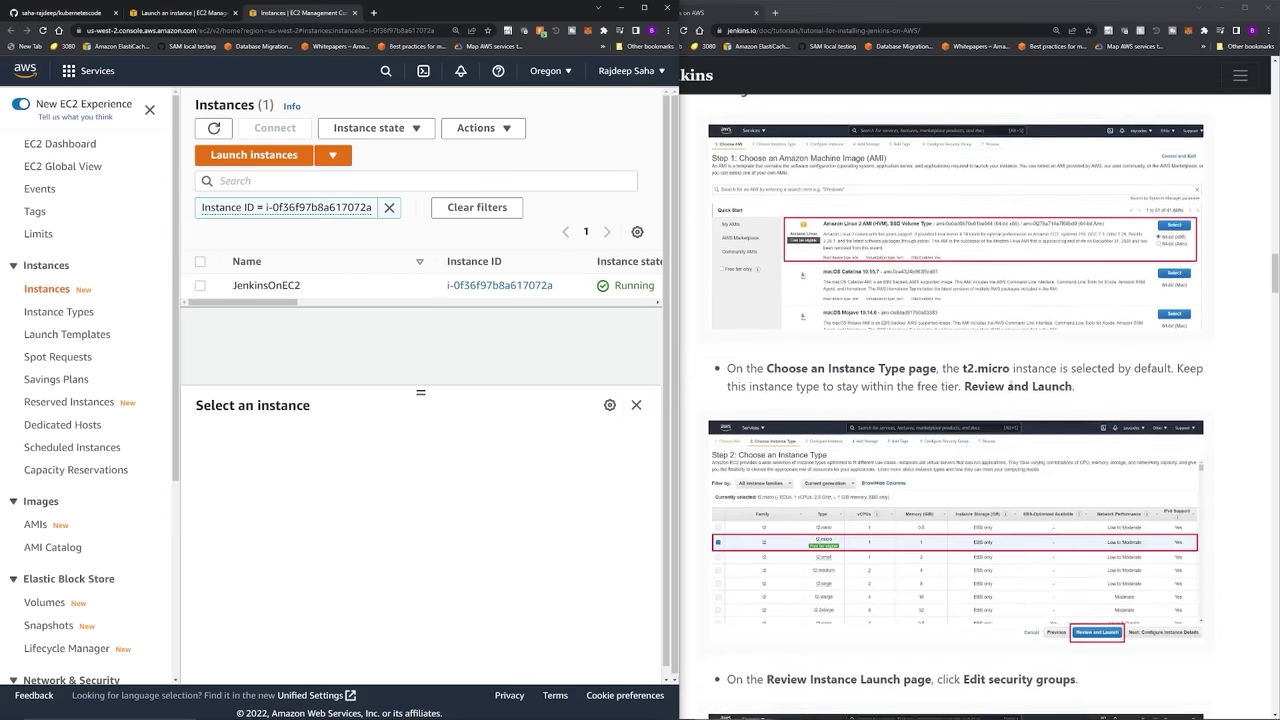
scroll(997, 389, down, 15)
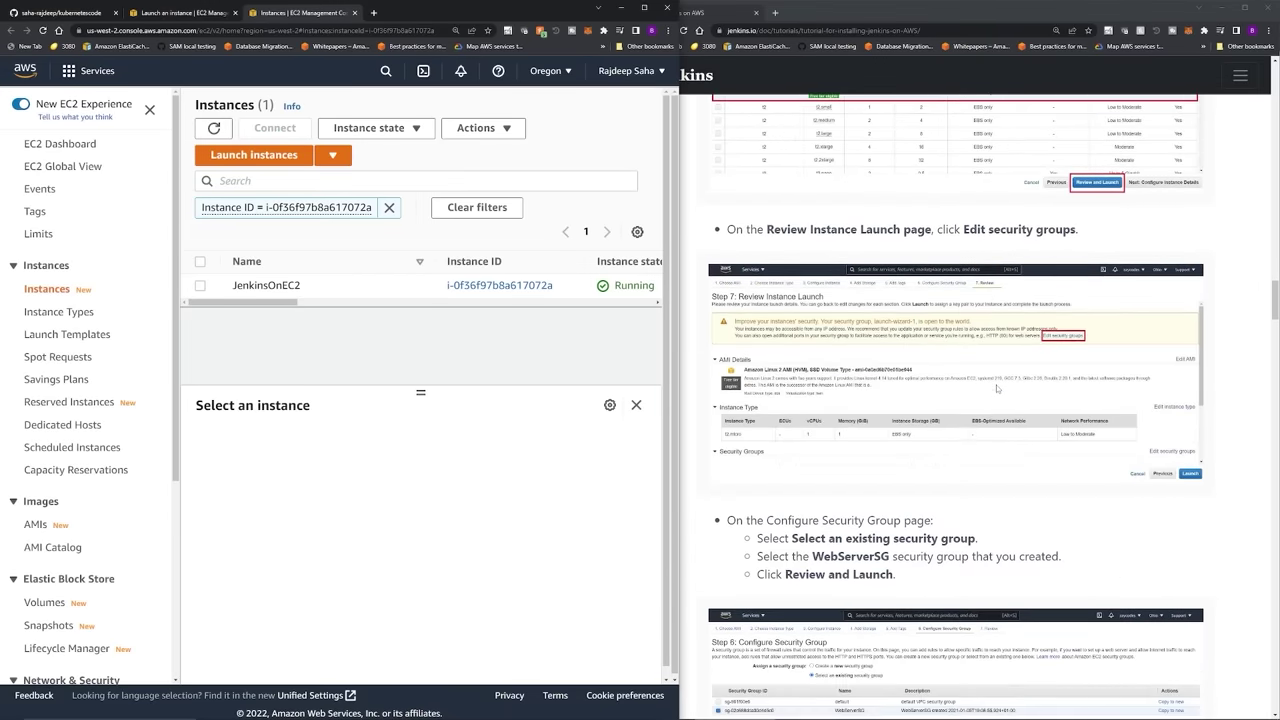
scroll(997, 388, down, 3)
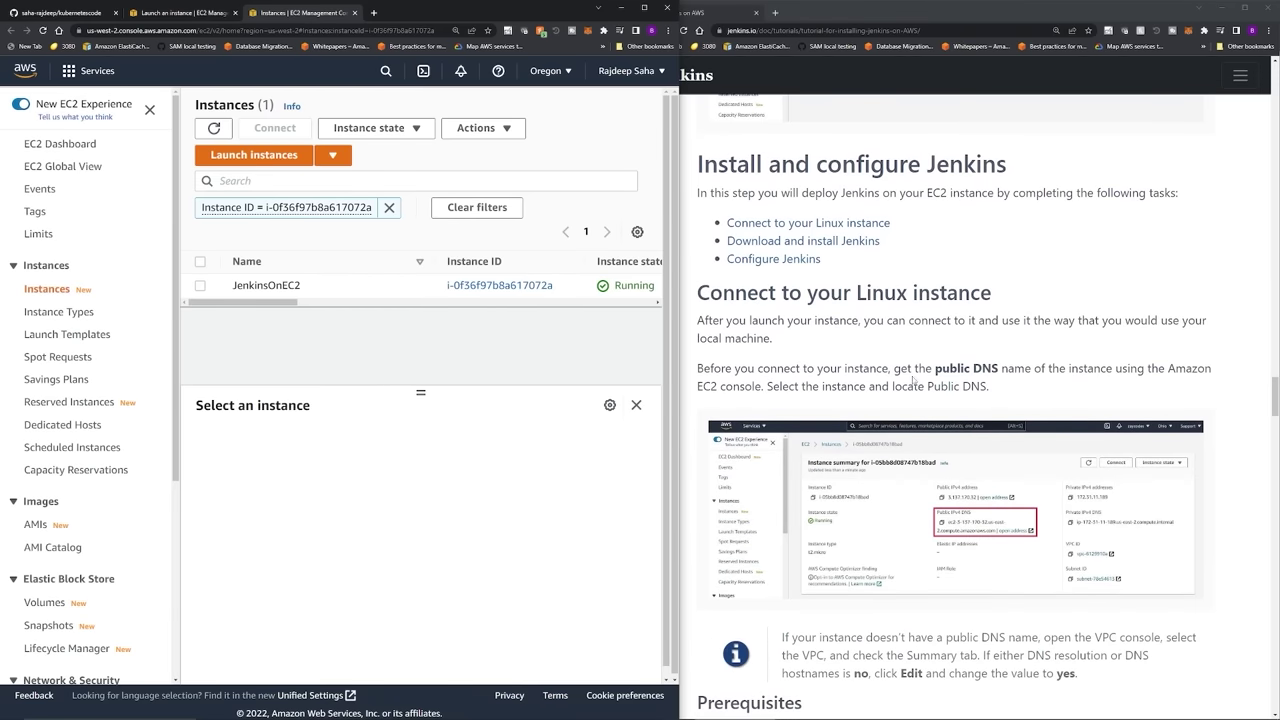
scroll(910, 356, down, 3)
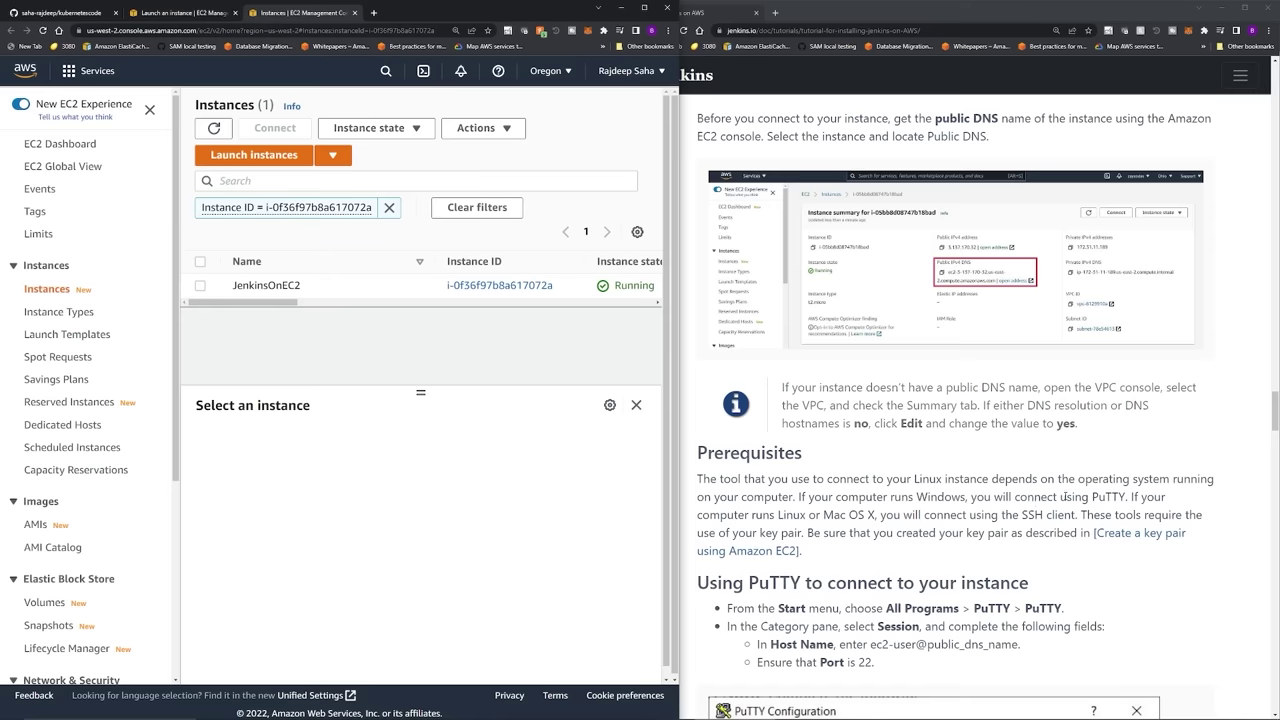
scroll(1064, 496, down, 1)
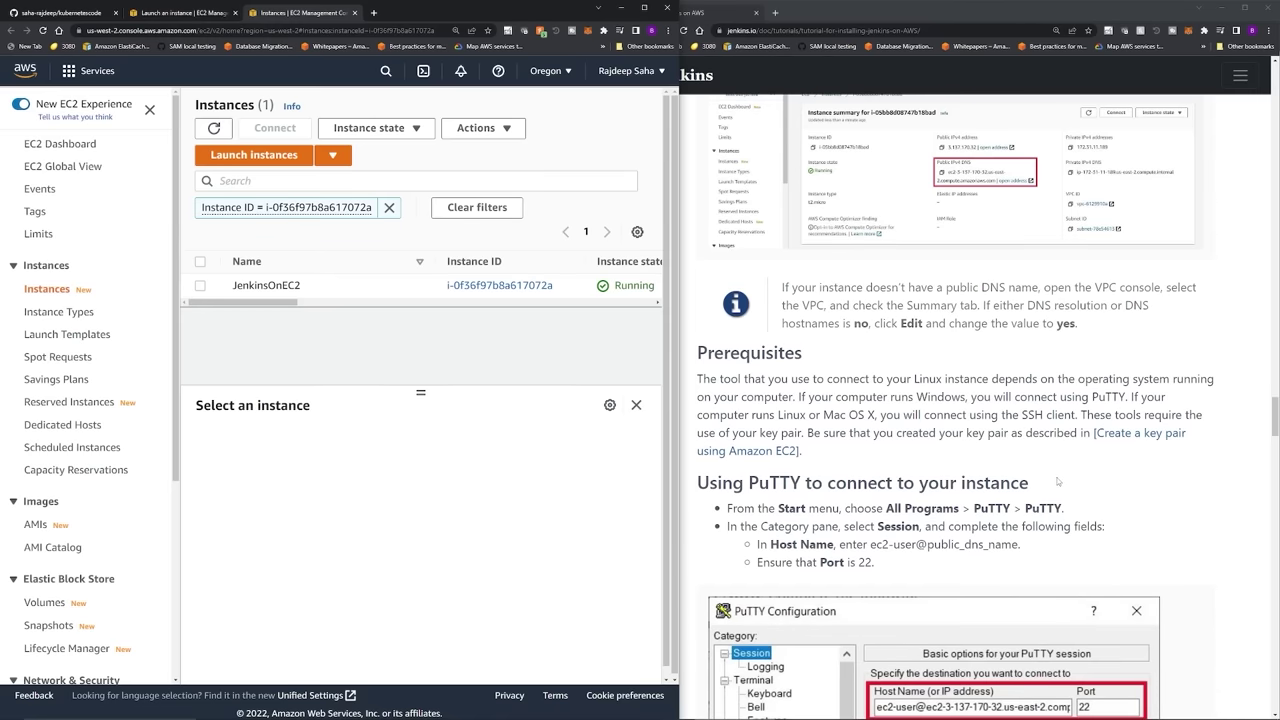
scroll(1057, 481, down, 5)
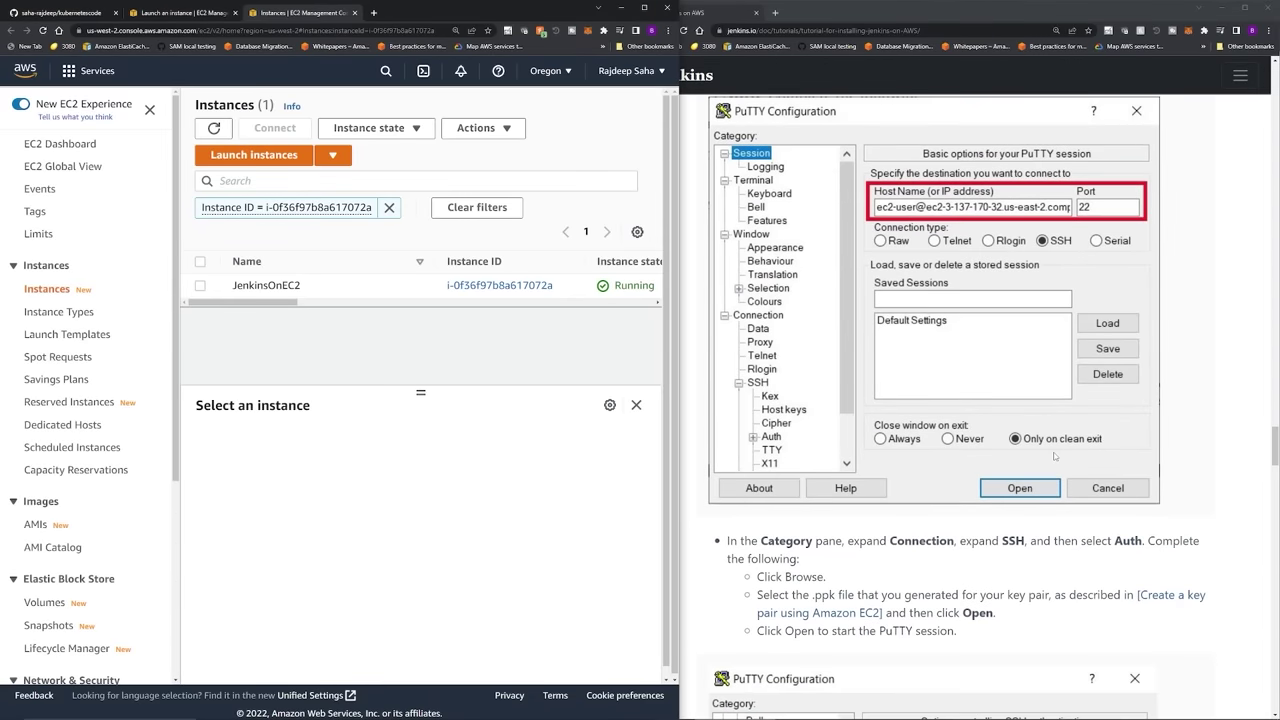
scroll(1054, 456, down, 2)
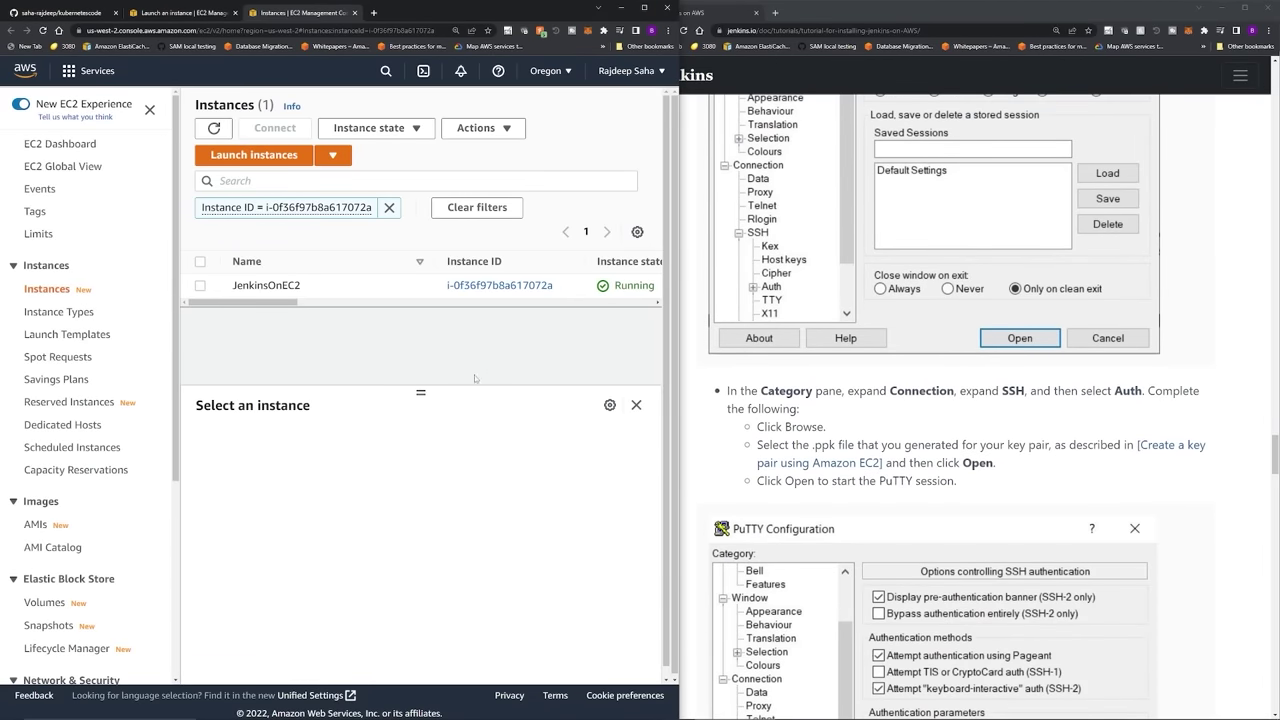
Connect to the JenkinsOnEC2 instance as ec2-user through an EC2 Instance Connect browser terminal.
click(200, 286)
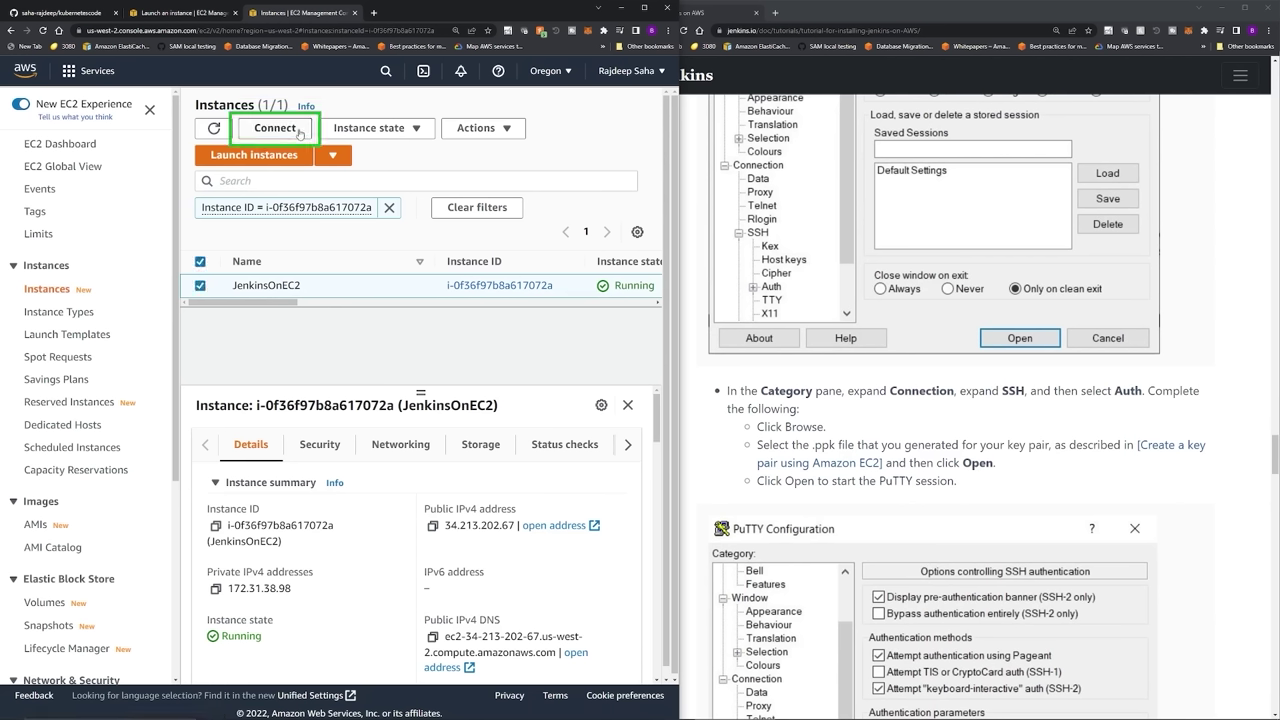
click(299, 133)
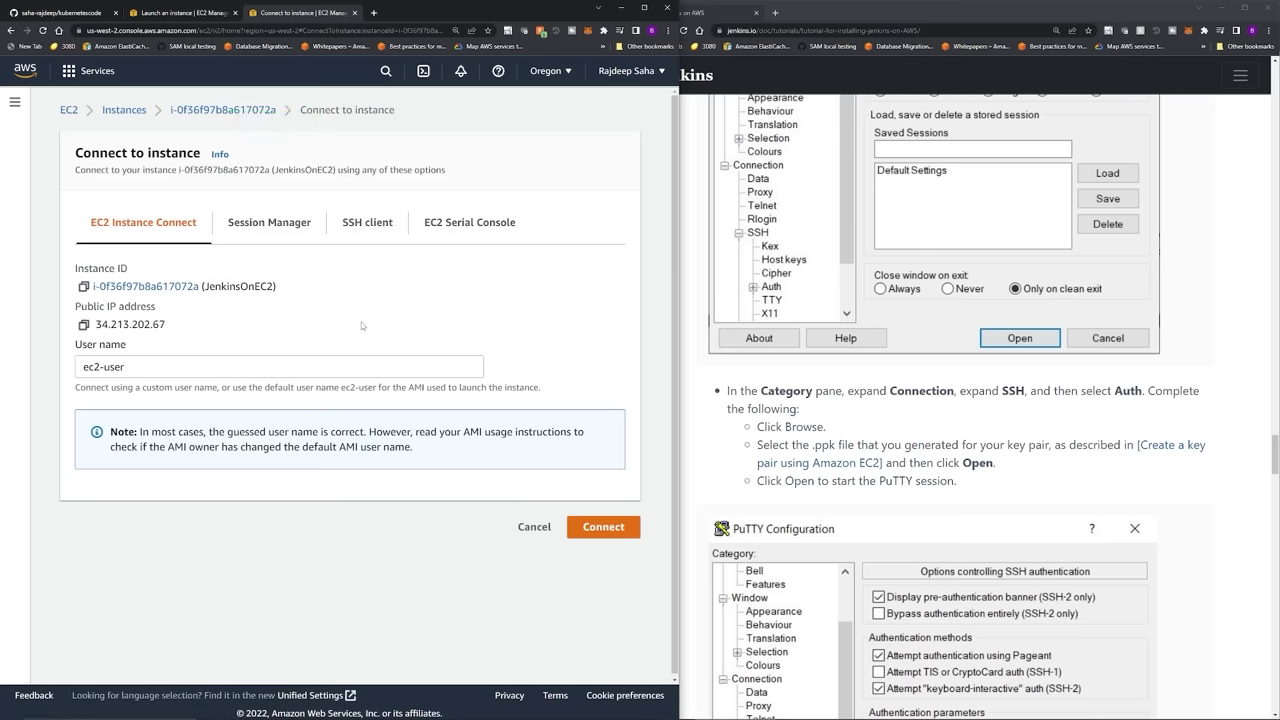
click(604, 526)
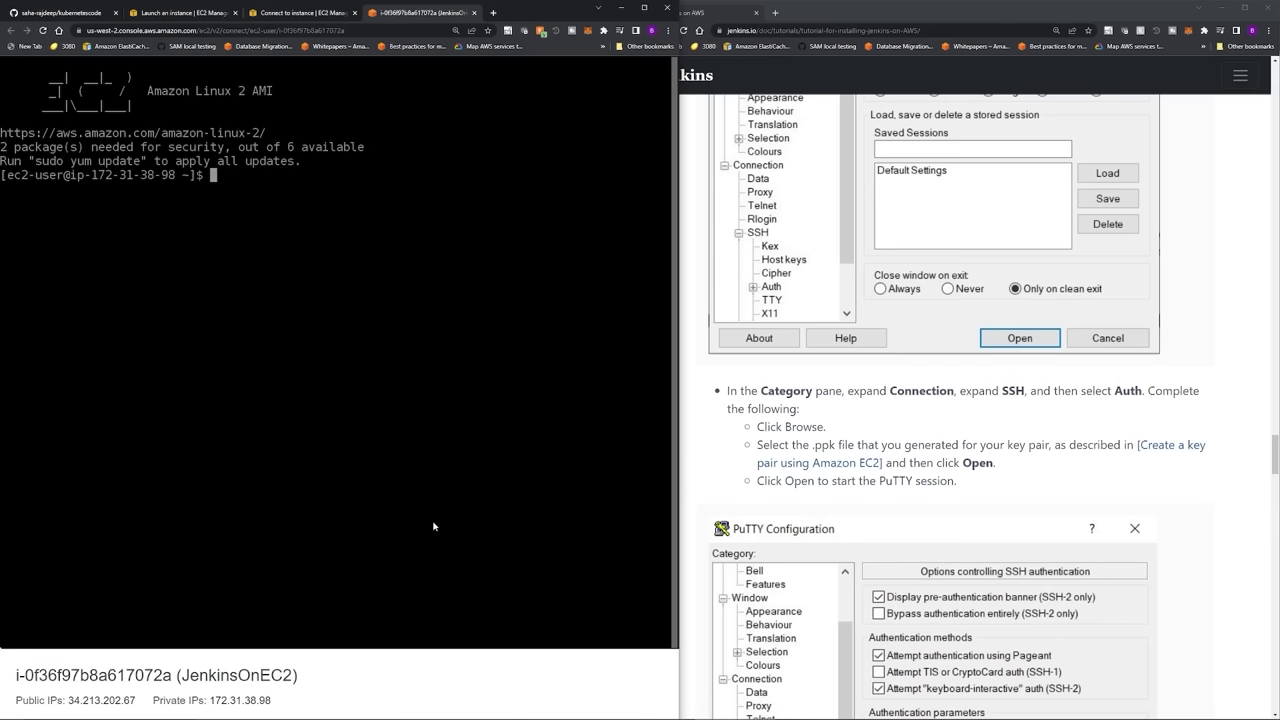
Update the system packages by running sudo yum update -y in the terminal.
scroll(960, 485, down, 5)
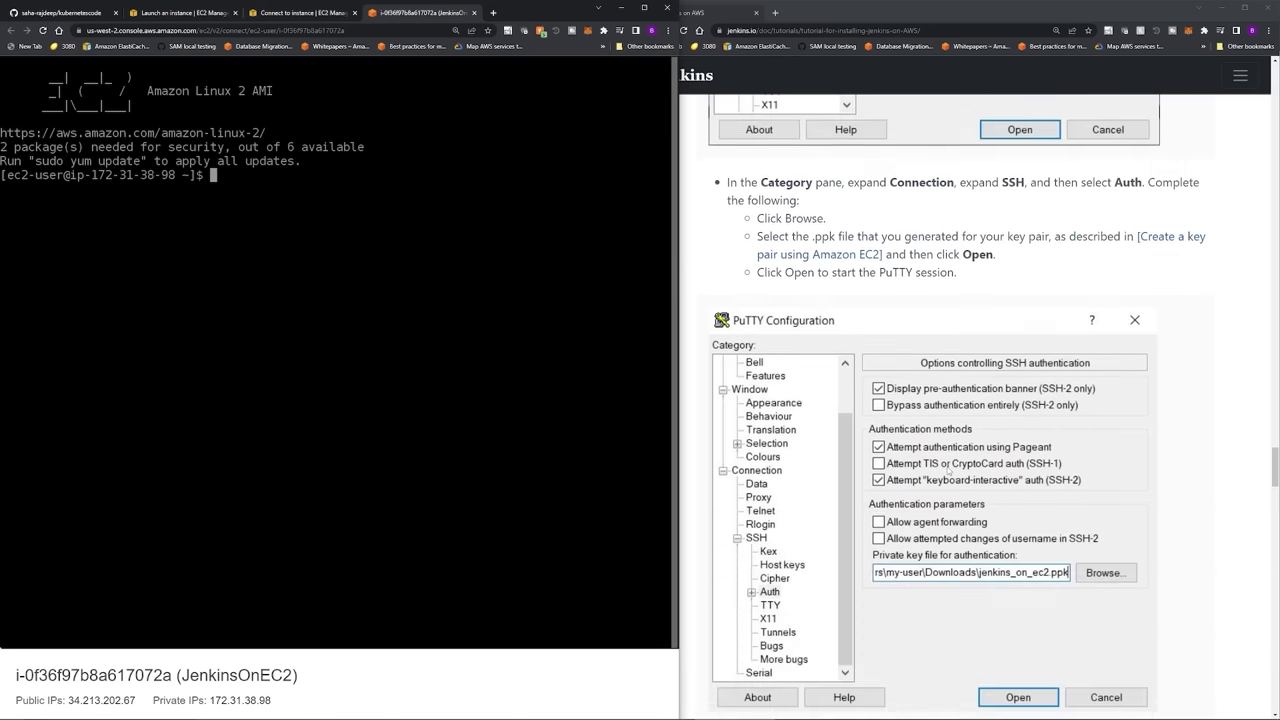
scroll(942, 463, down, 1)
scroll(942, 450, down, 1)
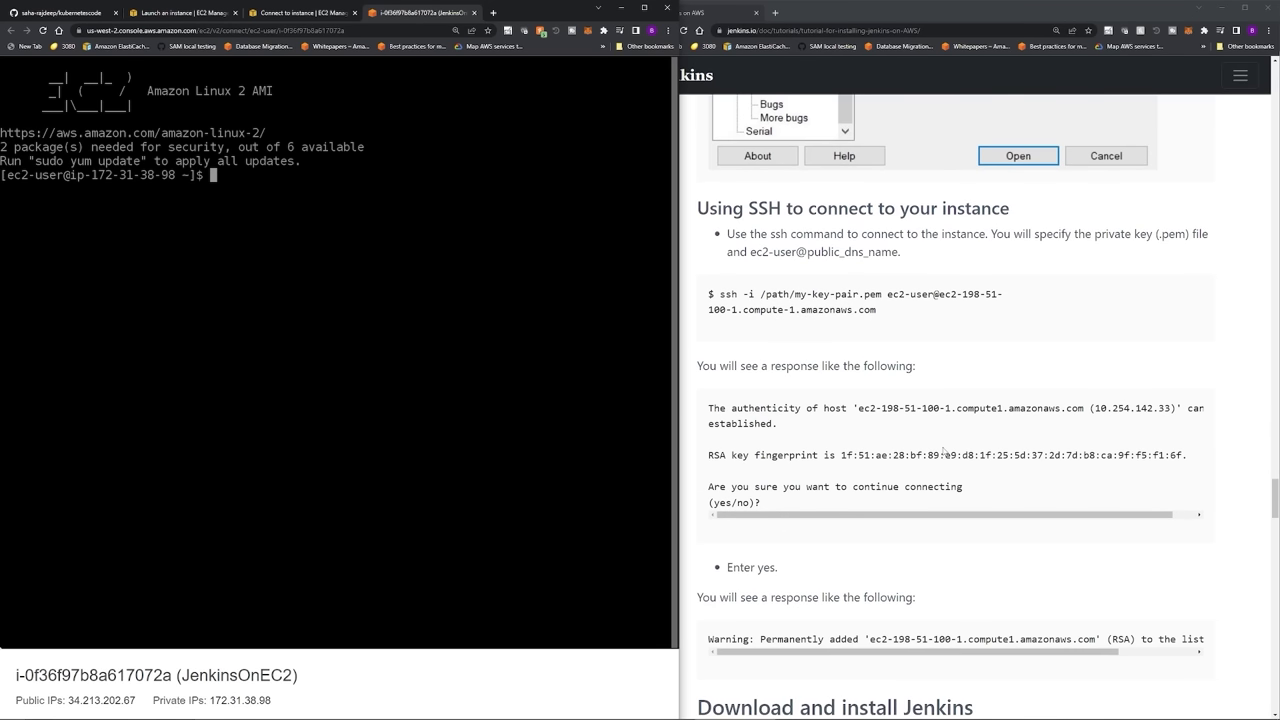
scroll(942, 452, down, 5)
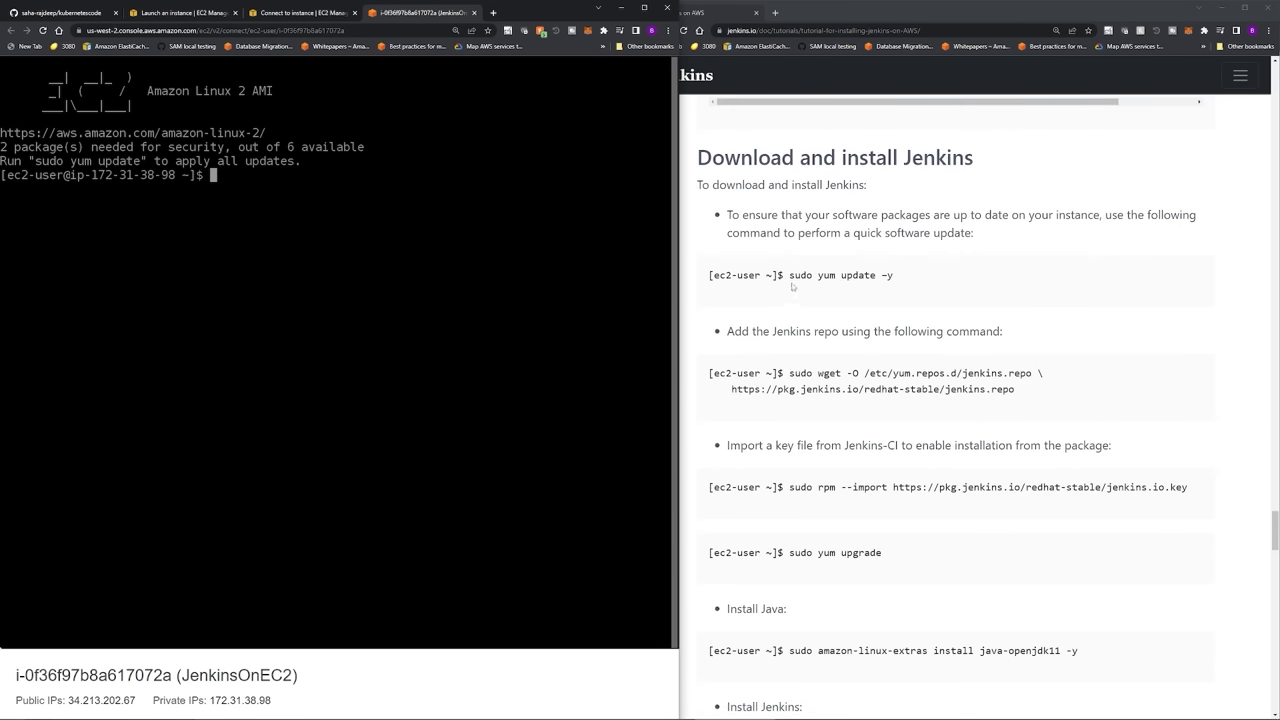
drag(790, 276, 902, 278)
key(ctrl+c)
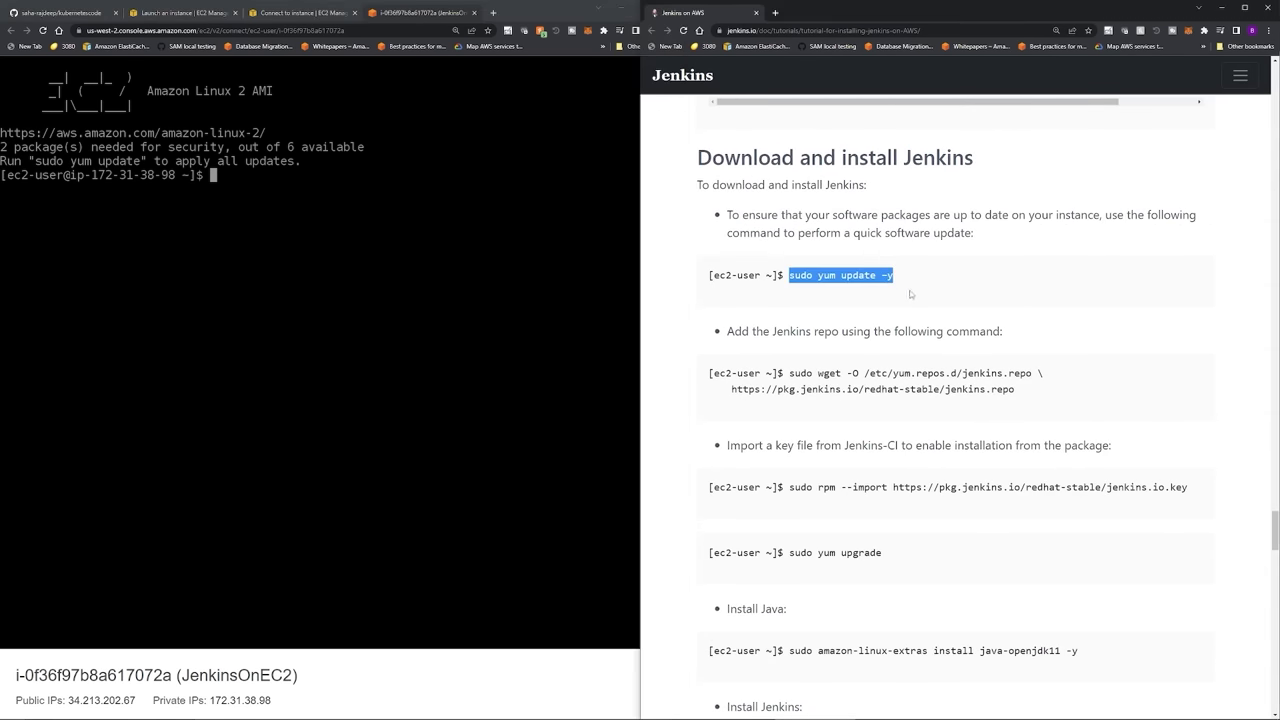
click(269, 178)
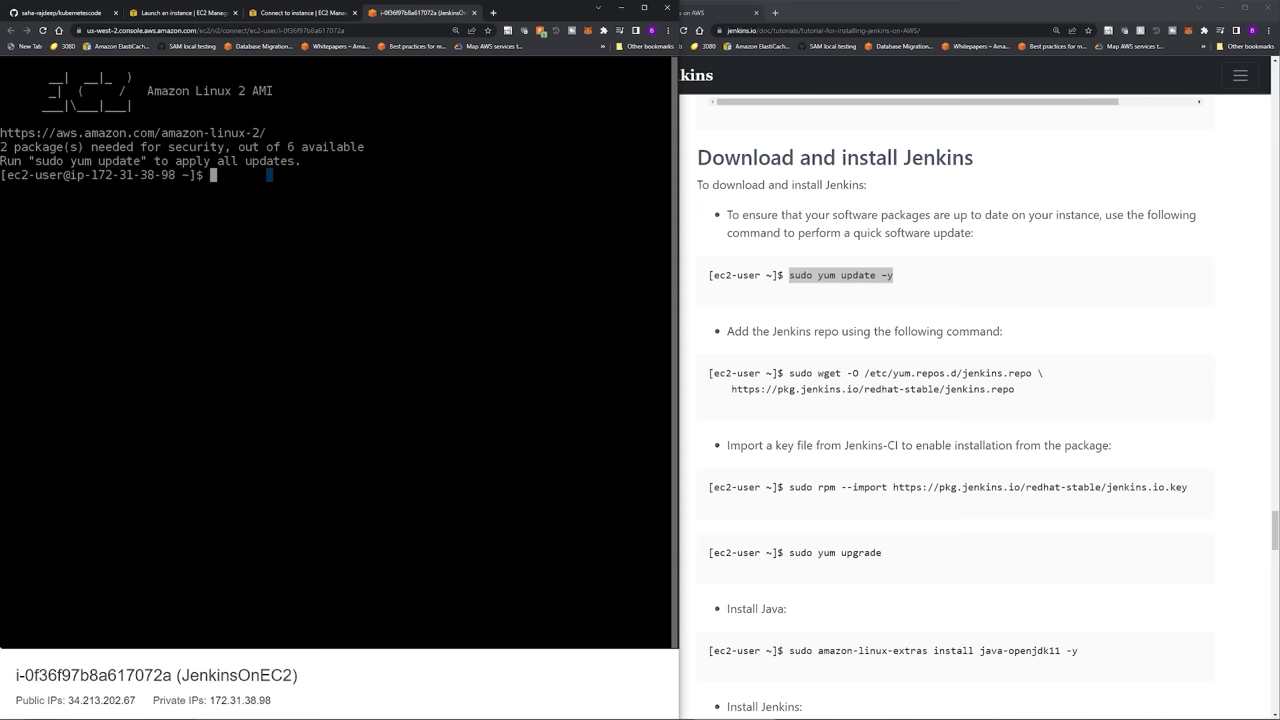
key(ctrl+v)
key(Return)
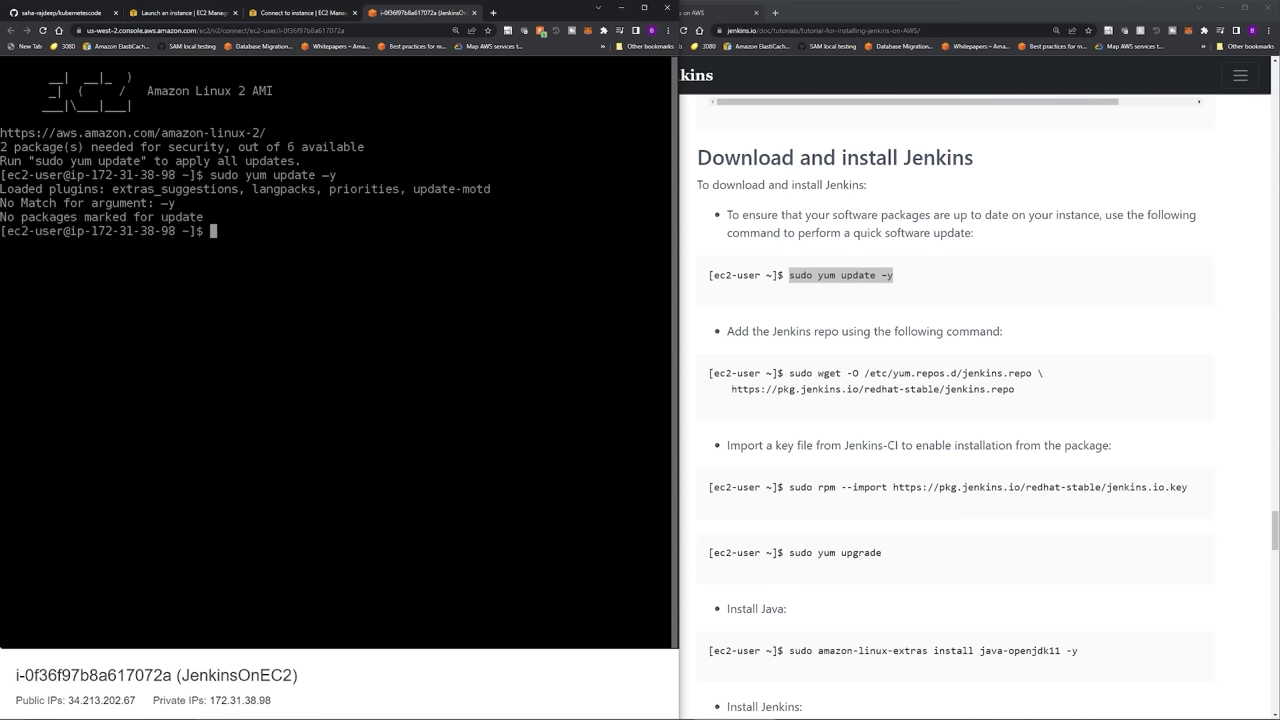
Add the Jenkins yum repository with wget and import the jenkins.io.key signing key.
drag(789, 373, 1028, 394)
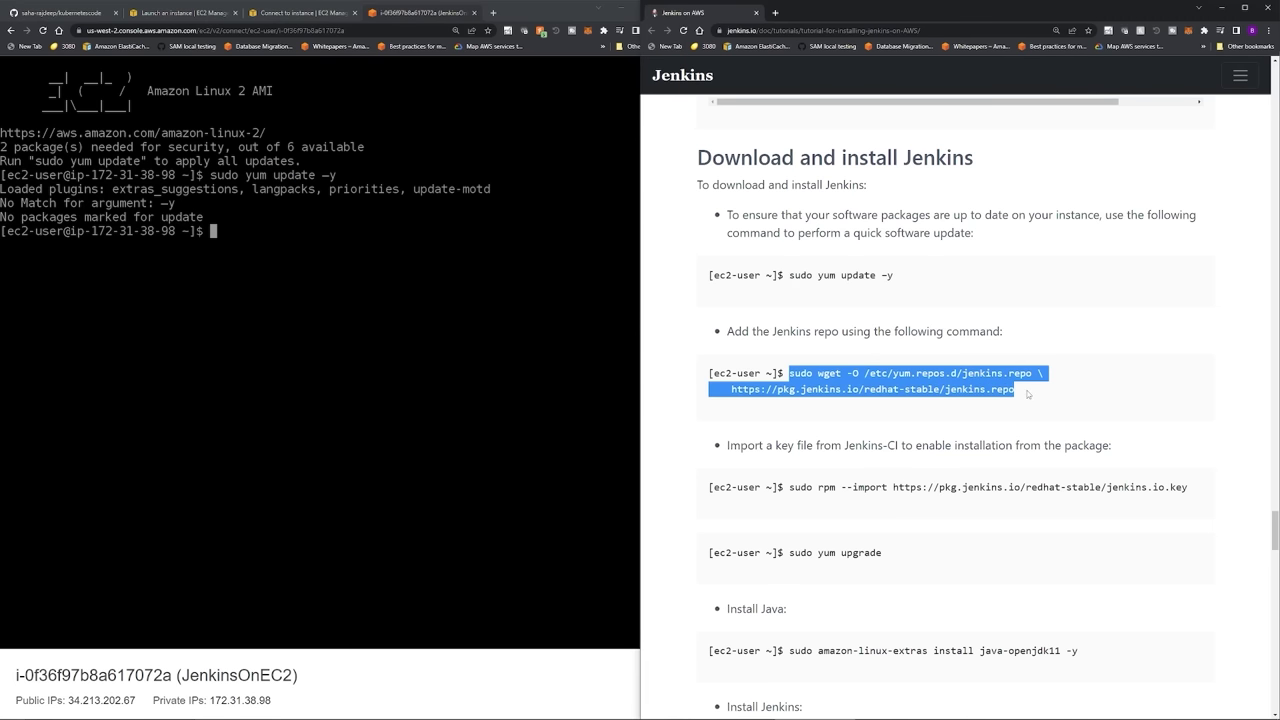
click(277, 222)
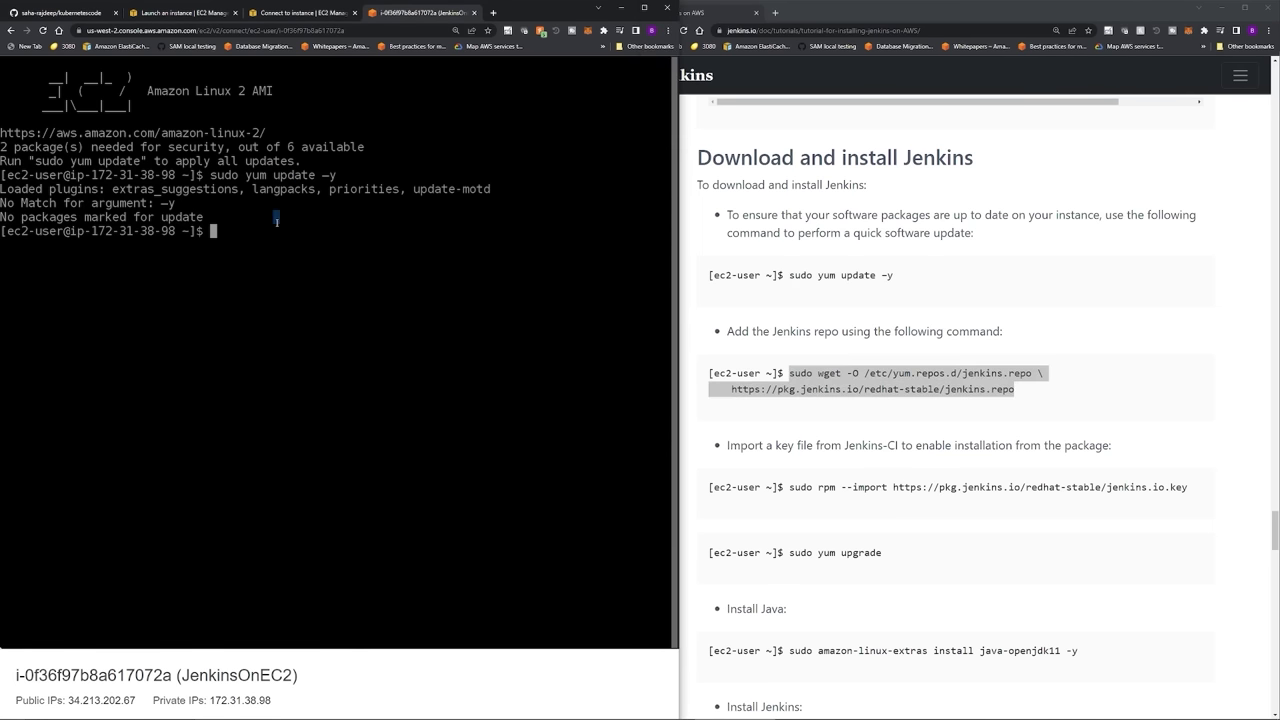
text(sudo wget -O /etc/yum.repos.d/jenkins.repo \     https://pkg.jenkins.io/redhat-stable/jenkins.repo)
key(Return)
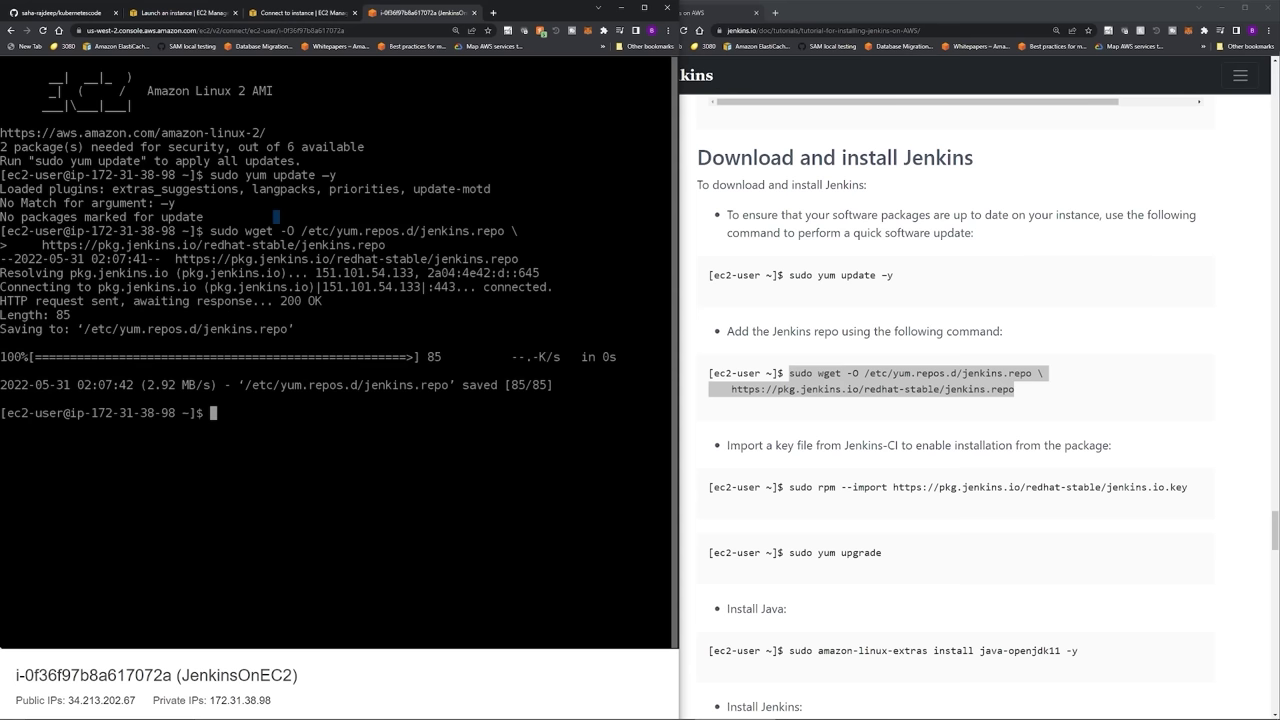
scroll(950, 400, down, 2)
drag(789, 287, 1190, 288)
key(ctrl+c)
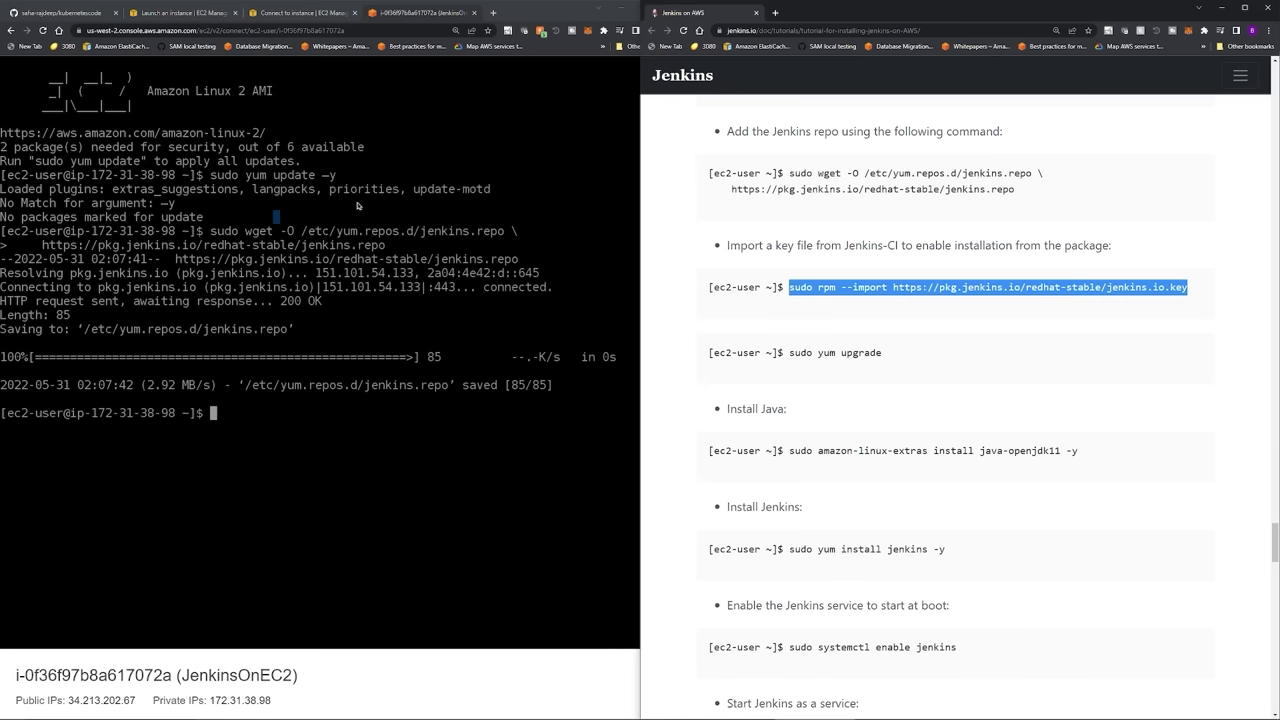
click(276, 217)
key(ctrl+v)
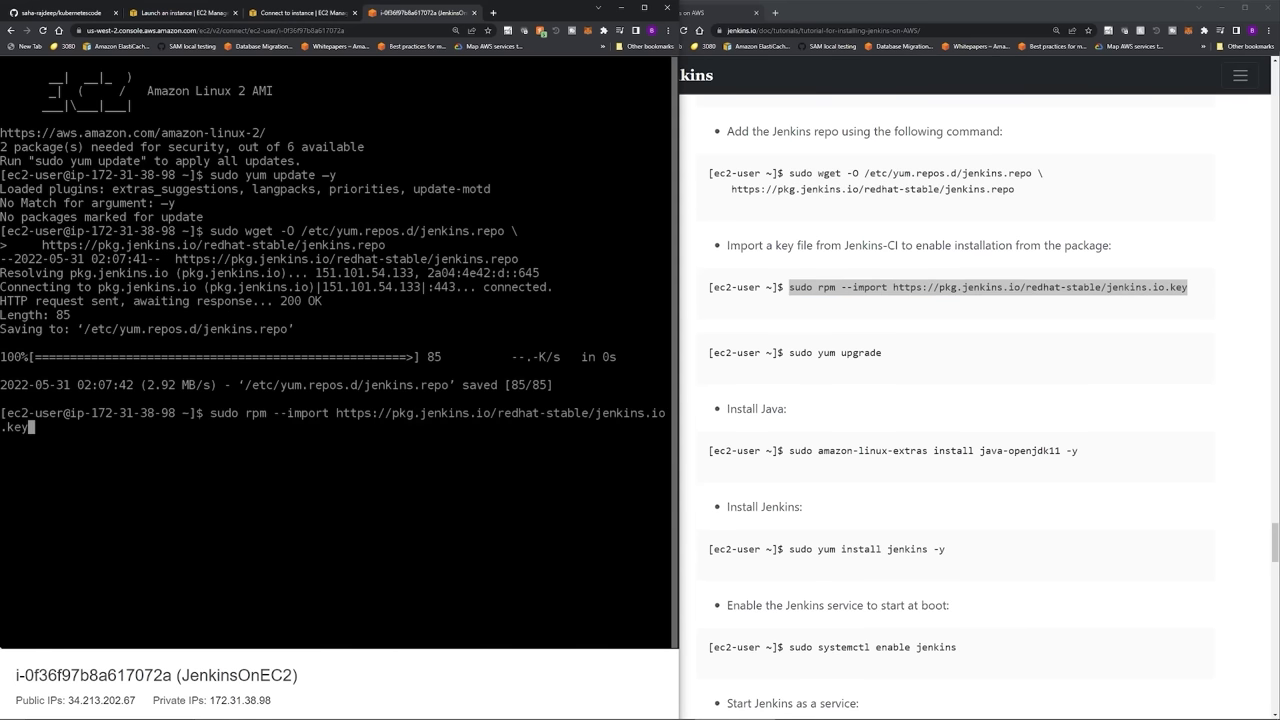
key(Return)
Start a full package upgrade with sudo yum upgrade.
drag(789, 352, 882, 353)
key(ctrl+c)
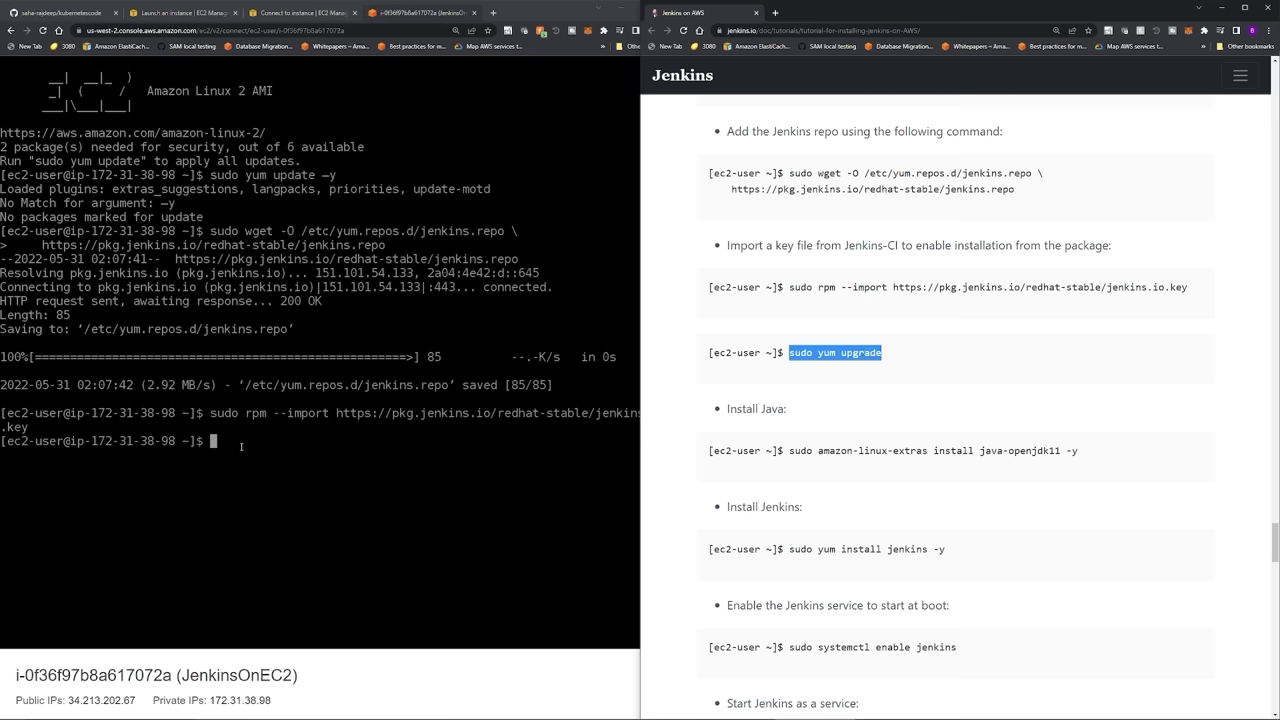
click(218, 427)
key(ctrl+v)
key(Return)
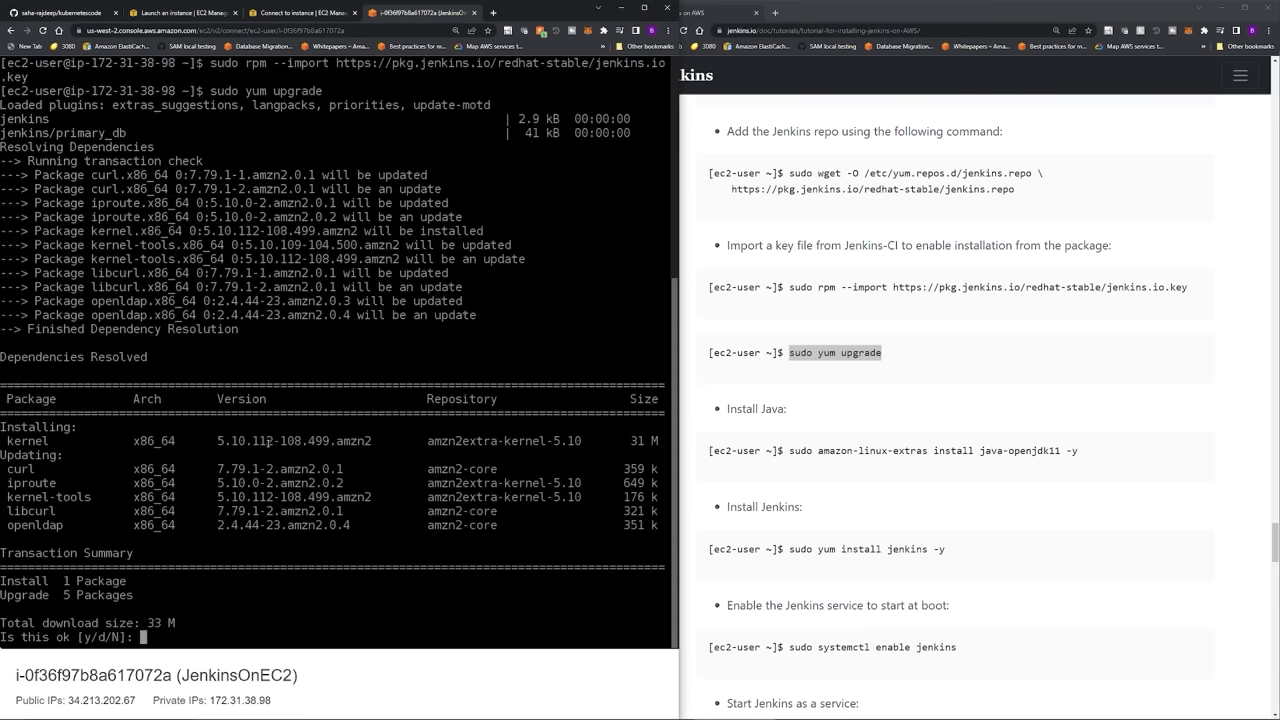
Confirm the upgrade with y, then install Java 11 via sudo amazon-linux-extras install java-openjdk11 -y.
text(y)
key(Return)
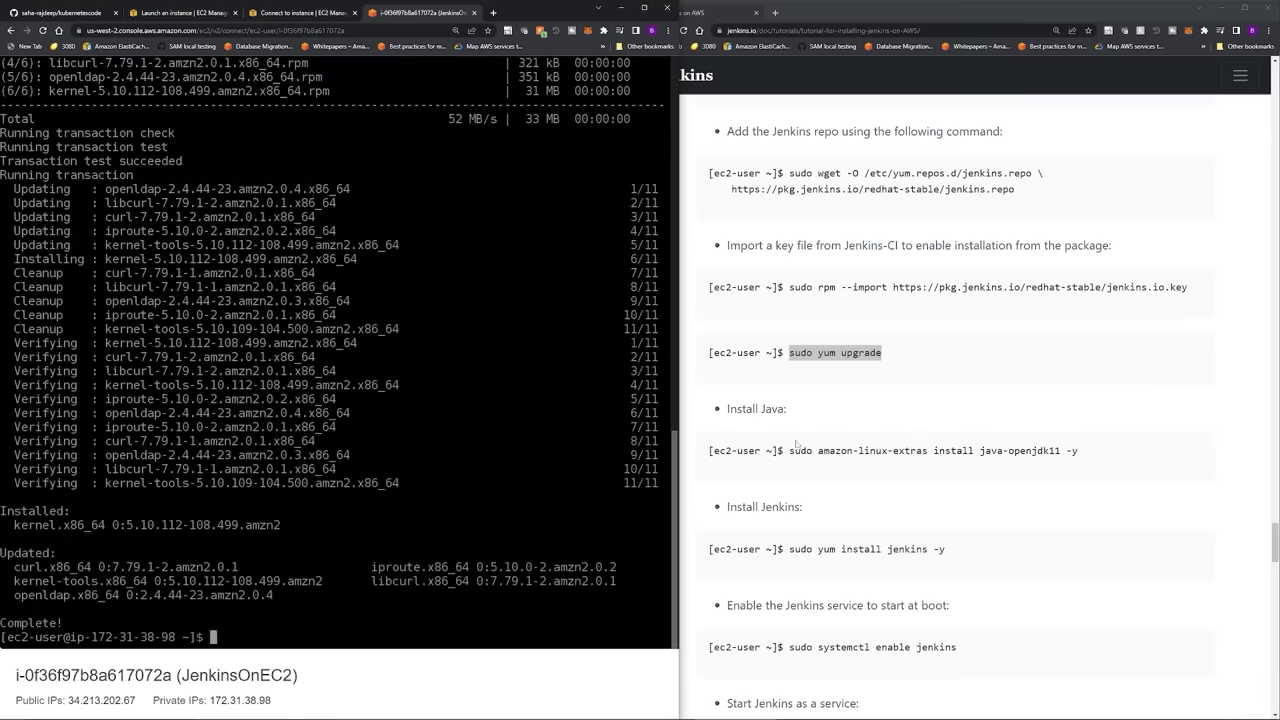
drag(791, 451, 1080, 448)
key(ctrl+c)
key(alt+Tab)
key(ctrl+v)
key(Return)
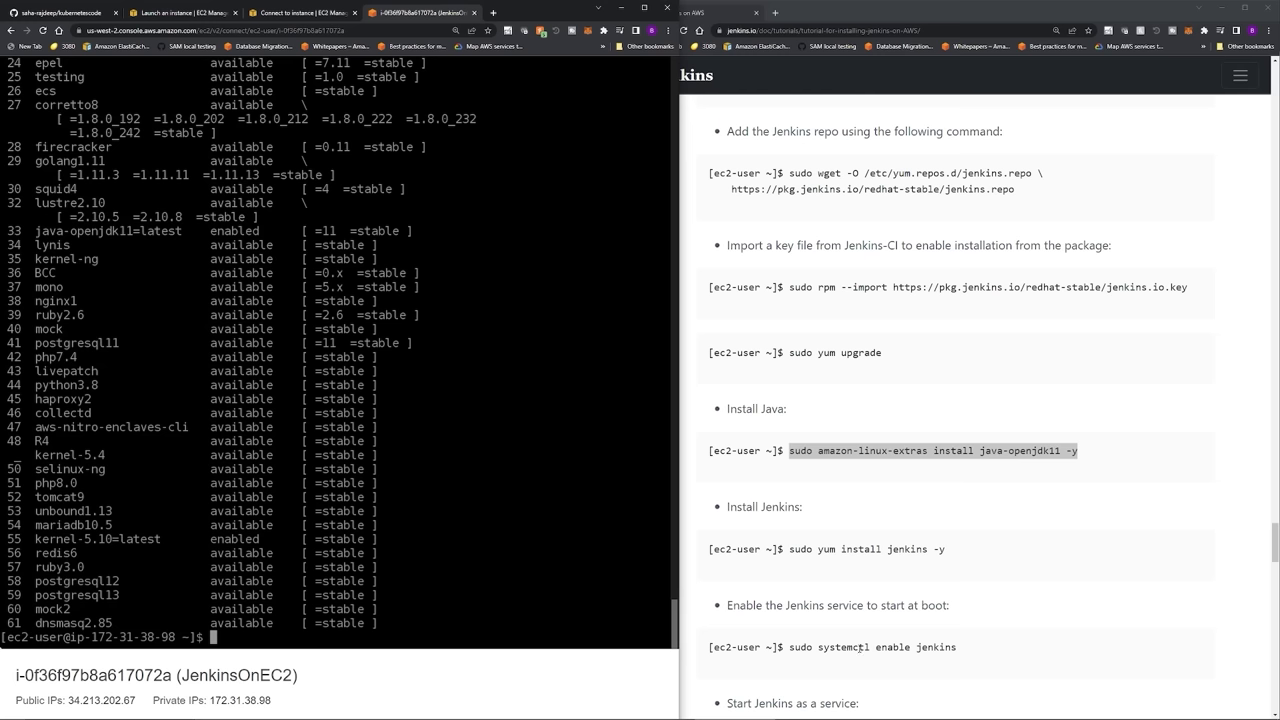
drag(790, 550, 949, 550)
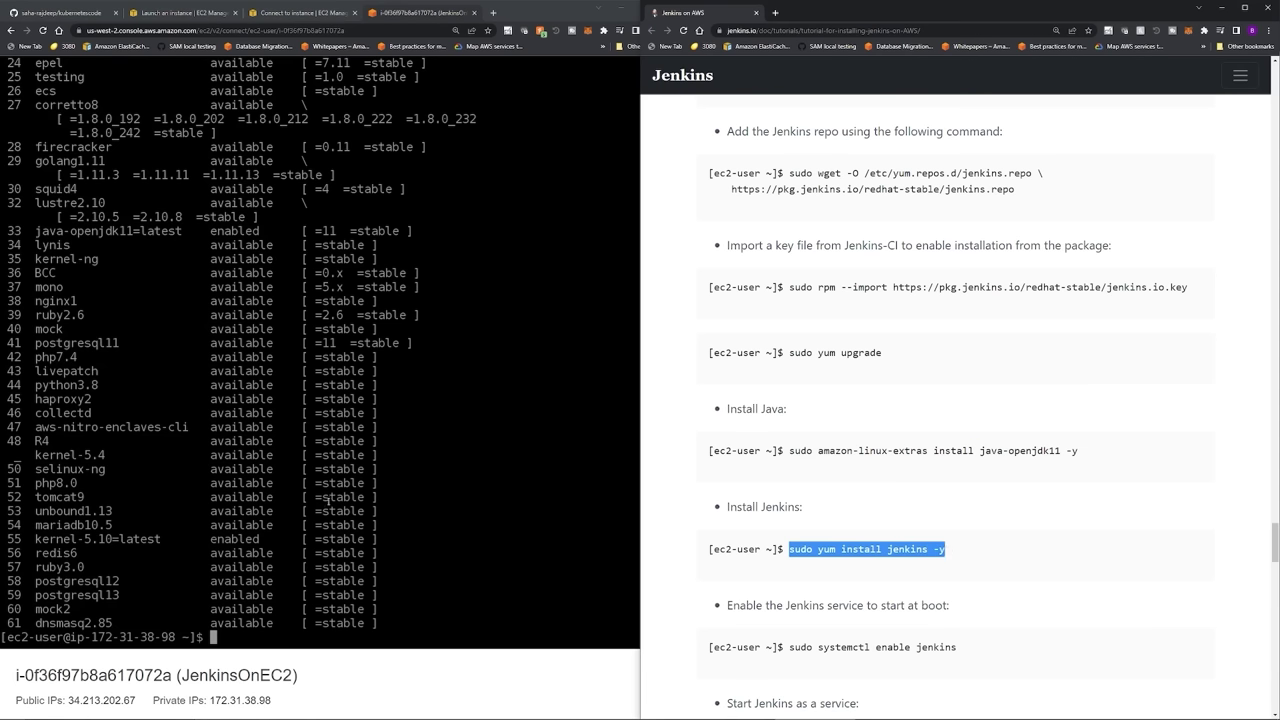
Install Jenkins and enable it at boot with sudo systemctl enable jenkins.
click(243, 631)
key(ctrl+v)
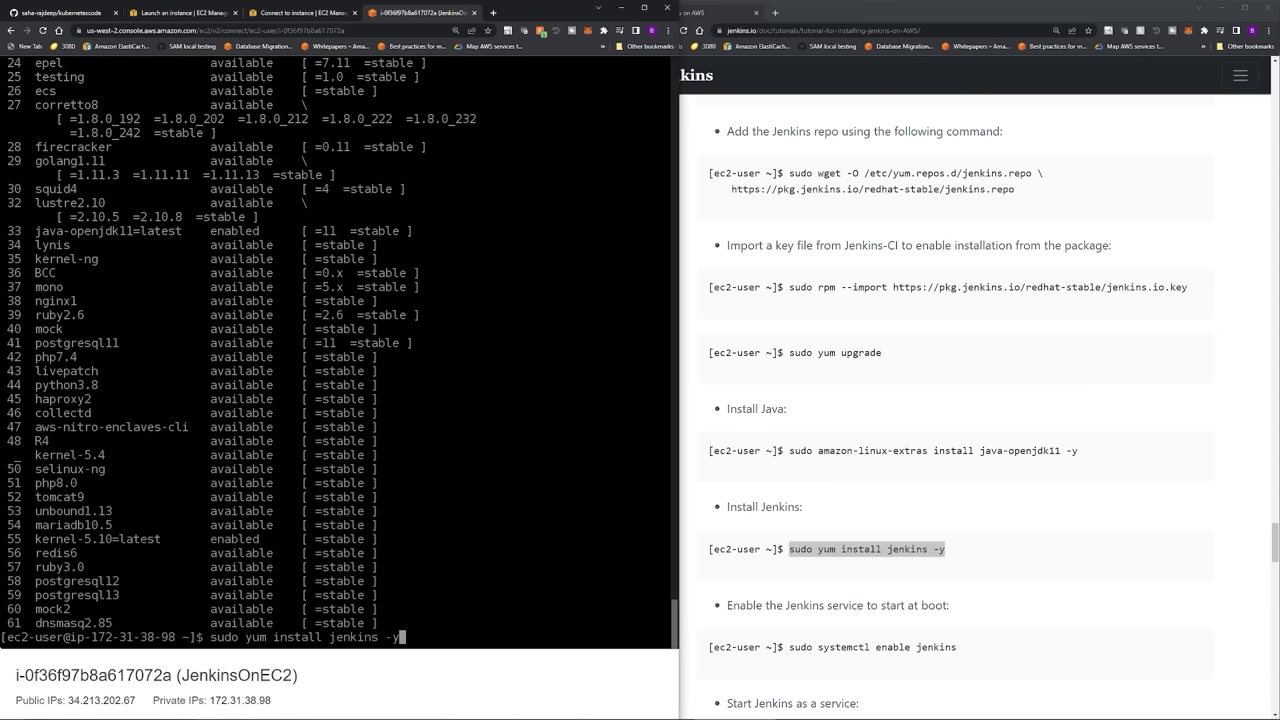
key(Return)
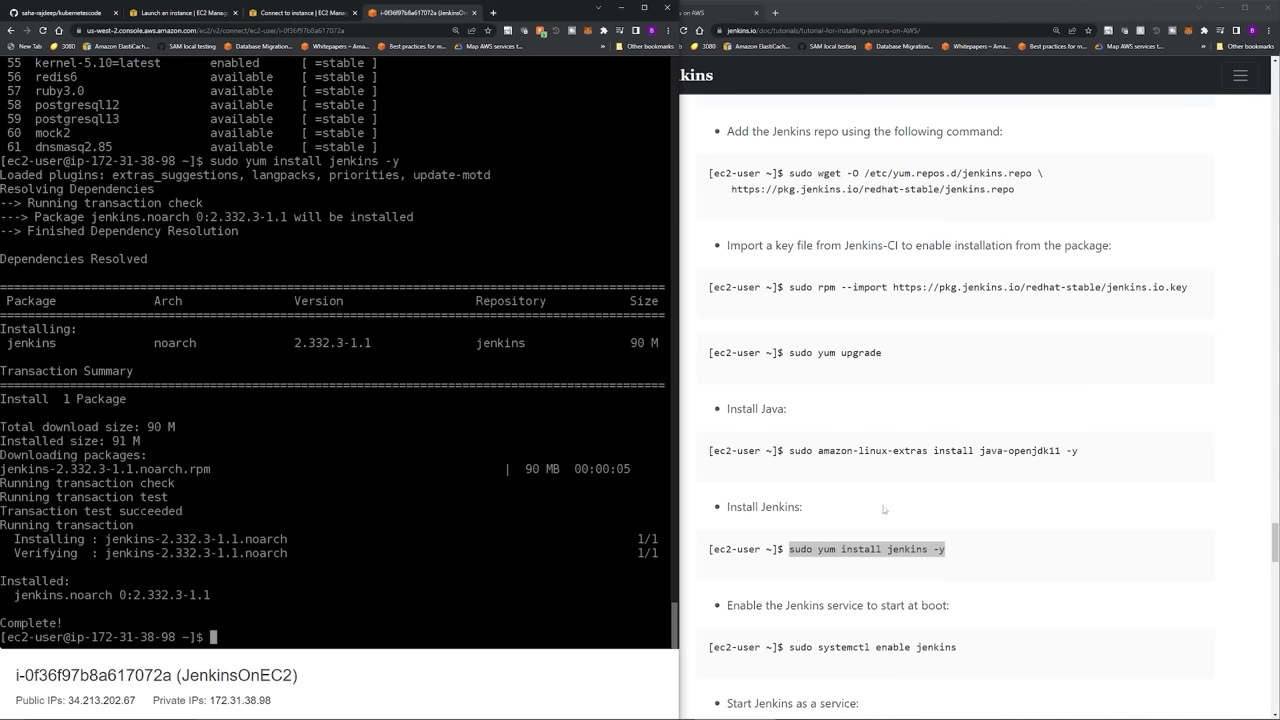
scroll(886, 510, down, 3)
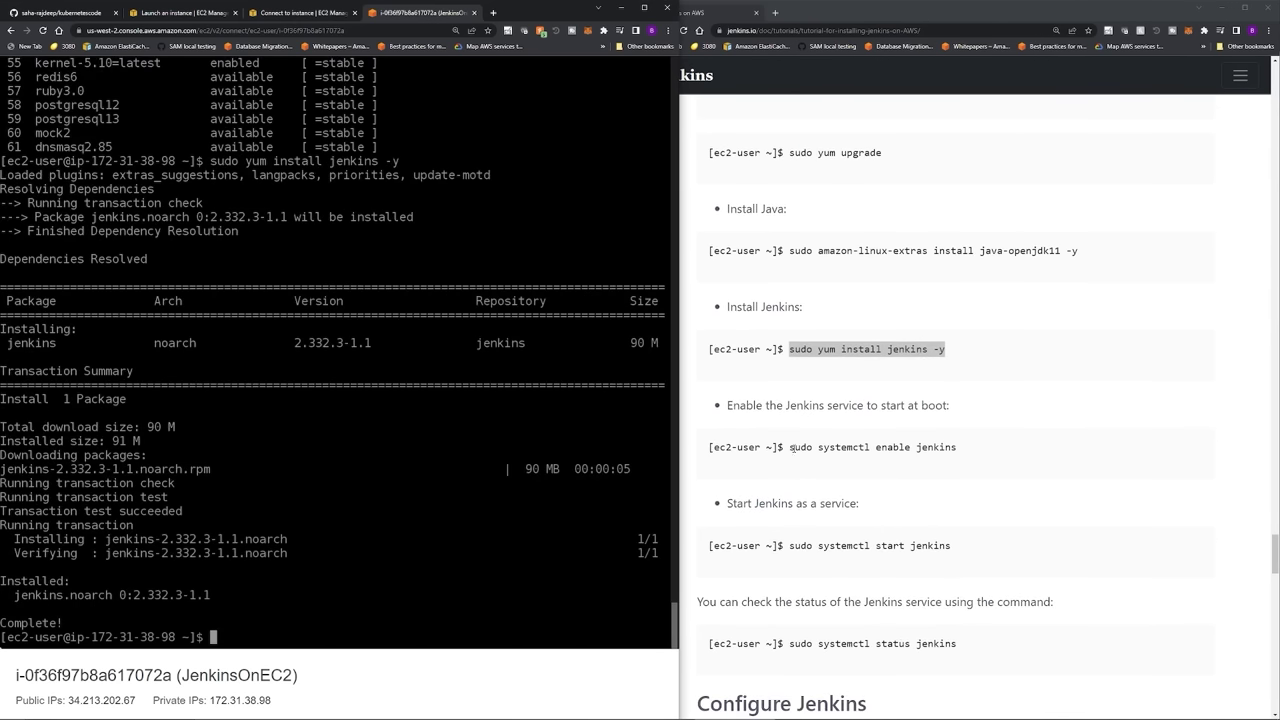
drag(790, 447, 965, 451)
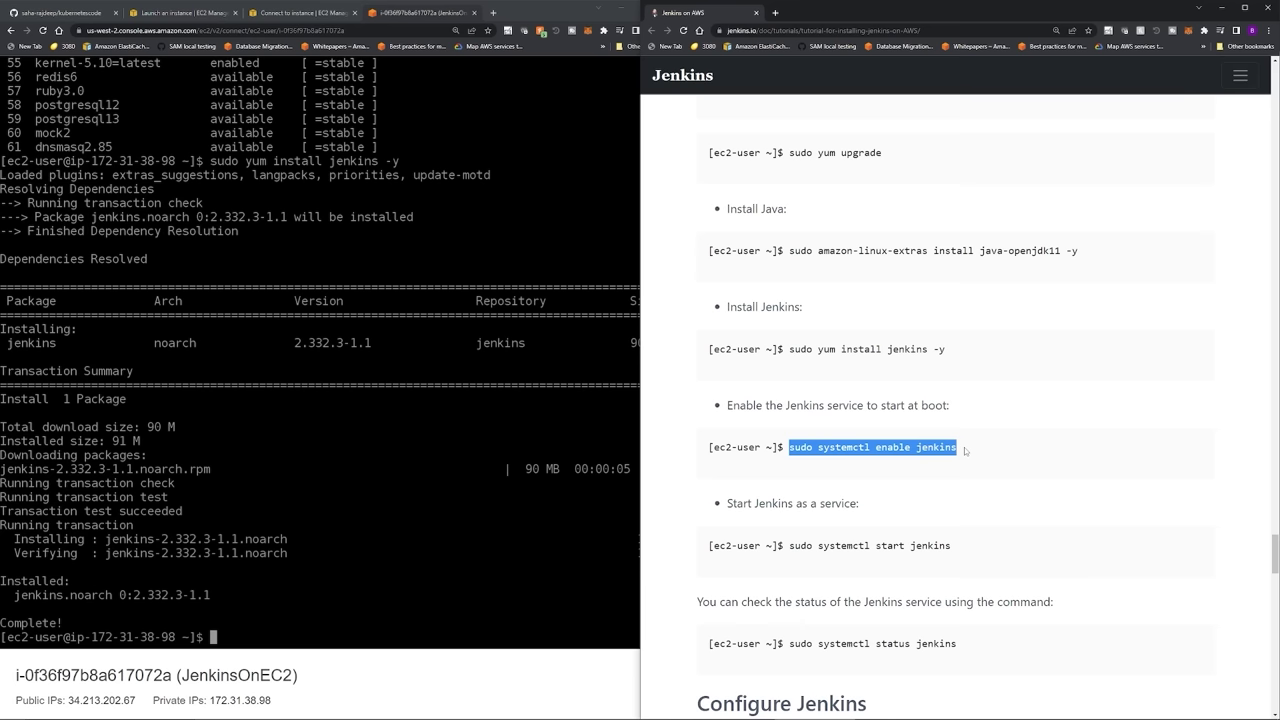
click(222, 637)
key(ctrl+v)
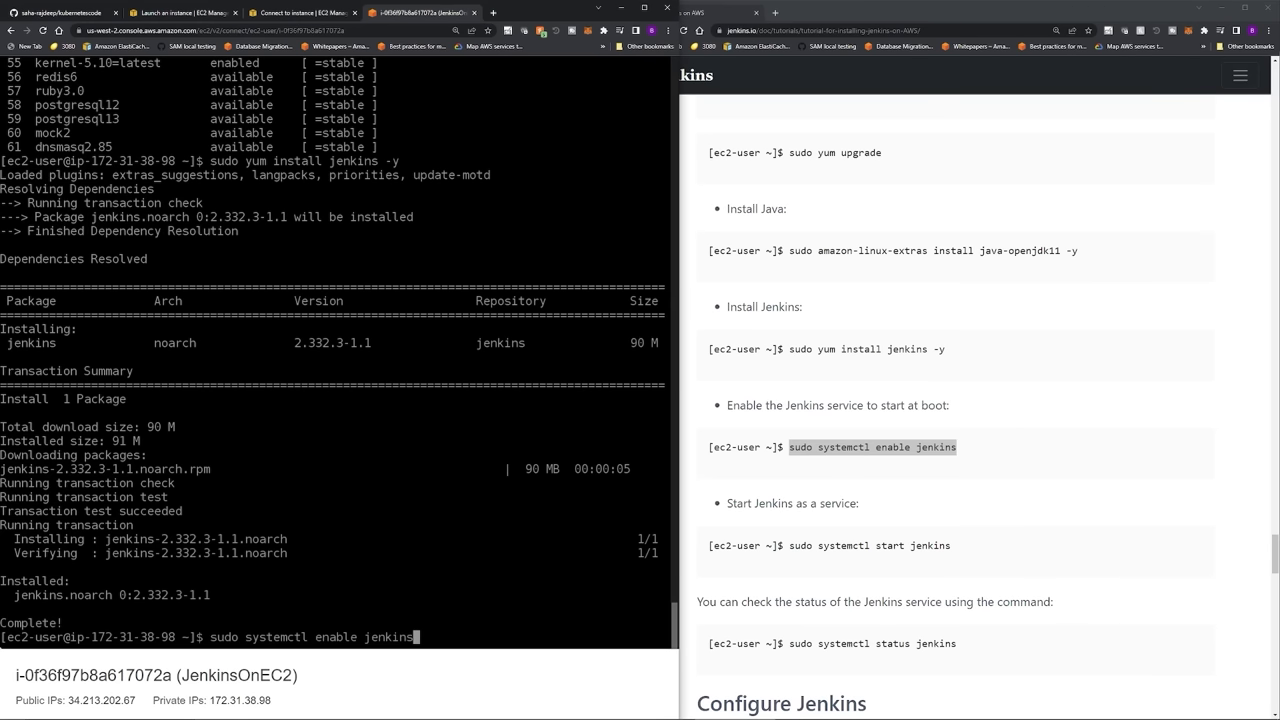
key(Return)
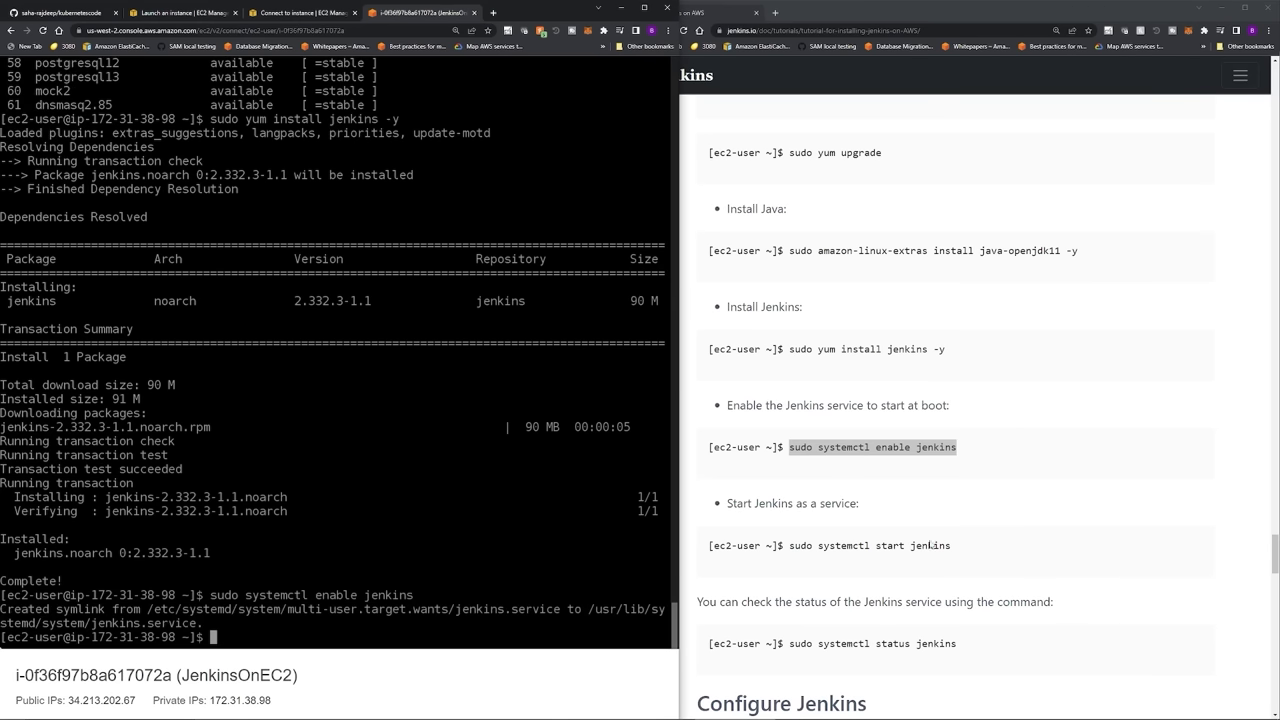
Start the Jenkins service with sudo systemctl start jenkins.
scroll(815, 506, down, 1)
drag(787, 495, 951, 495)
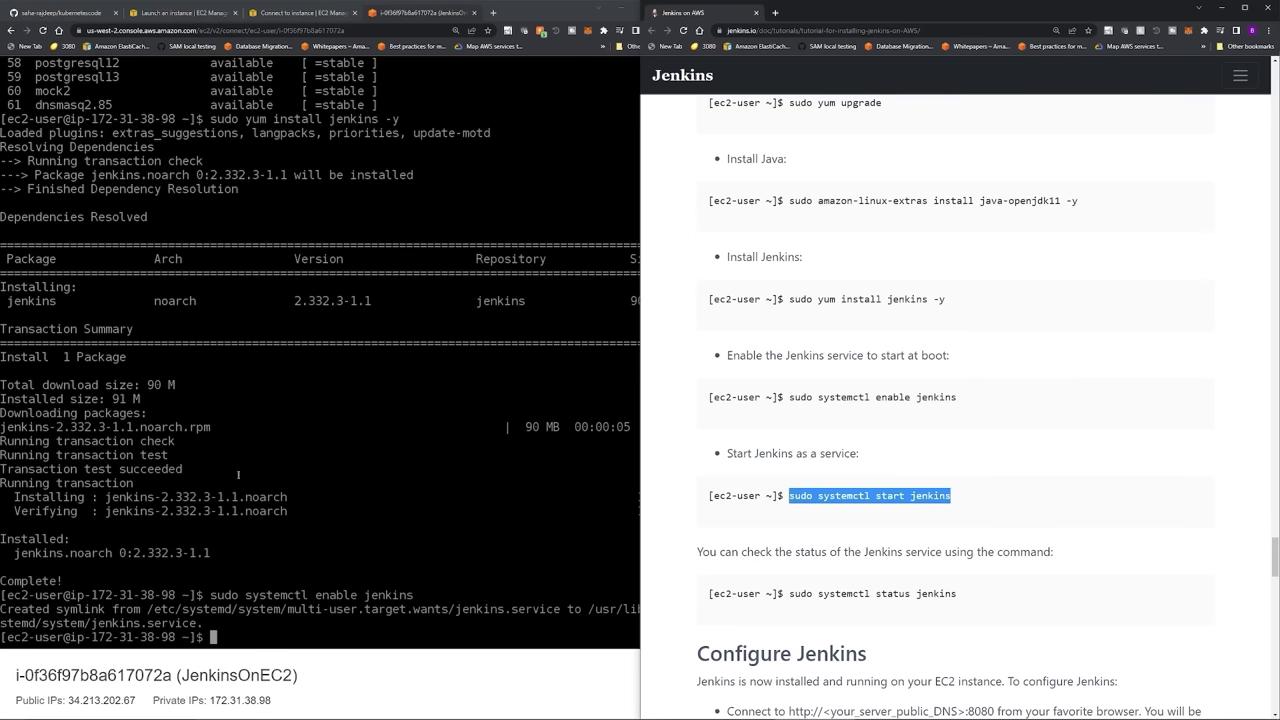
click(233, 638)
key(ctrl+v)
key(Return)
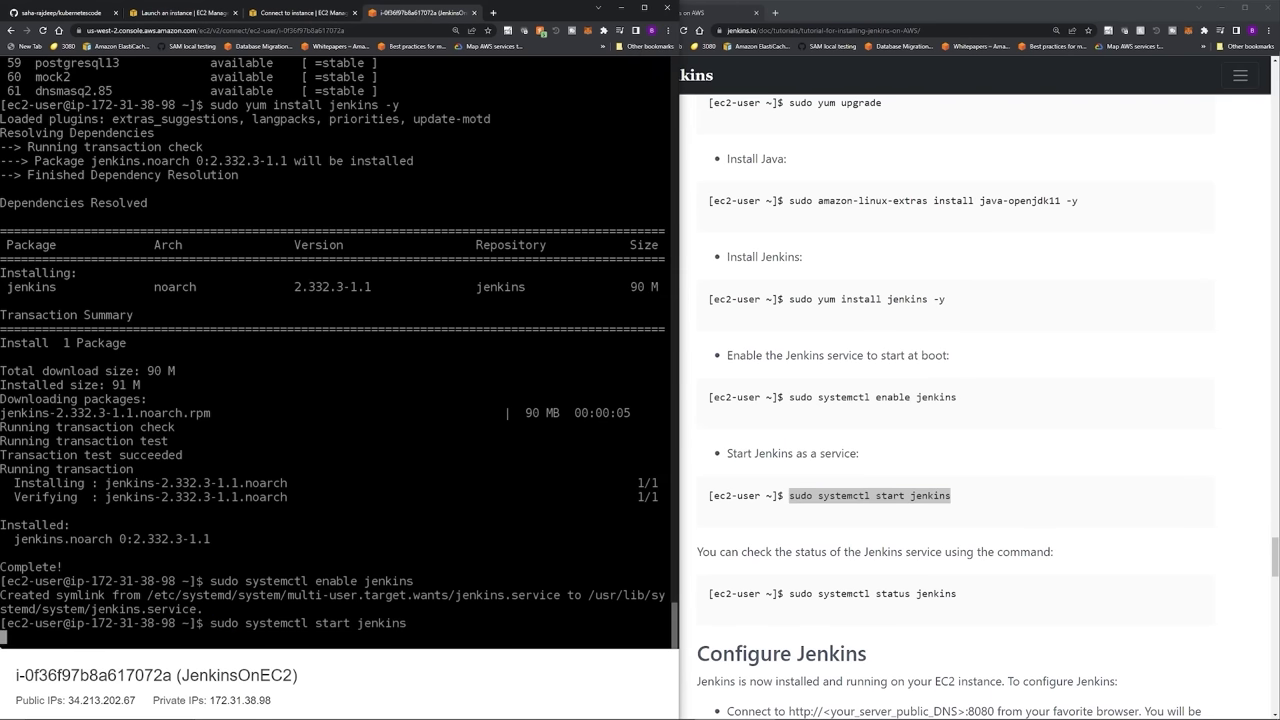
Confirm with systemctl status jenkins that it's active (running), then reselect JenkinsOnEC2 in Instances.
click(790, 594)
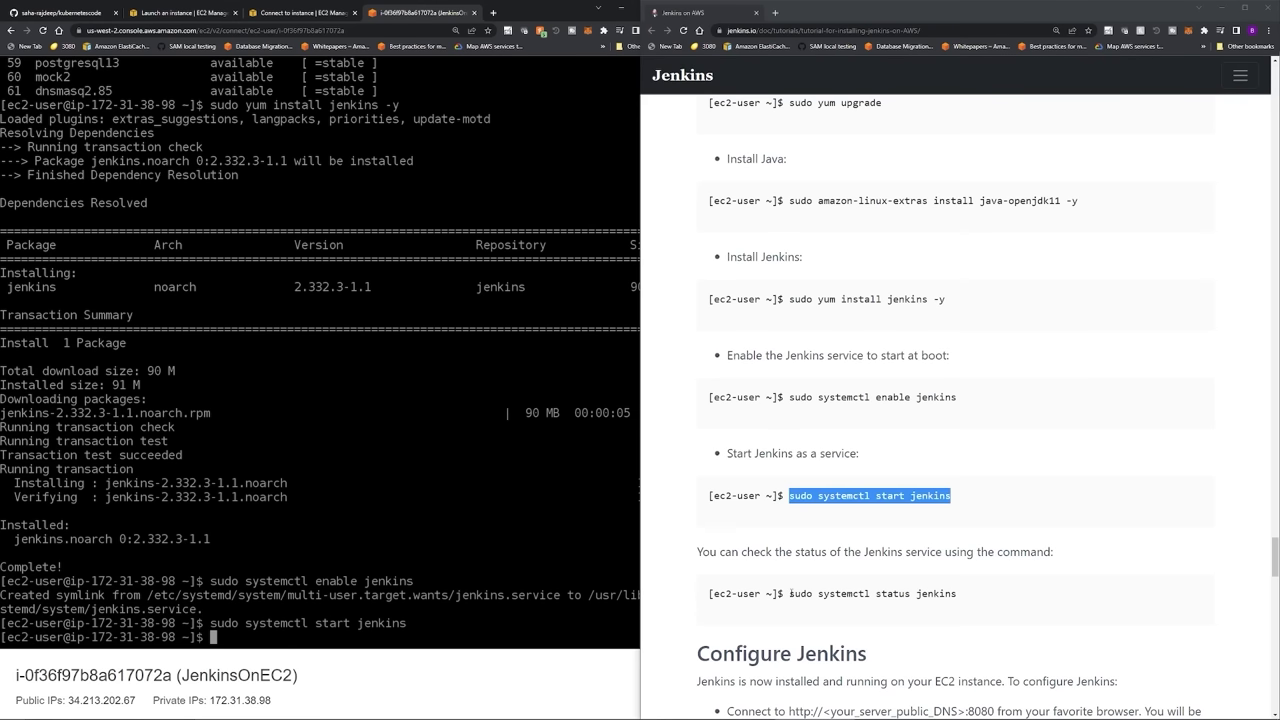
drag(790, 594, 963, 591)
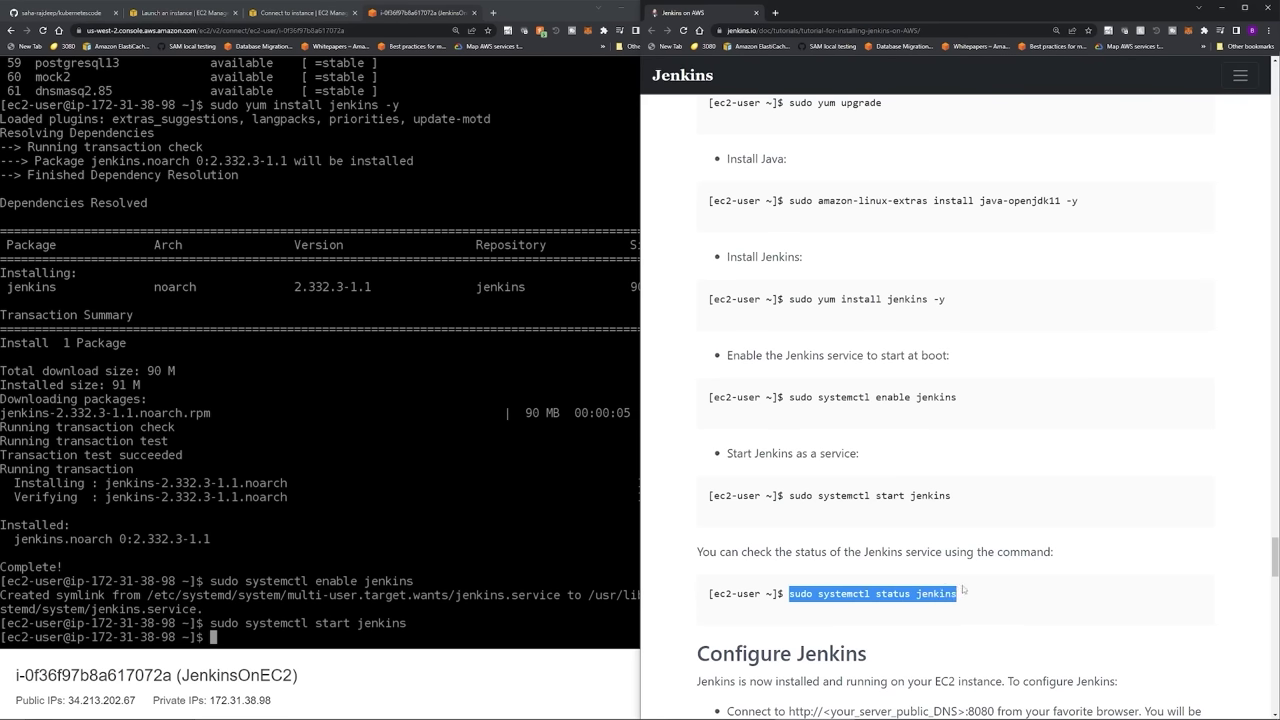
key(ctrl+c)
key(alt+Tab)
key(ctrl+v)
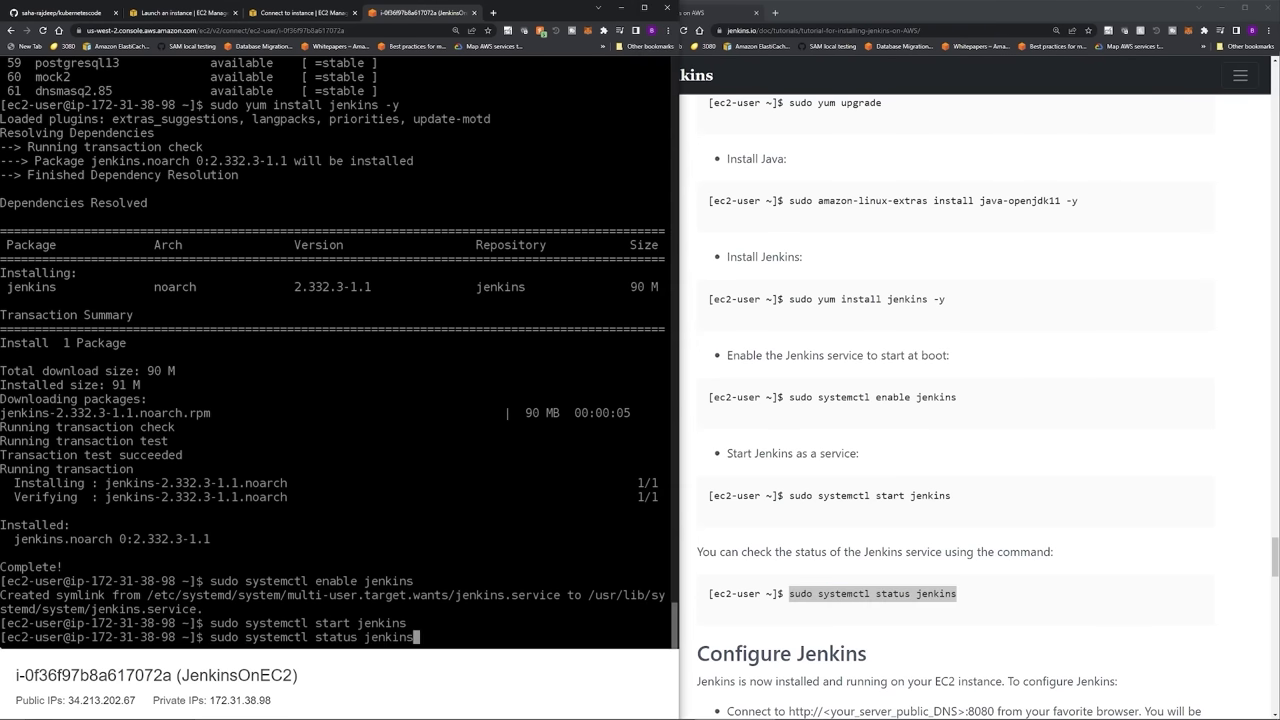
key(Return)
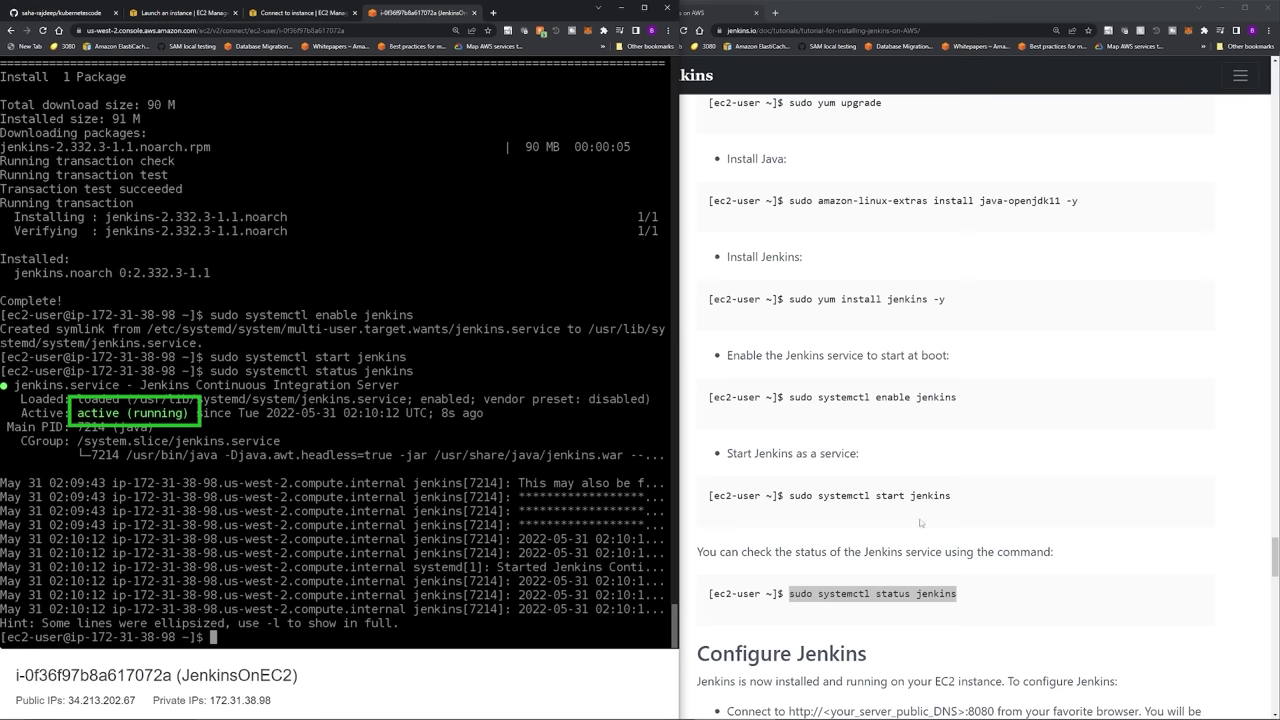
scroll(920, 518, down, 3)
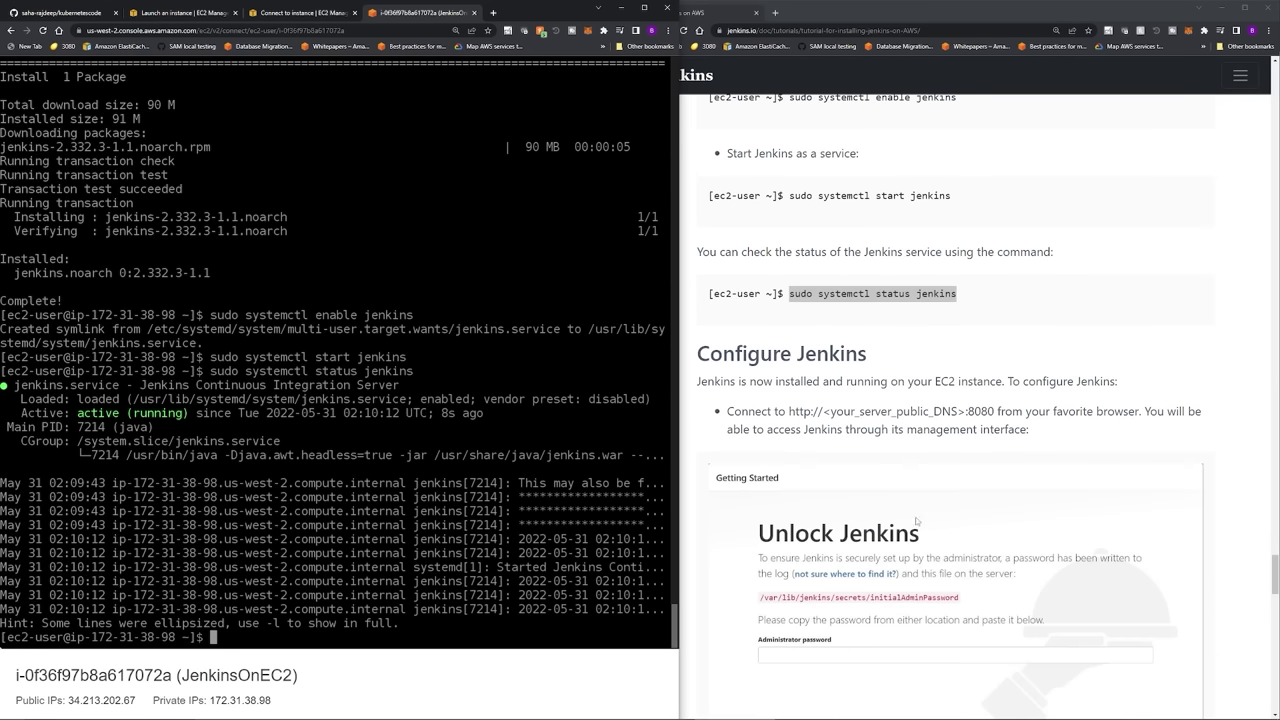
key(ctrl+shift+Tab)
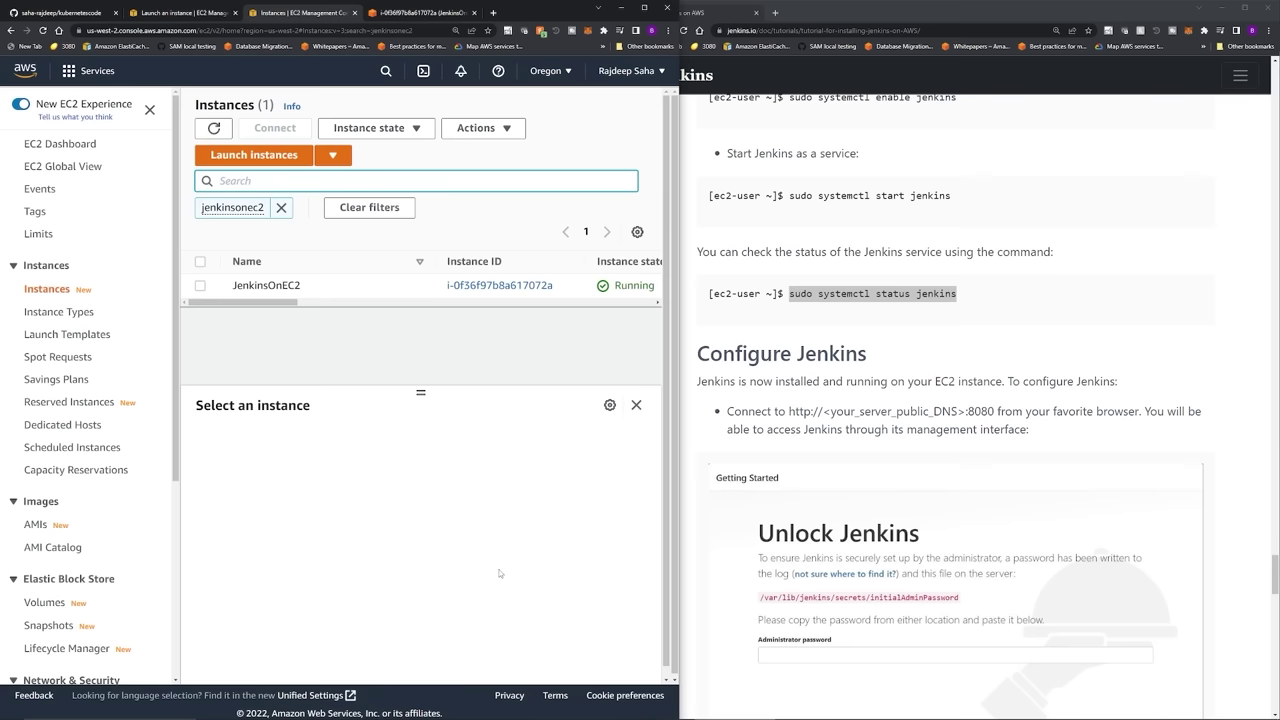
click(200, 288)
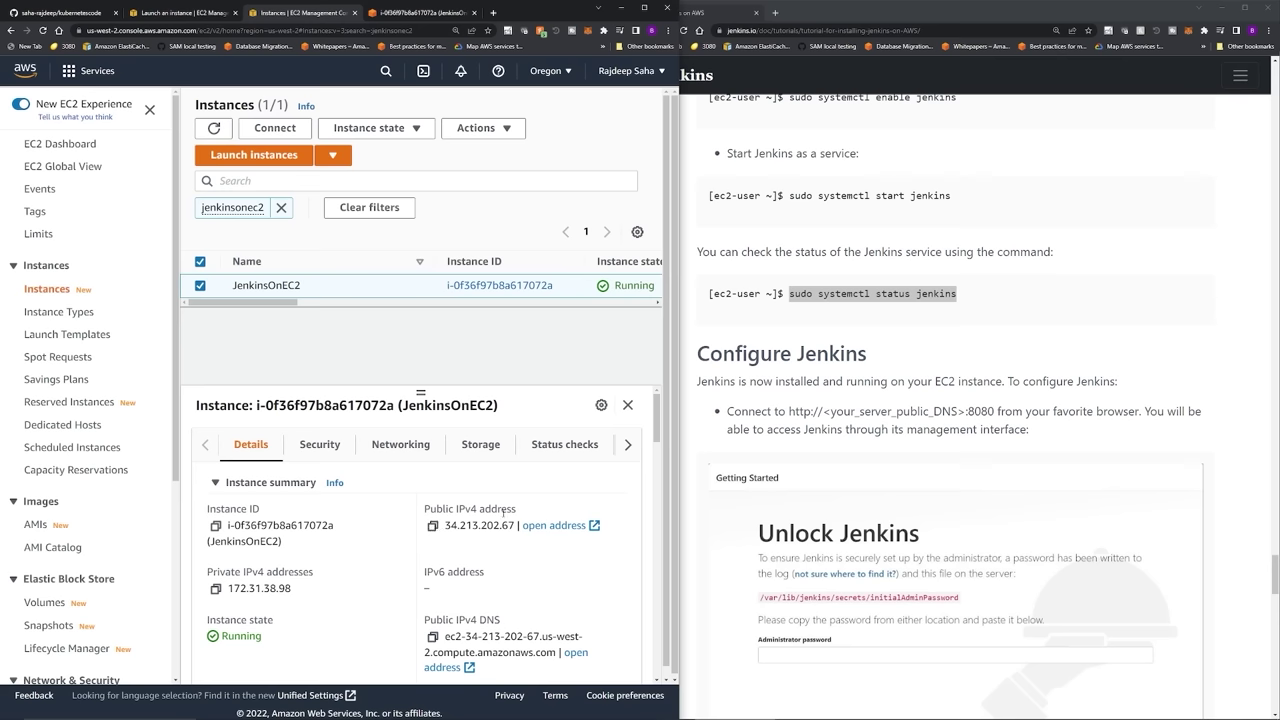
Copy the instance's public IPv4 and browse to 34.213.202.67:8080 in a new tab; it times out.
drag(515, 510, 422, 509)
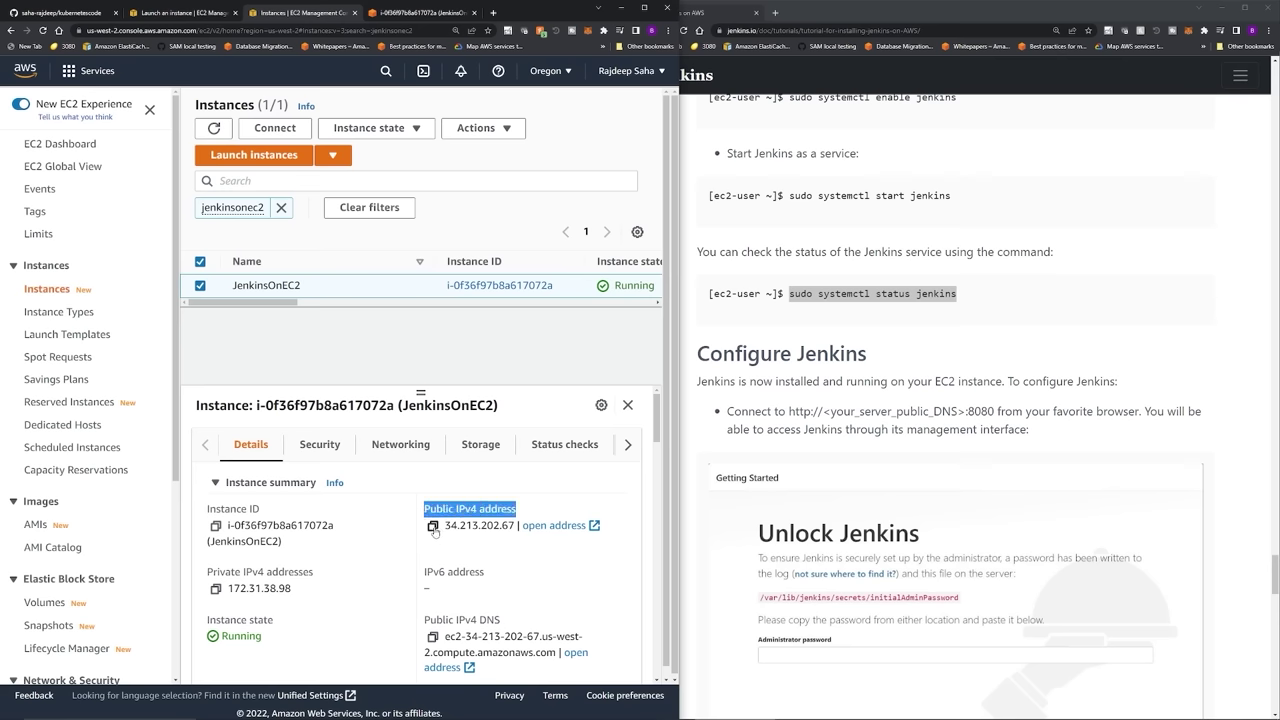
click(433, 527)
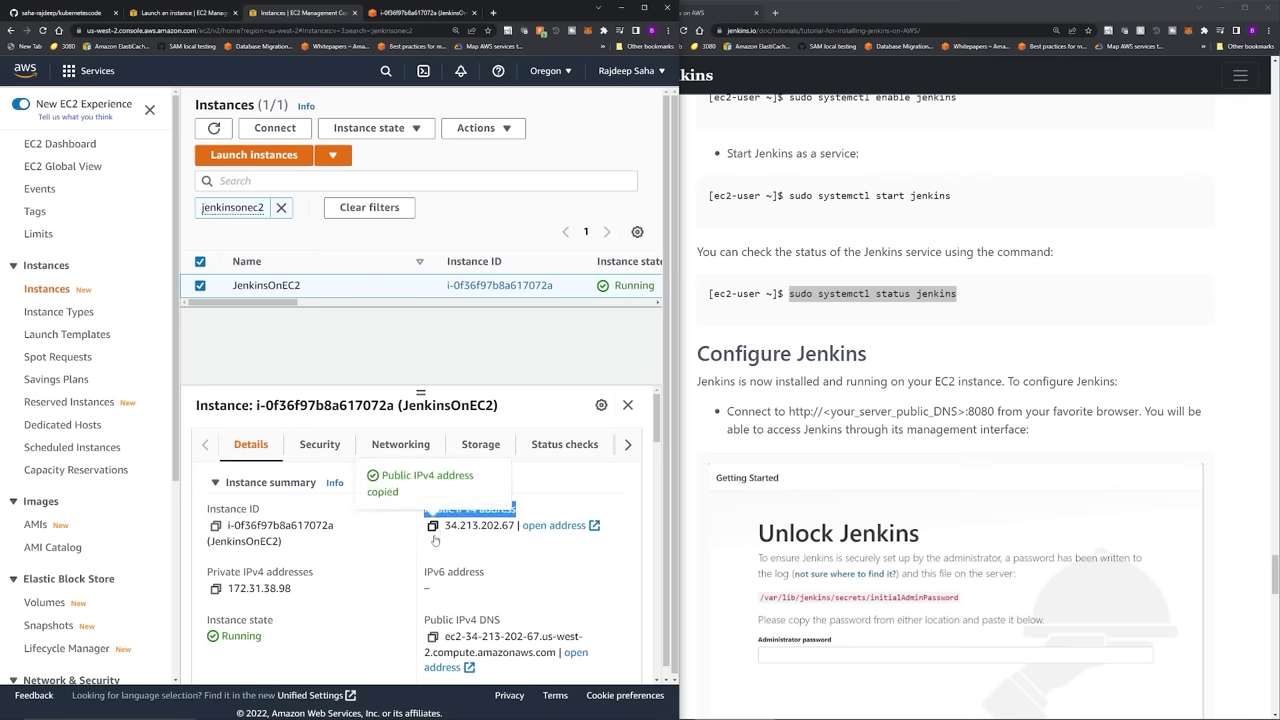
click(494, 14)
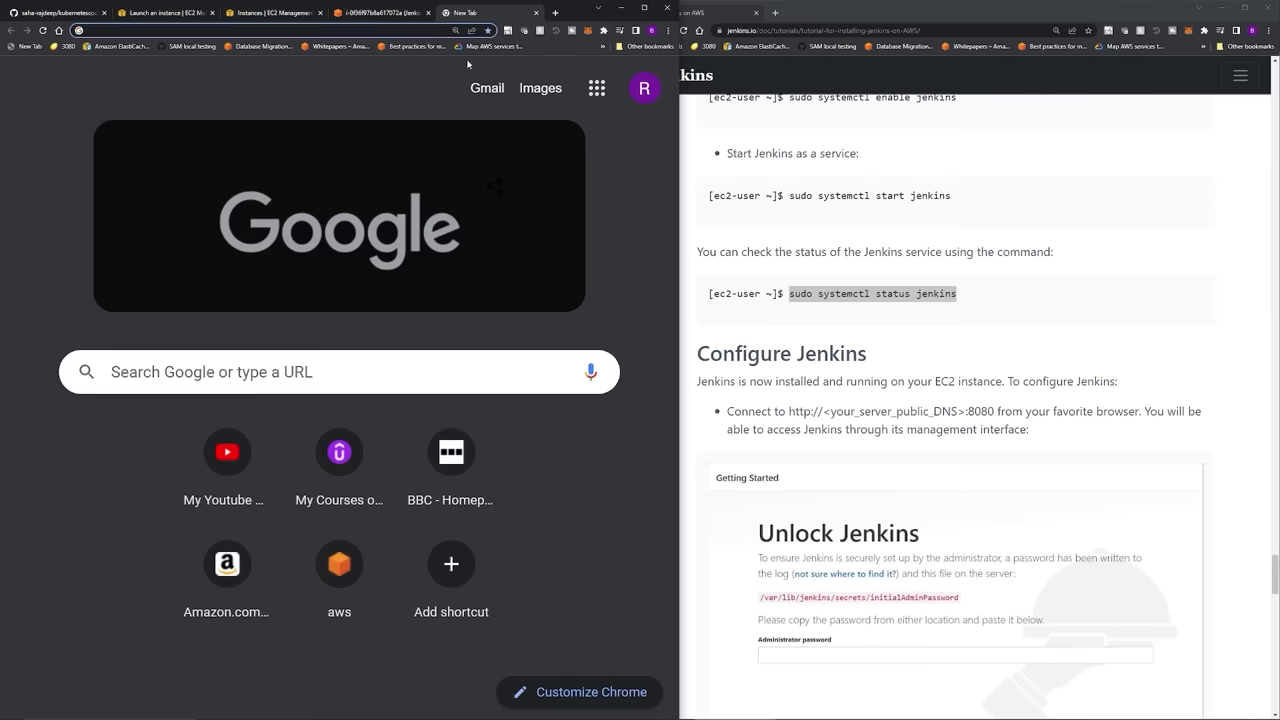
key(ctrl+v)
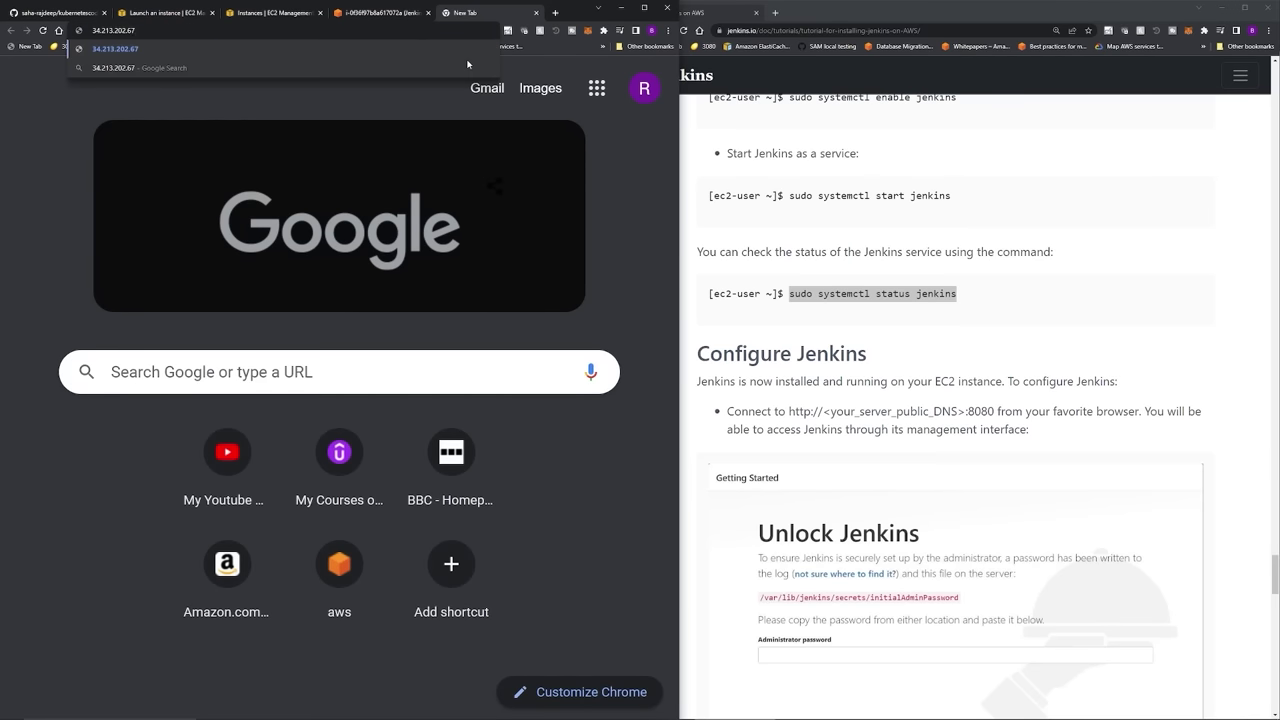
text(:8080)
key(Return)
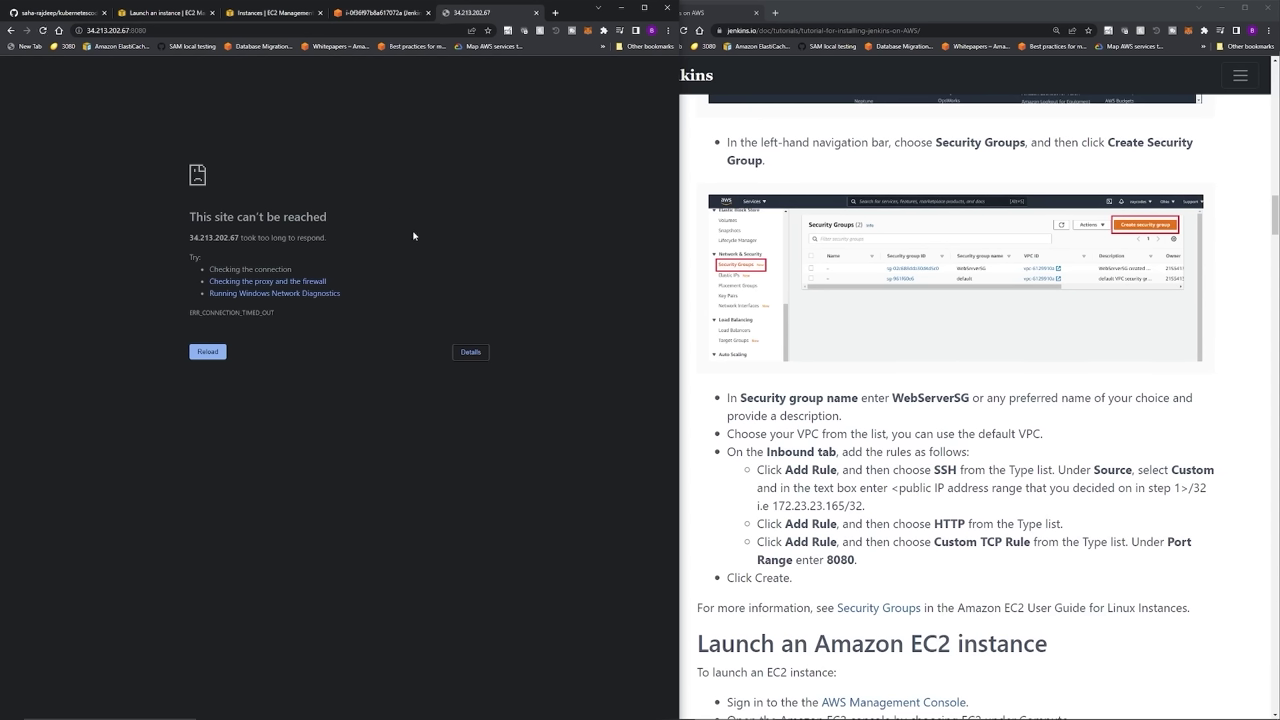
From JenkinsOnEC2's Security details, open the launch-wizard-5 group and edit its inbound rules.
click(370, 13)
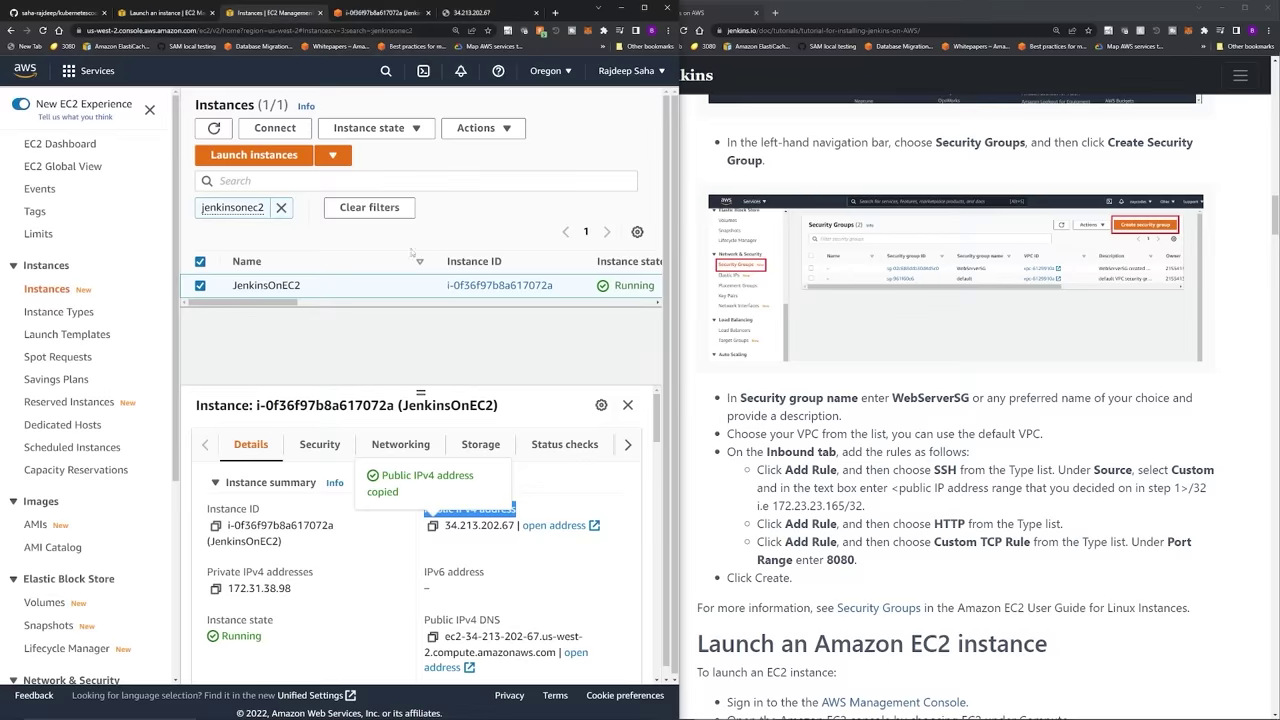
click(322, 444)
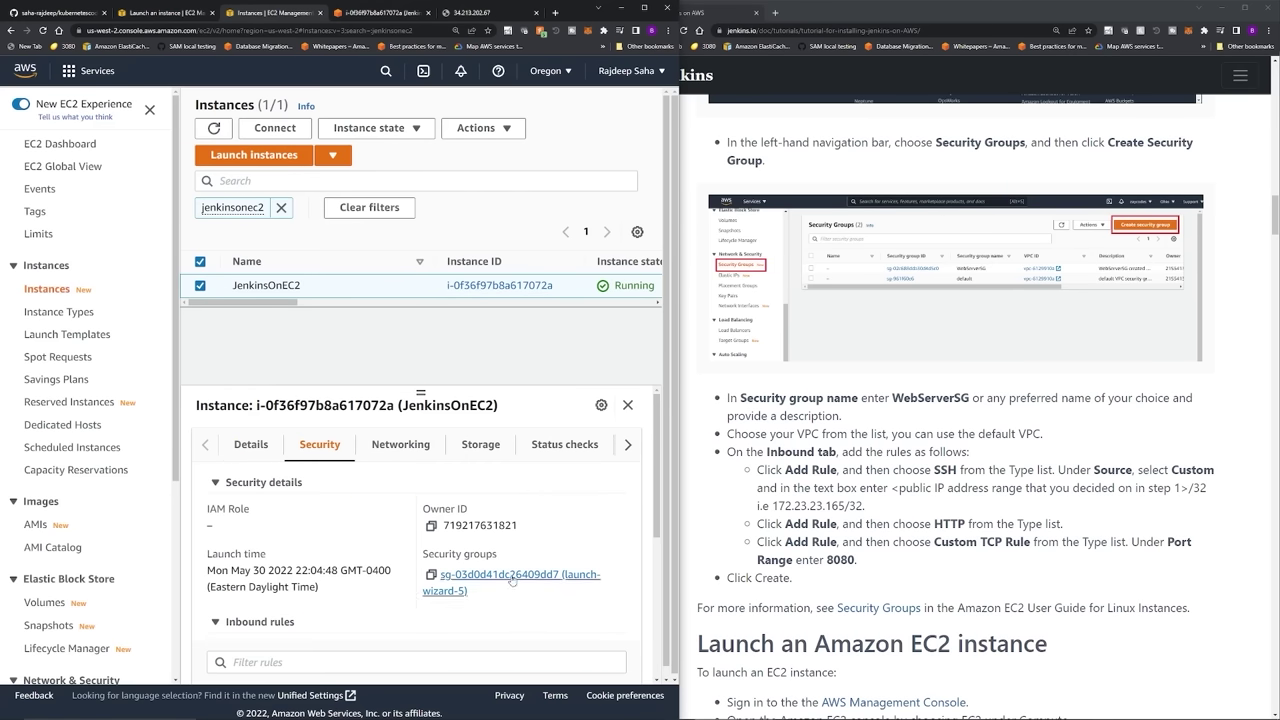
click(511, 577)
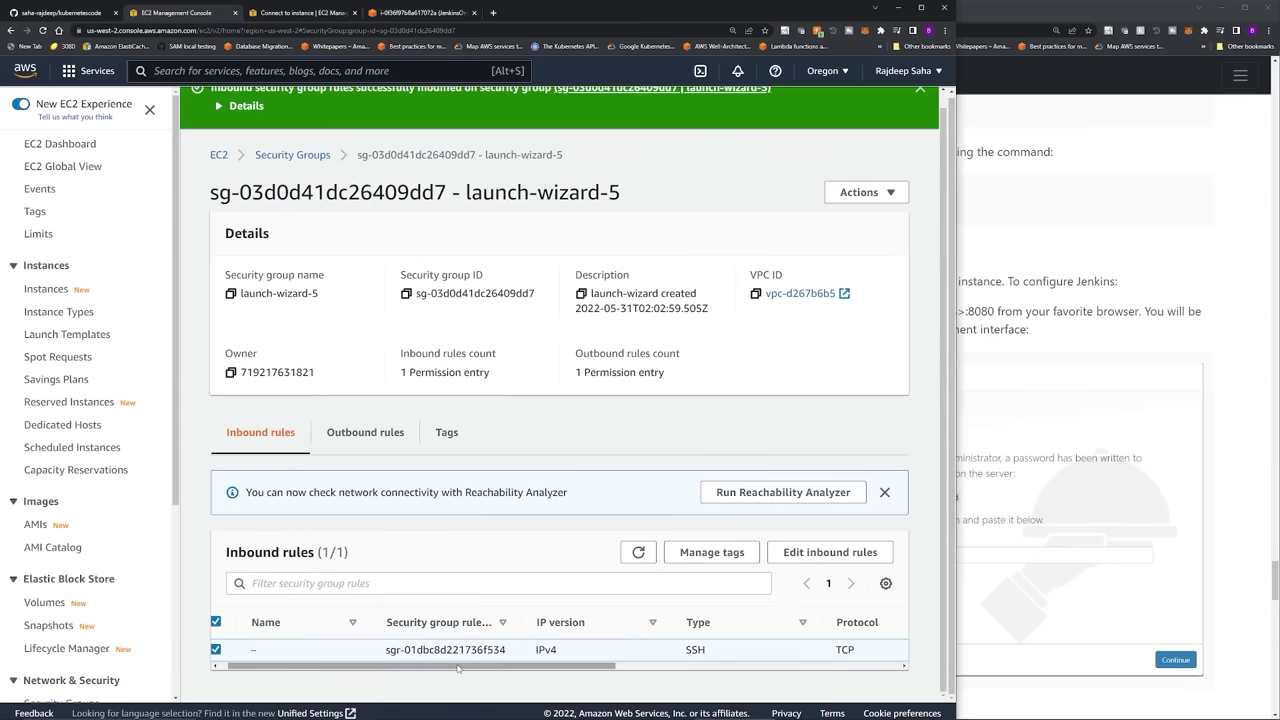
drag(460, 668, 522, 672)
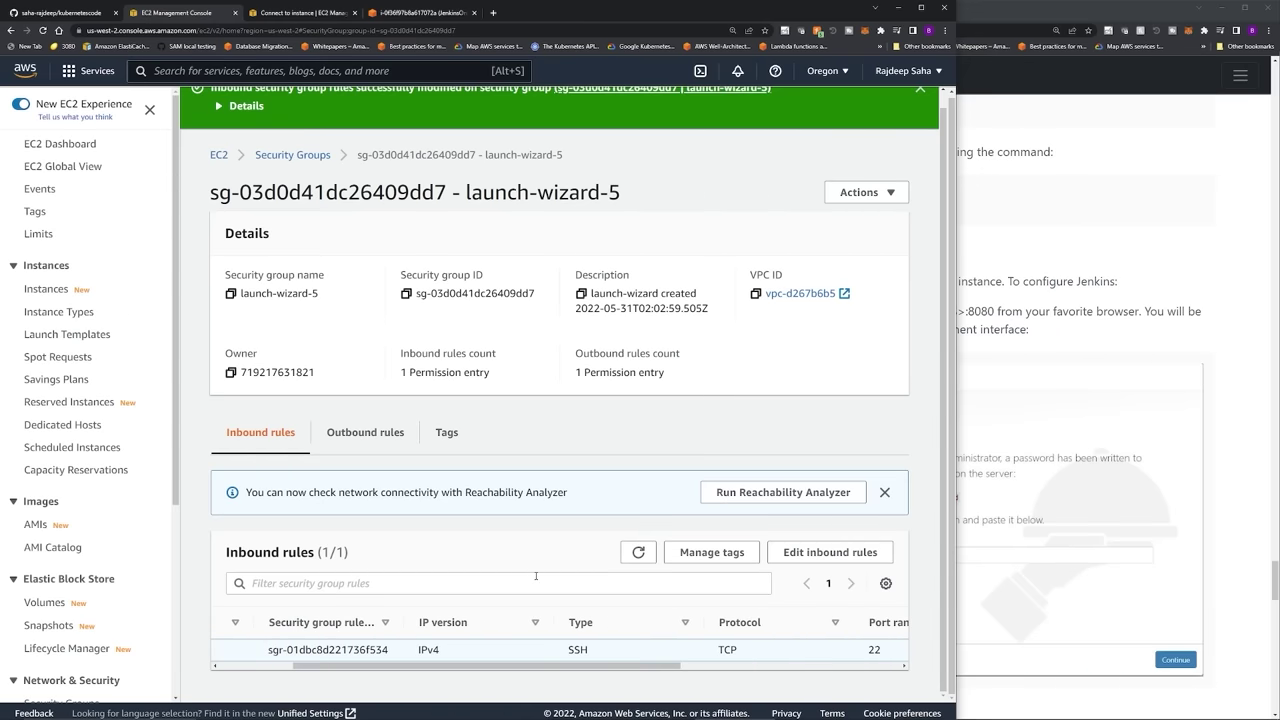
click(835, 558)
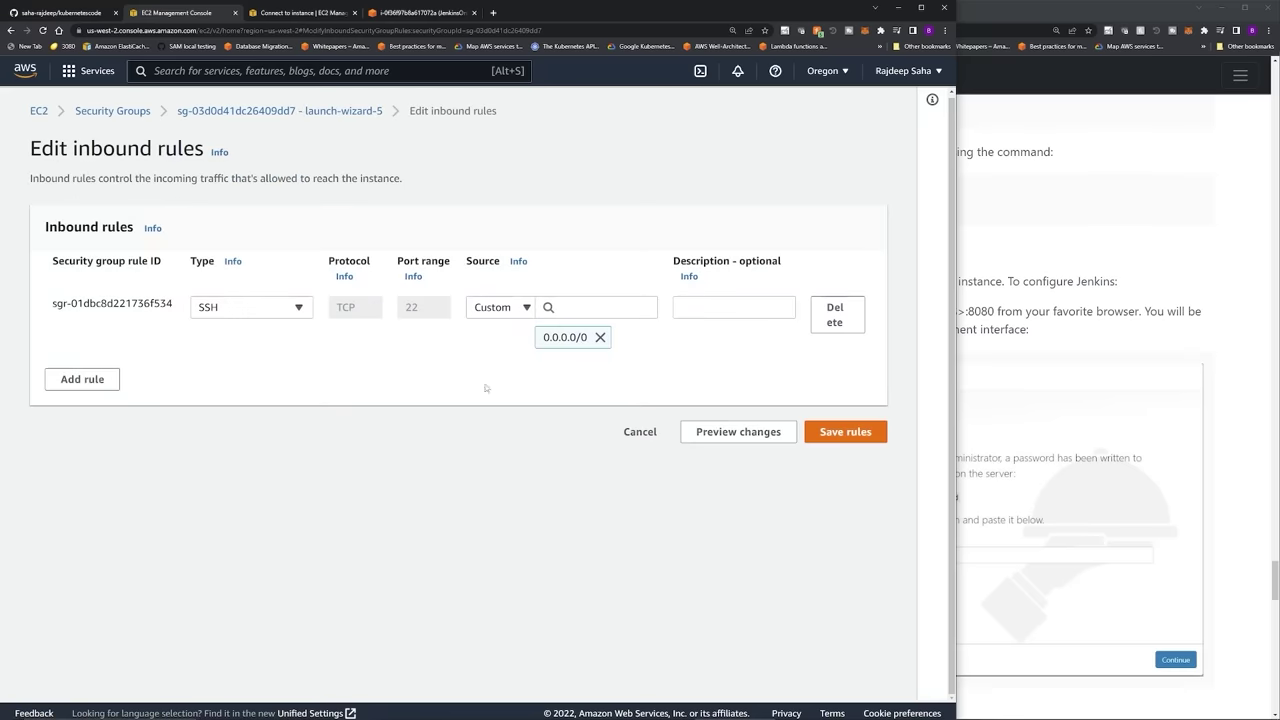
Add an inbound HTTP rule allowing traffic from 0.0.0.0/0.
click(82, 379)
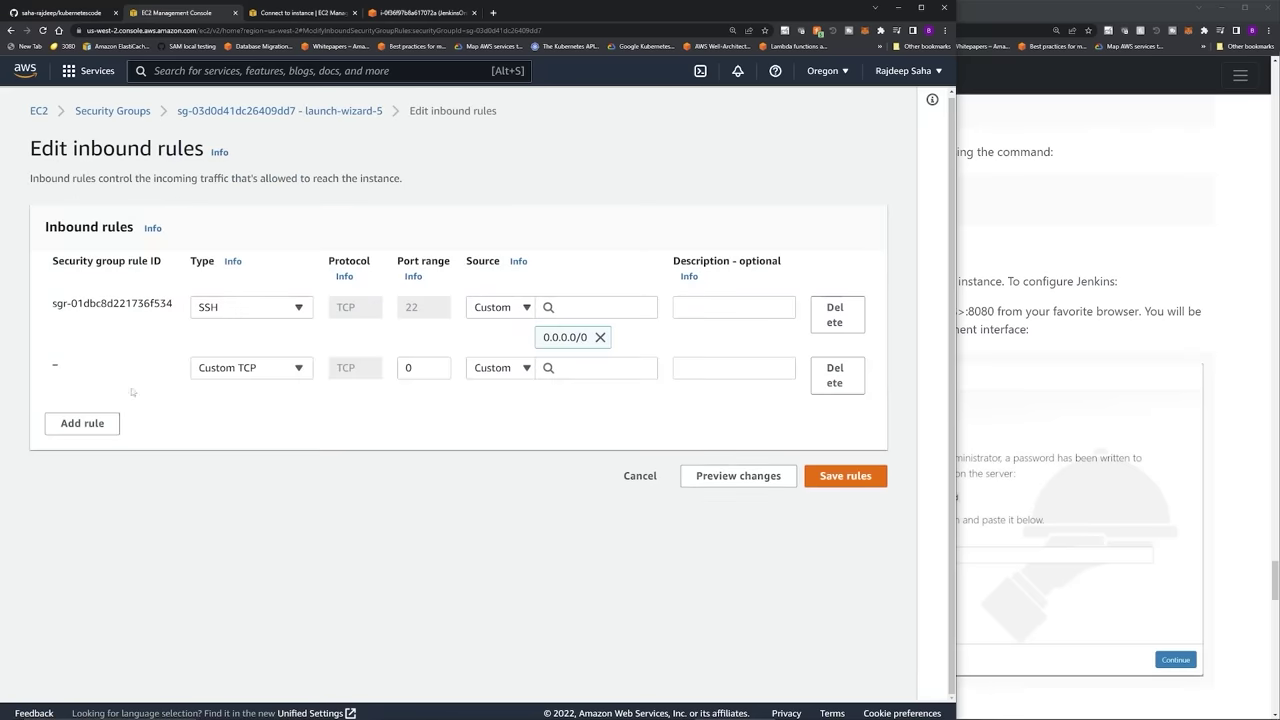
click(295, 367)
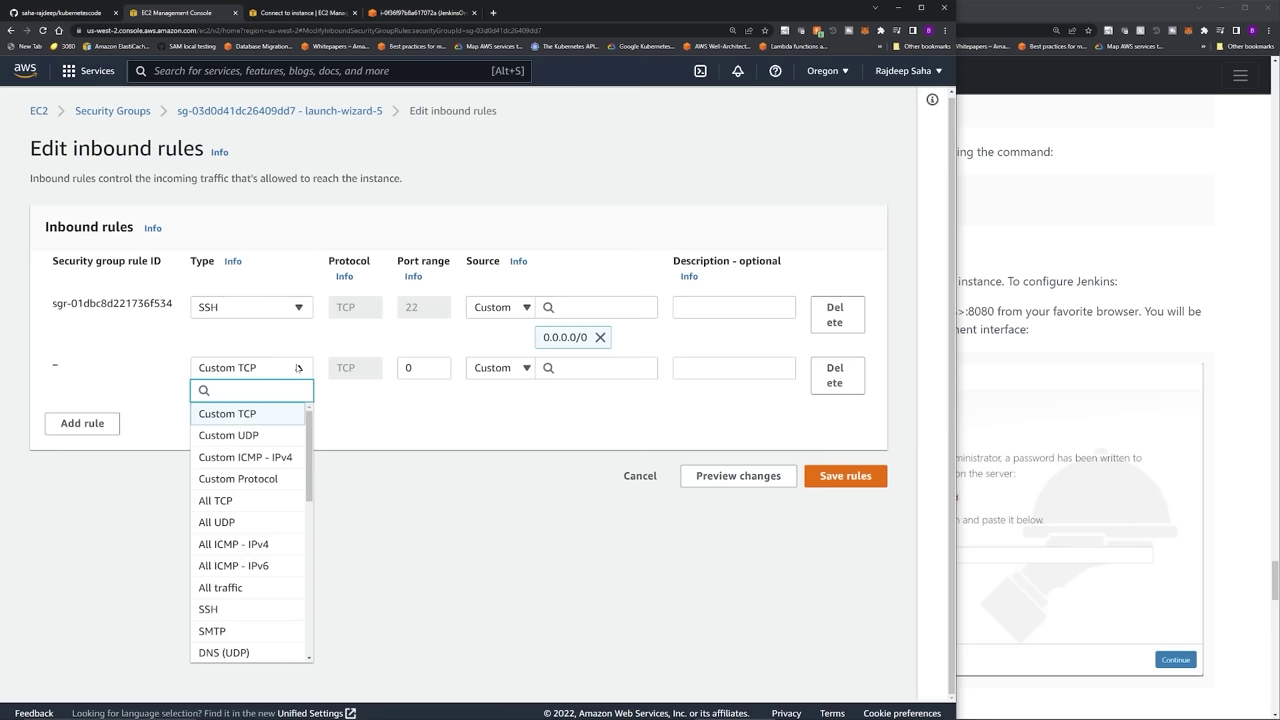
scroll(216, 520, down, 3)
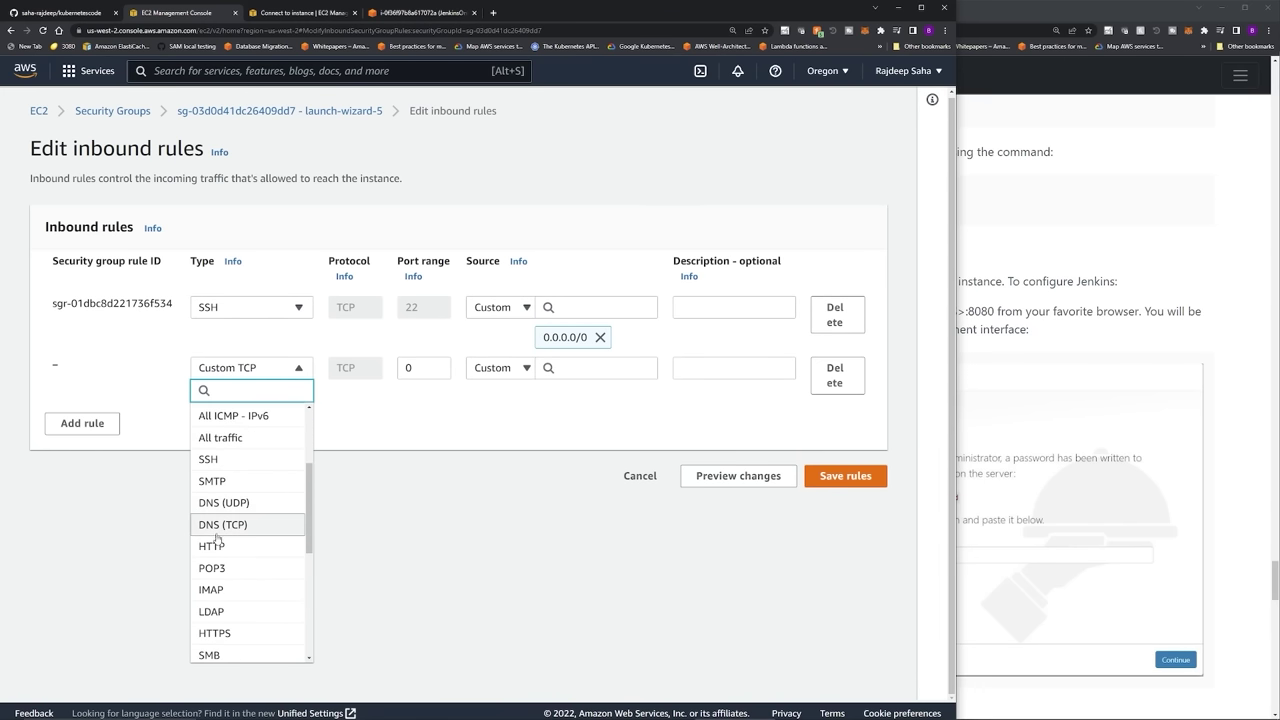
click(214, 546)
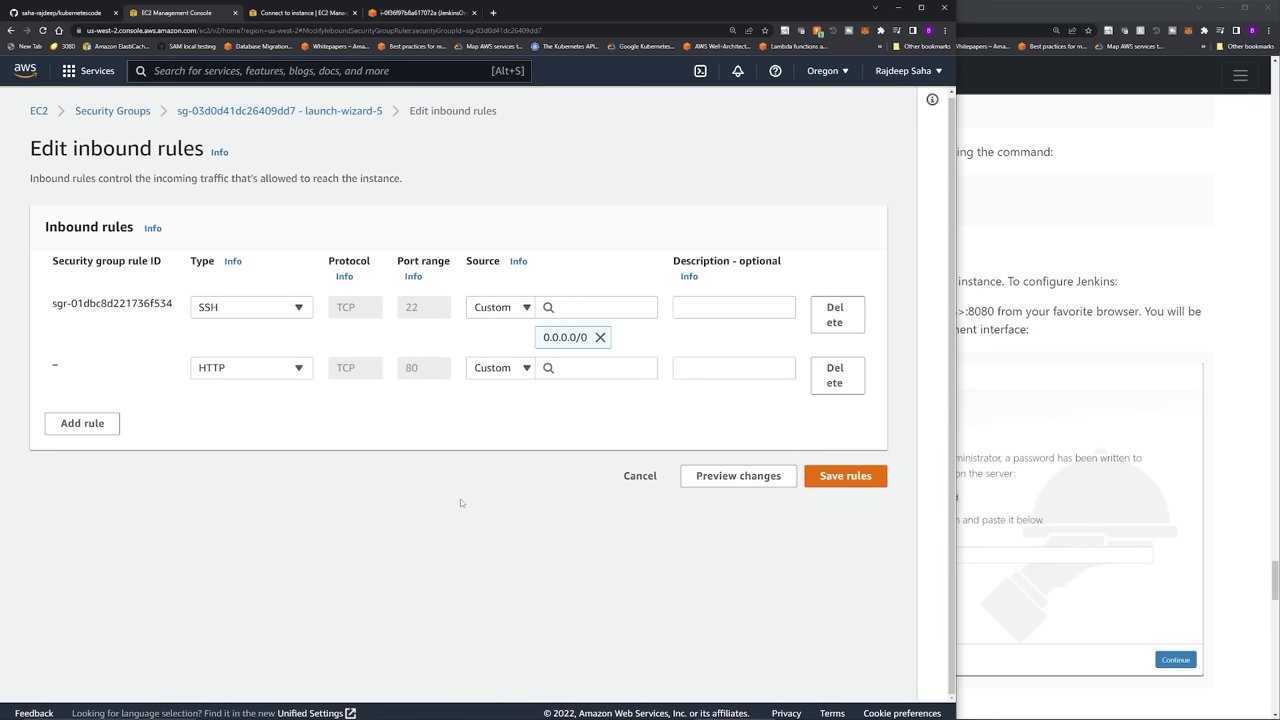
click(580, 368)
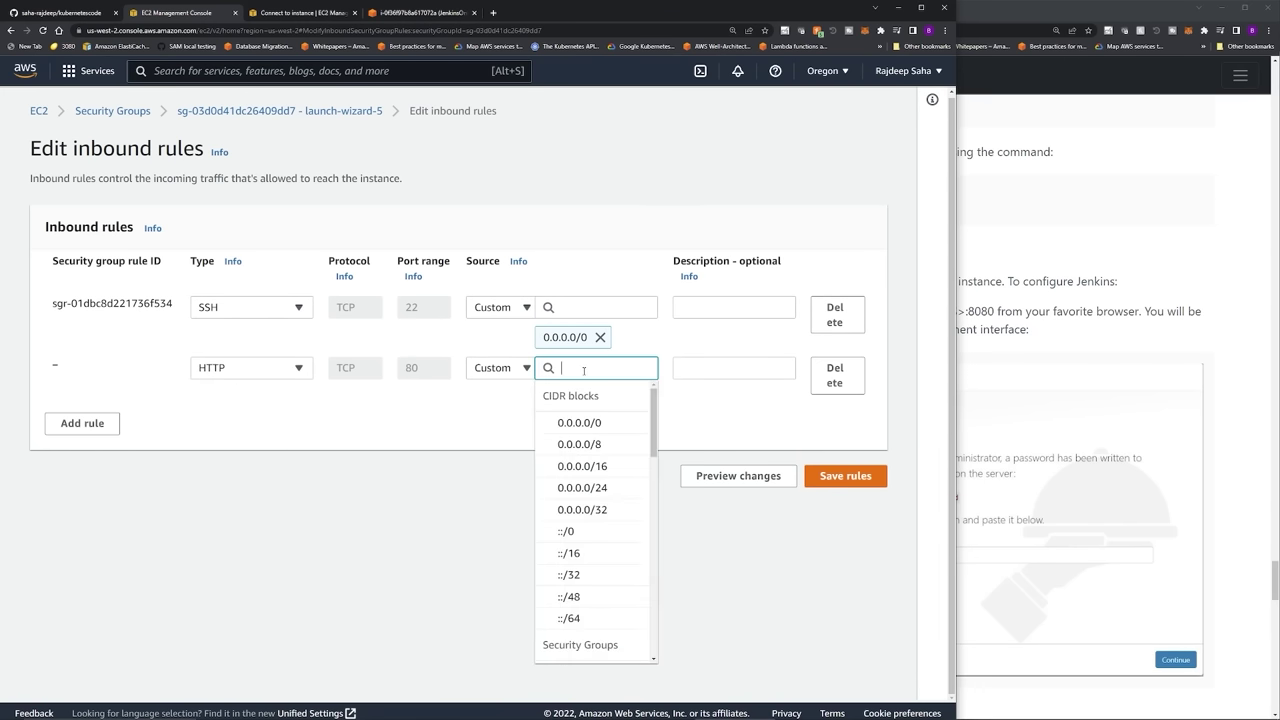
click(583, 424)
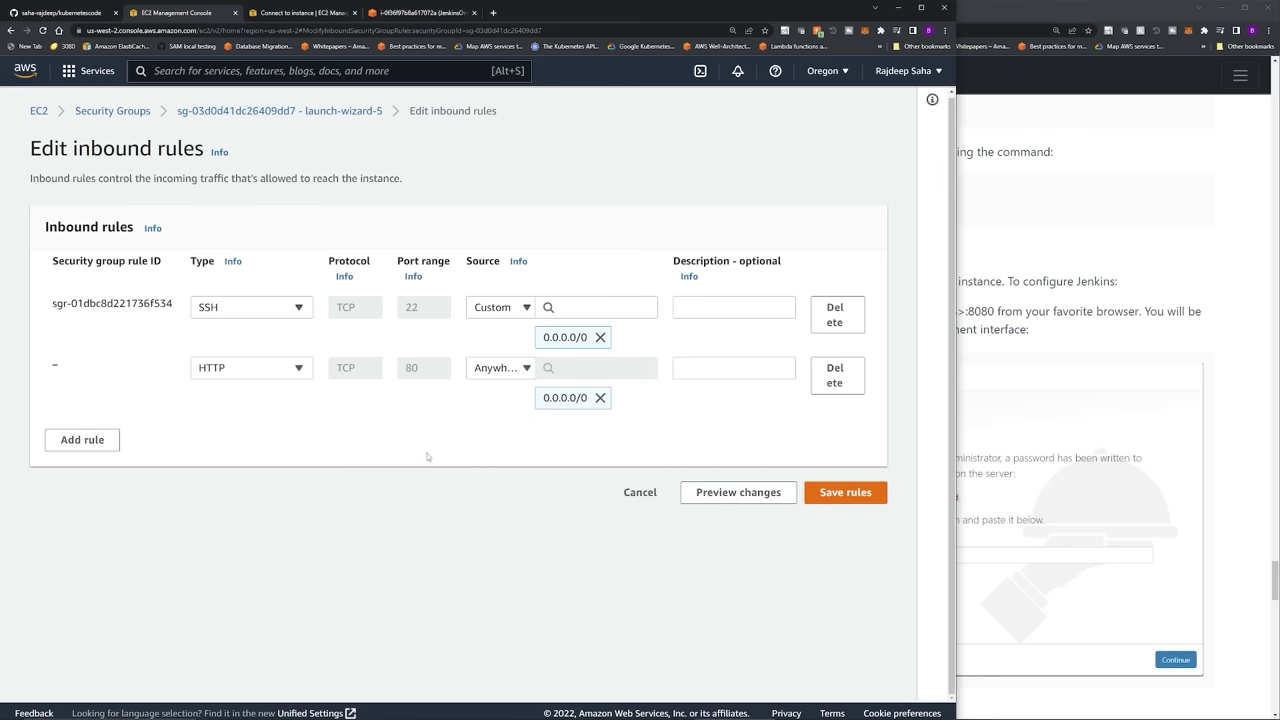
Add a Custom TCP rule on port 8080 from 0.0.0.0/0 and save the rules.
click(82, 440)
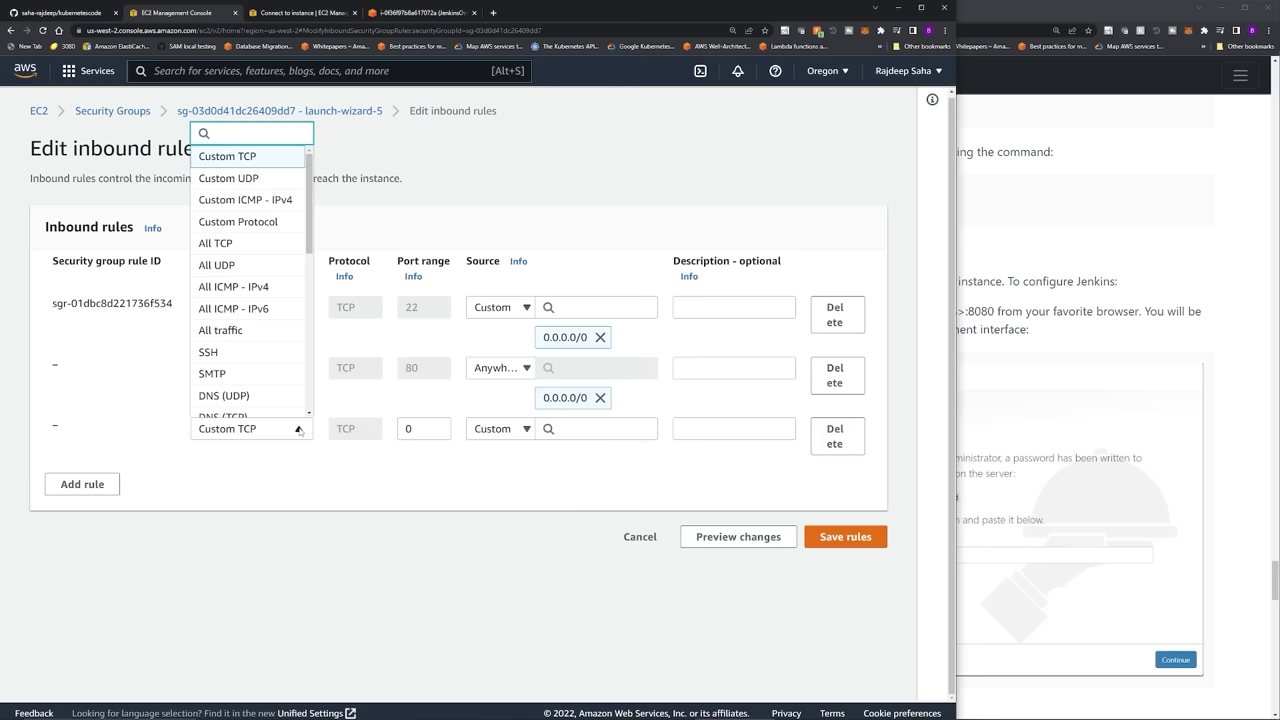
click(250, 157)
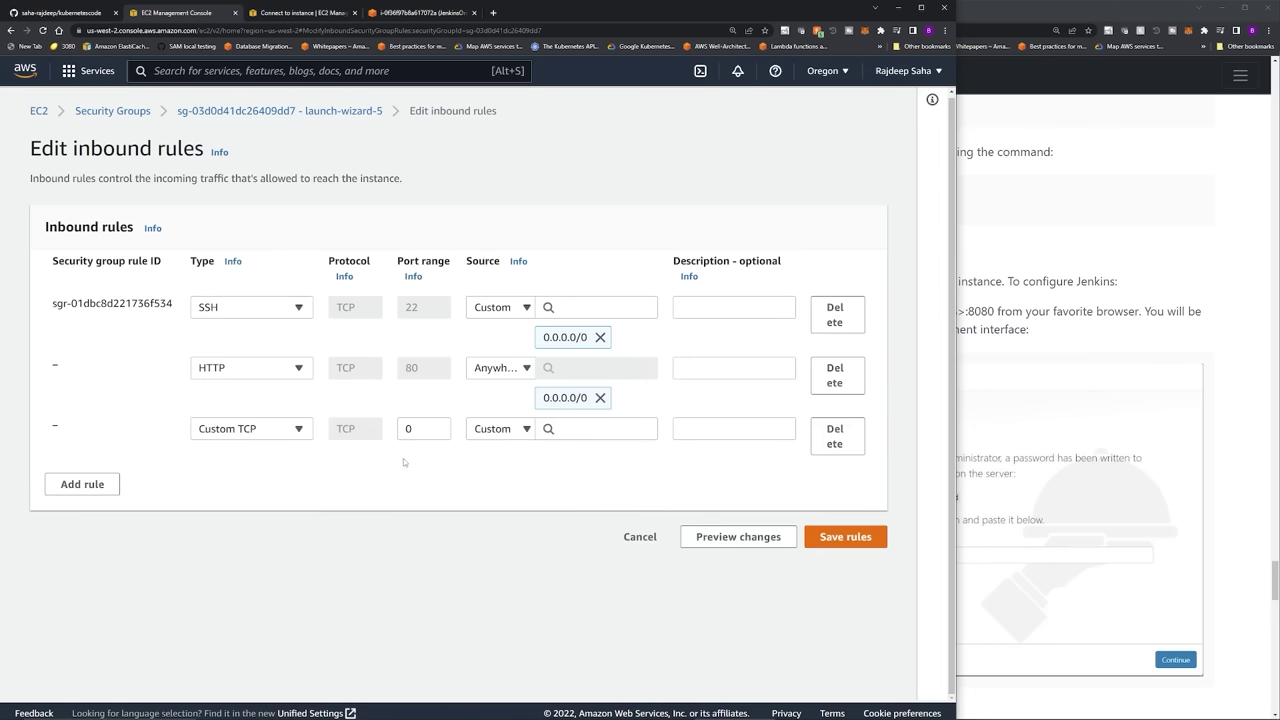
double_click(418, 428)
text(8080)
click(601, 427)
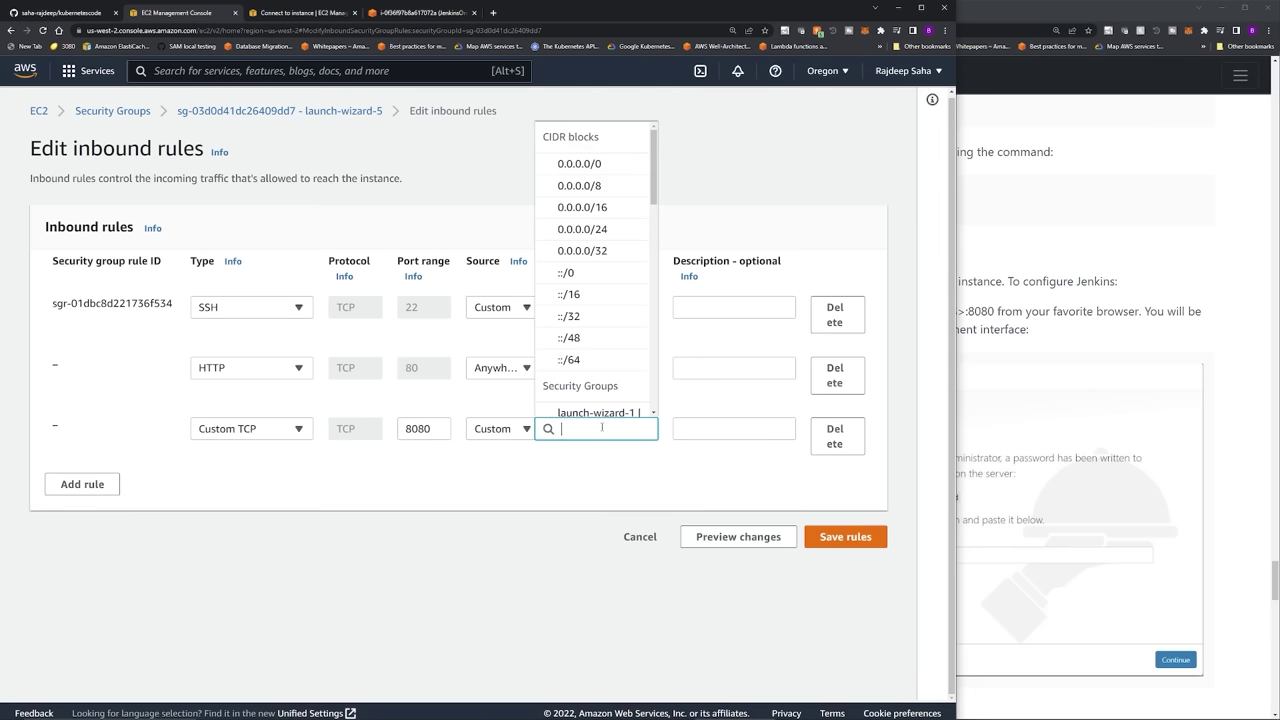
click(575, 164)
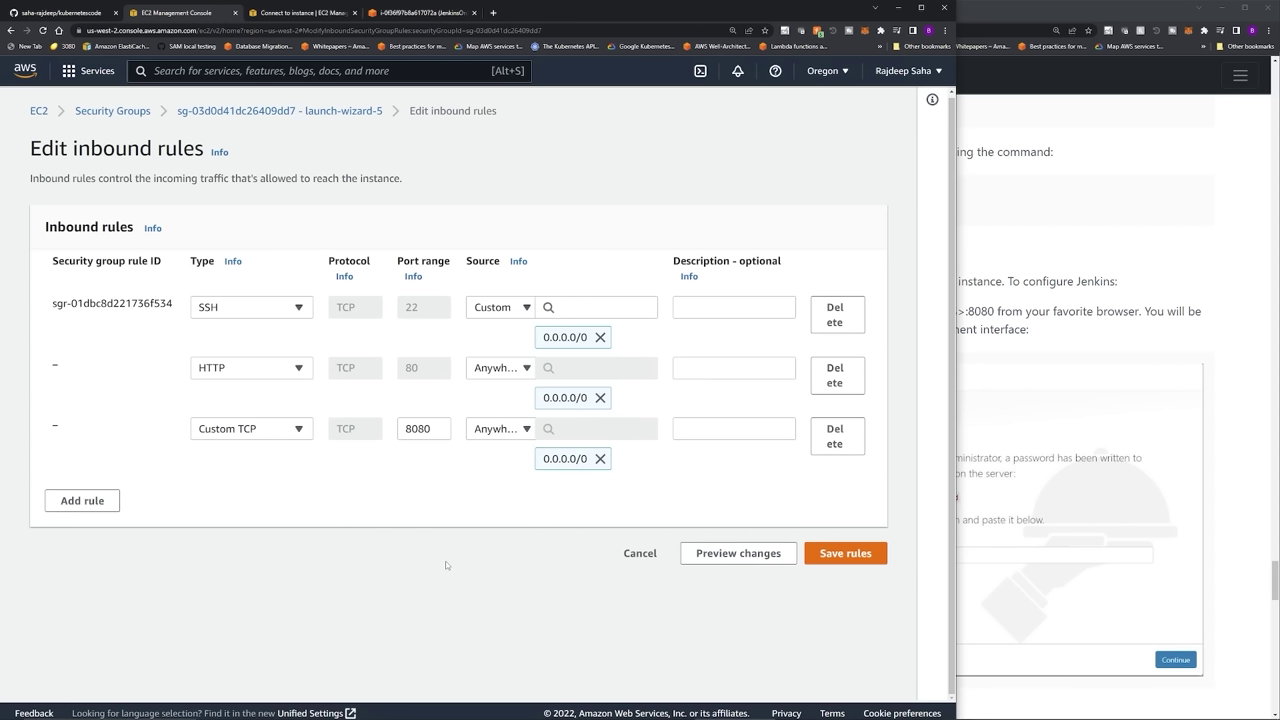
click(845, 553)
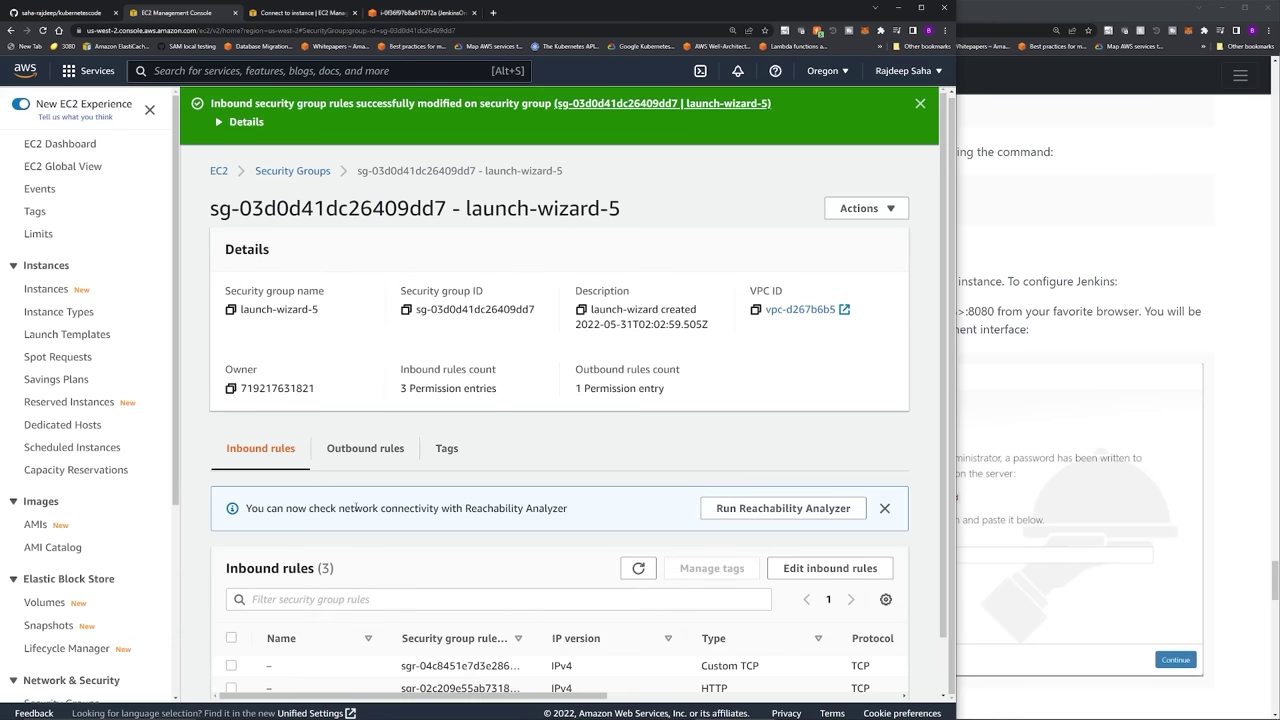
Copy JenkinsOnEC2's public IPv4 and load it with :8080 in a new tab, reaching Unlock Jenkins.
scroll(370, 486, down, 1)
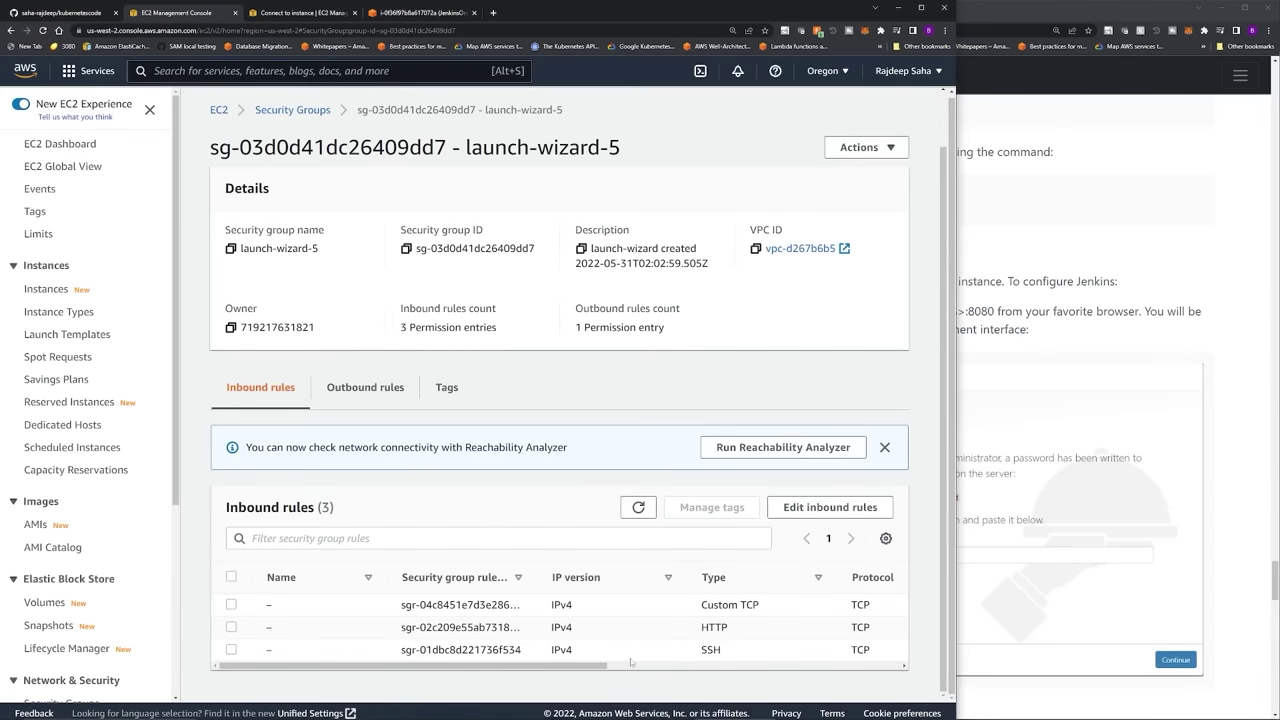
drag(585, 667, 757, 667)
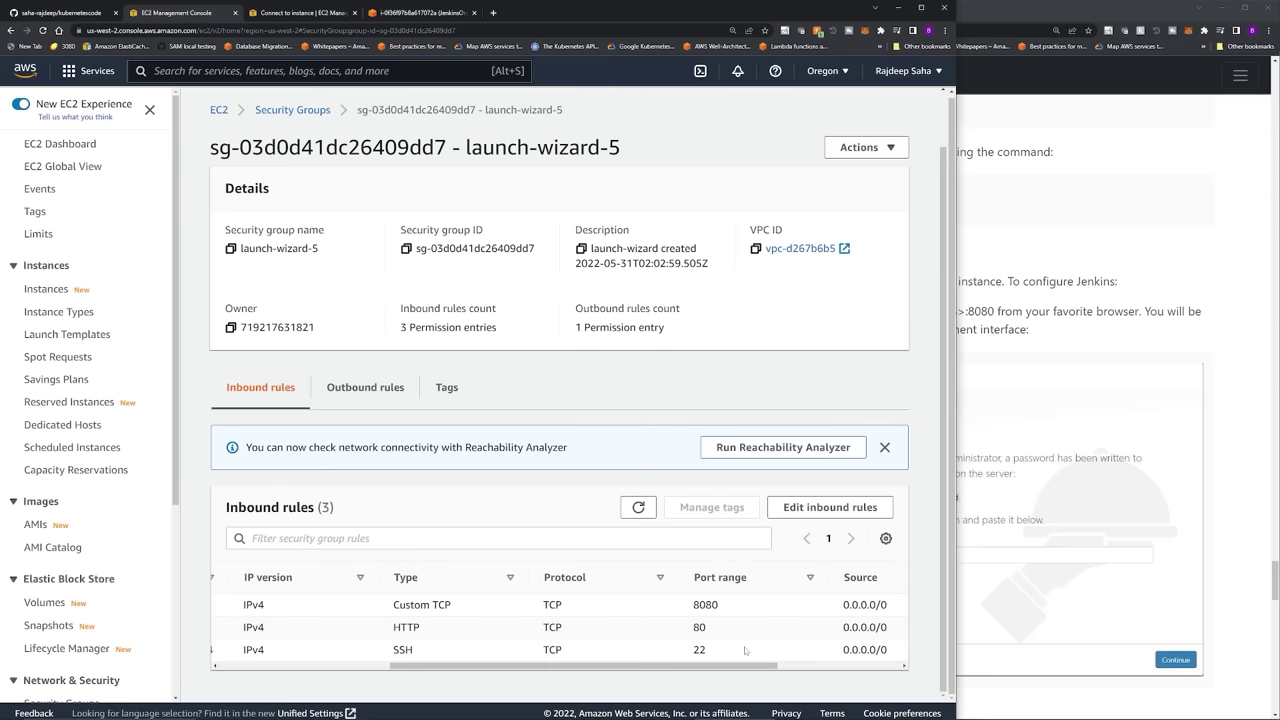
key(ctrl+Tab)
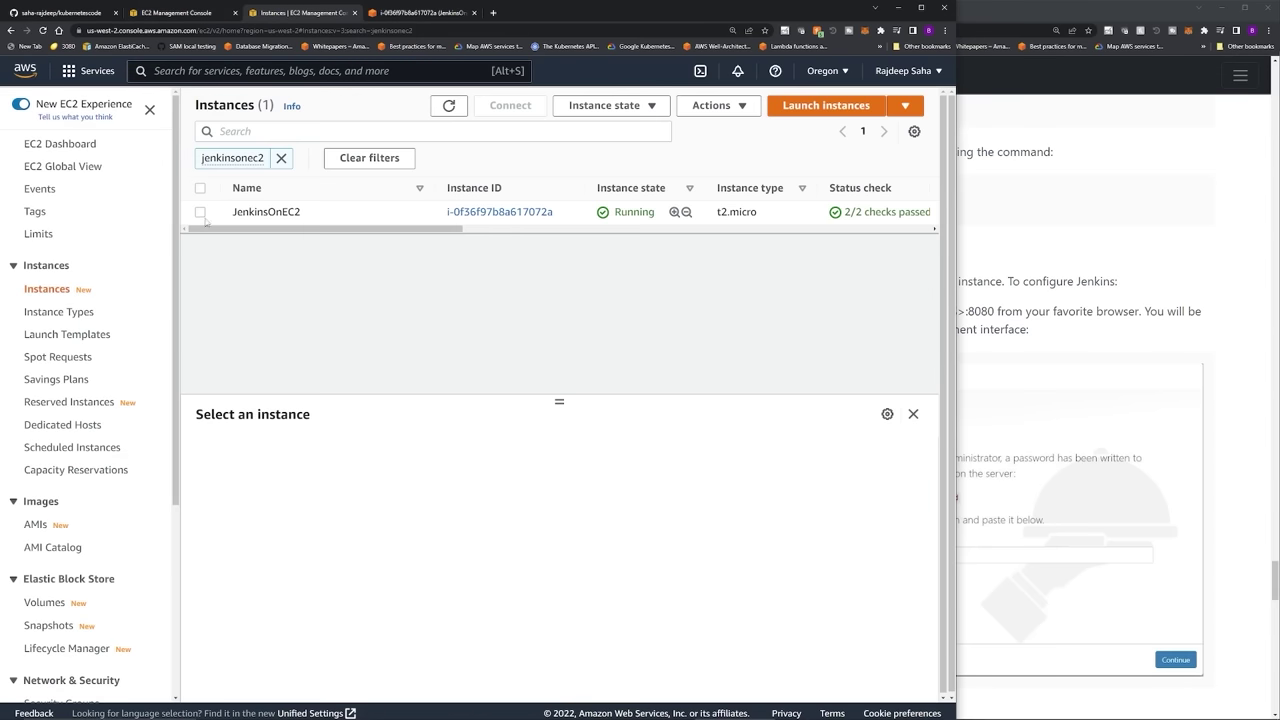
click(200, 212)
click(452, 531)
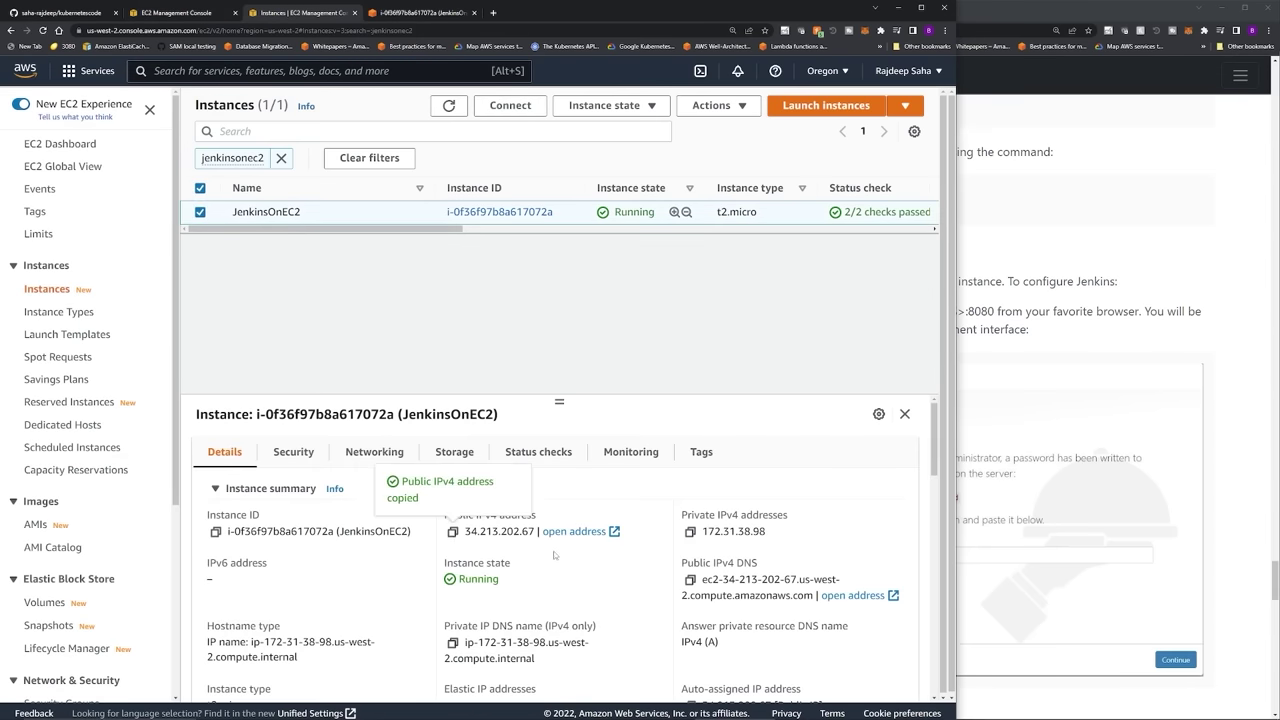
click(495, 12)
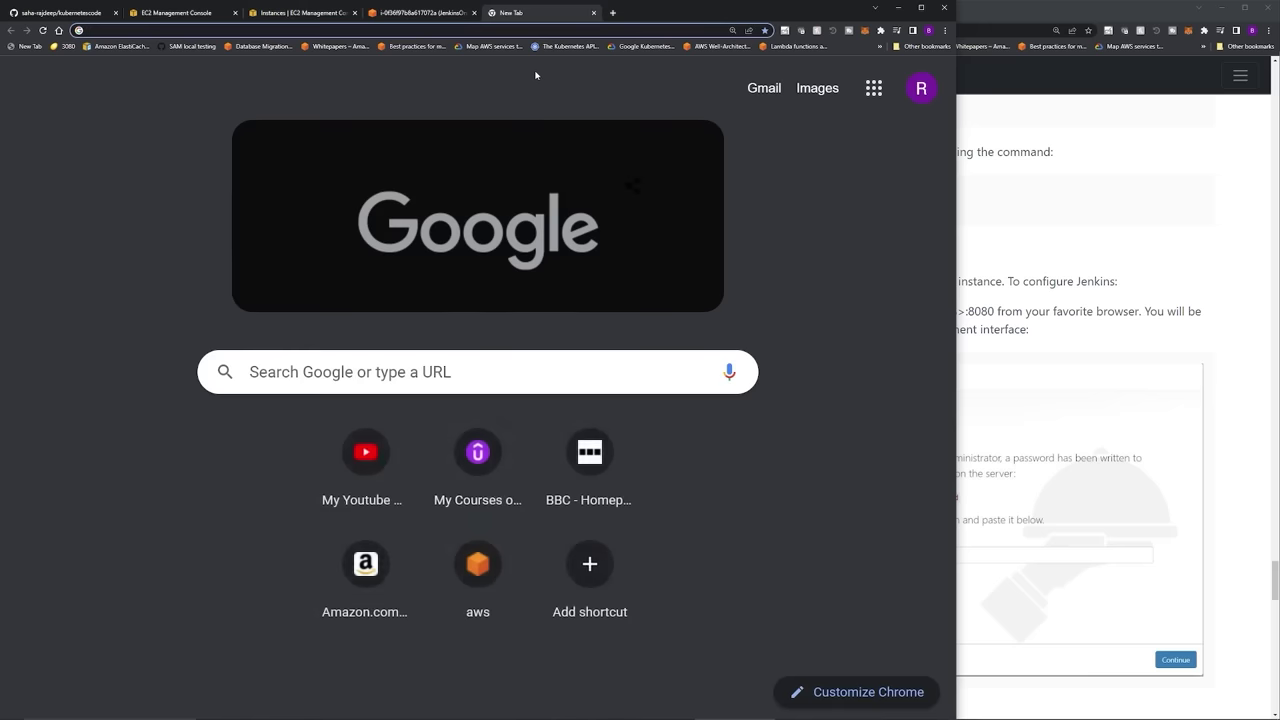
key(ctrl+v)
text(:)
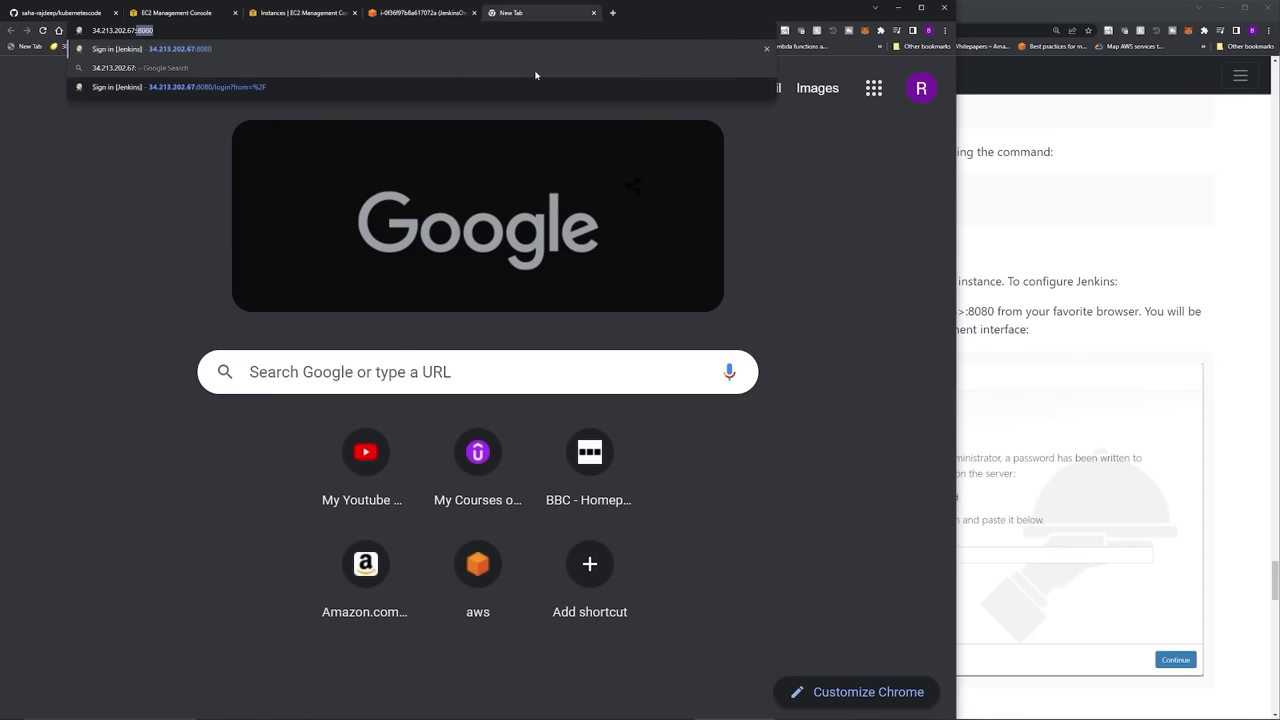
text(8080)
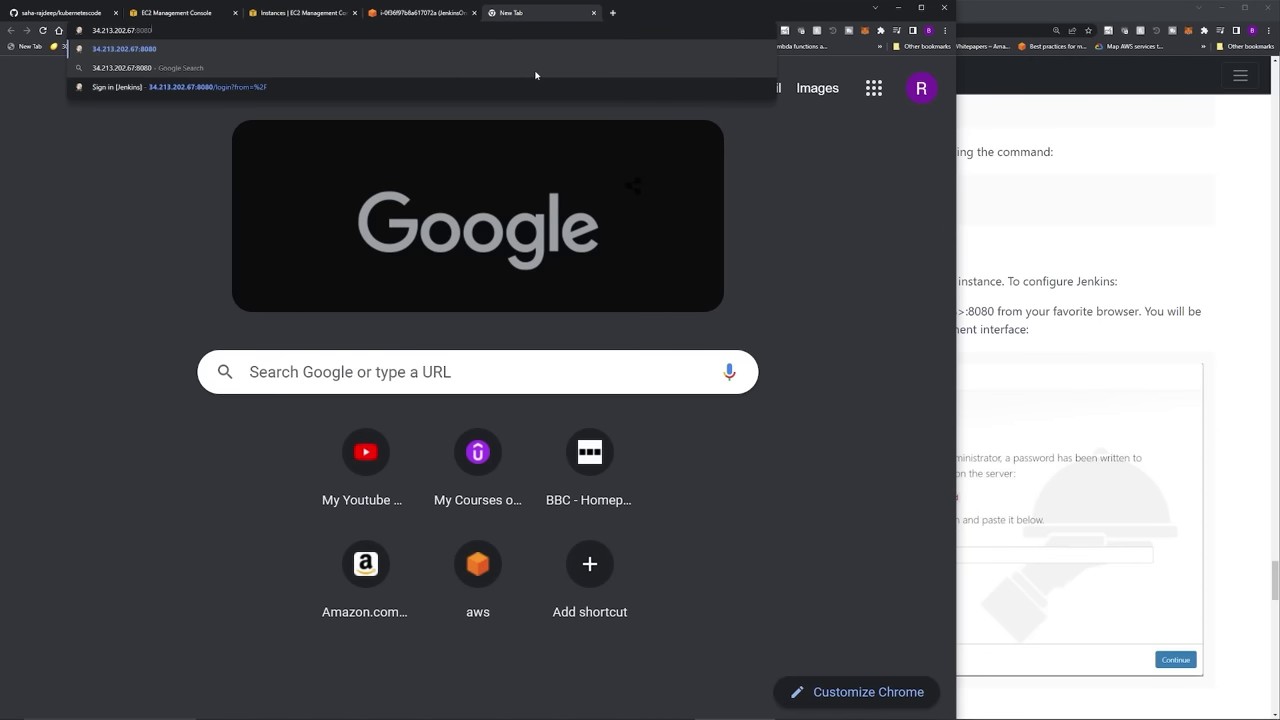
key(Return)
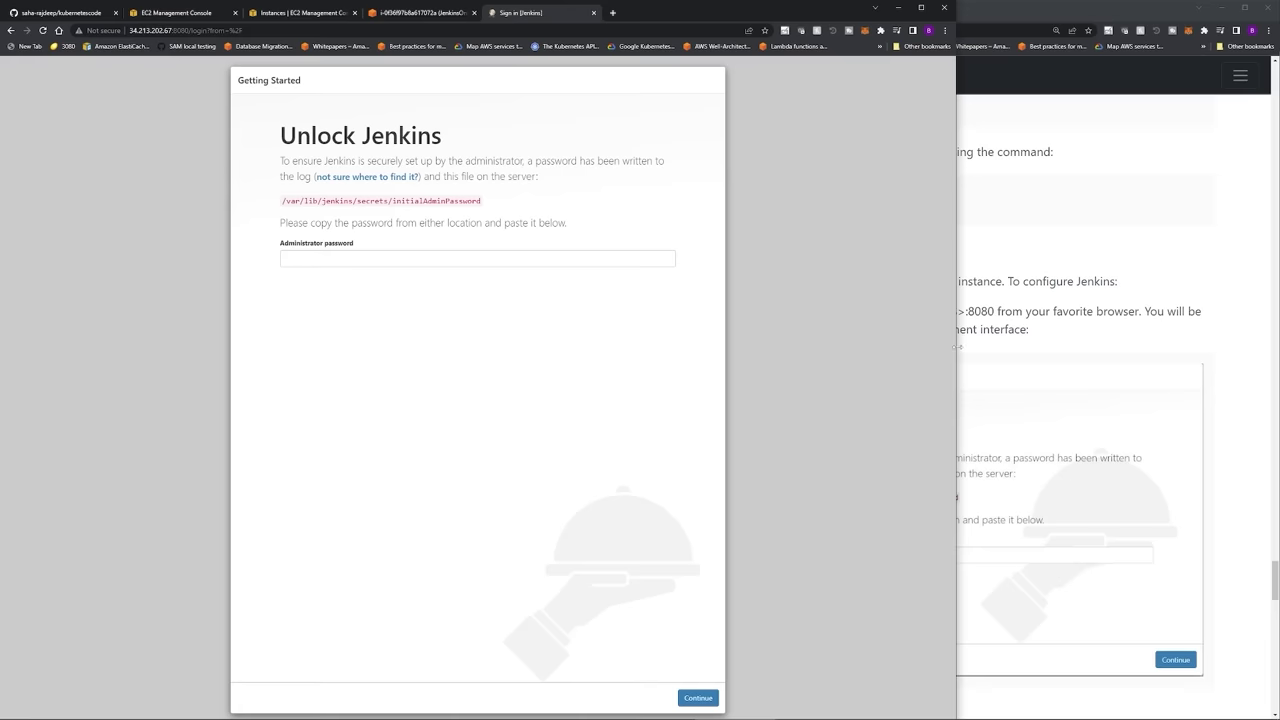
Widen the documentation window and select the sudo cat command that prints the admin password.
drag(958, 350, 640, 355)
drag(839, 254, 697, 254)
scroll(858, 302, down, 5)
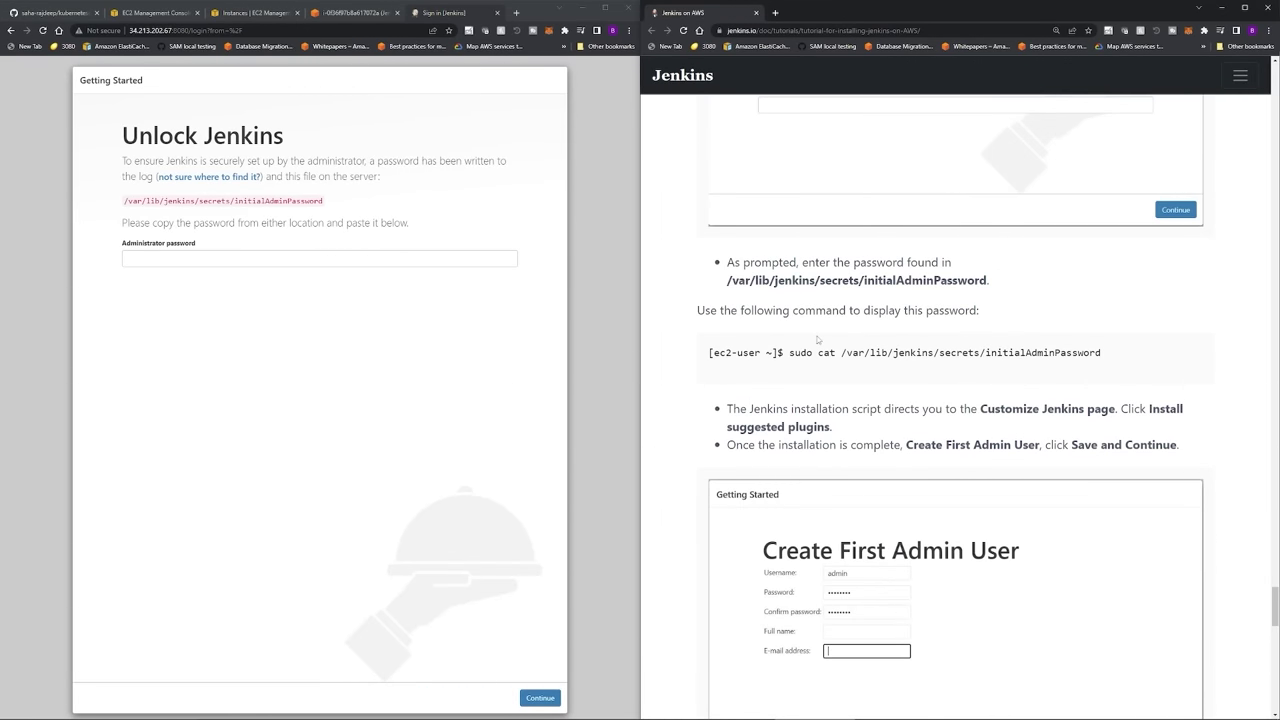
drag(789, 353, 1118, 355)
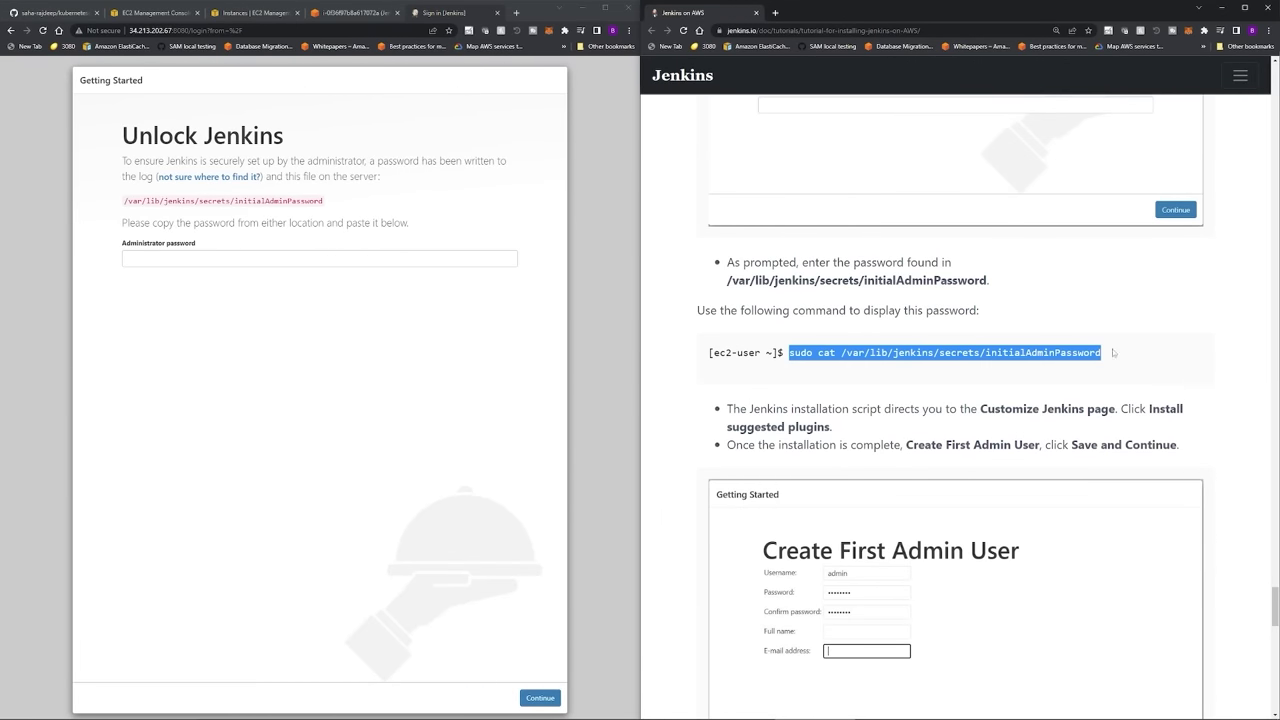
Open a new EC2 Instance Connect terminal session on JenkinsOnEC2.
click(258, 13)
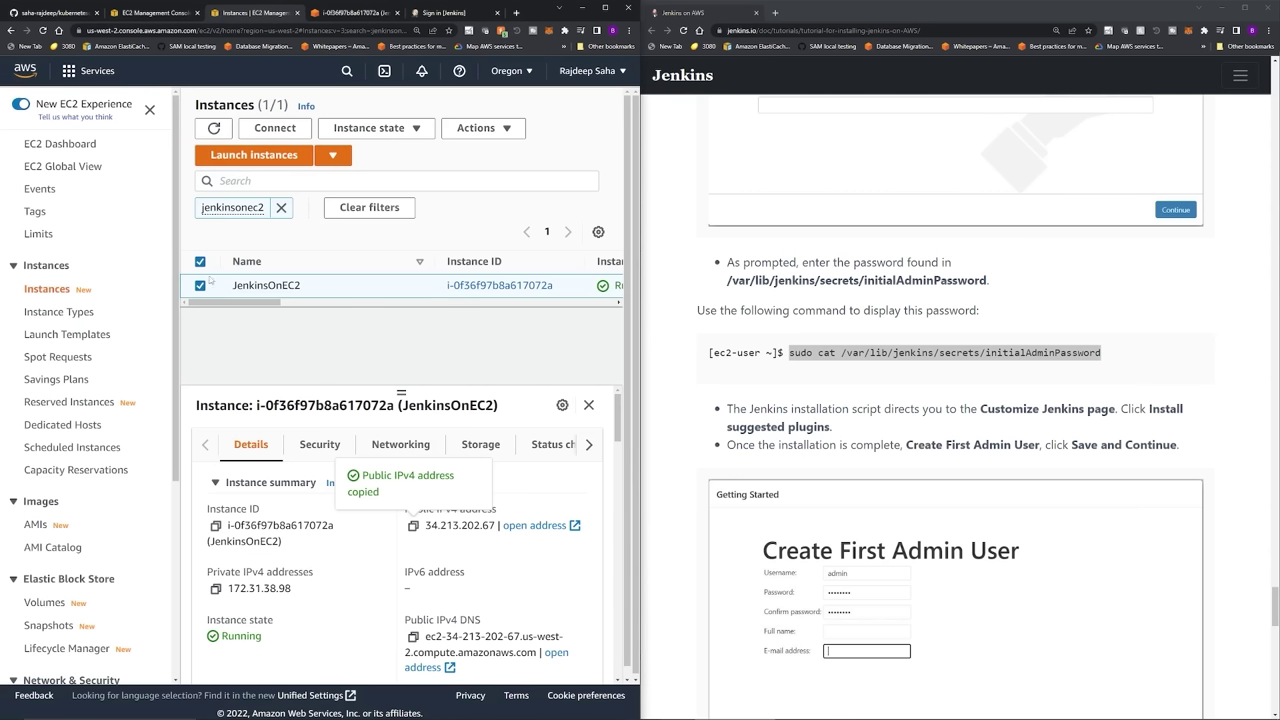
click(275, 128)
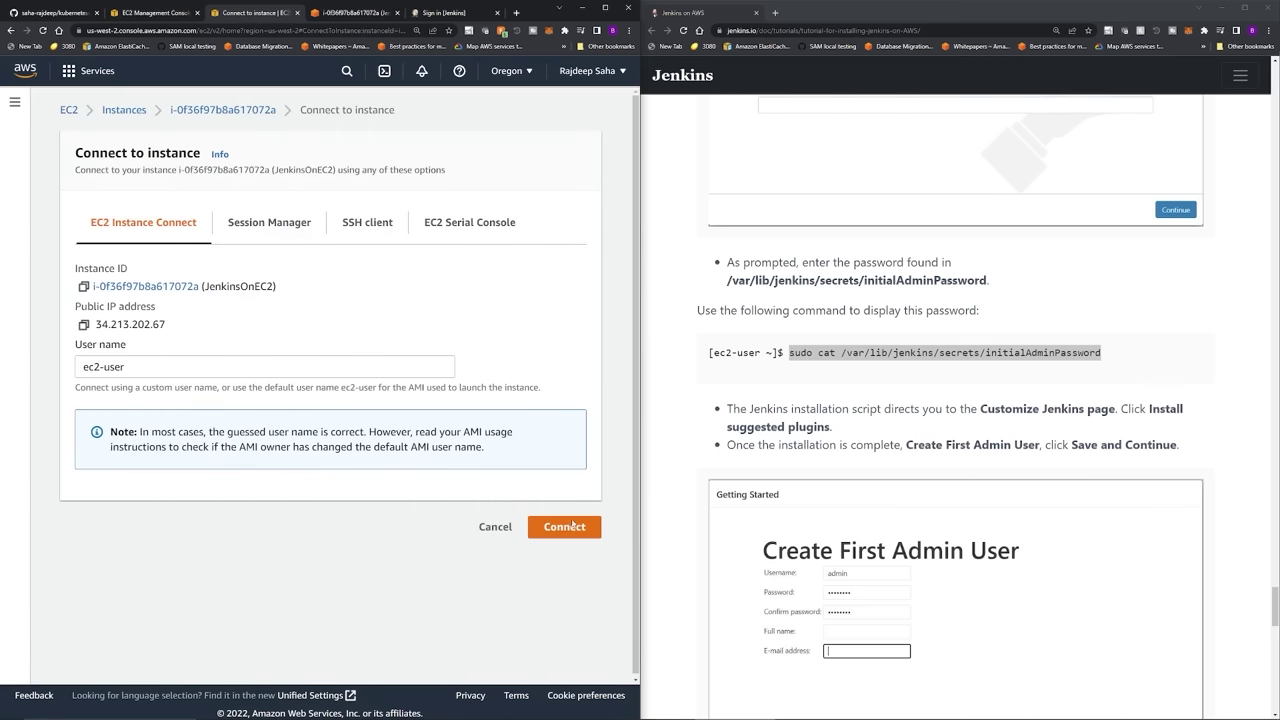
click(565, 526)
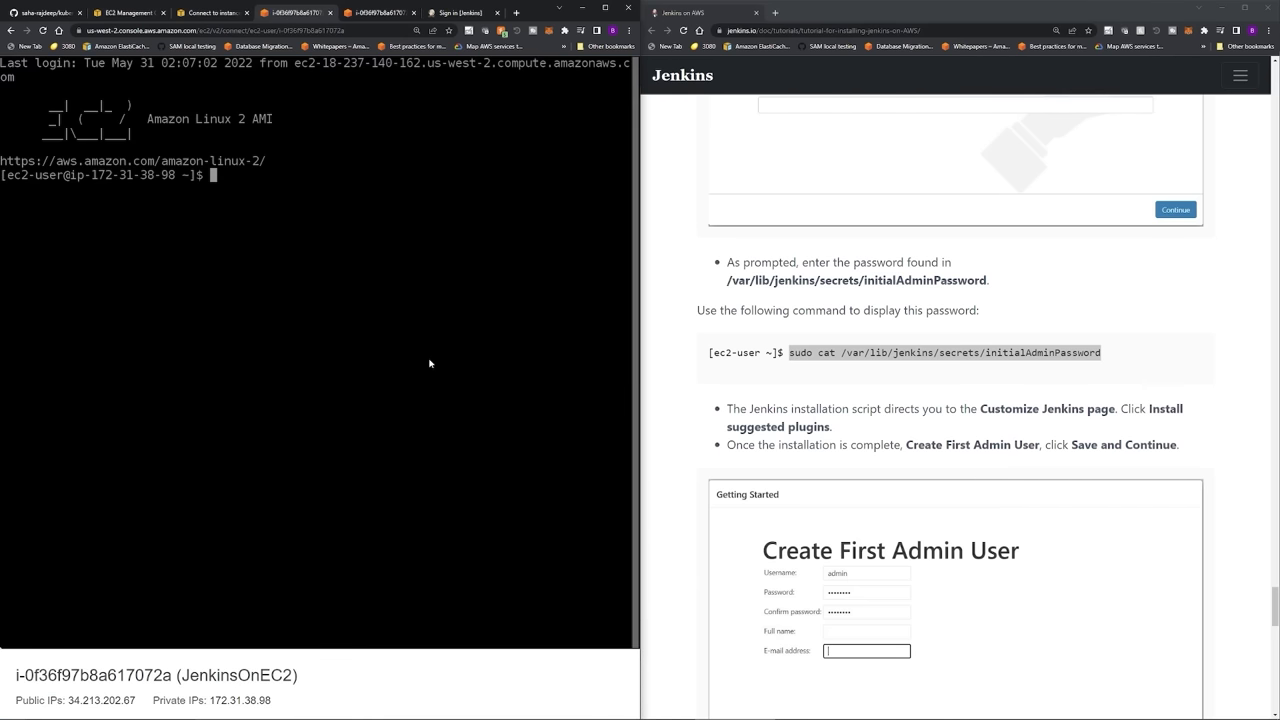
Run the sudo cat command and copy the printed initial admin password.
key(ctrl+v)
key(Return)
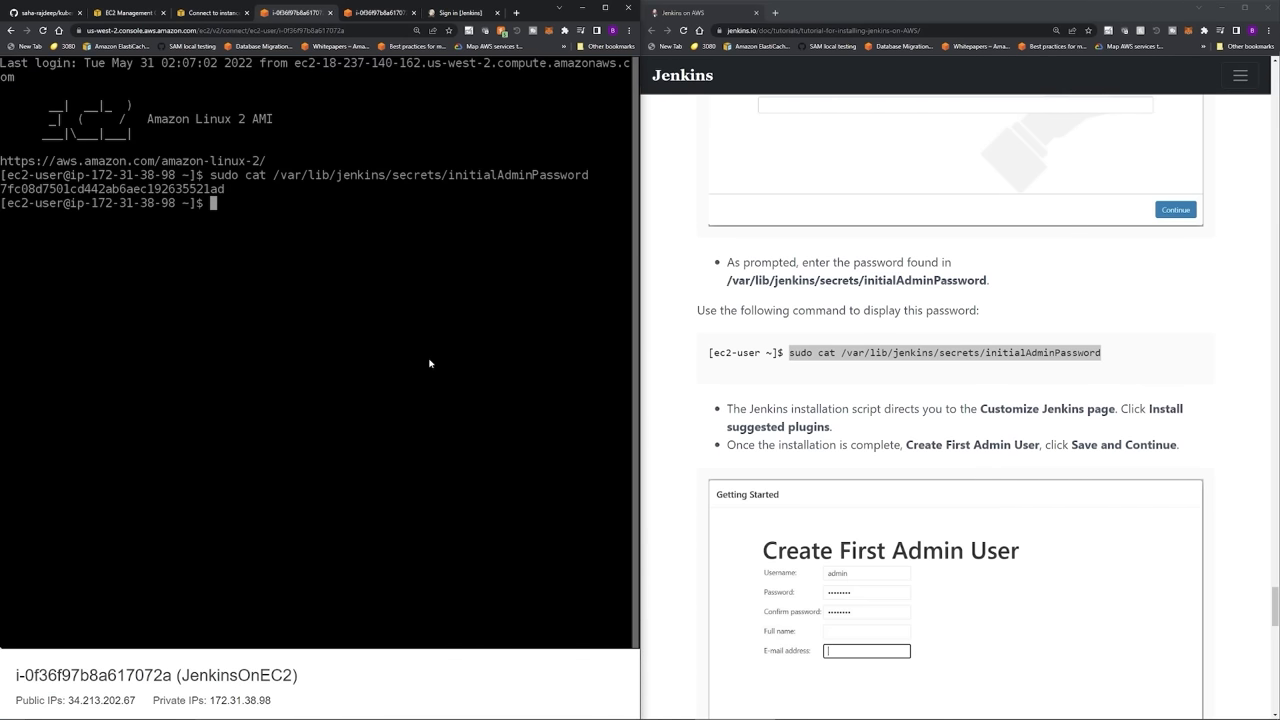
drag(2, 189, 225, 189)
key(ctrl+c)
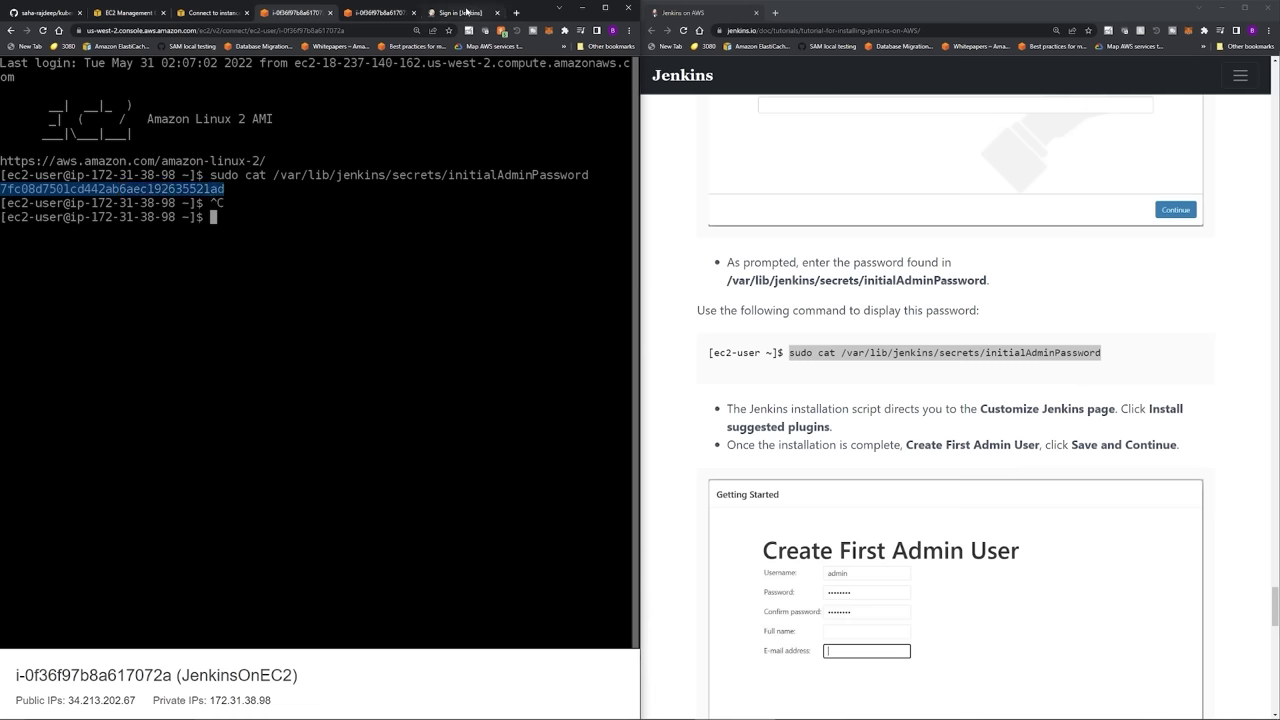
Paste the initial admin password into Unlock Jenkins and continue, declining to save it in the browser.
click(466, 12)
click(184, 259)
key(ctrl+v)
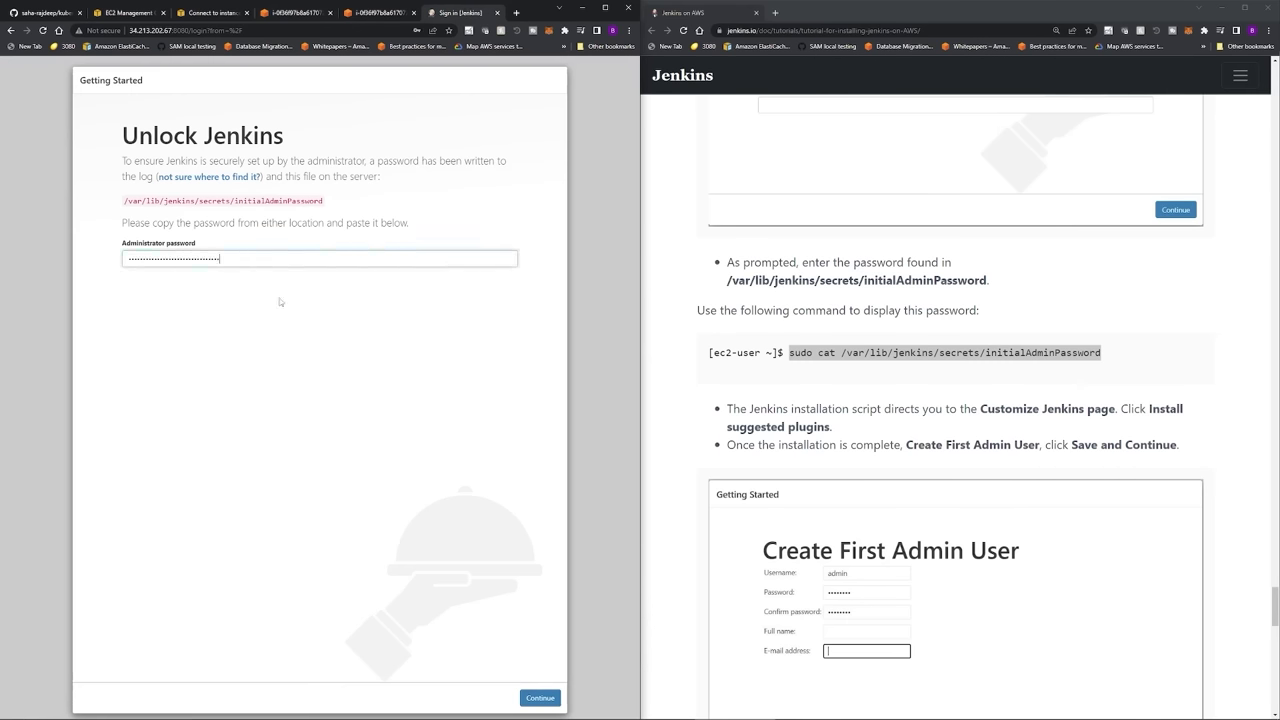
click(527, 698)
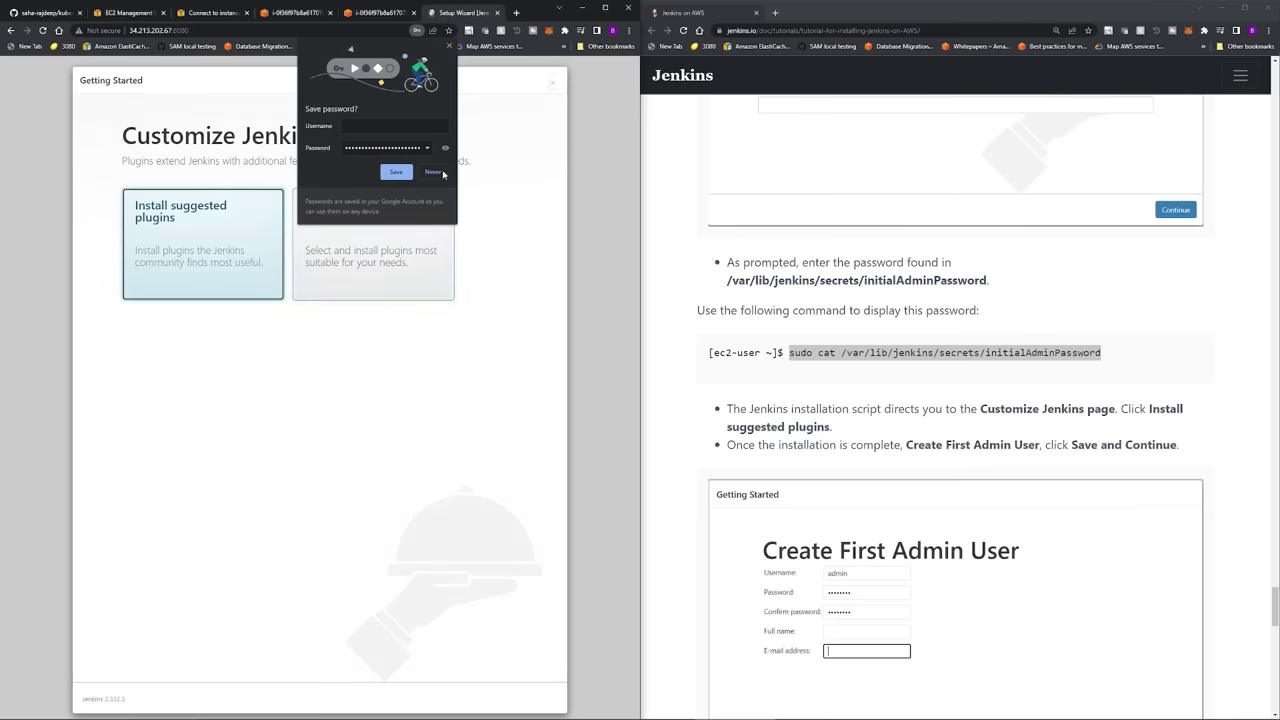
click(434, 172)
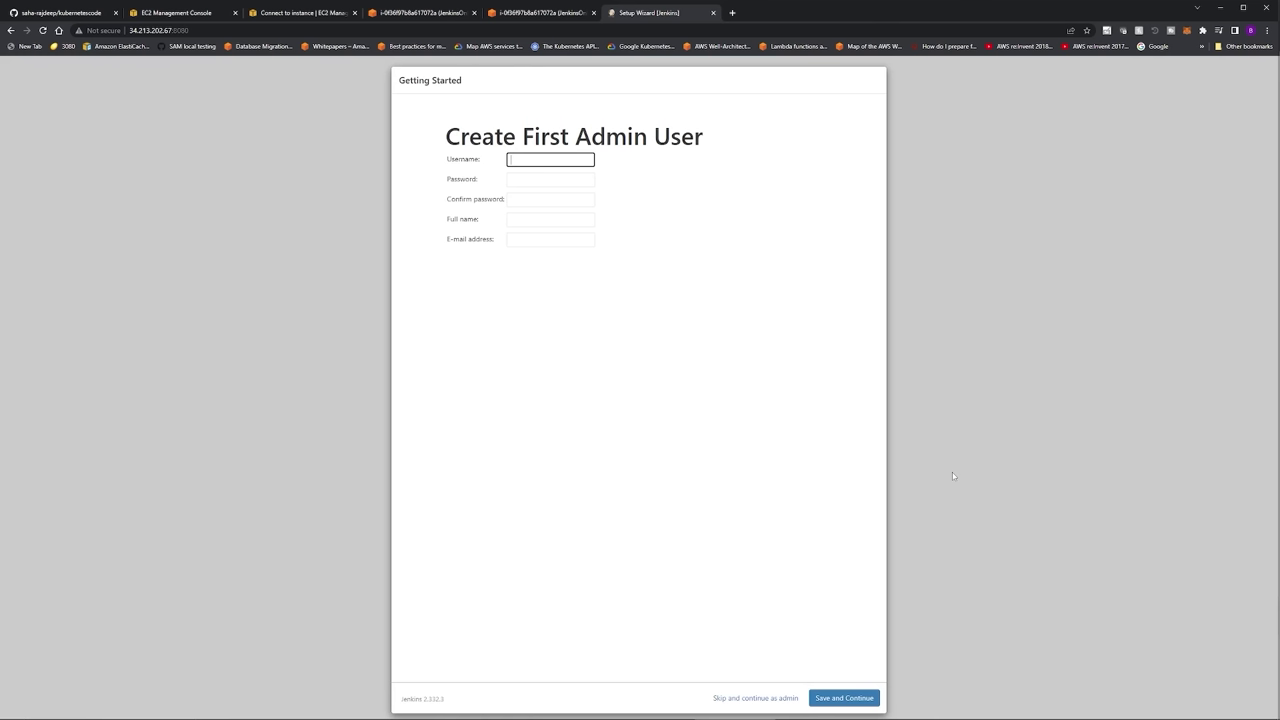
Enter the admin username, set and confirm the password, and save the first admin user.
text(raj)
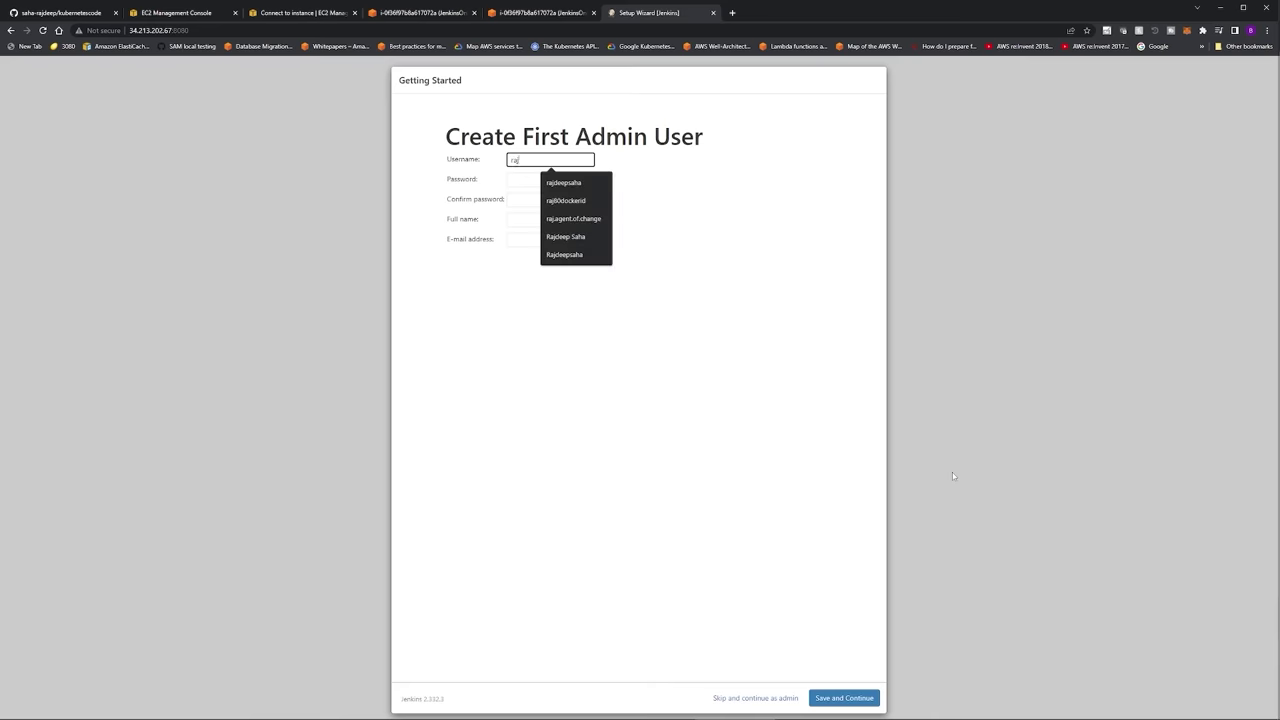
text(saha)
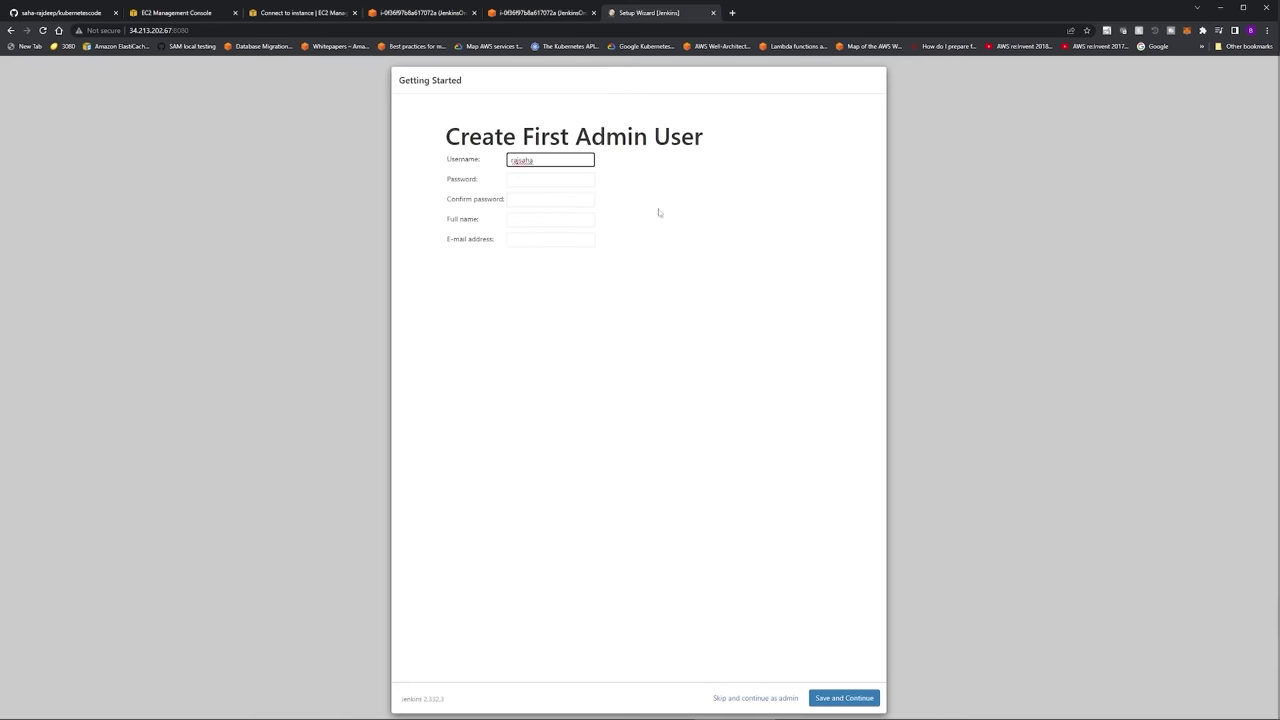
key(Tab)
text(********)
click(570, 200)
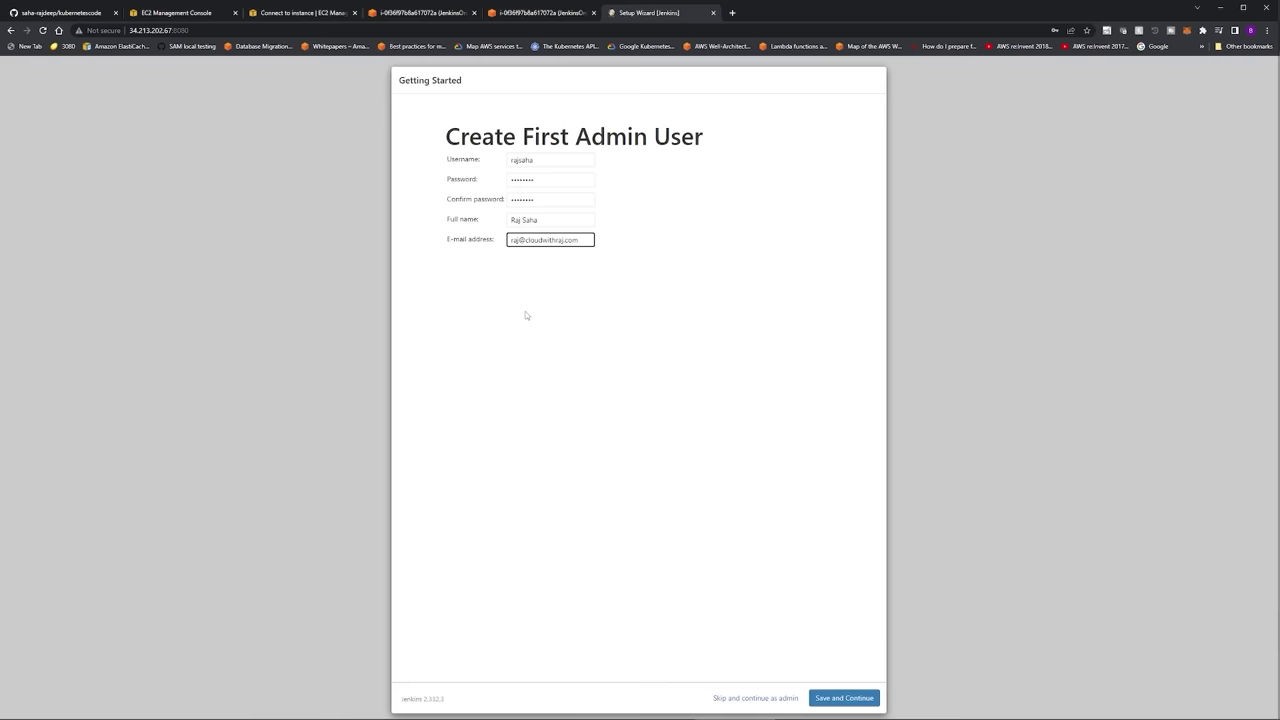
click(855, 704)
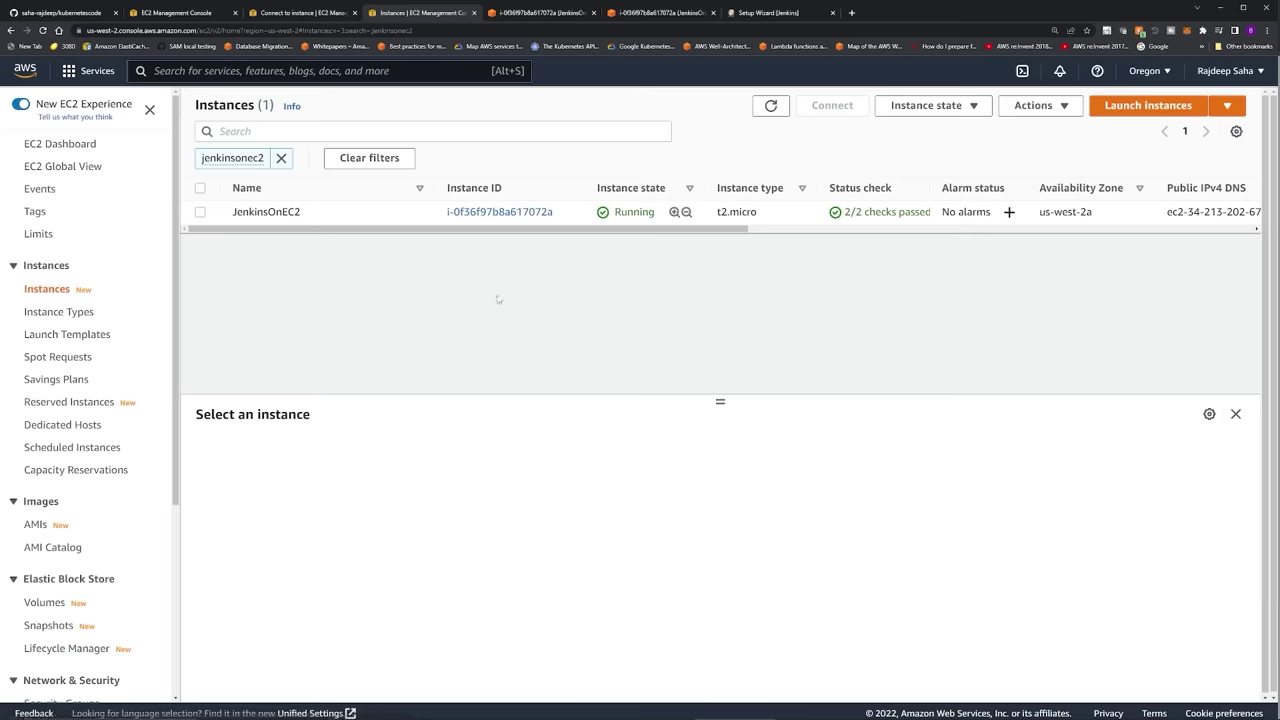
Copy JenkinsOnEC2's public IPv4 address into a new browser tab with port :8080.
click(200, 212)
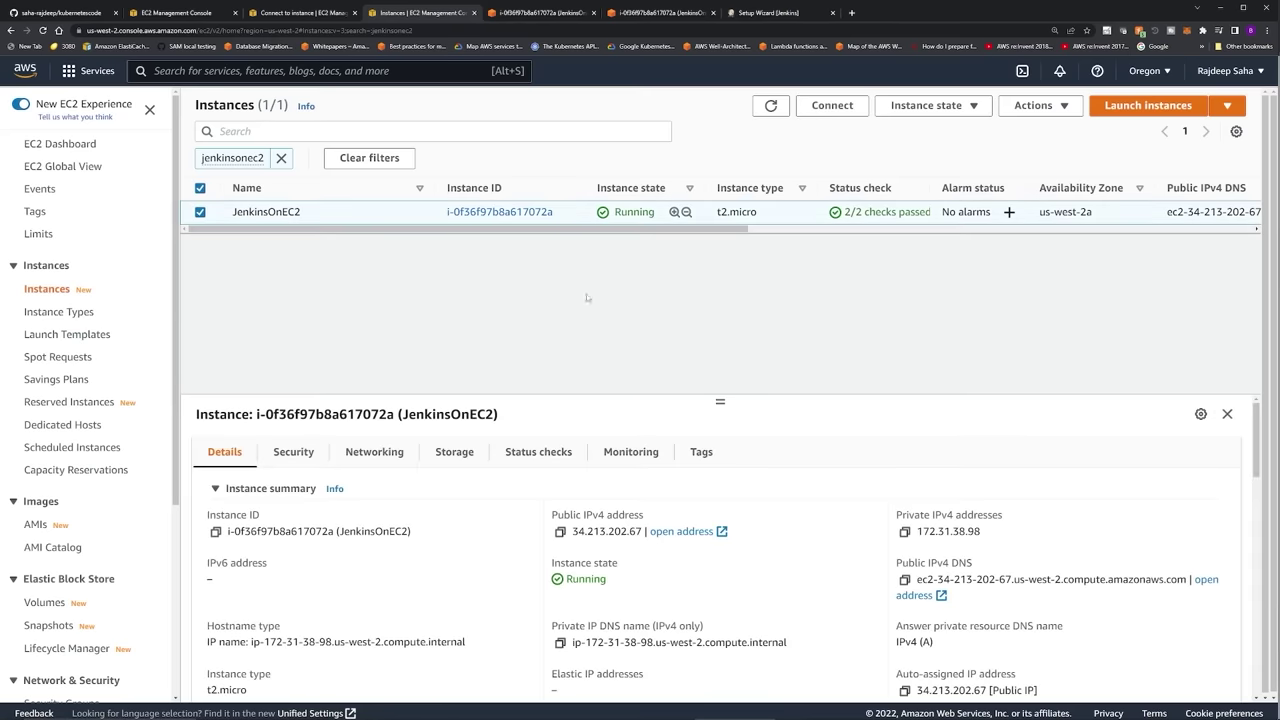
click(560, 531)
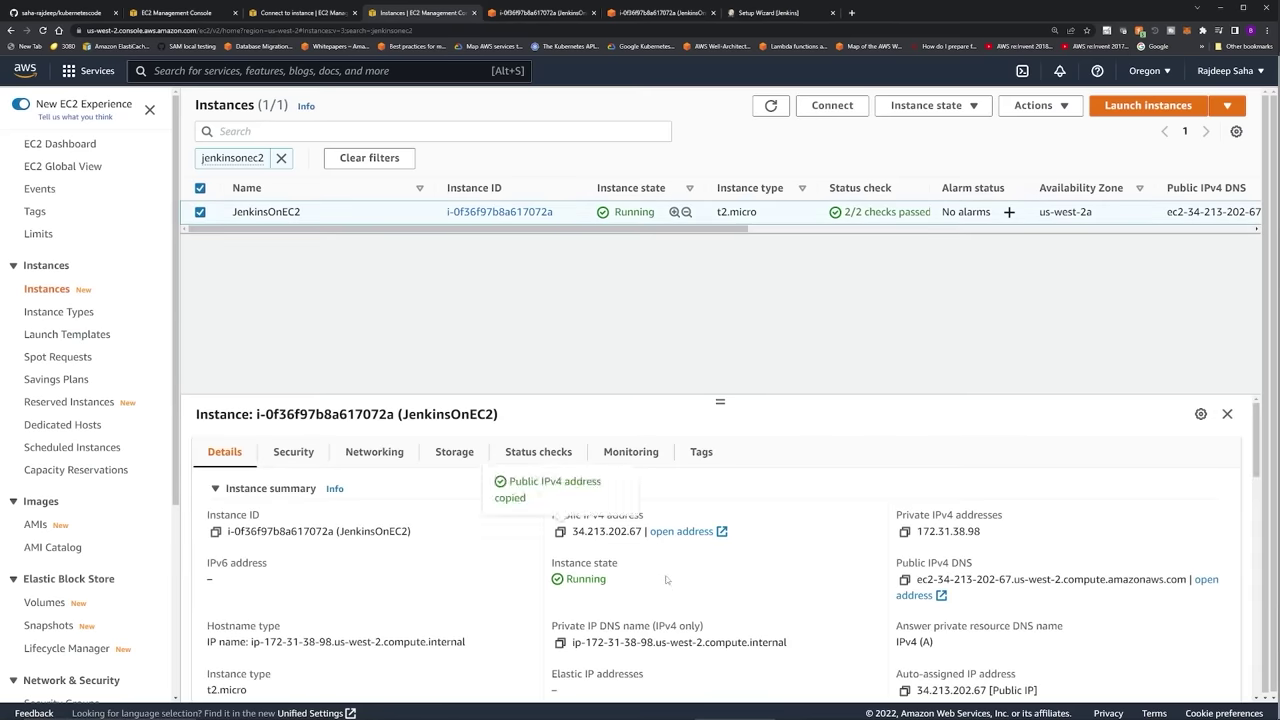
click(851, 13)
key(ctrl+v)
text(:808)
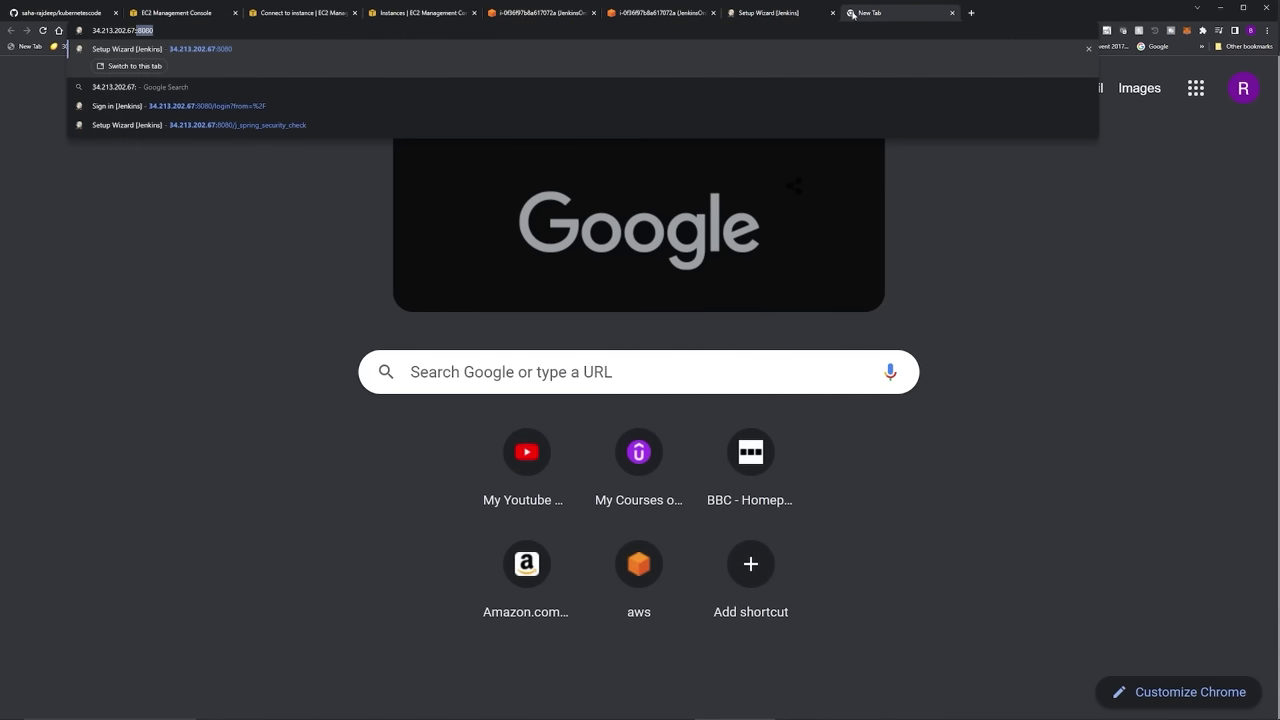
text(0)
Retry loading the server address, then return to the Setup Wizard's Instance Configuration step.
key(BackSpace)
key(BackSpace)
key(BackSpace)
key(BackSpace)
key(BackSpace)
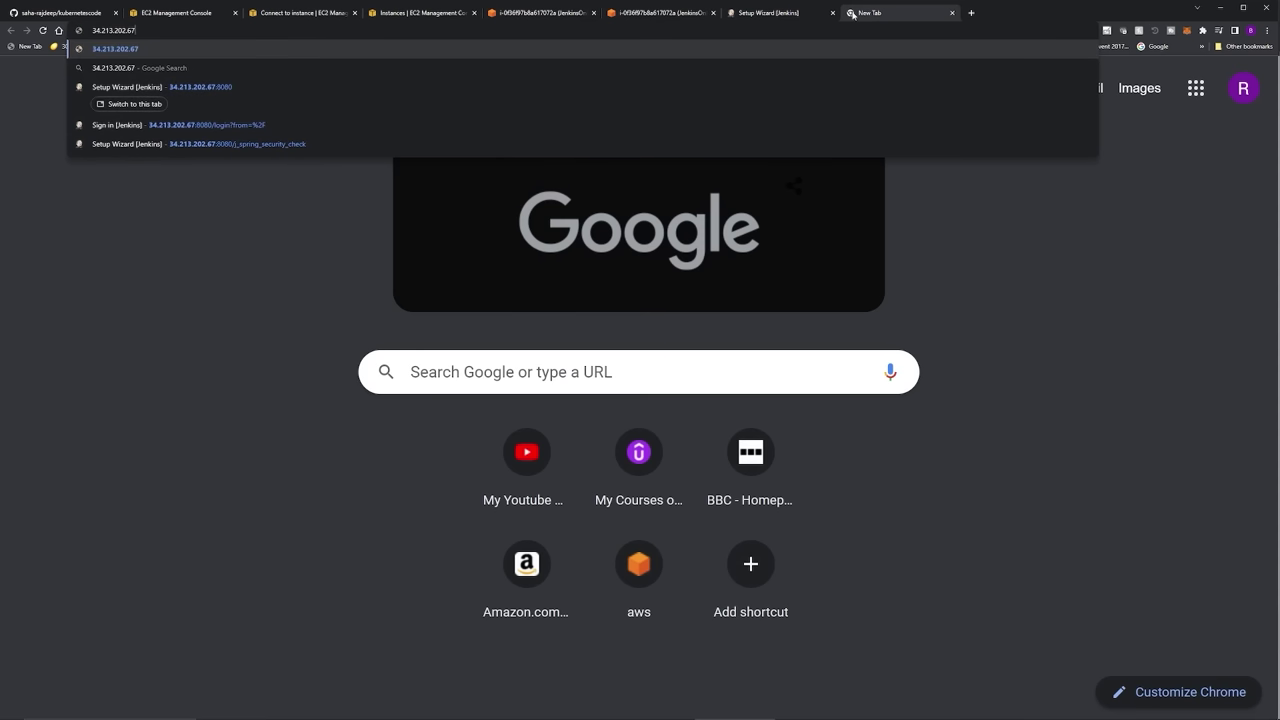
key(Return)
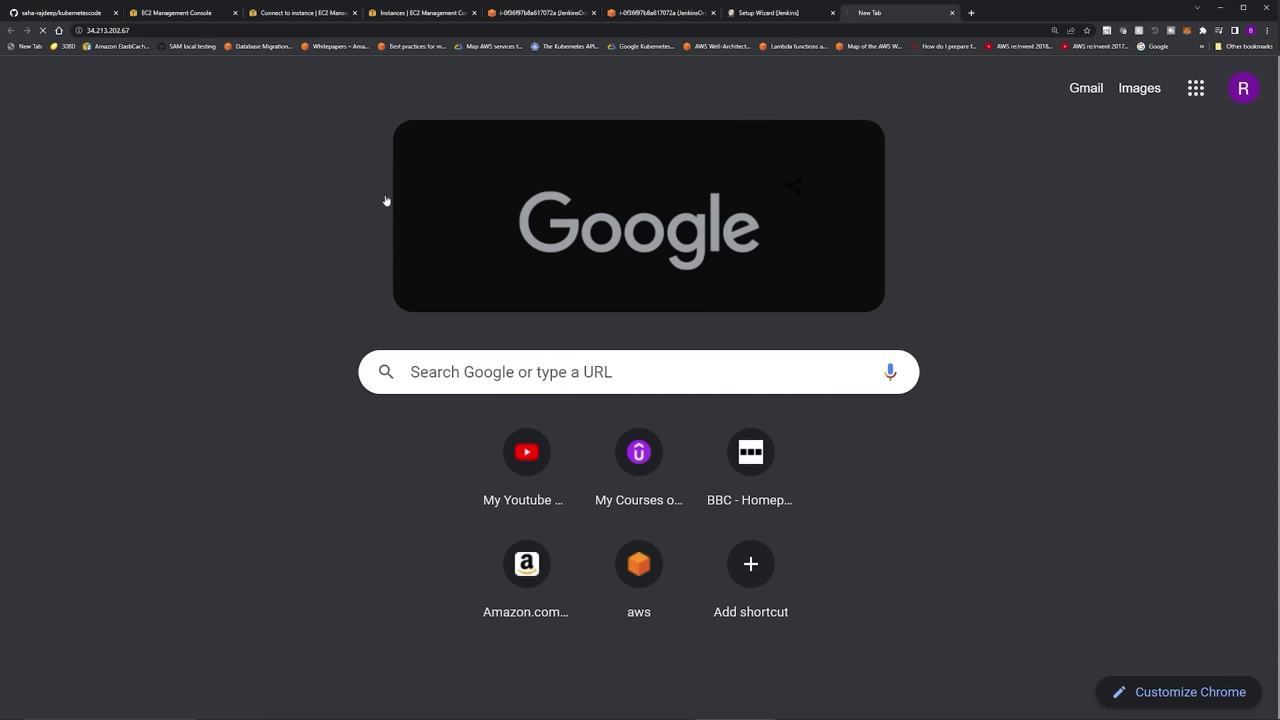
key(F5)
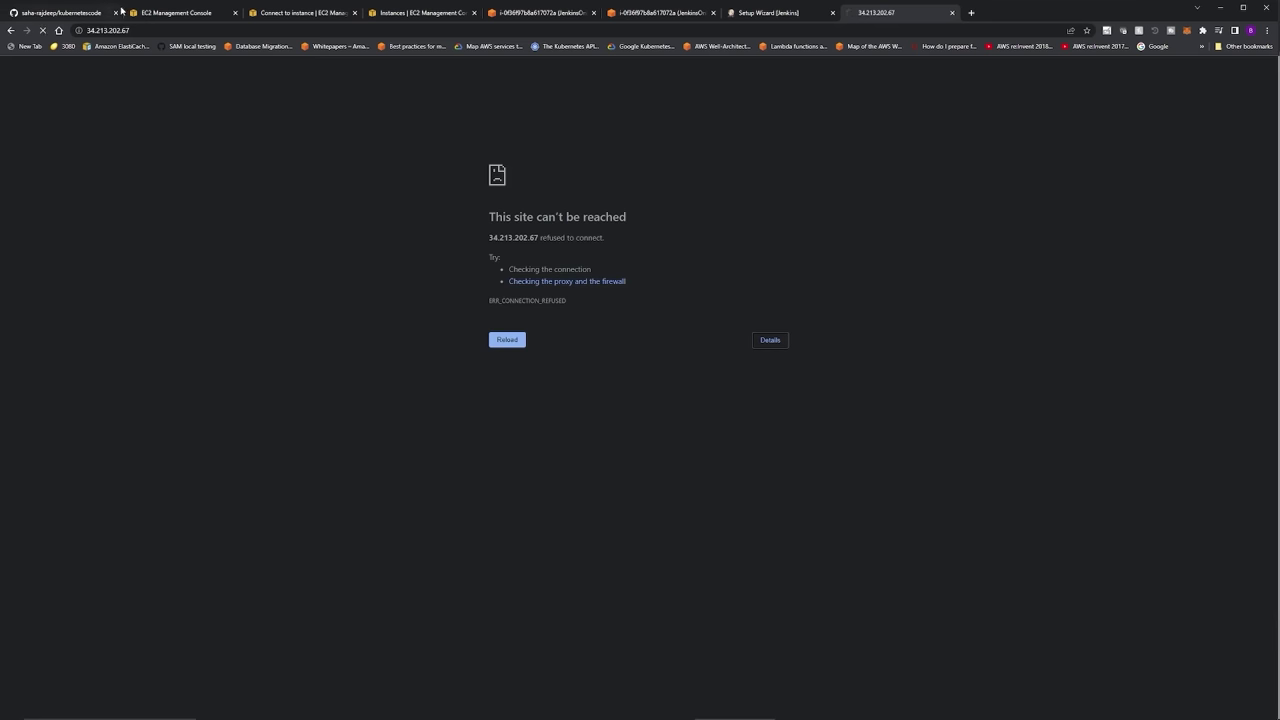
click(762, 16)
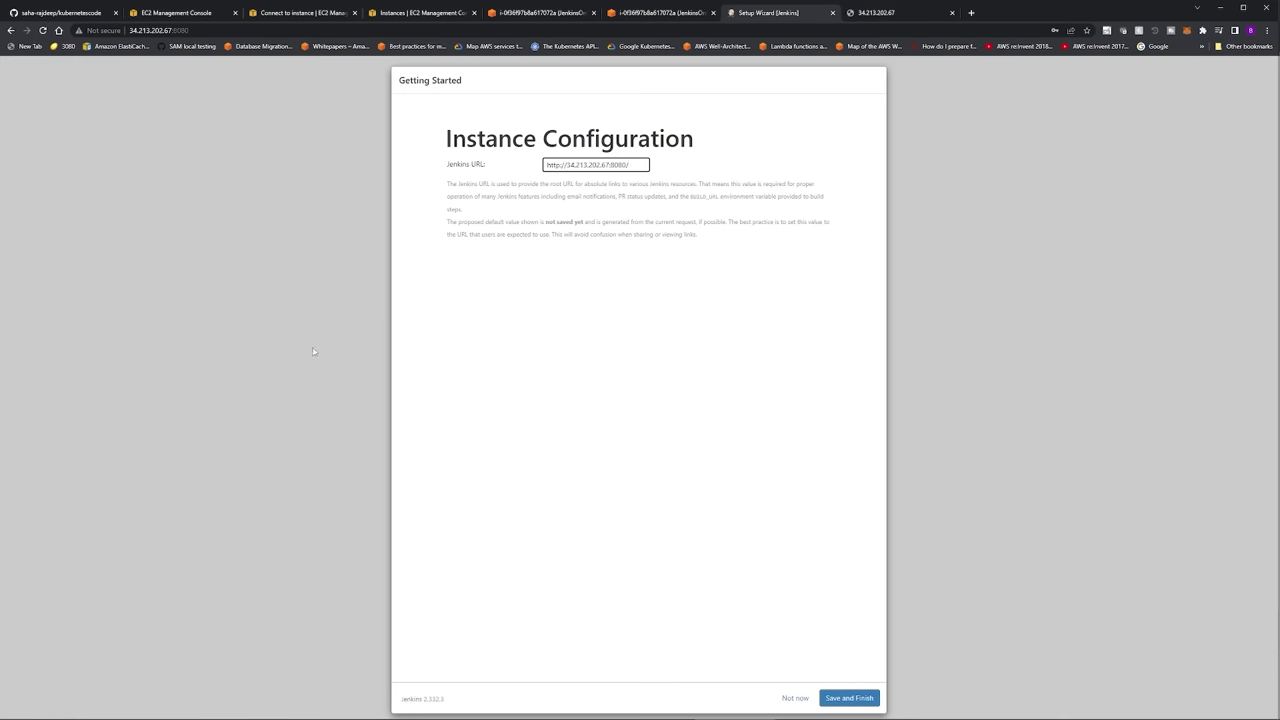
click(849, 698)
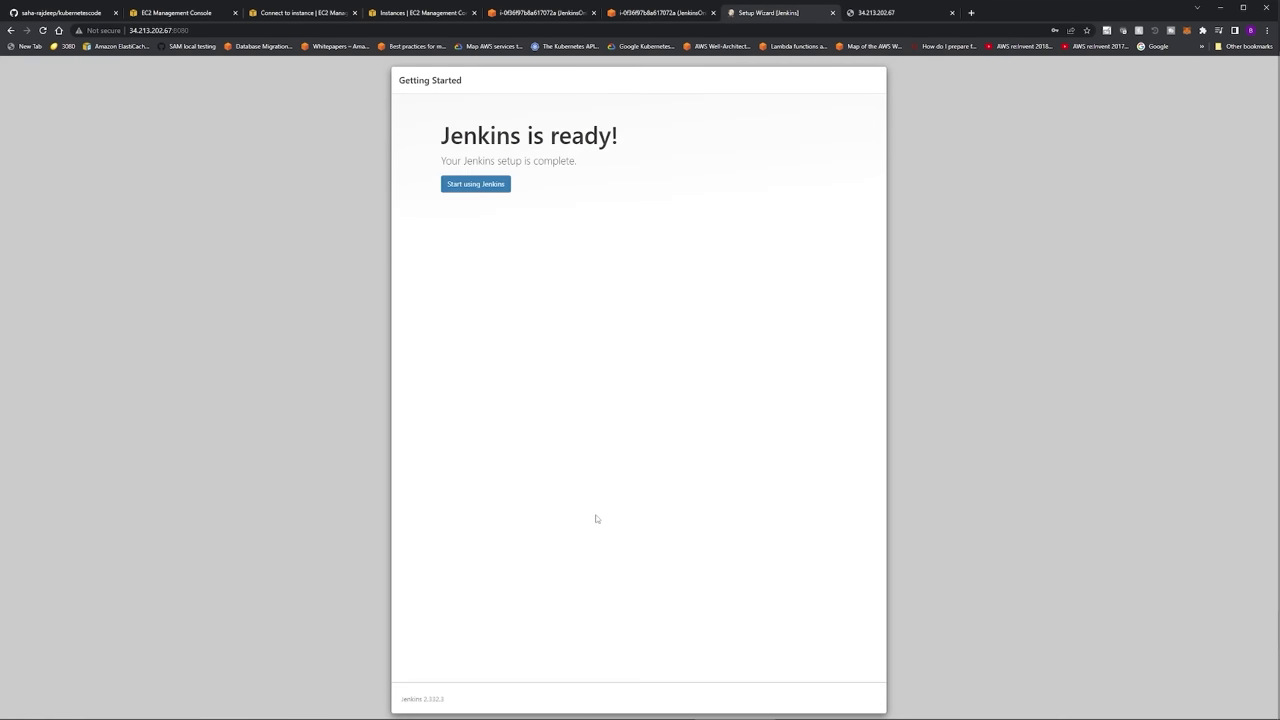
click(495, 191)
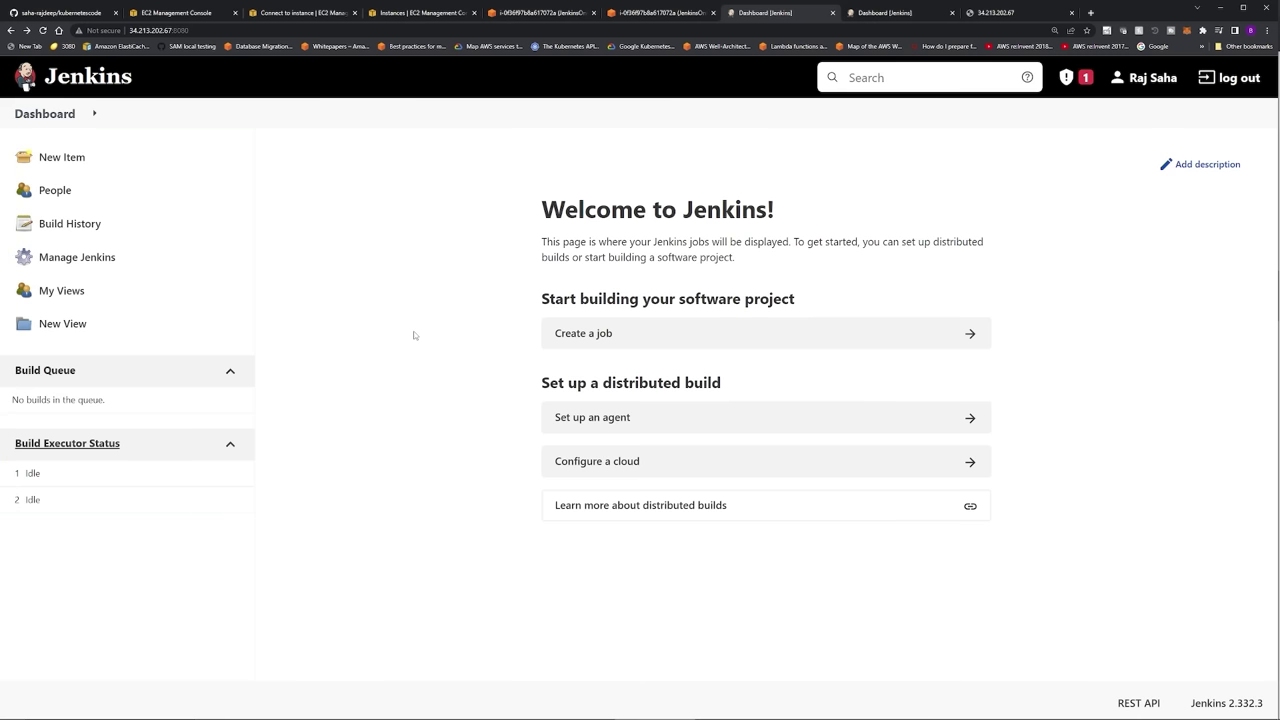
Open Manage Jenkins and look through its management options.
click(72, 258)
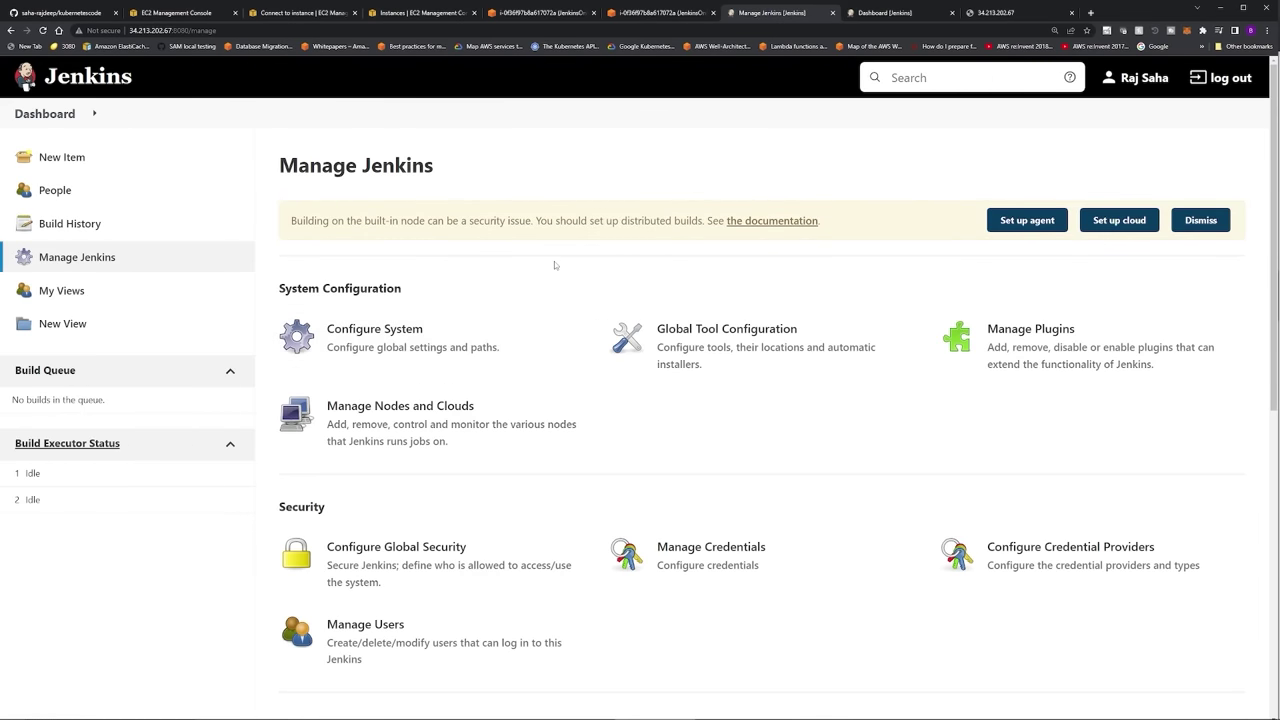
scroll(554, 259, down, 3)
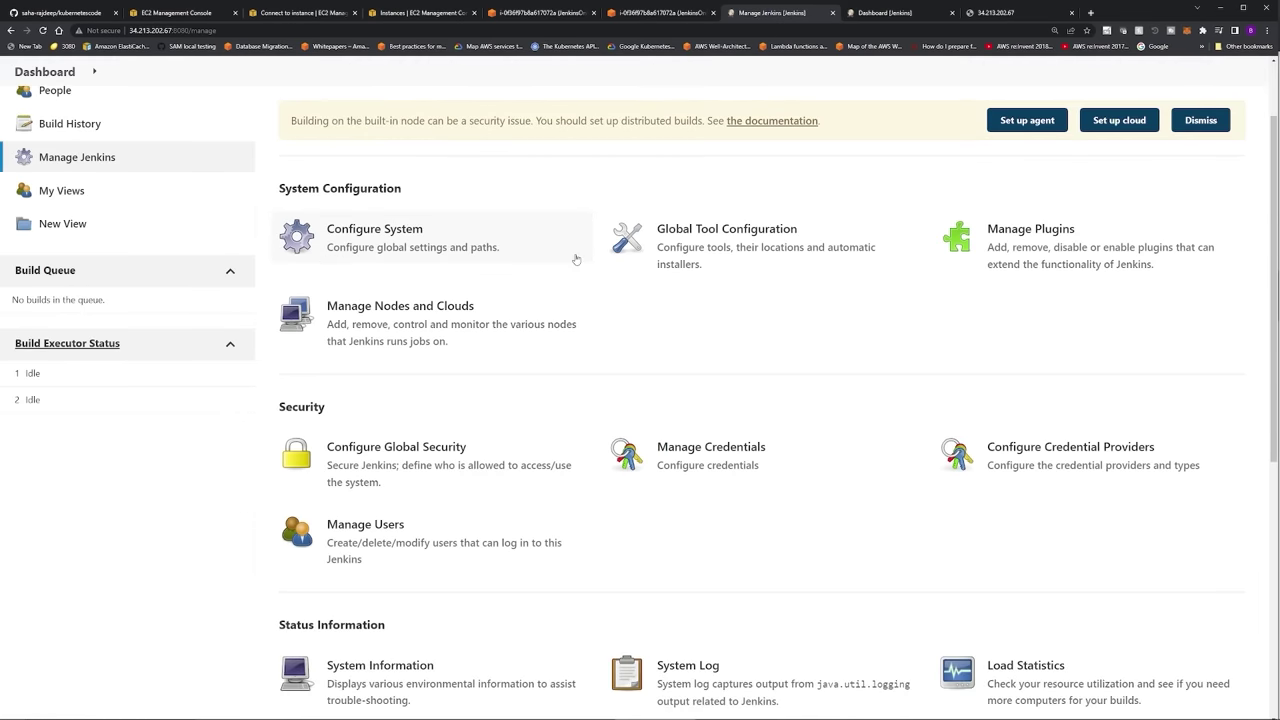
scroll(575, 258, down, 2)
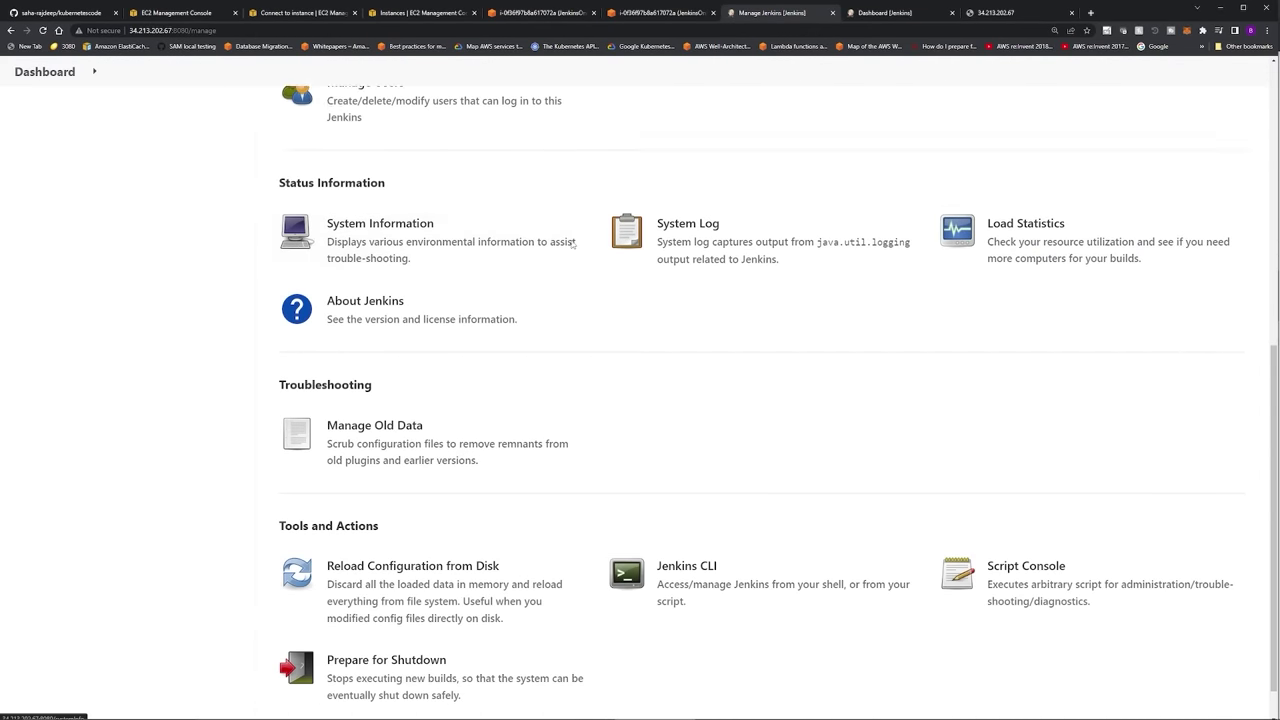
scroll(578, 300, up, 3)
scroll(570, 308, up, 3)
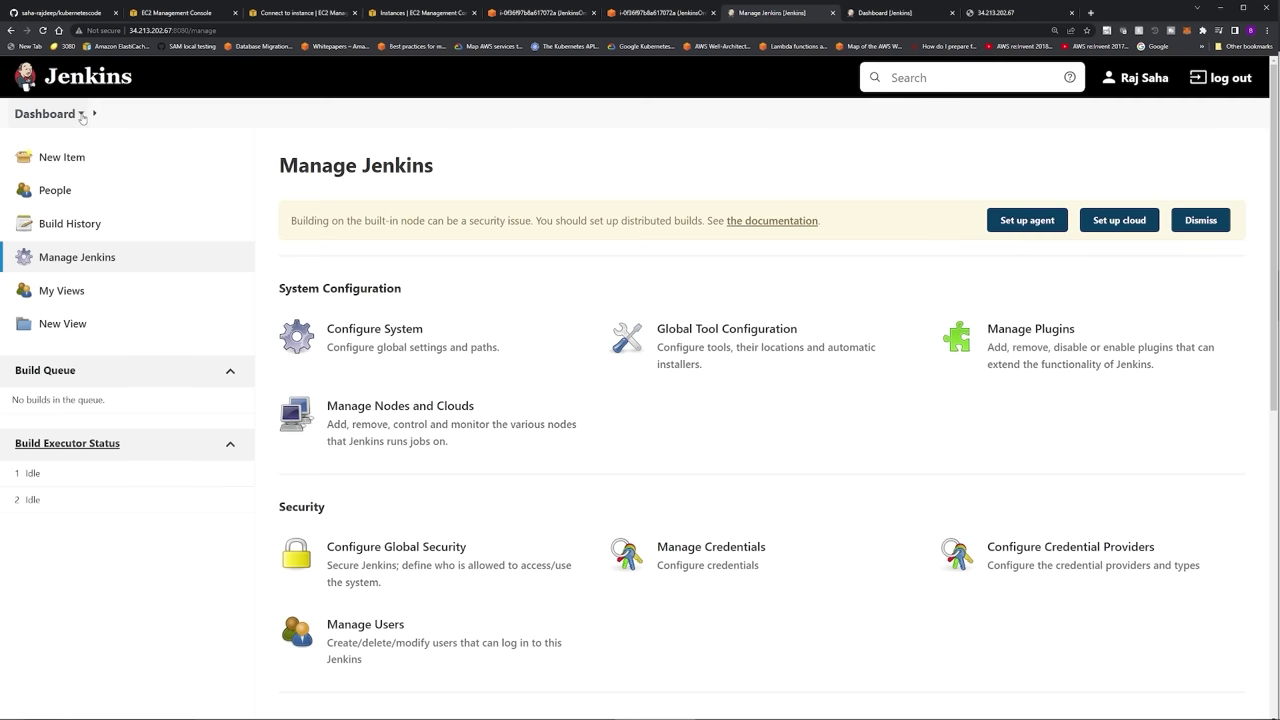
Open Configure System via the Dashboard breadcrumb menu and select the /var/lib/jenkins home path.
click(82, 115)
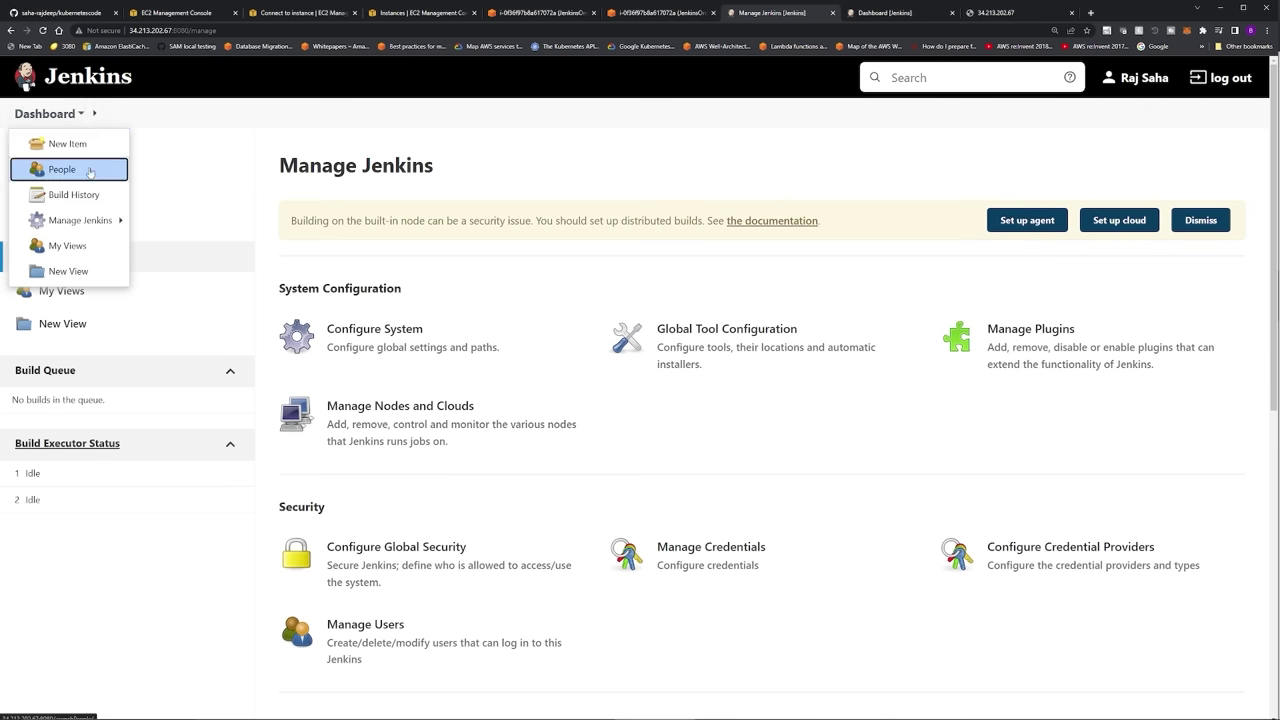
mouse_move(94, 227)
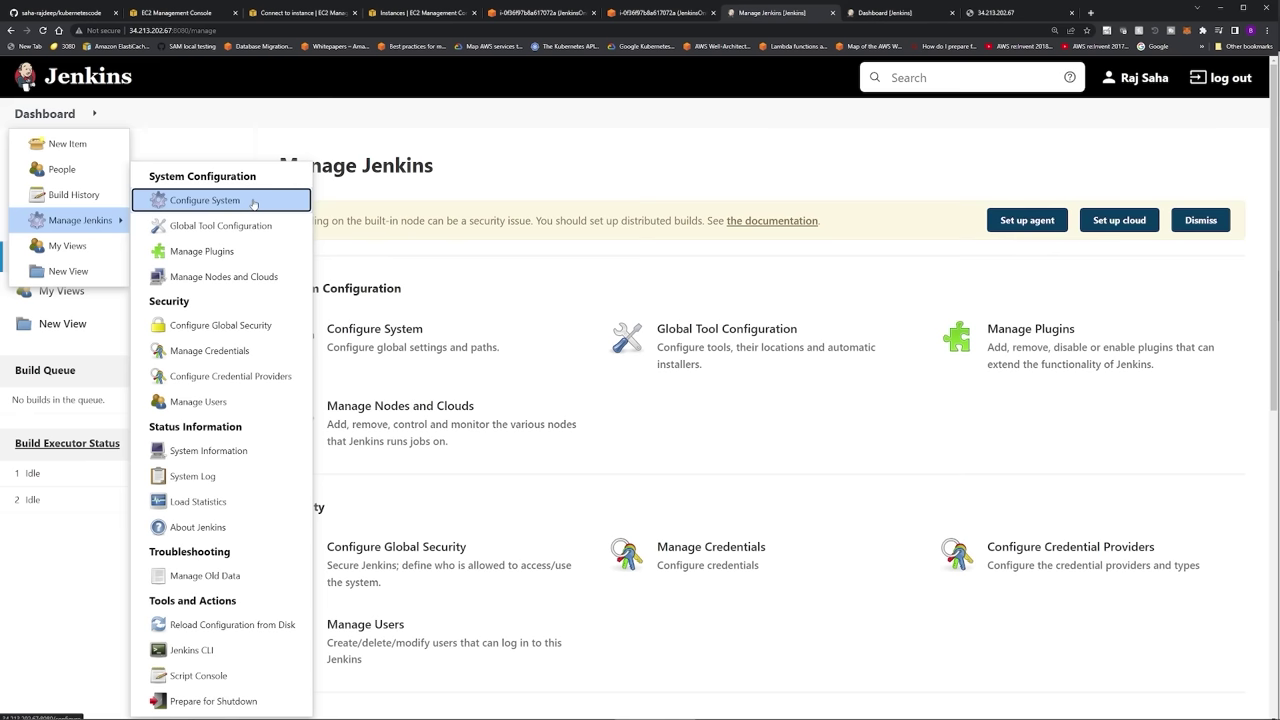
click(253, 201)
click(258, 202)
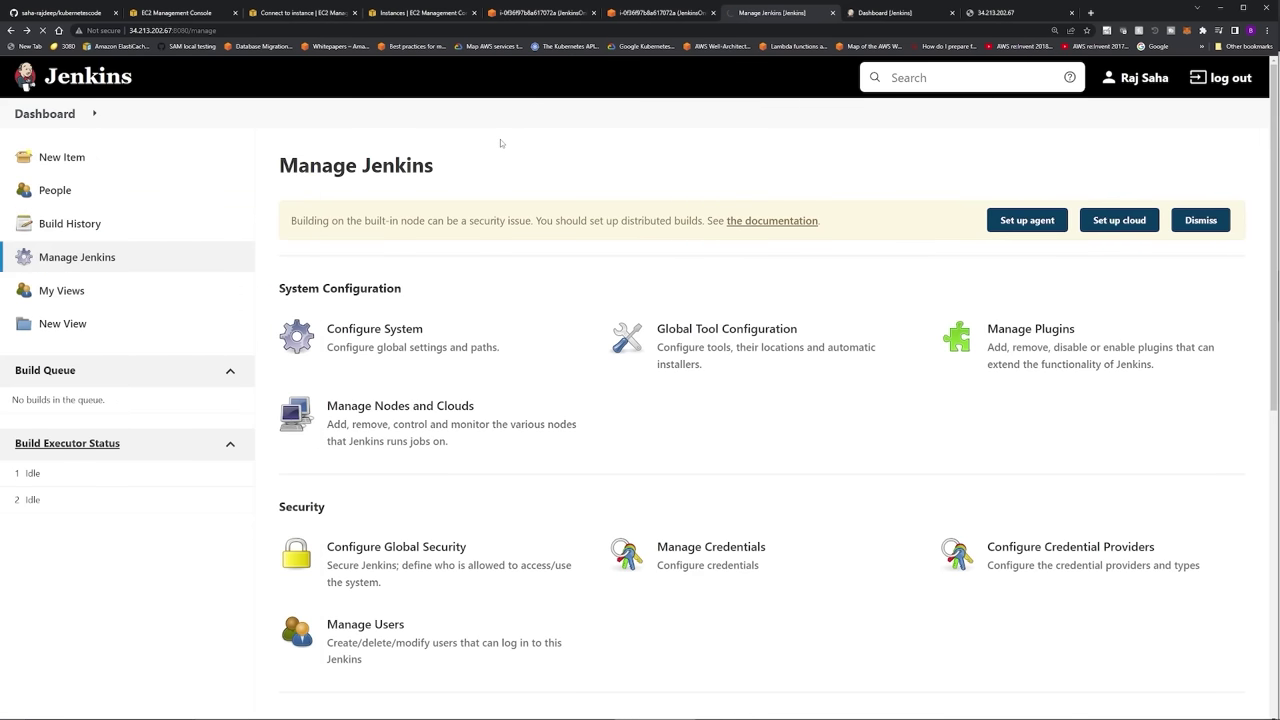
drag(349, 186, 279, 190)
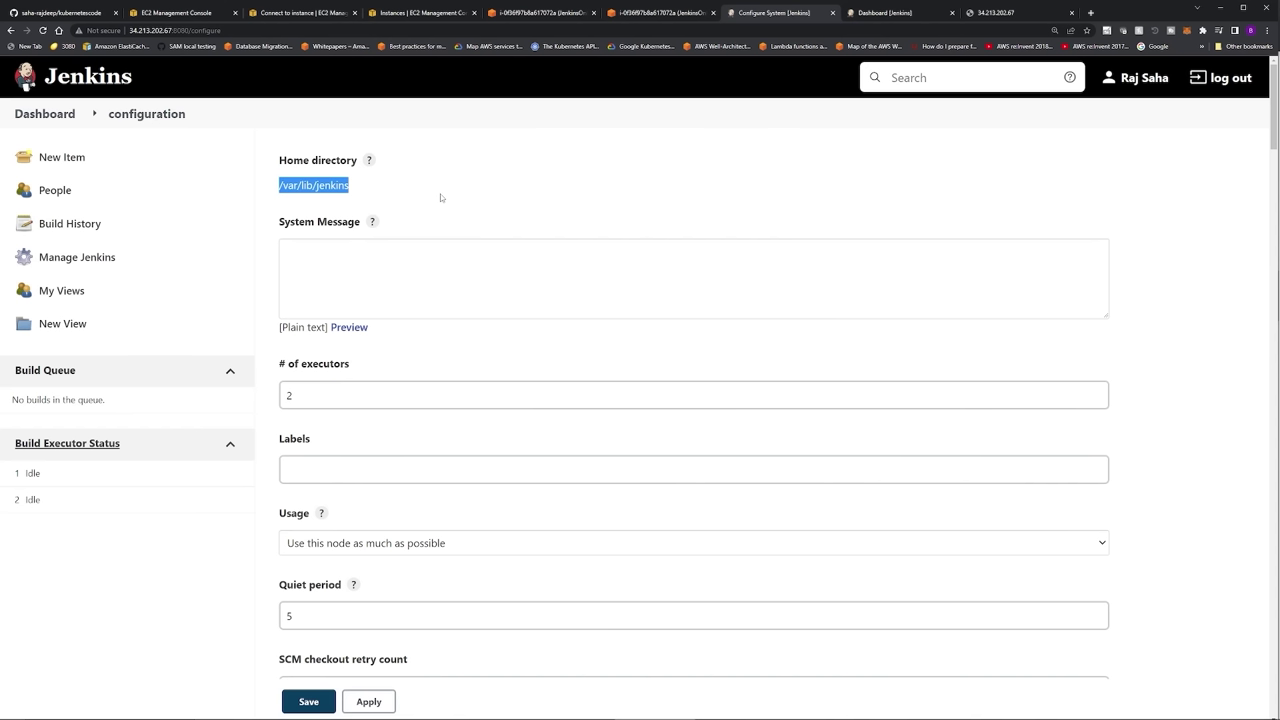
Set the system message to 'I will Learn Jenkins and get better paying job' and save.
click(412, 264)
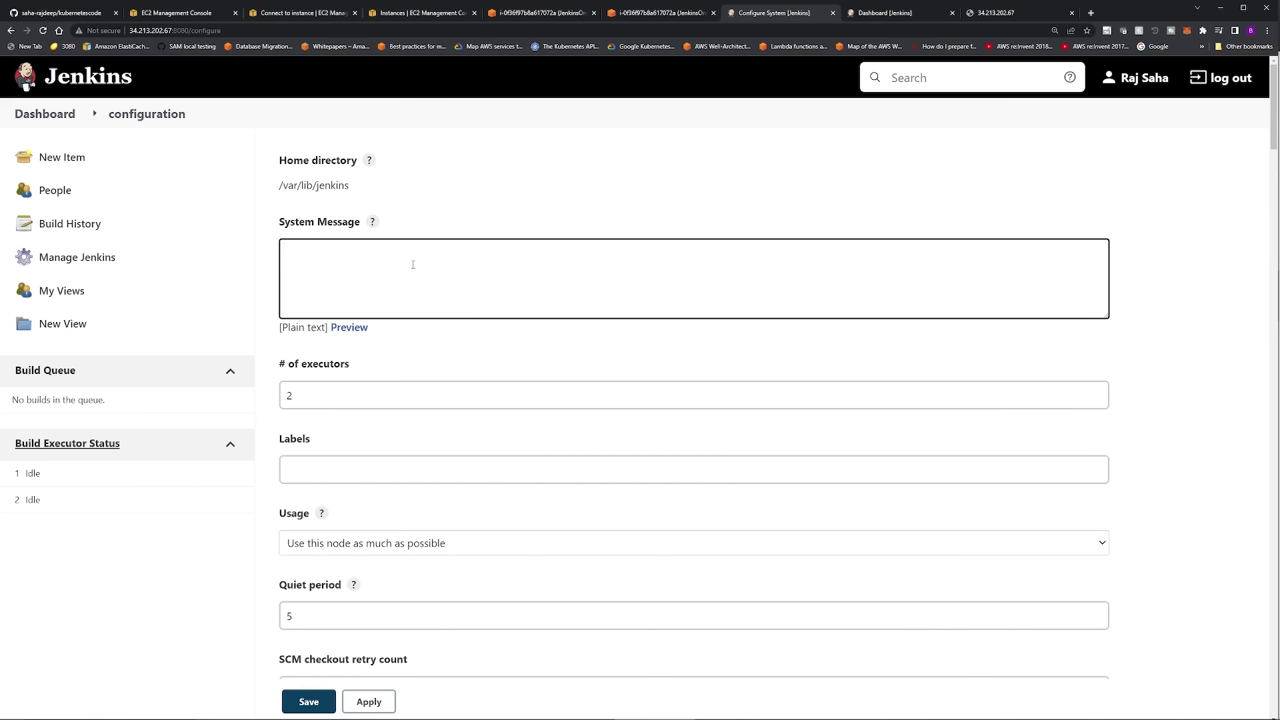
key(ctrl+v)
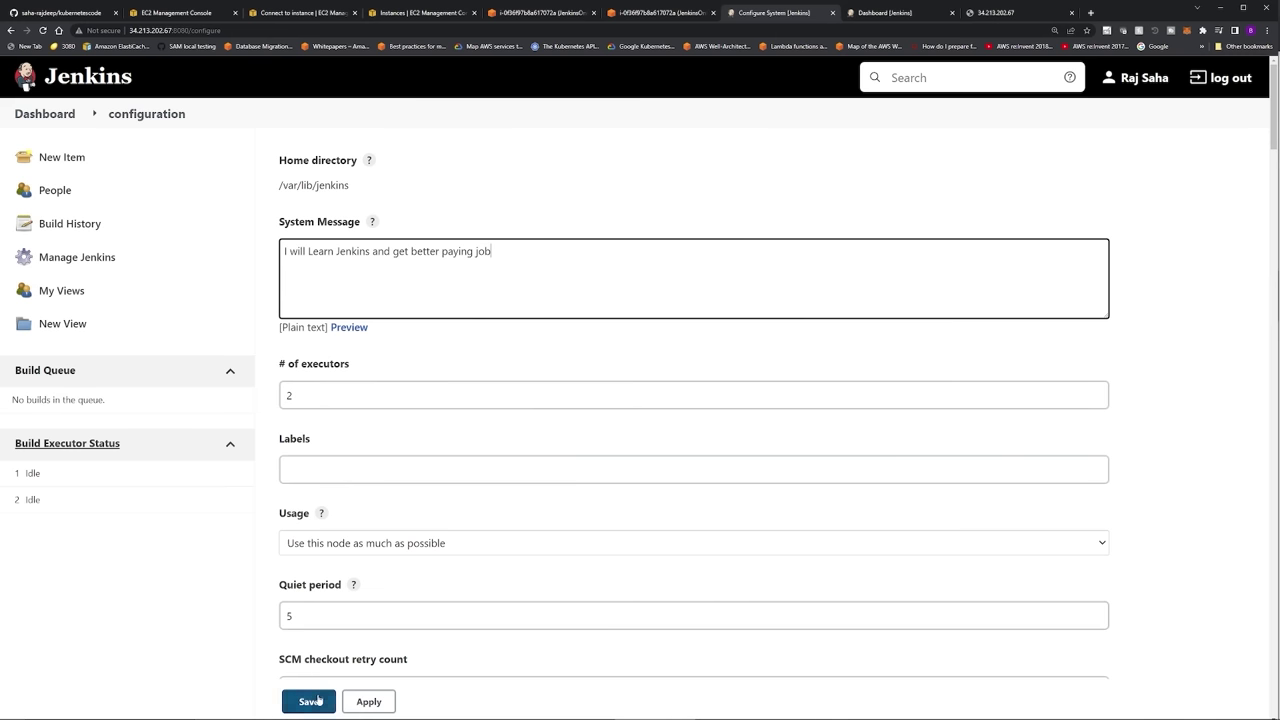
click(310, 701)
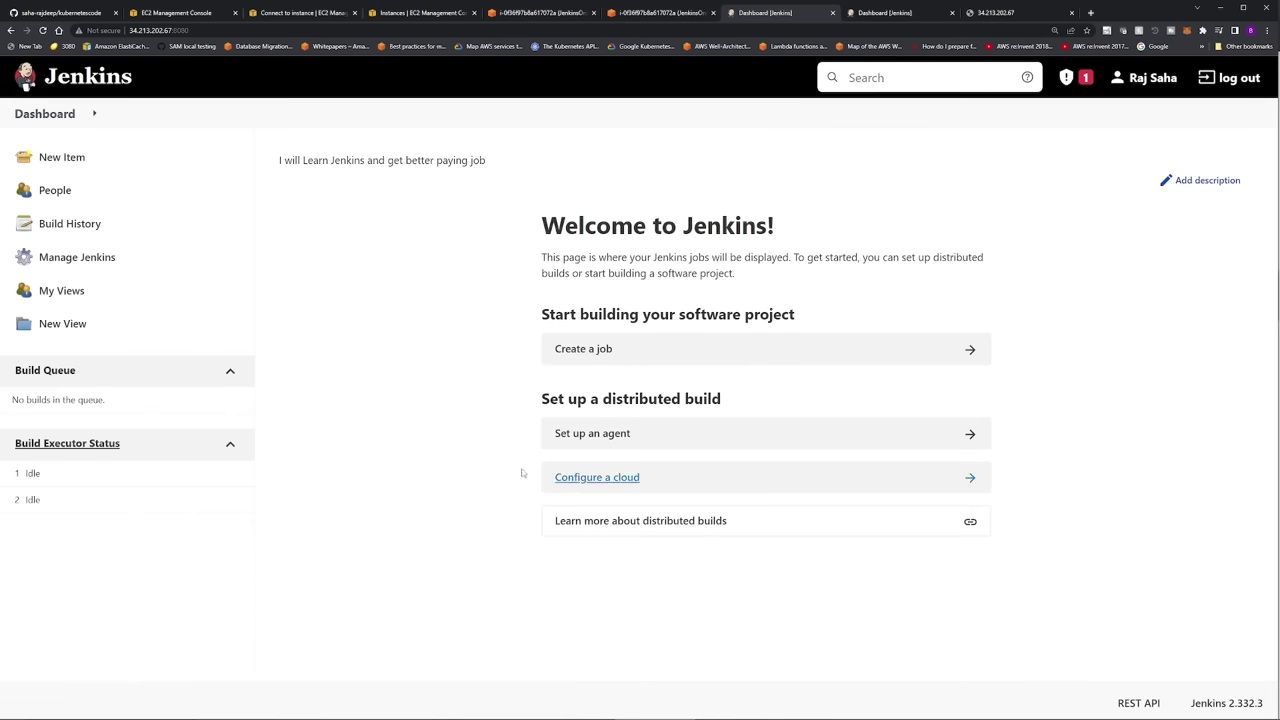
Check the new message on the dashboard, then switch to the other Jenkins instance's tab.
drag(500, 164, 268, 161)
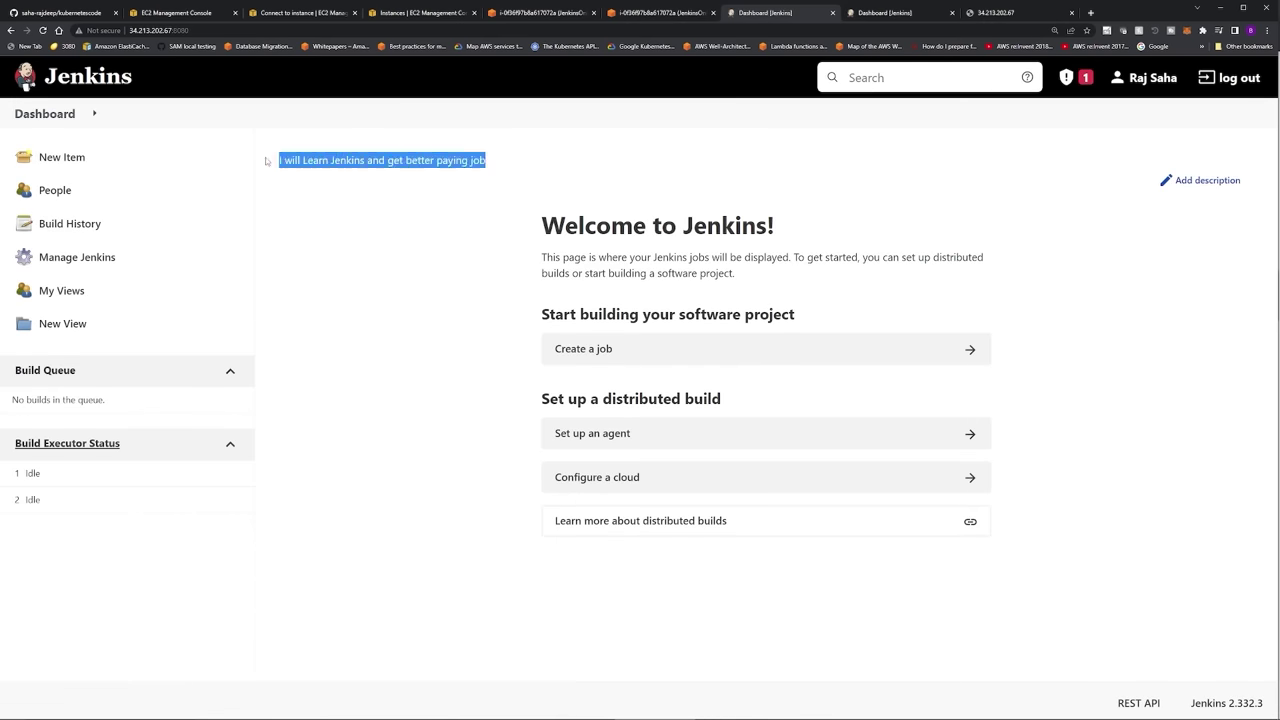
click(360, 278)
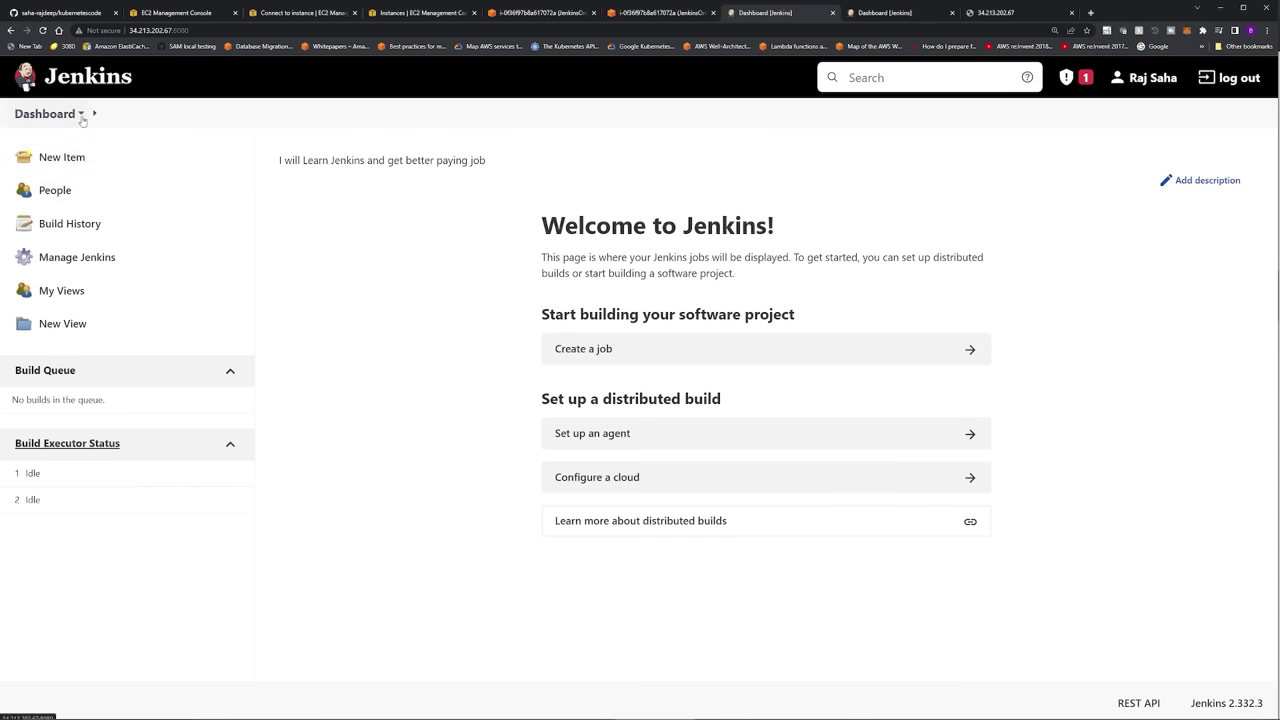
click(81, 115)
click(909, 13)
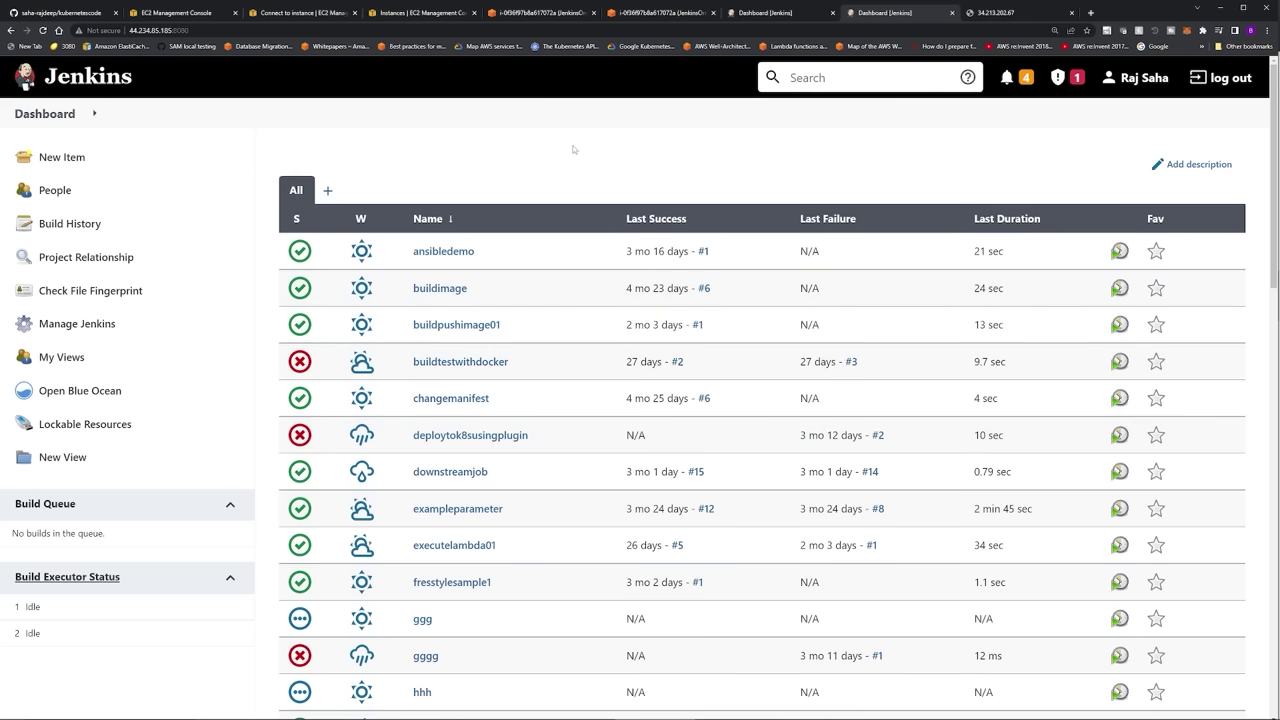
Create a List View named 'listview' and scroll through its settings.
click(327, 190)
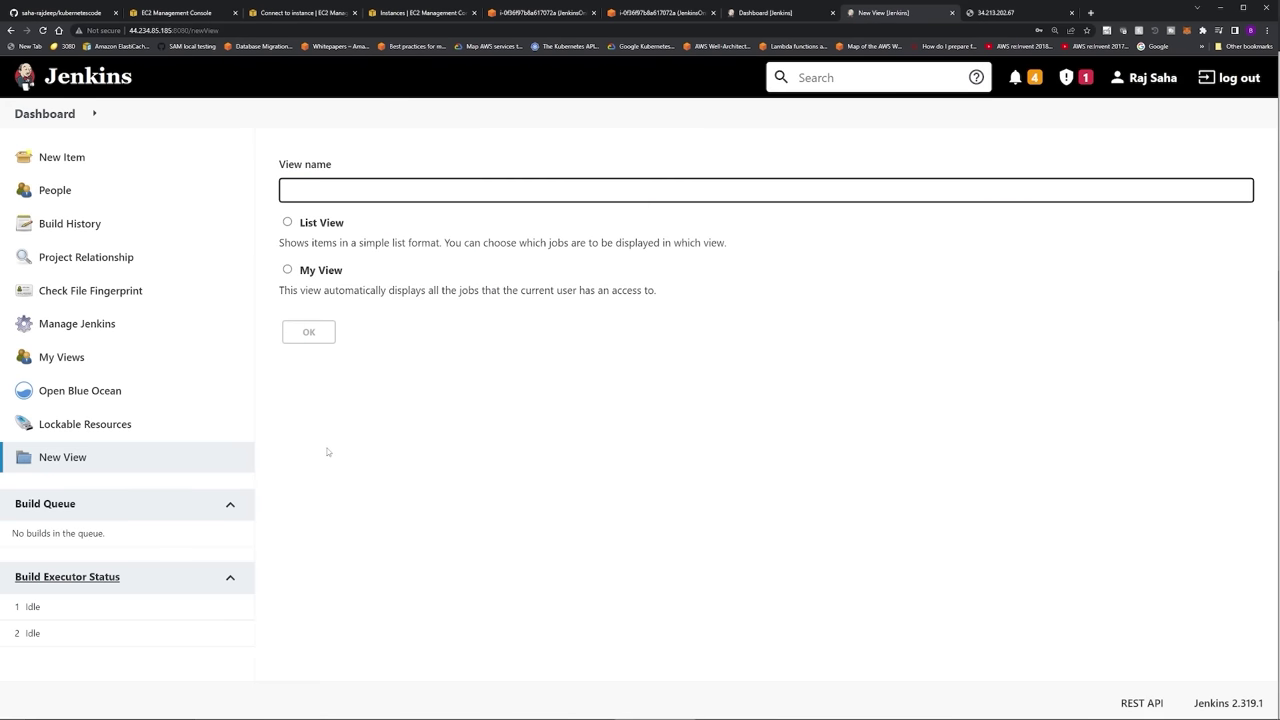
click(287, 223)
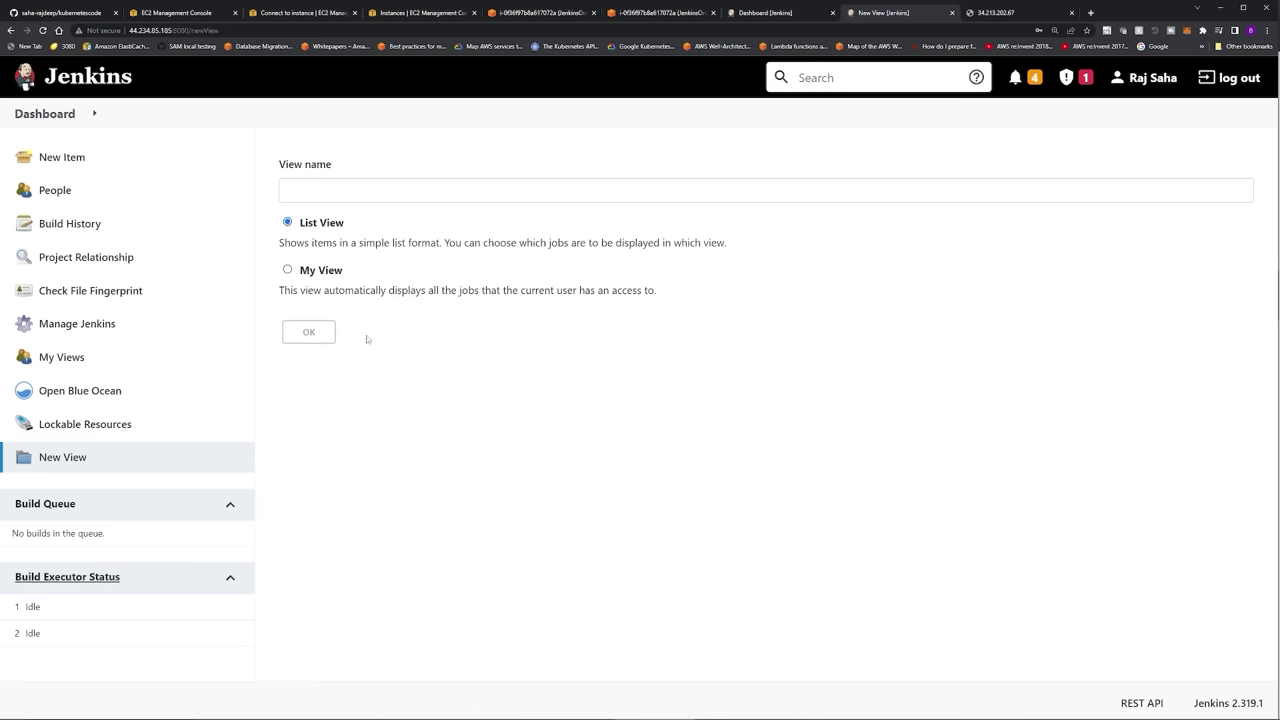
click(326, 188)
text(listview)
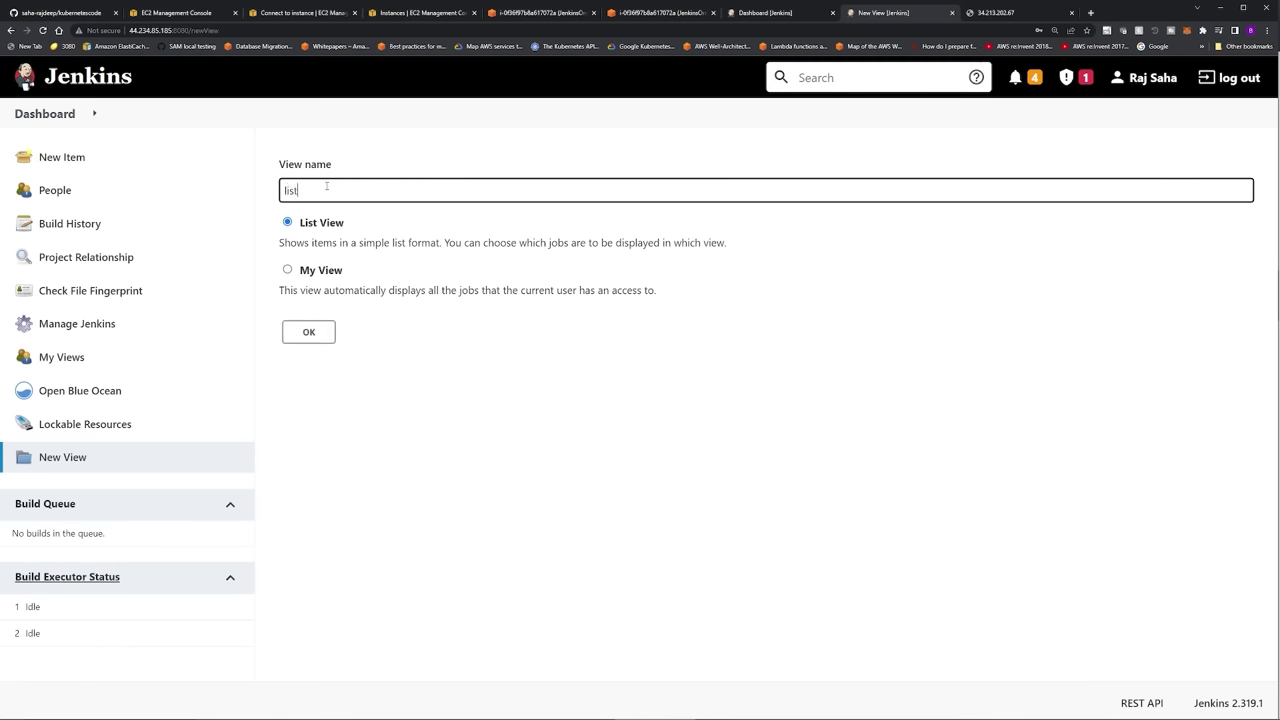
click(308, 332)
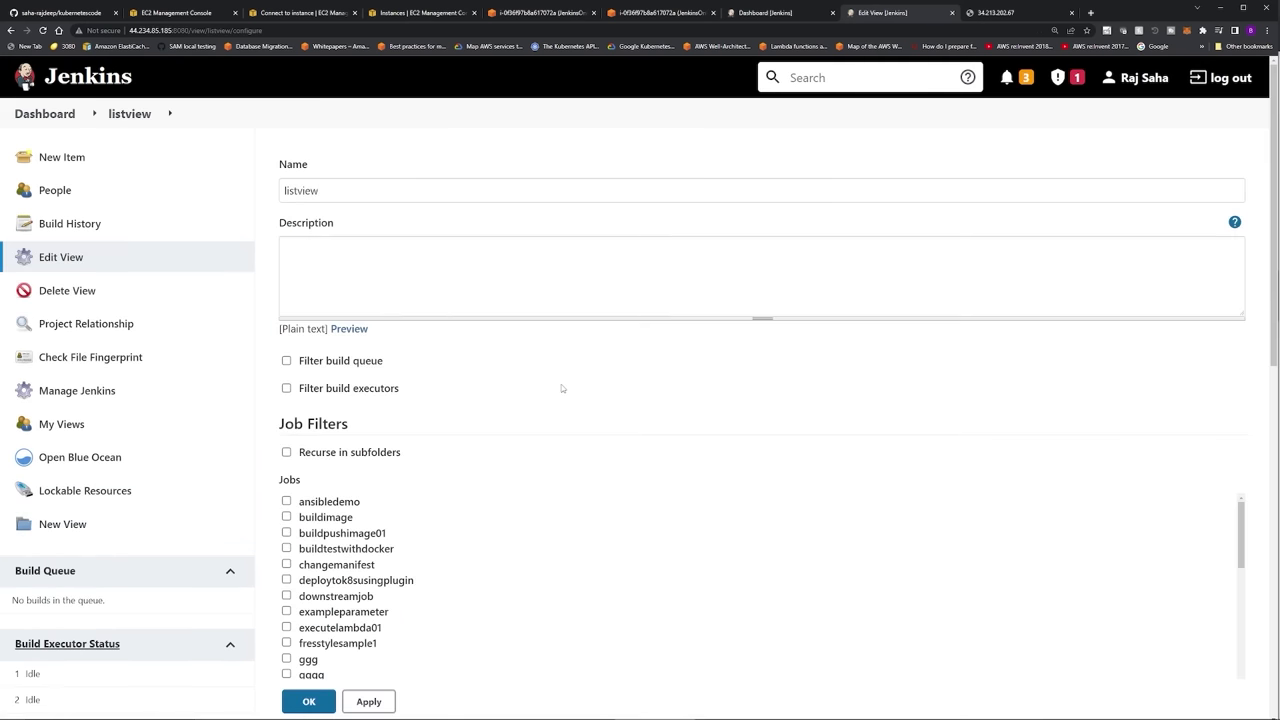
scroll(428, 460, down, 2)
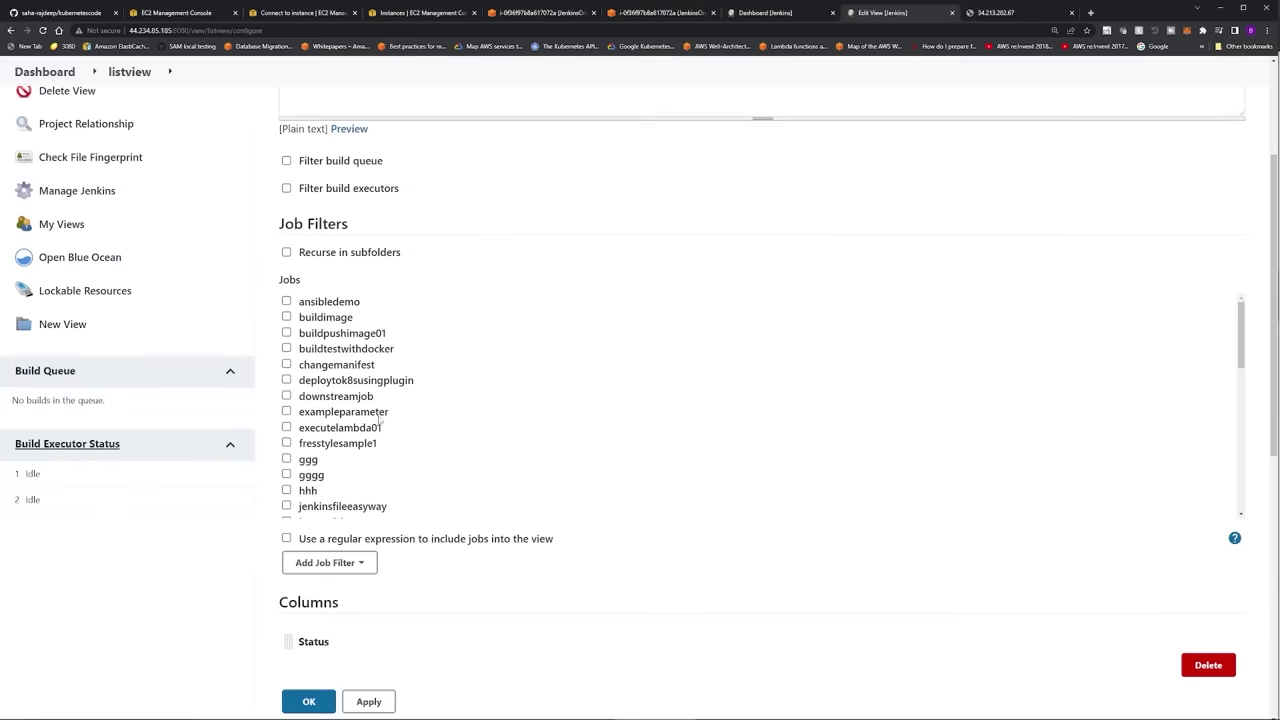
scroll(428, 405, down, 8)
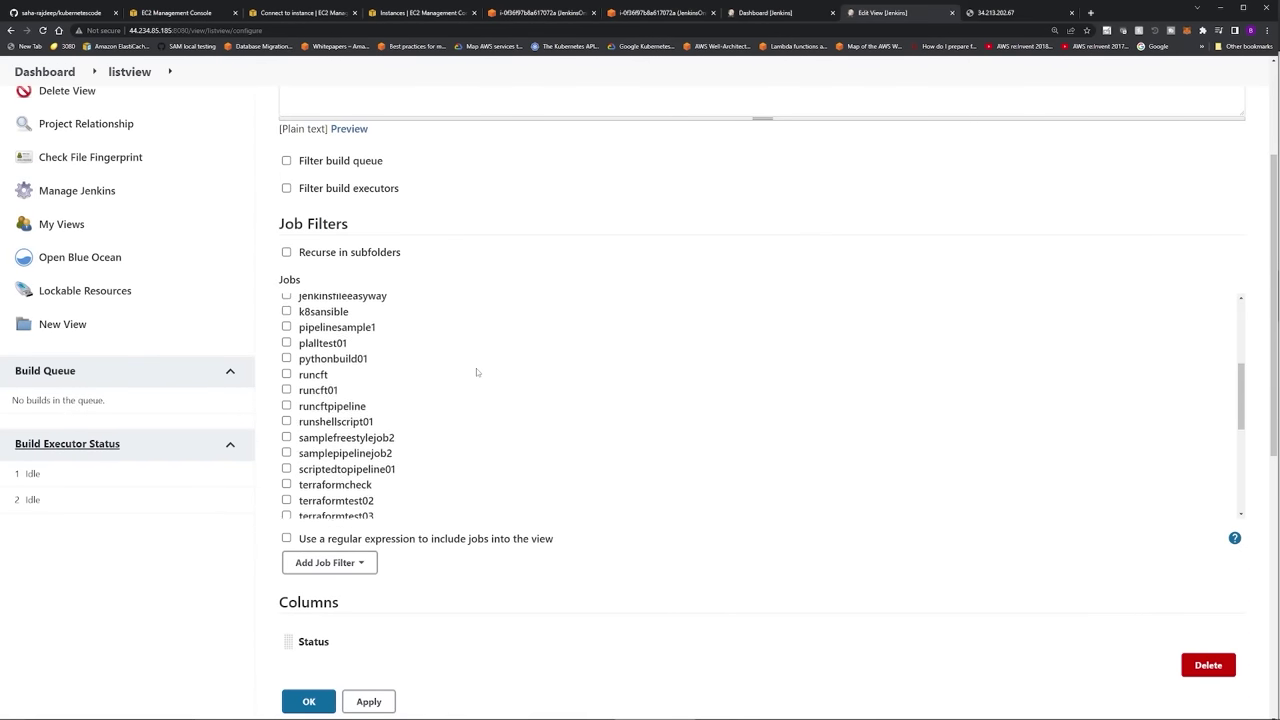
scroll(553, 445, down, 3)
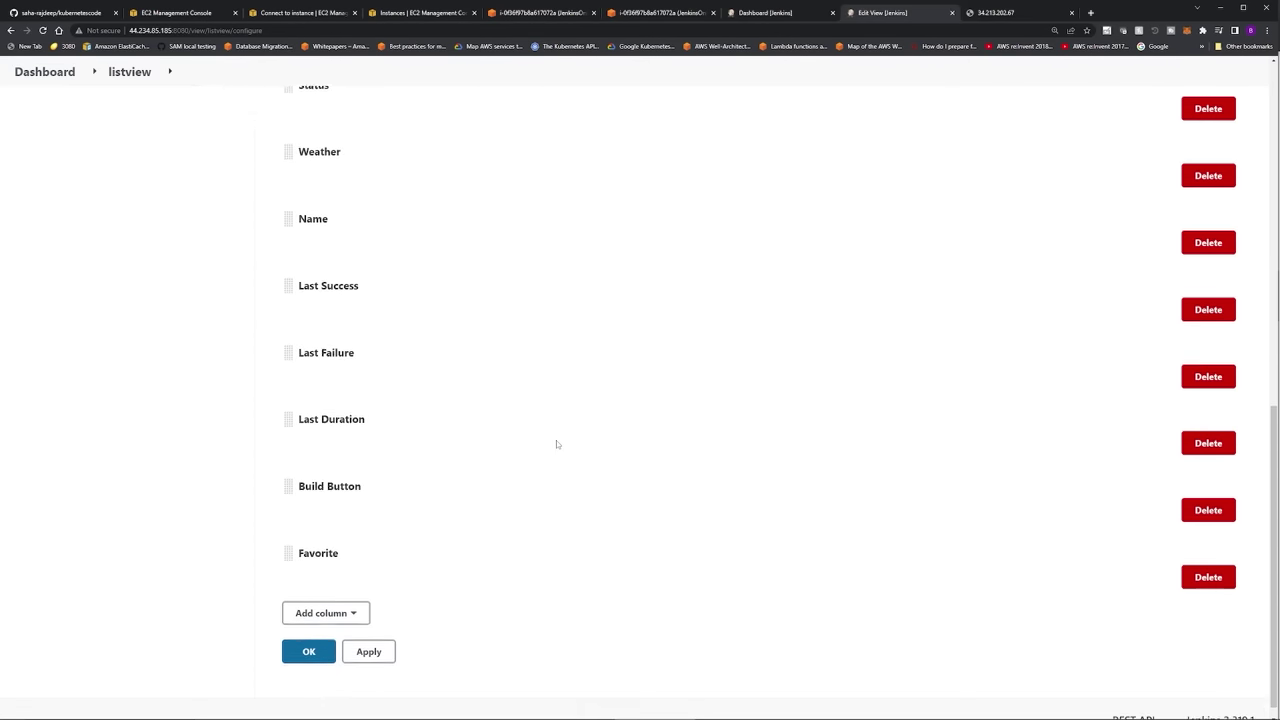
scroll(478, 392, up, 10)
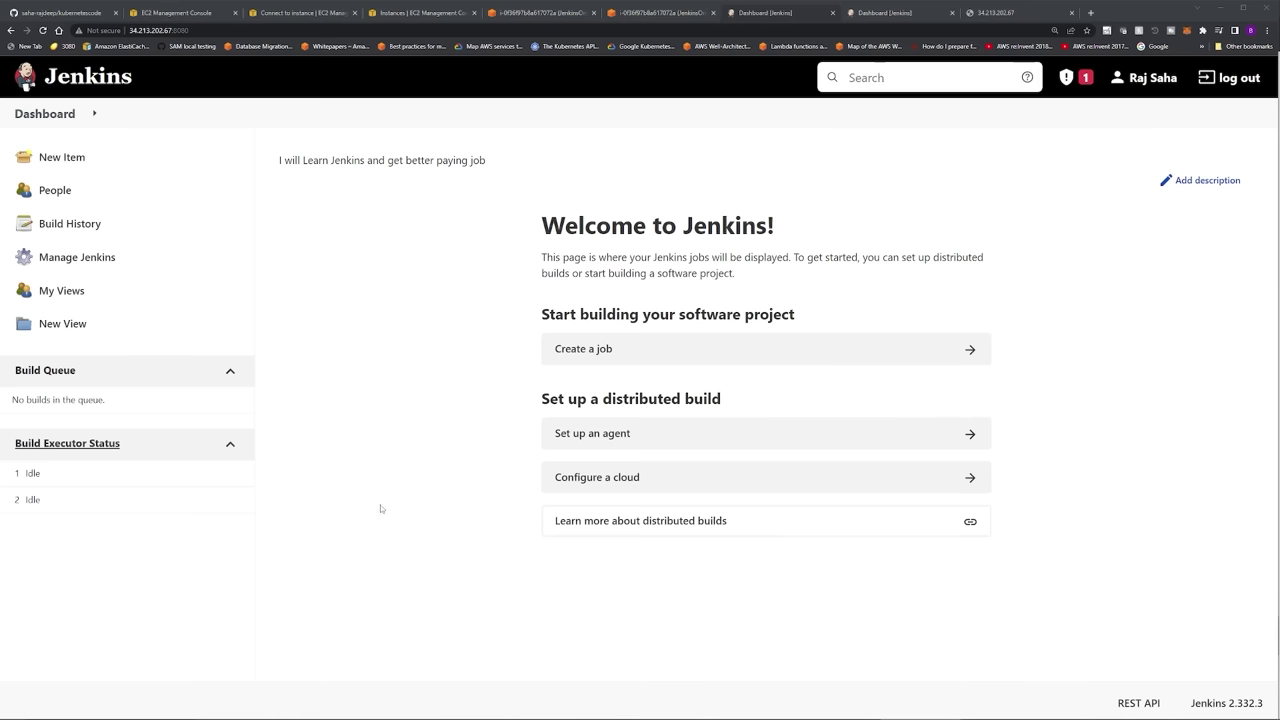
Create a new freestyle project named VeryFirstJenkinsJob.
click(86, 163)
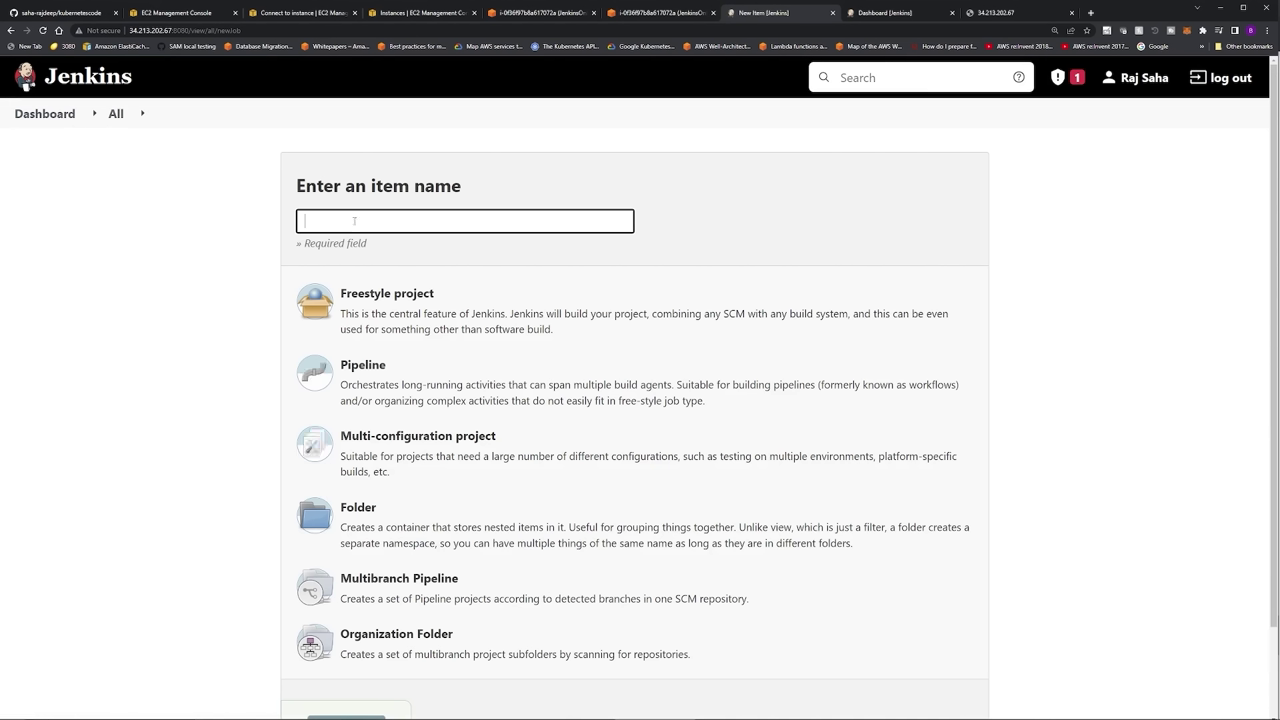
text(VeryFirstJenkinsJob)
click(555, 321)
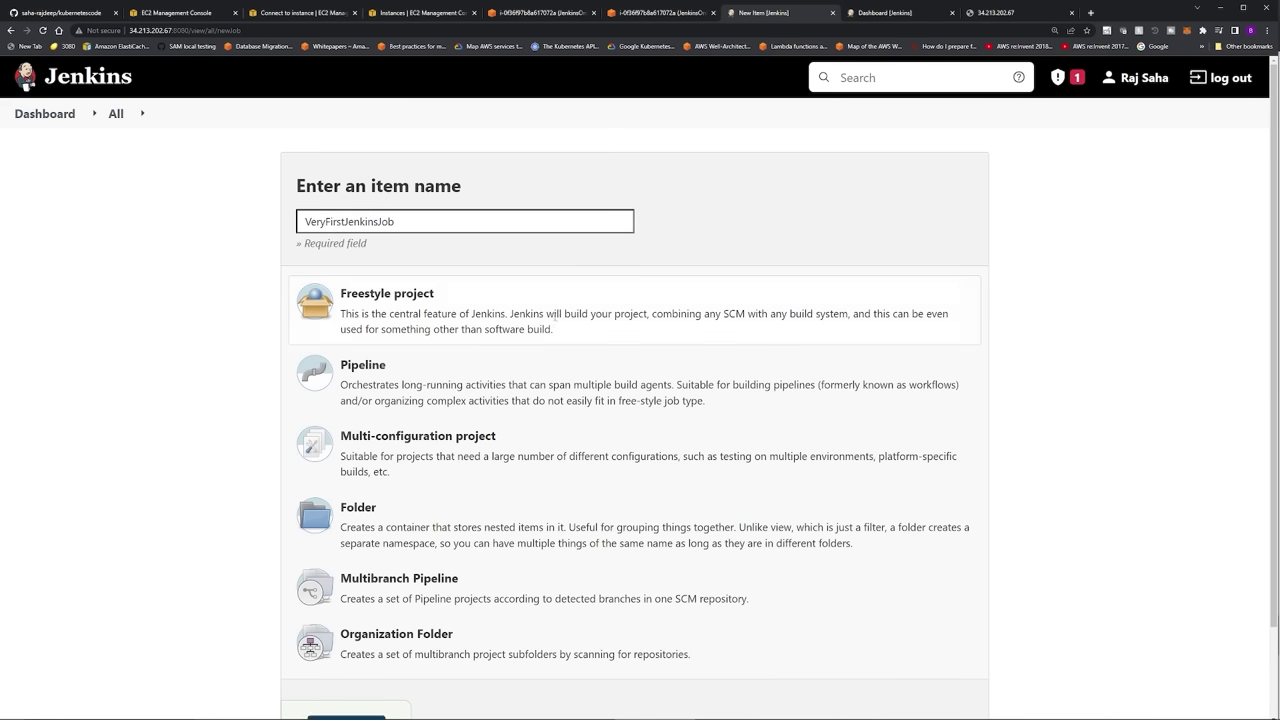
scroll(610, 310, down, 2)
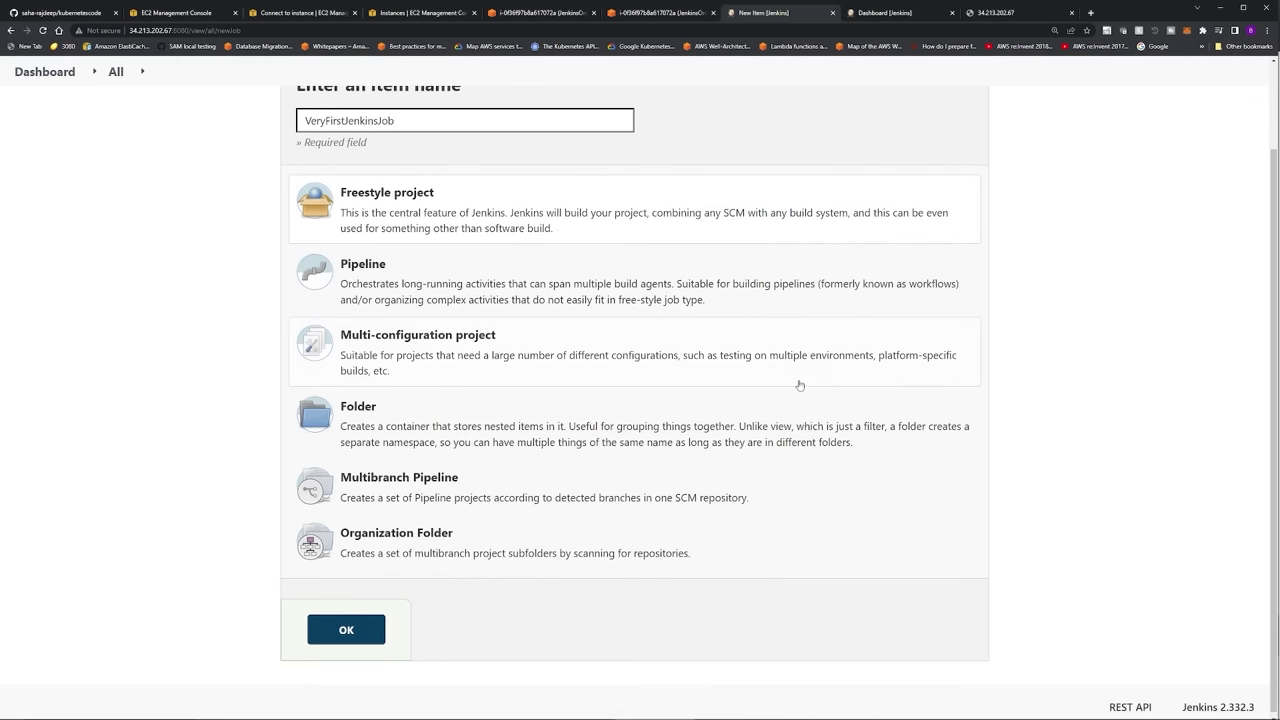
click(370, 628)
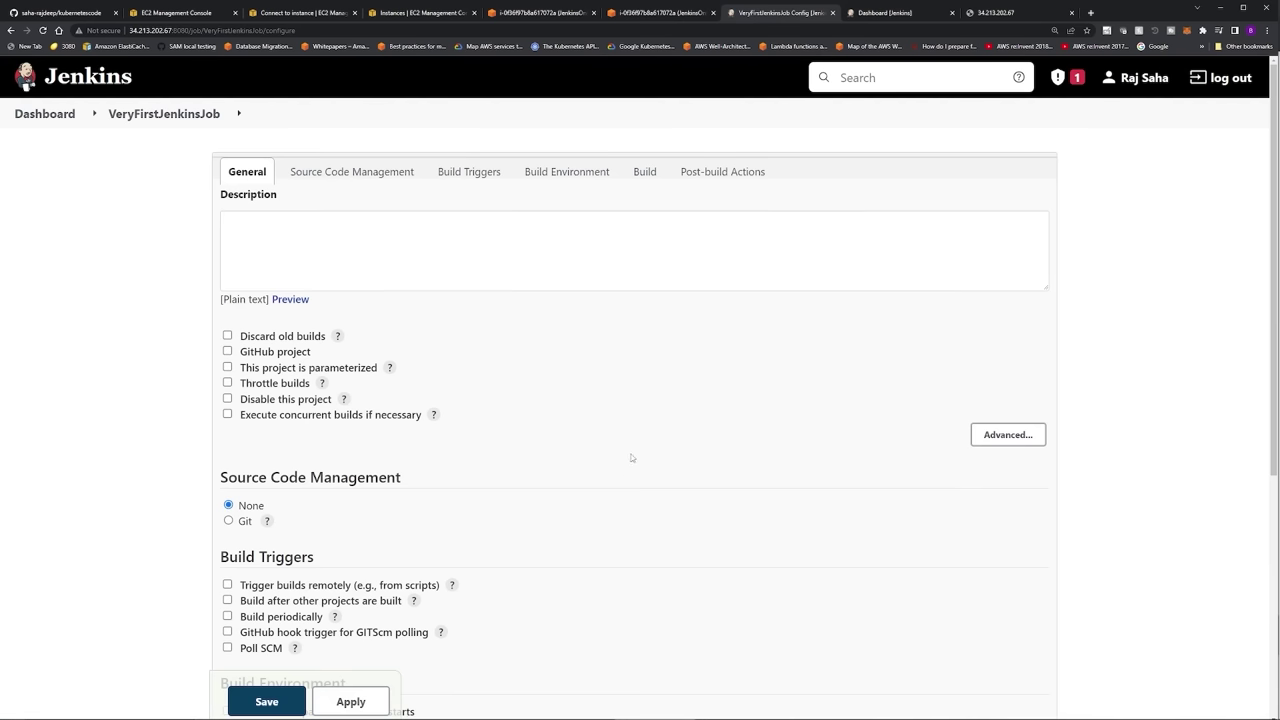
Add an Execute shell step running echo "Hello World from Jenkins" and save the job.
scroll(631, 457, down, 5)
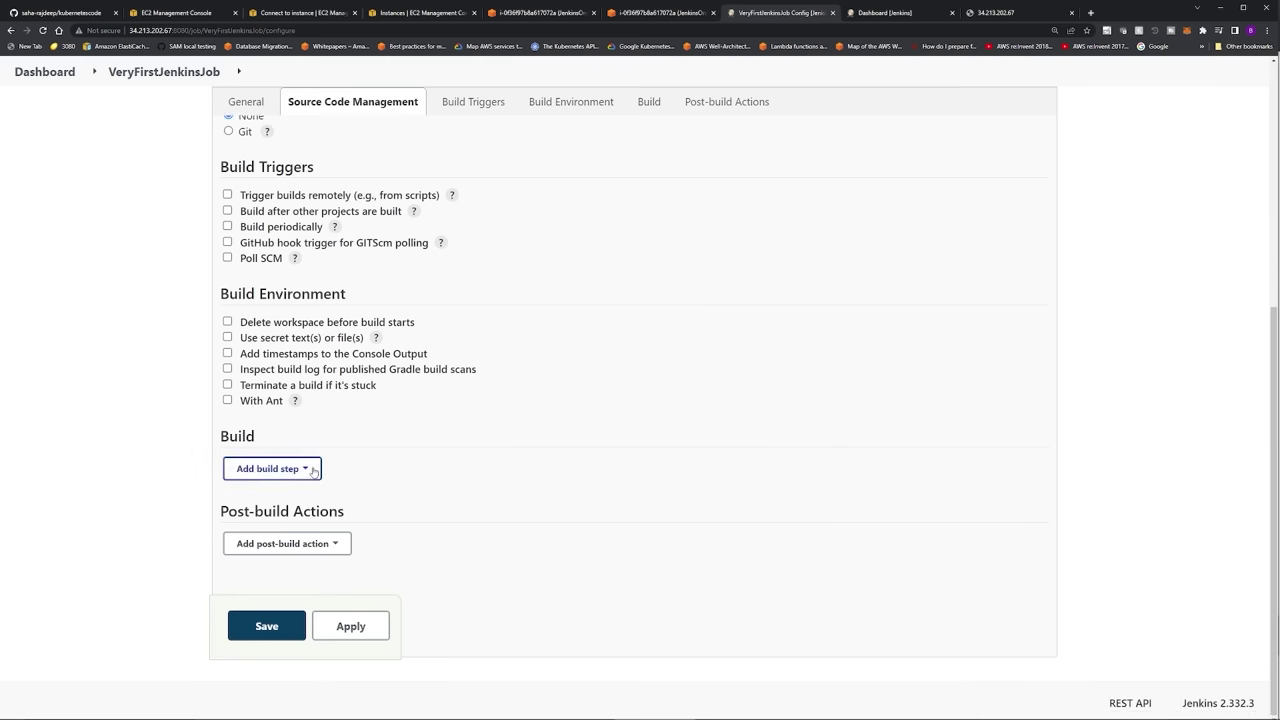
click(309, 471)
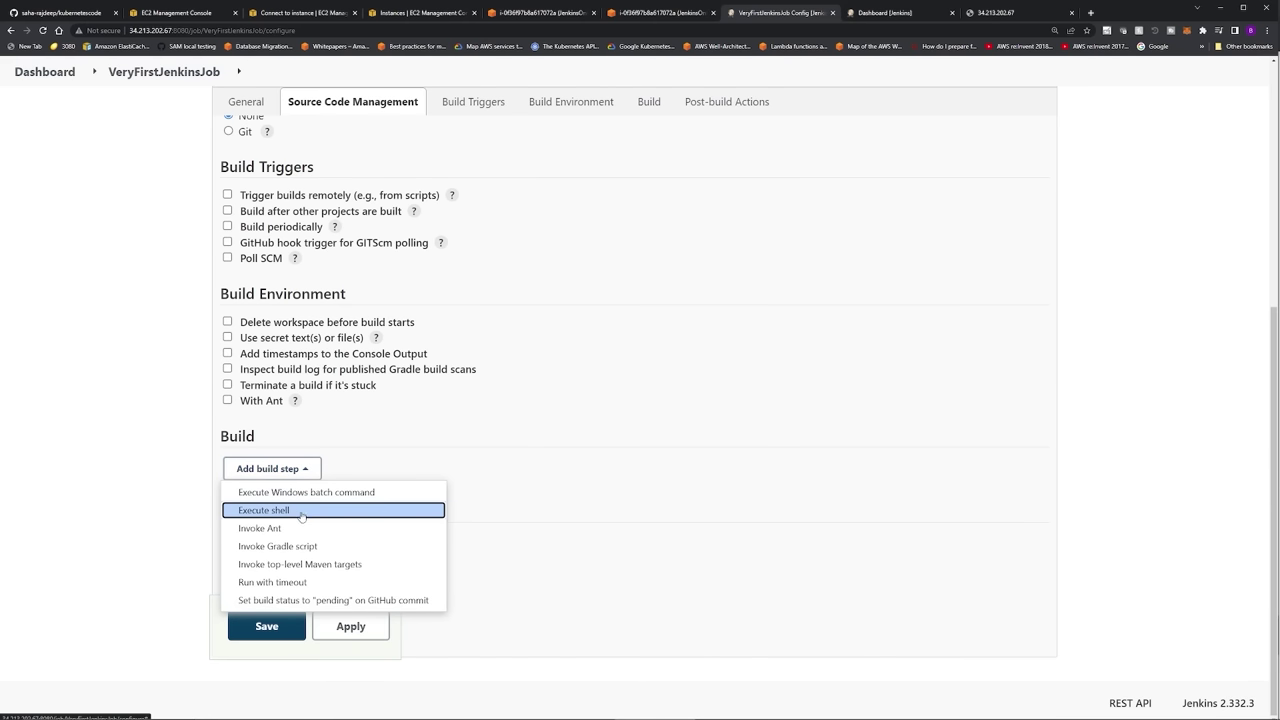
click(301, 512)
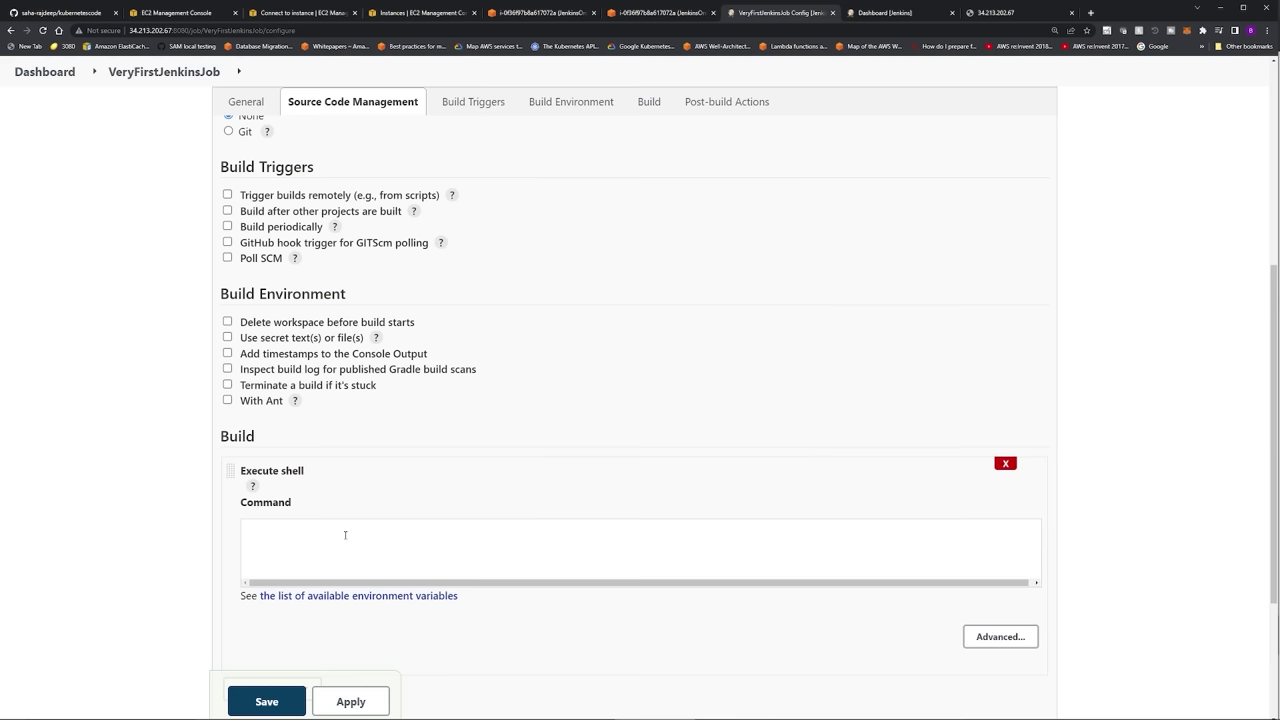
text(echo "Hello World from Jenkins")
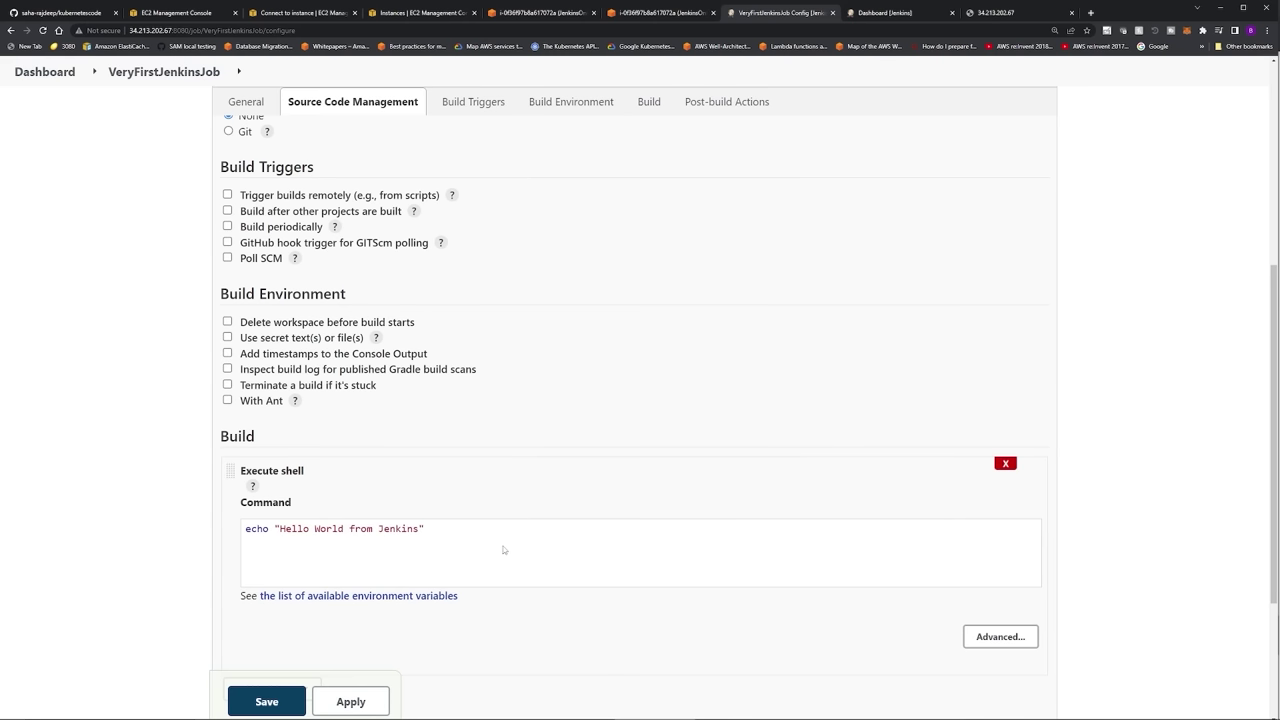
scroll(504, 548, down, 1)
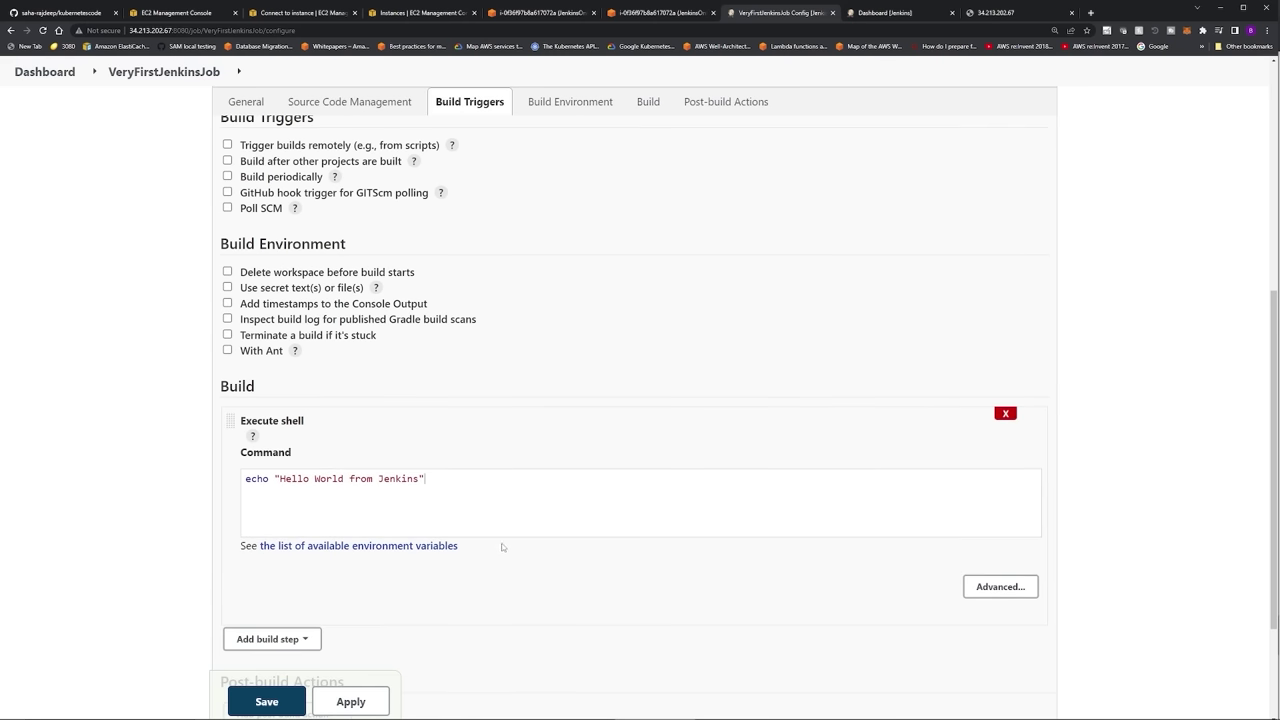
click(268, 702)
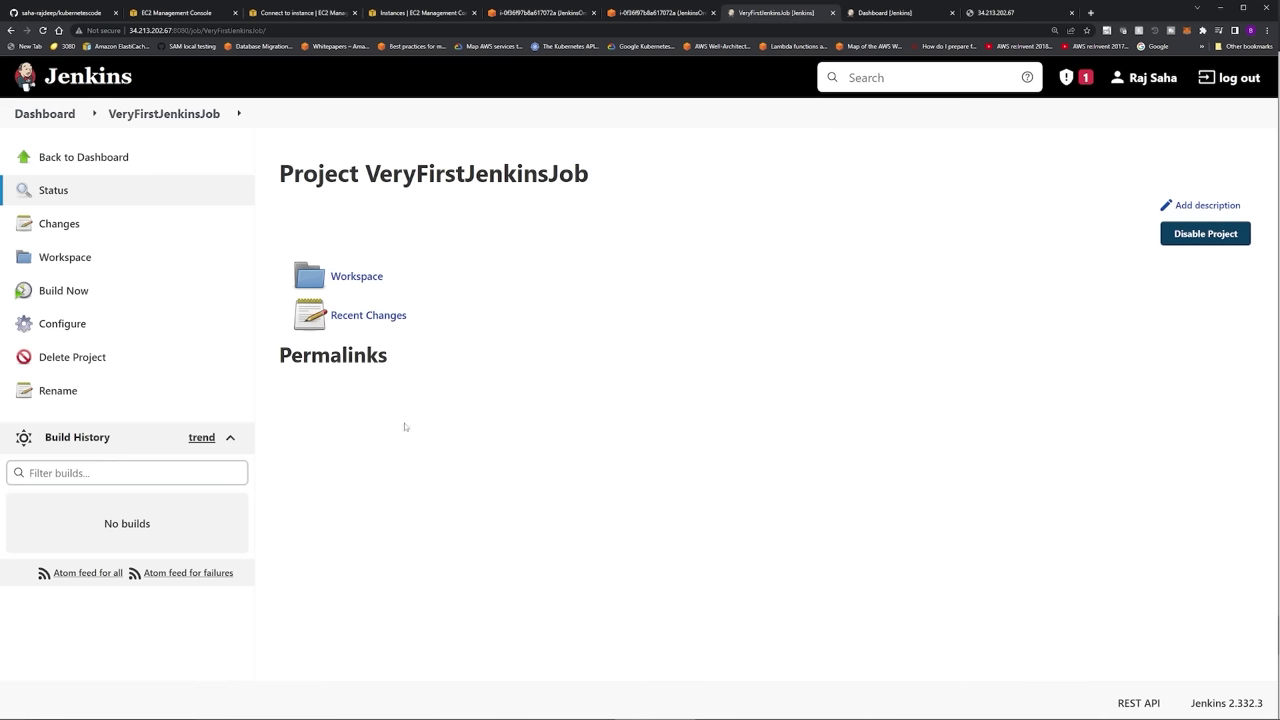
Run two builds and check build #1's console shows Hello World from Jenkins and SUCCESS.
click(82, 292)
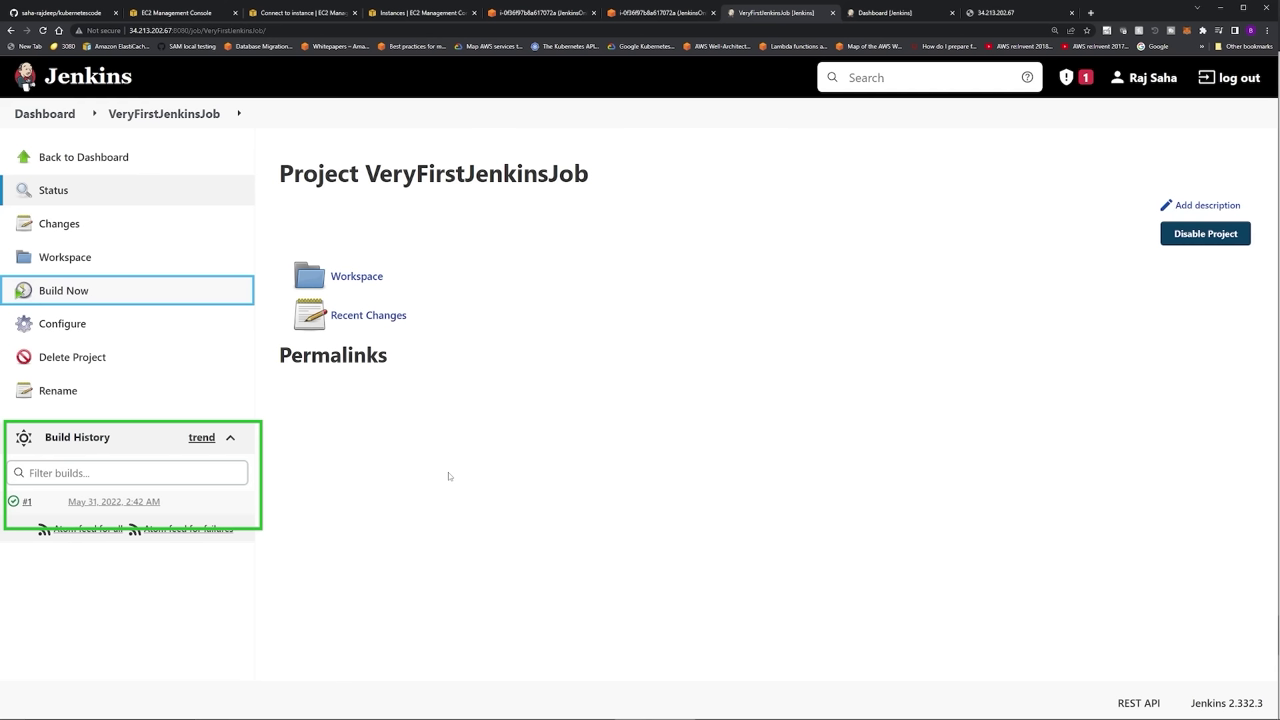
click(80, 292)
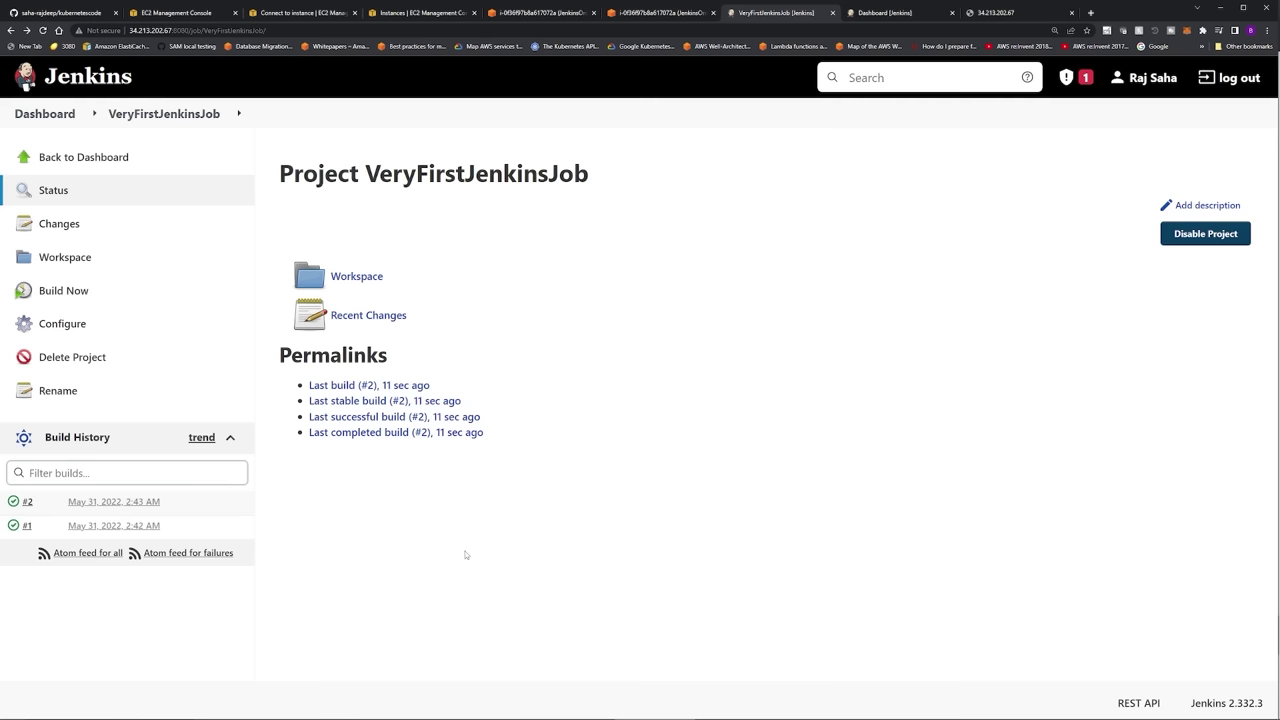
click(27, 527)
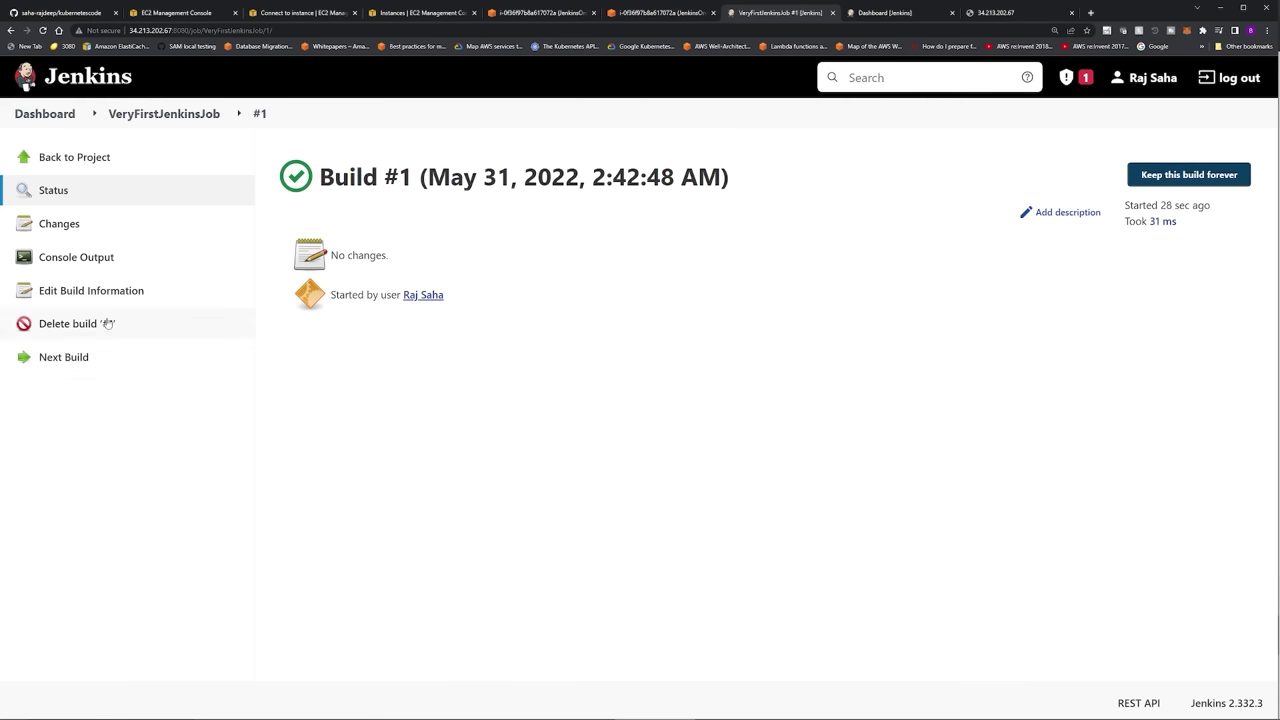
click(76, 257)
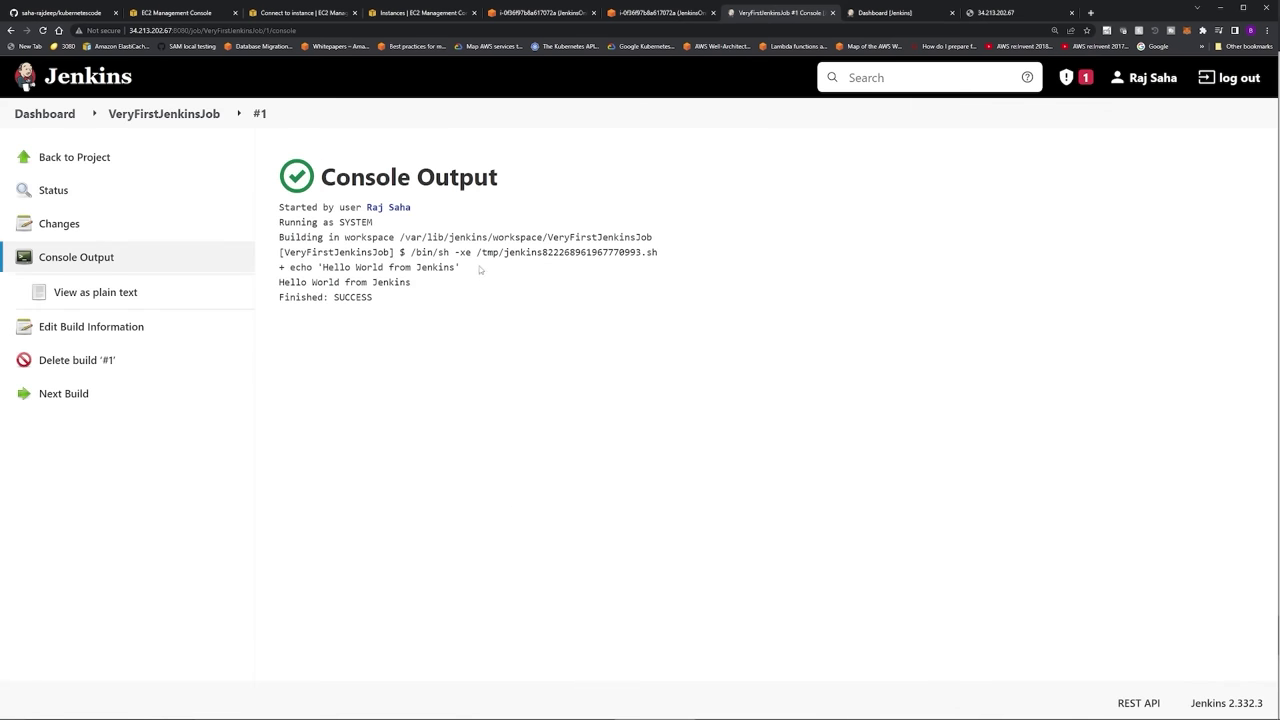
drag(480, 268, 271, 274)
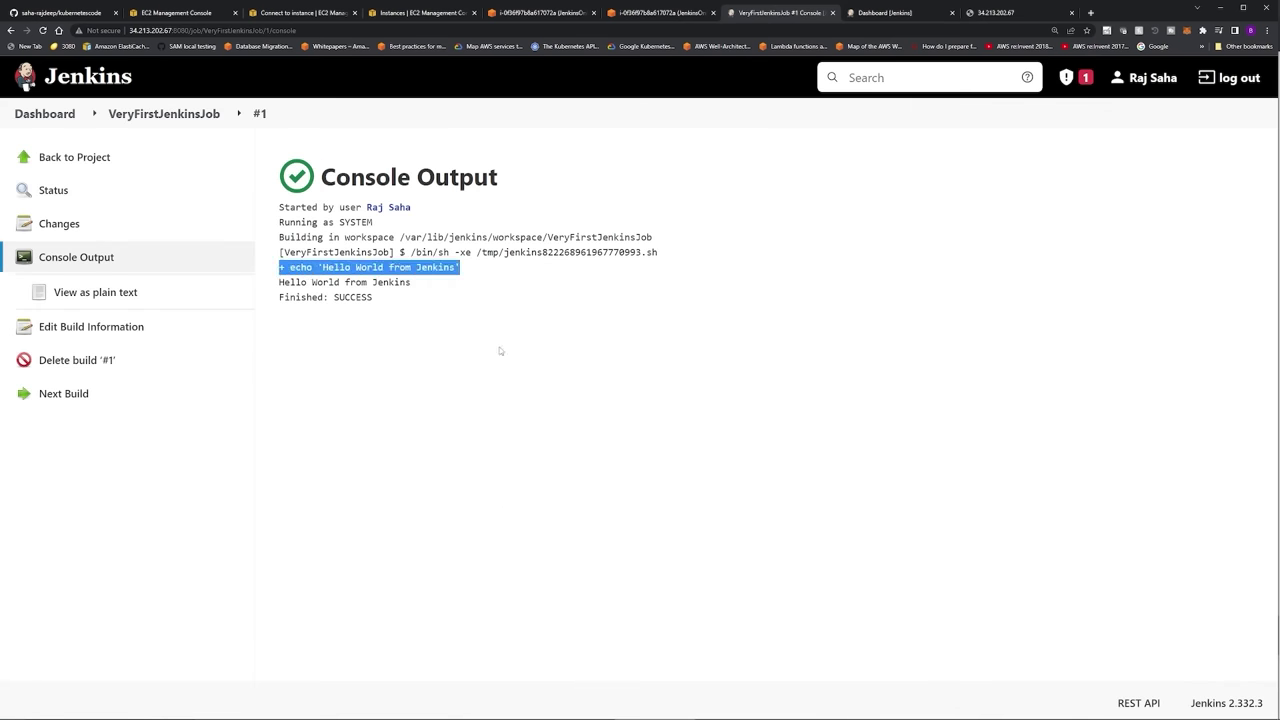
drag(420, 288, 266, 288)
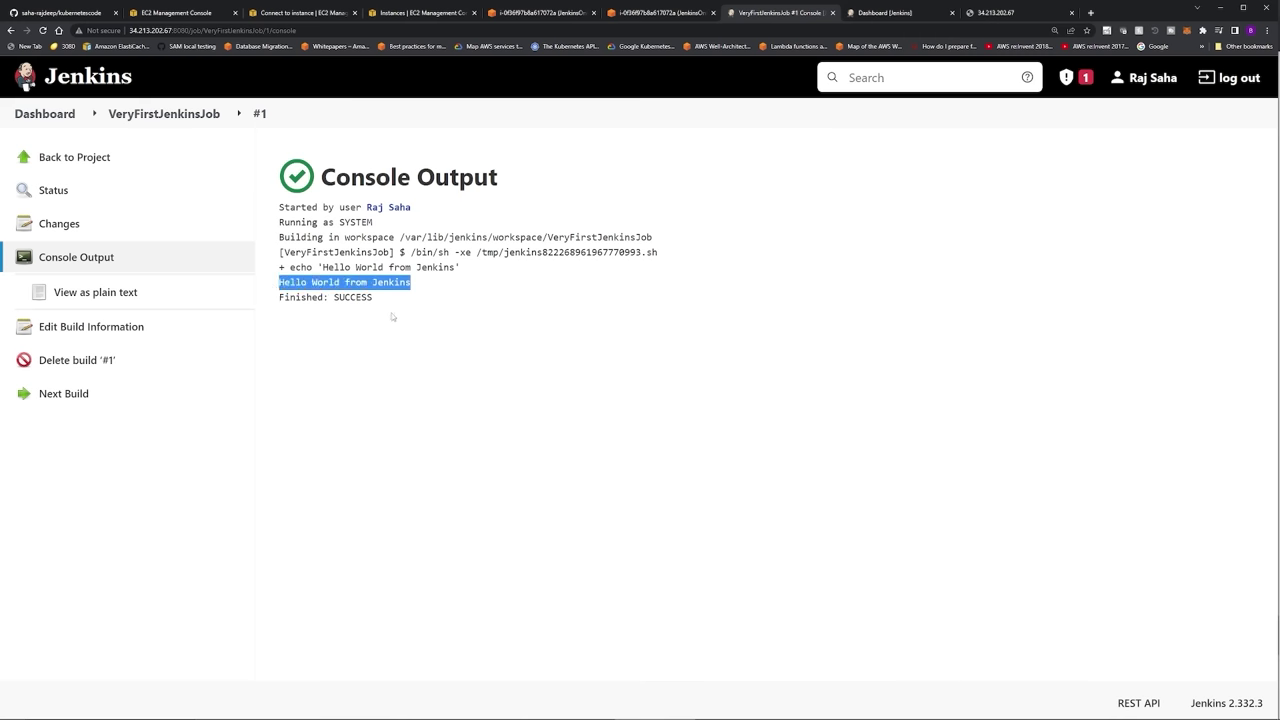
drag(384, 299, 274, 299)
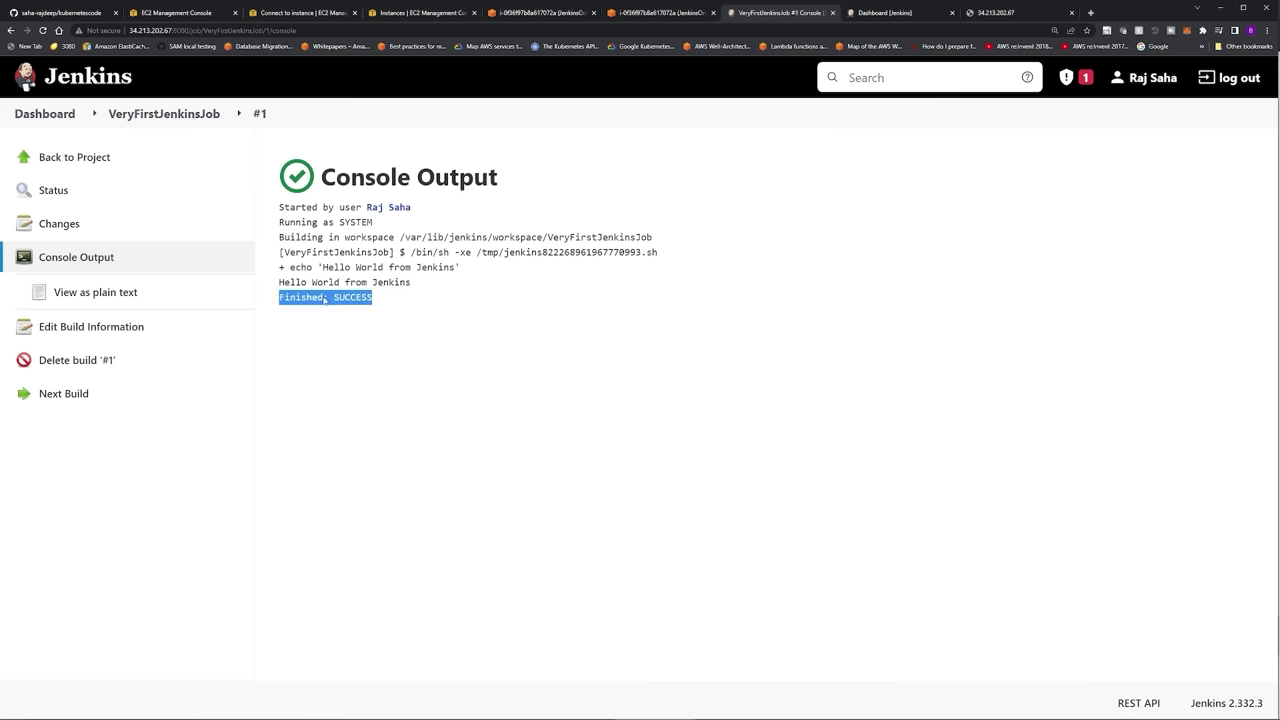
View build #2's console output, then return to the project page.
click(164, 113)
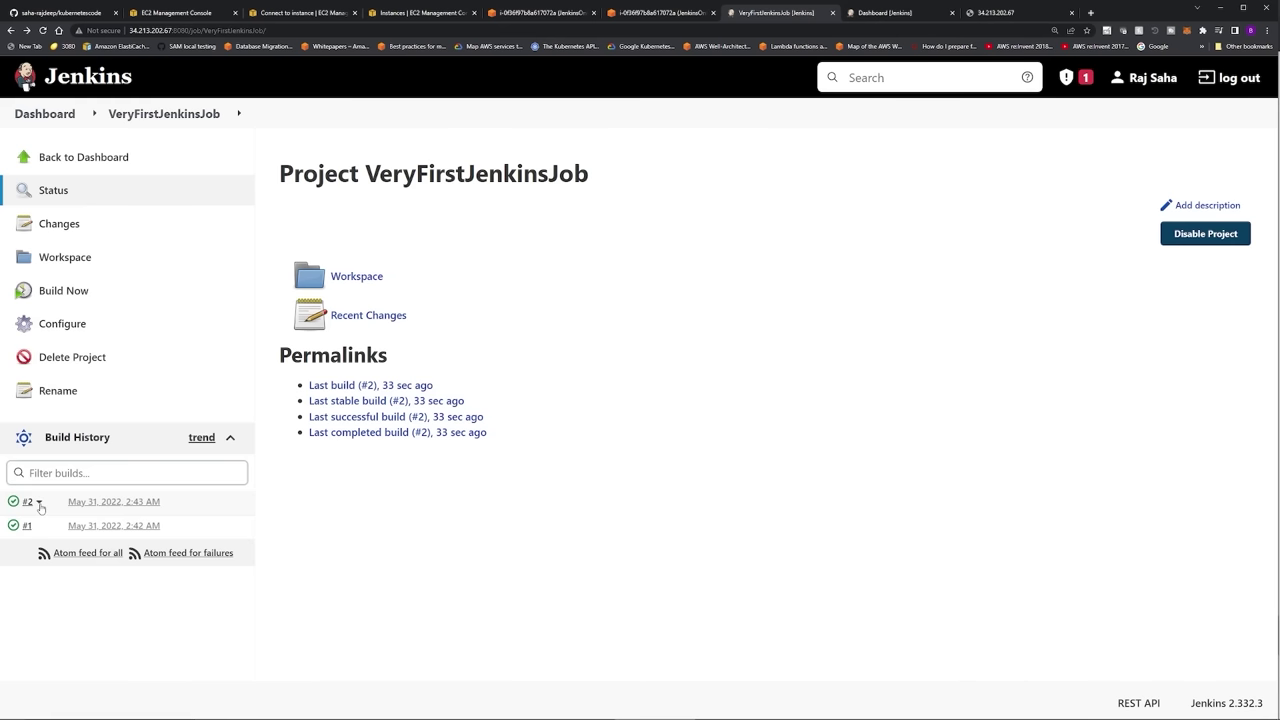
click(39, 503)
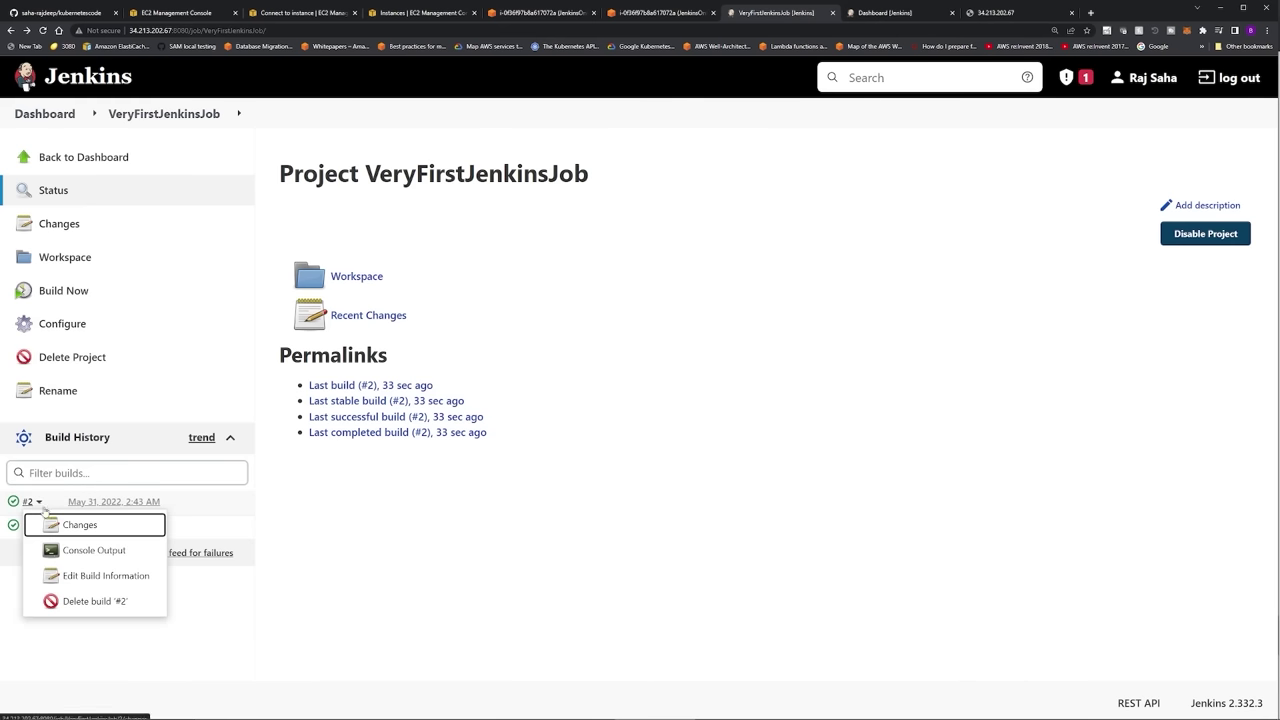
click(132, 551)
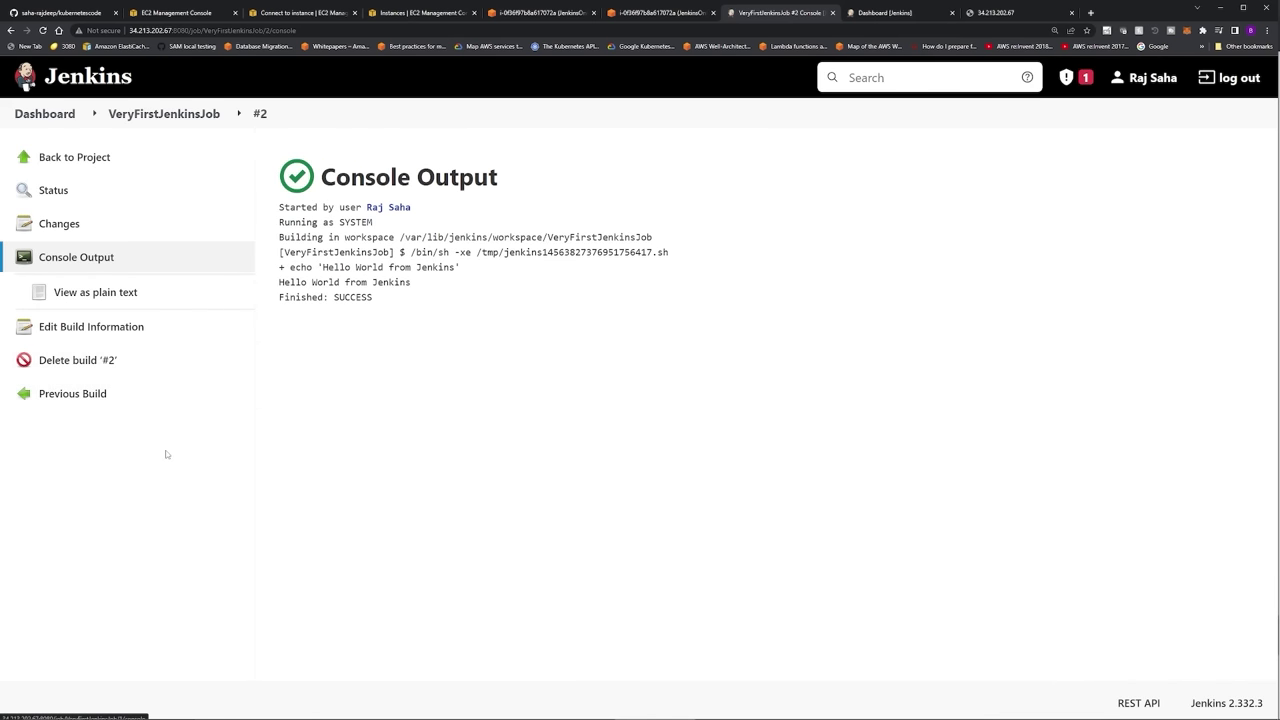
click(94, 158)
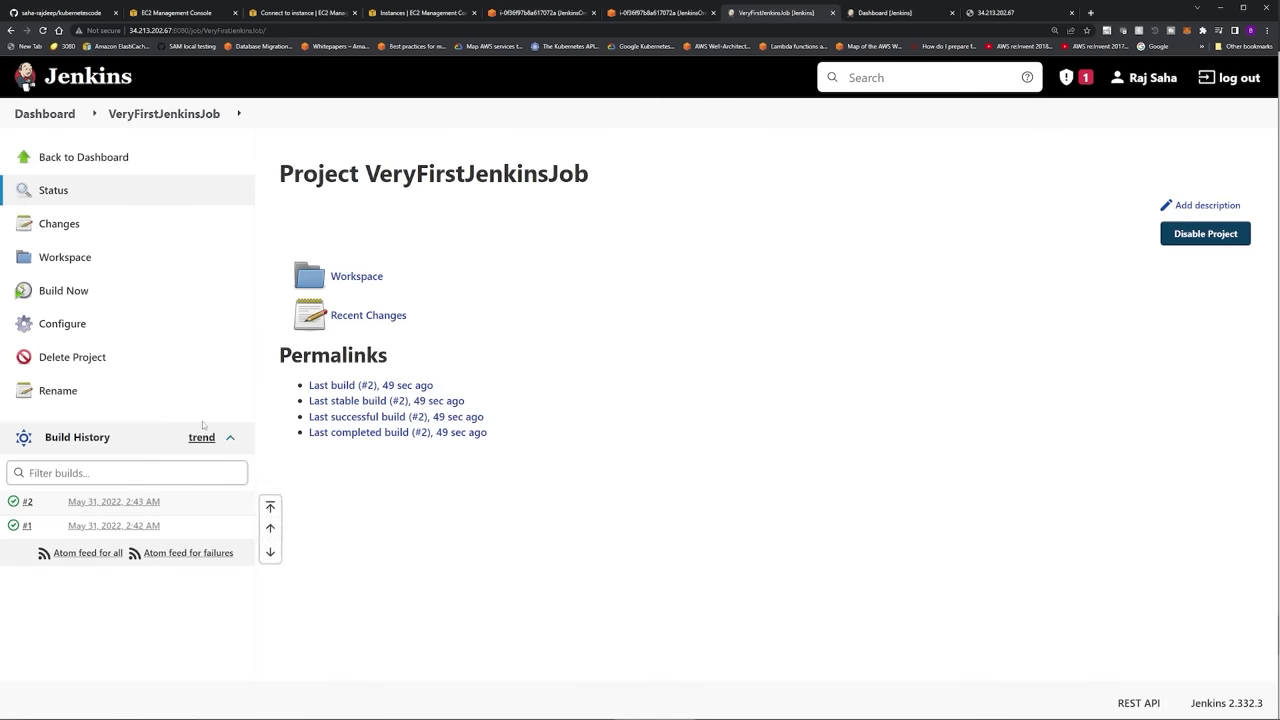
Append '. DevOps Rocks' to the echo command and save the job.
click(93, 330)
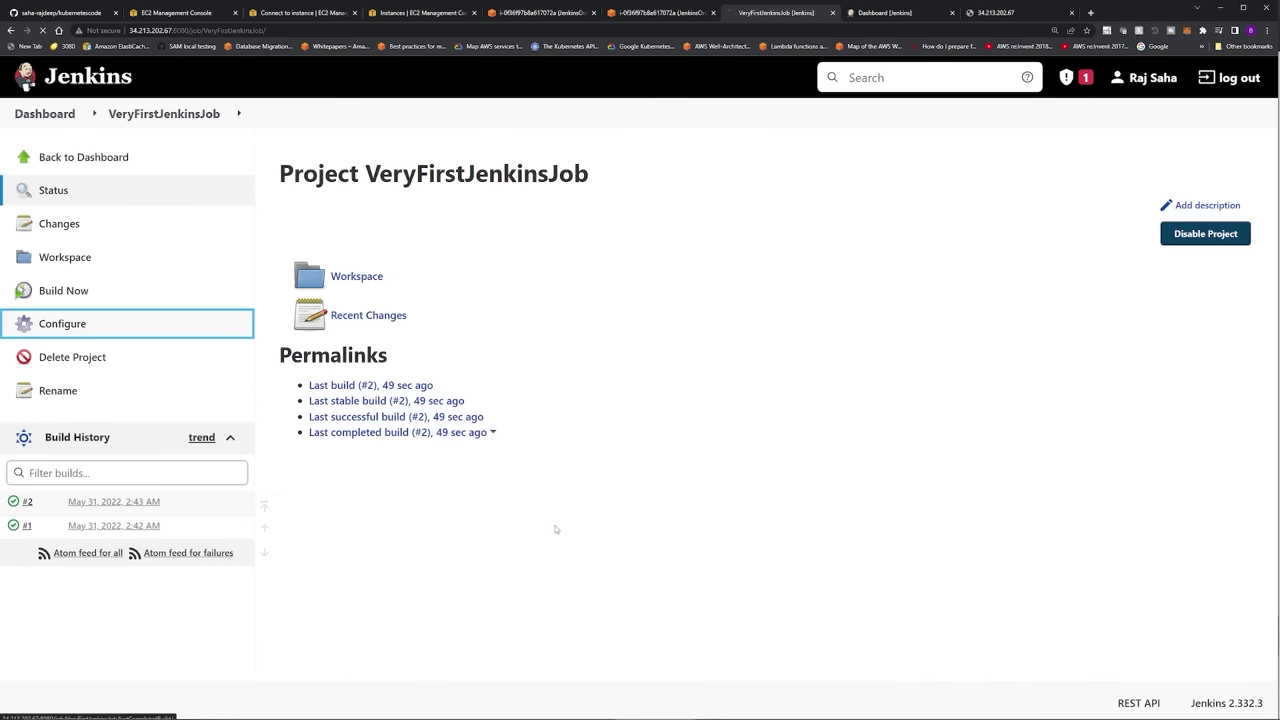
scroll(545, 528, down, 6)
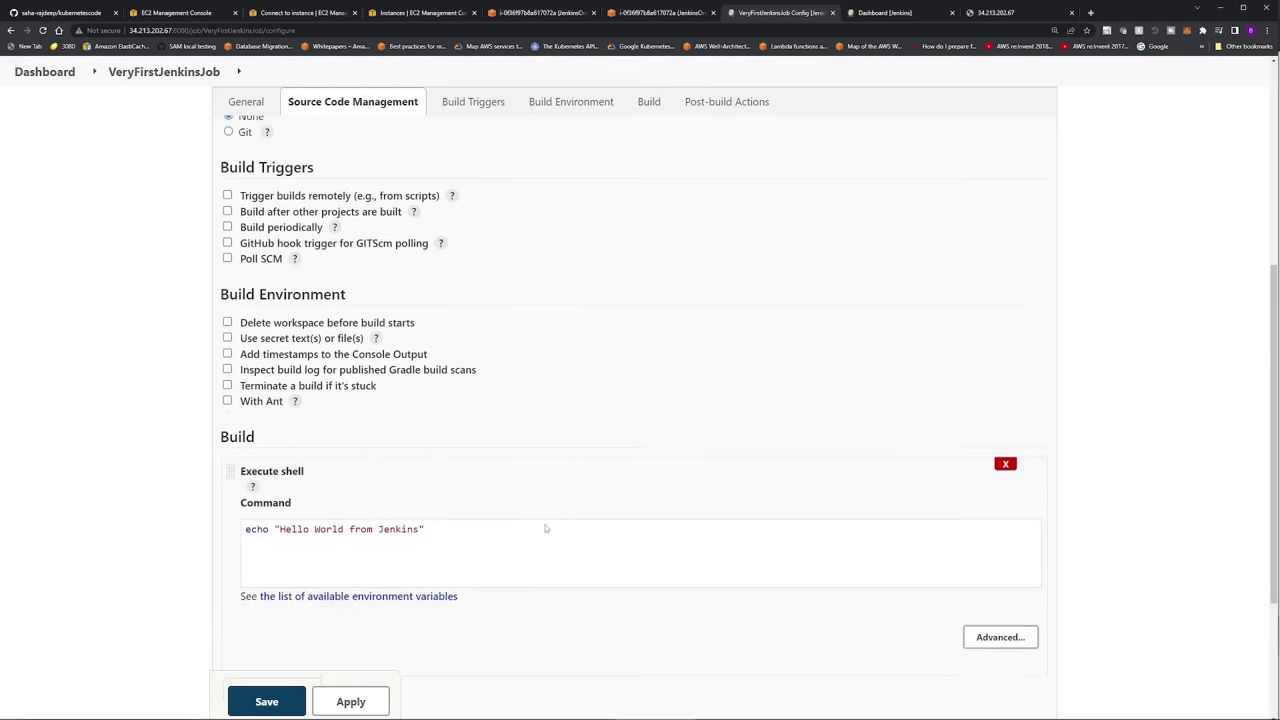
text(. DevOps R)
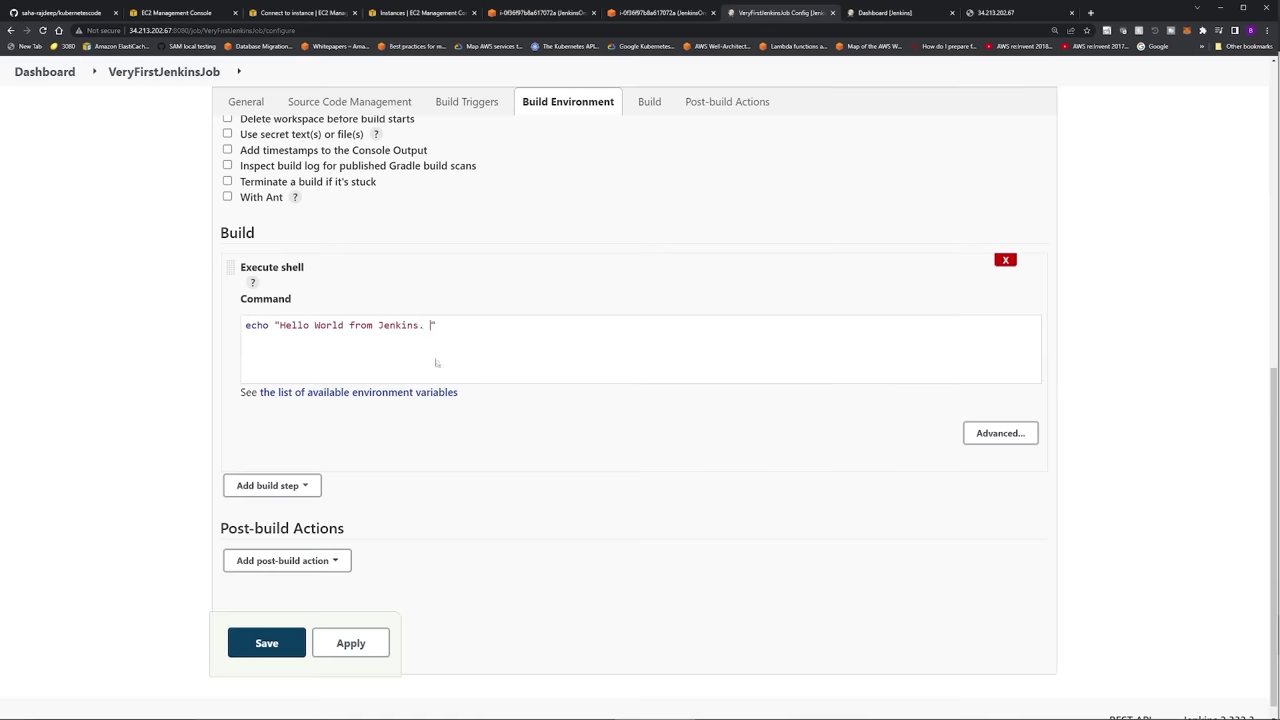
text(ocks)
click(266, 643)
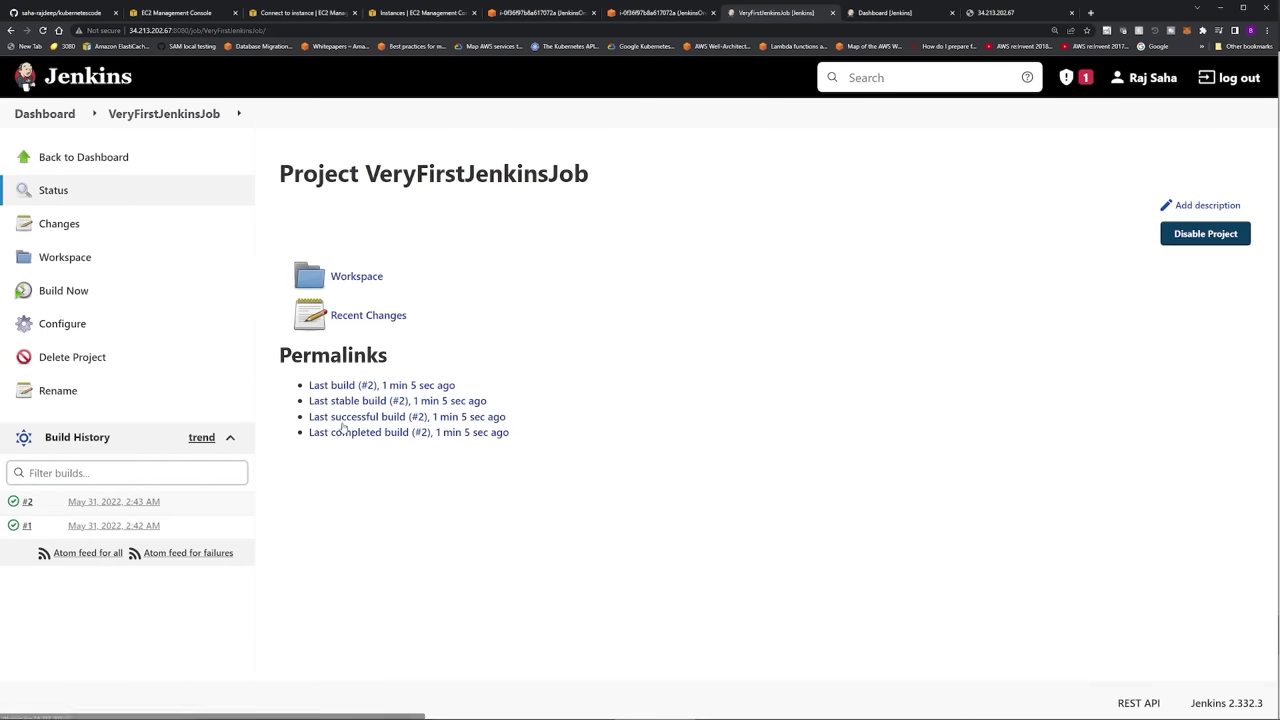
Run build #3 and check its console prints the DevOps Rocks message.
click(71, 297)
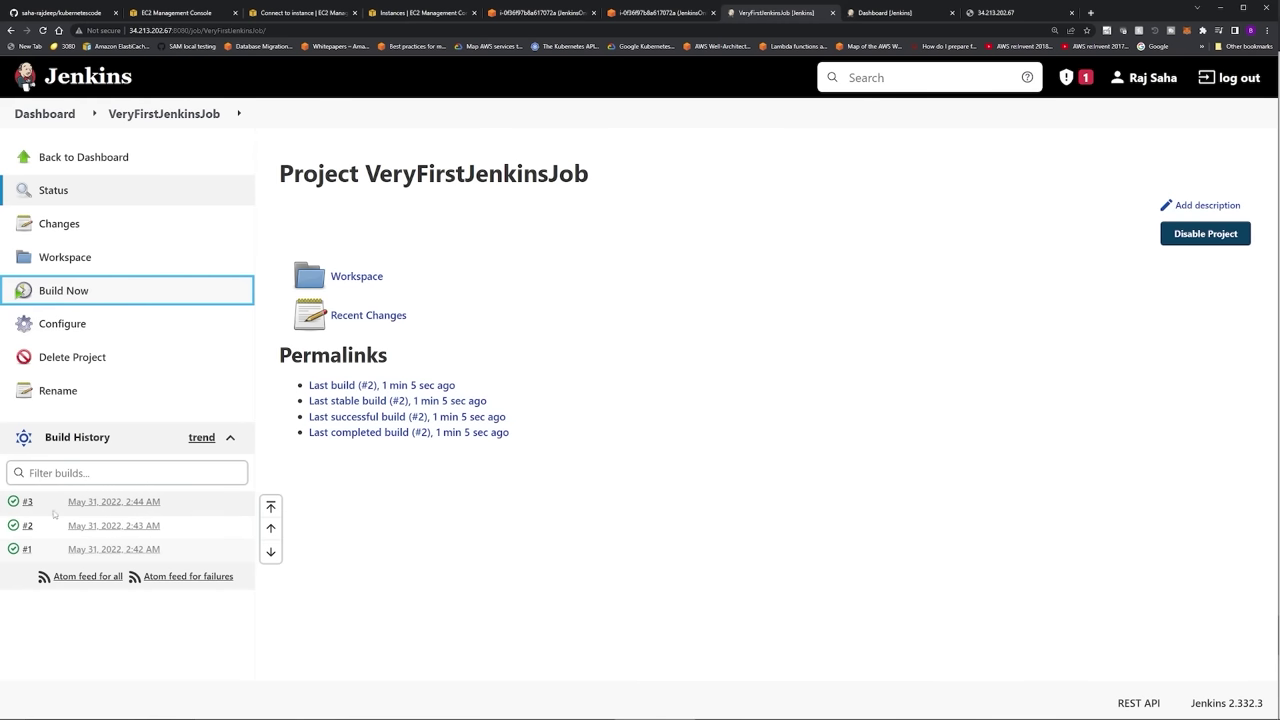
click(38, 502)
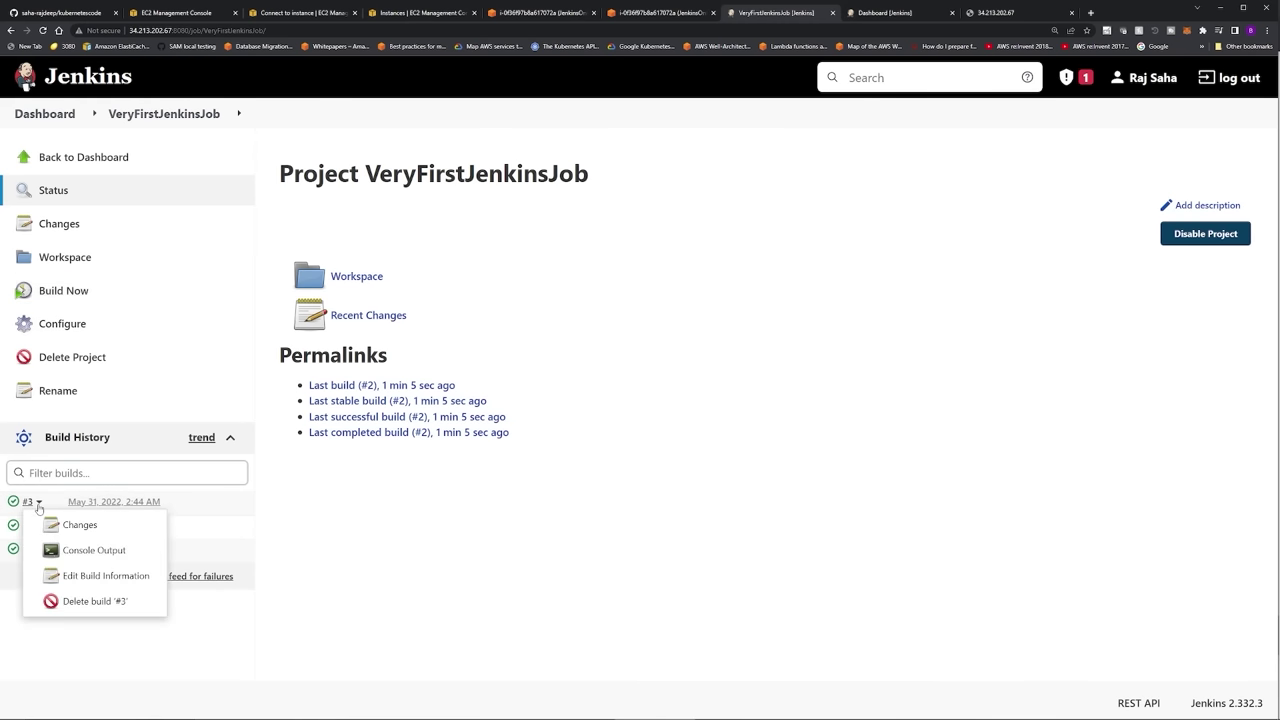
click(68, 548)
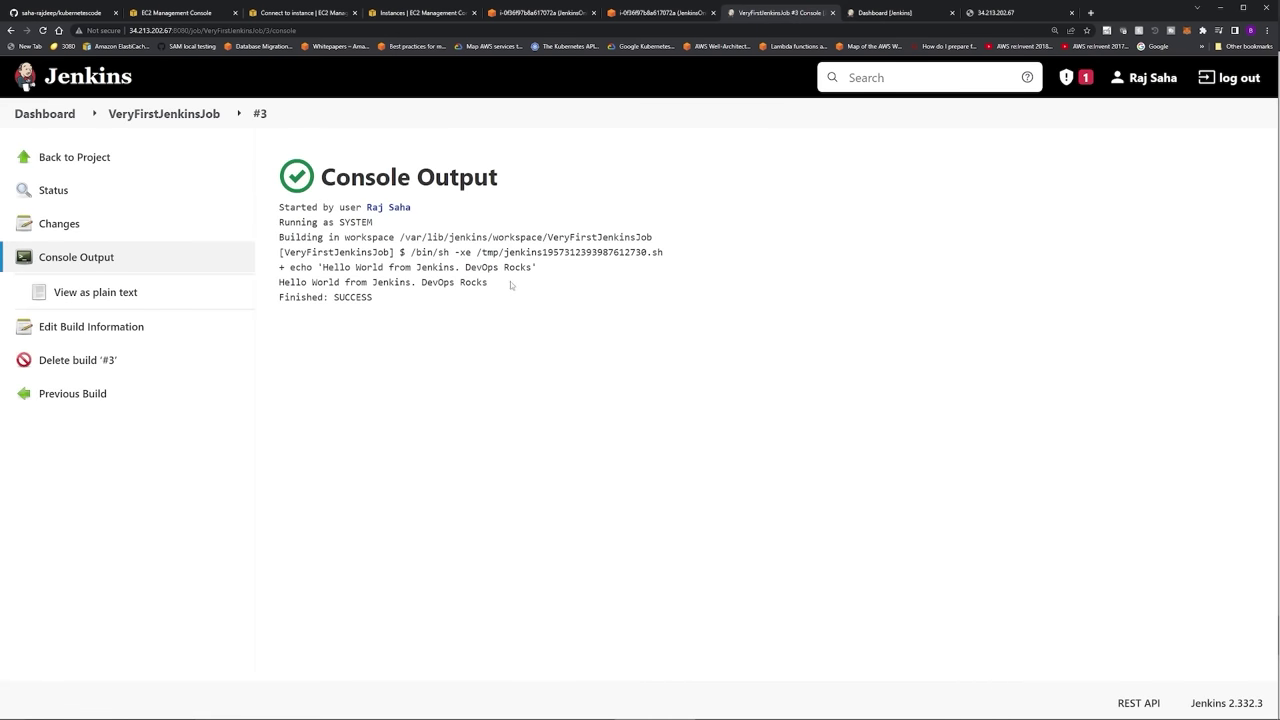
drag(510, 282, 275, 284)
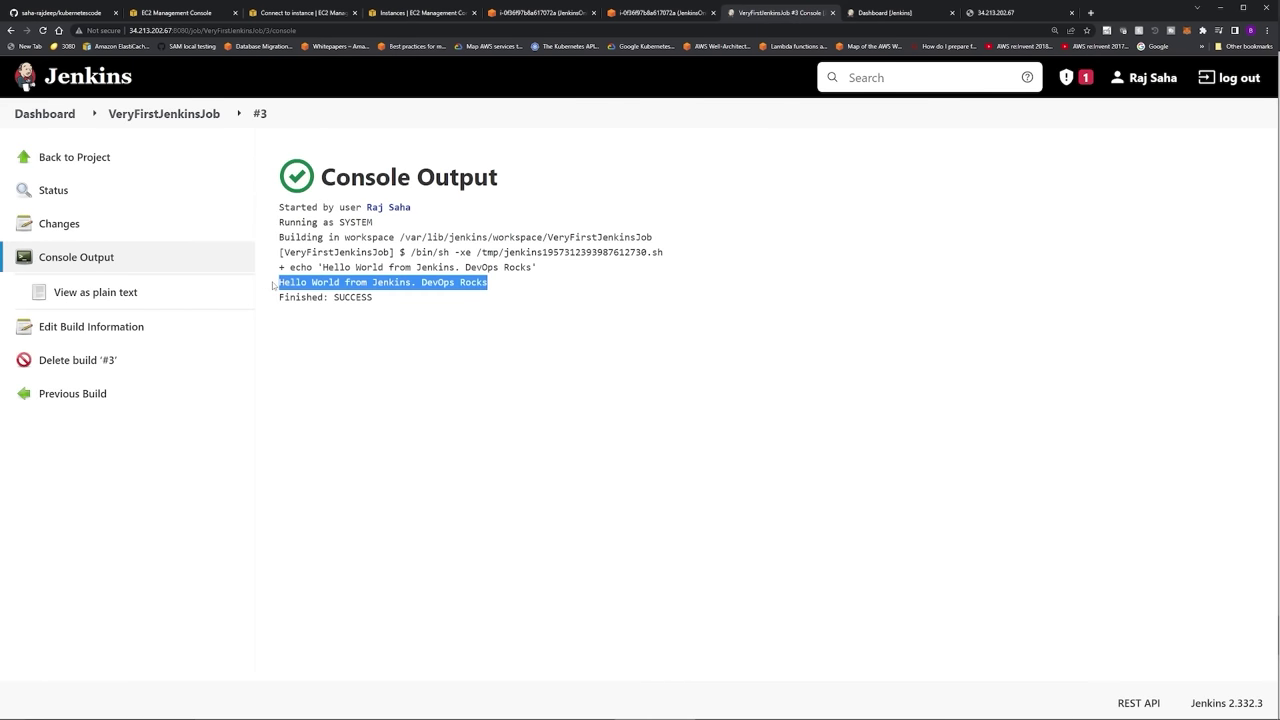
click(428, 448)
Advance the slides to reveal the 'I have mastered Jenkins console with plugins!!' bubble.
key(alt+Left)
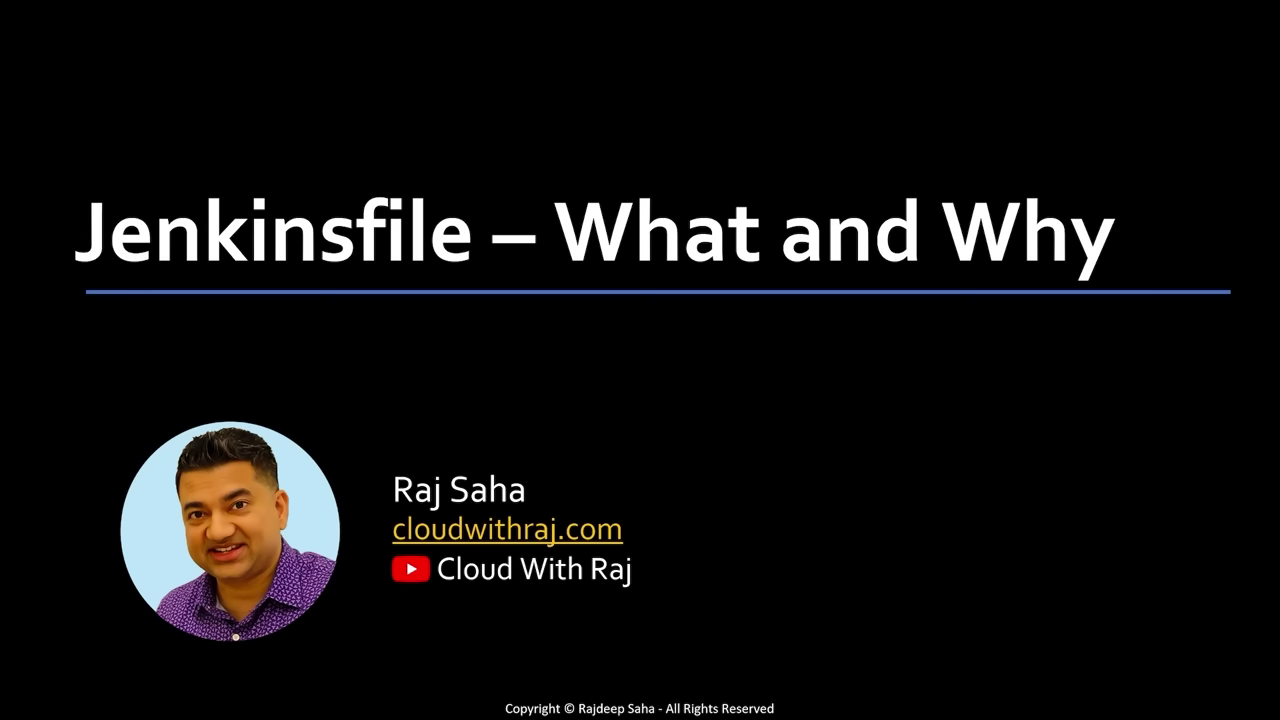
key(Right)
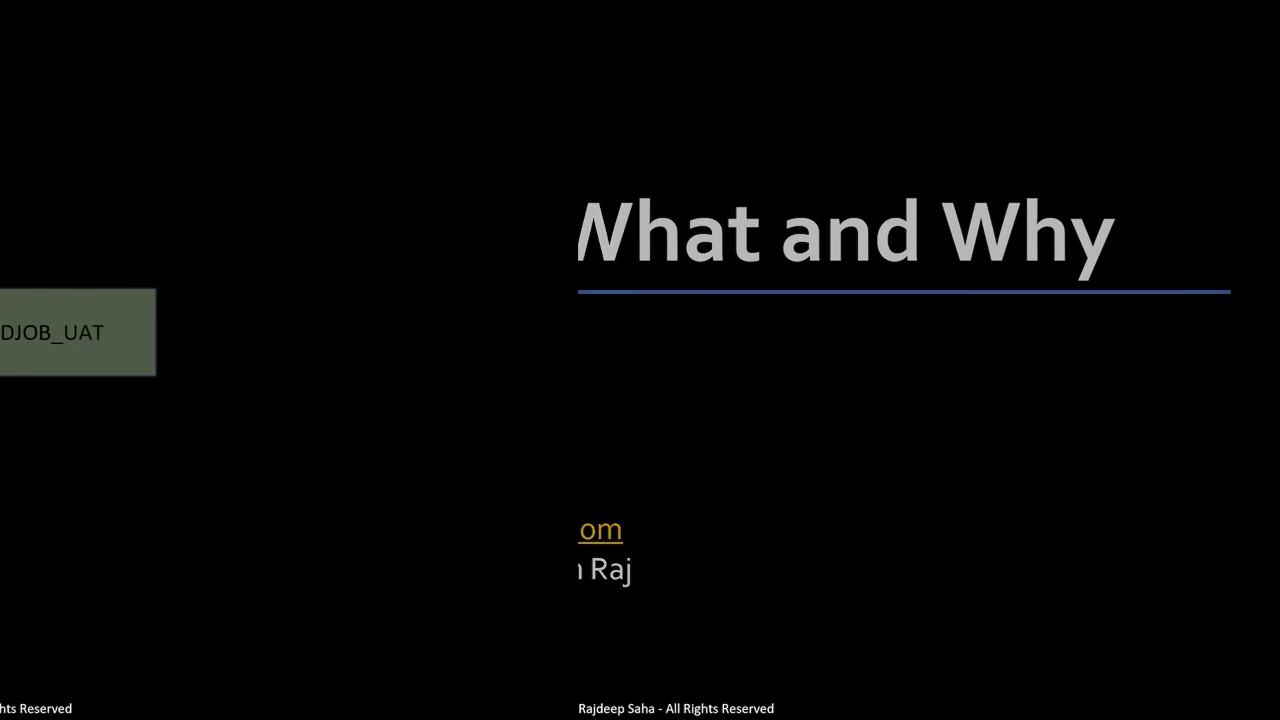
key(Right)
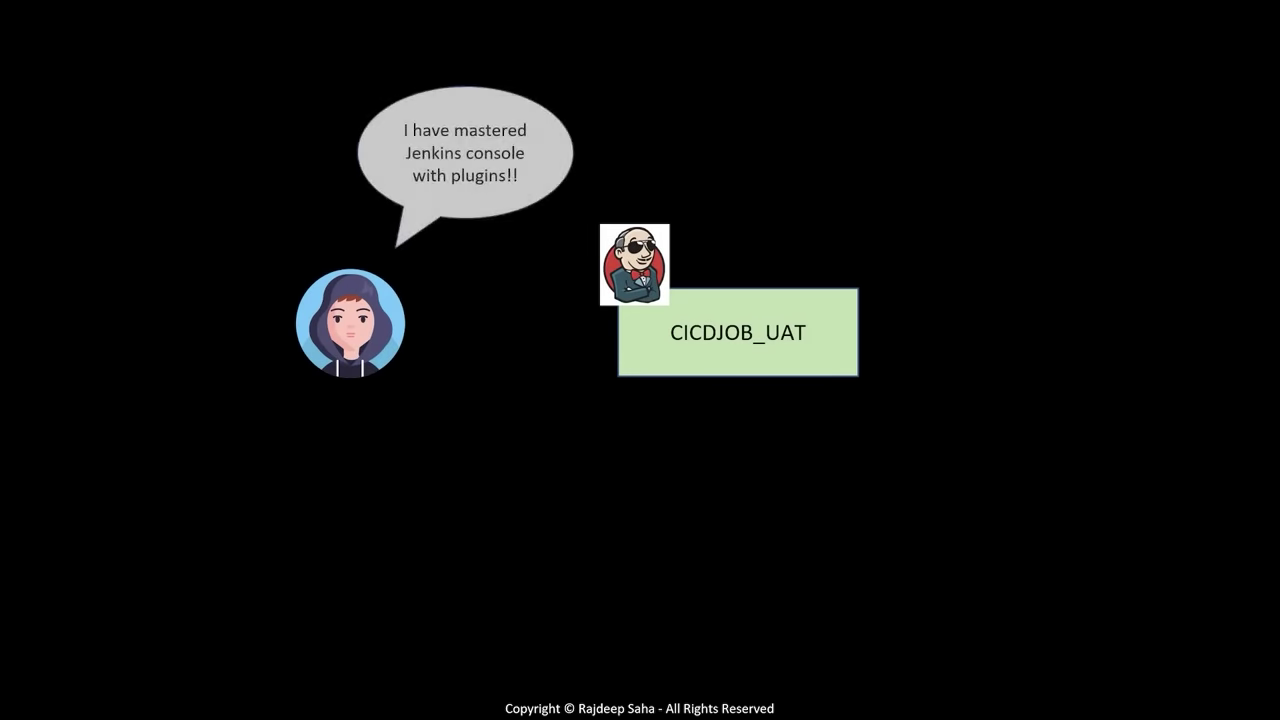
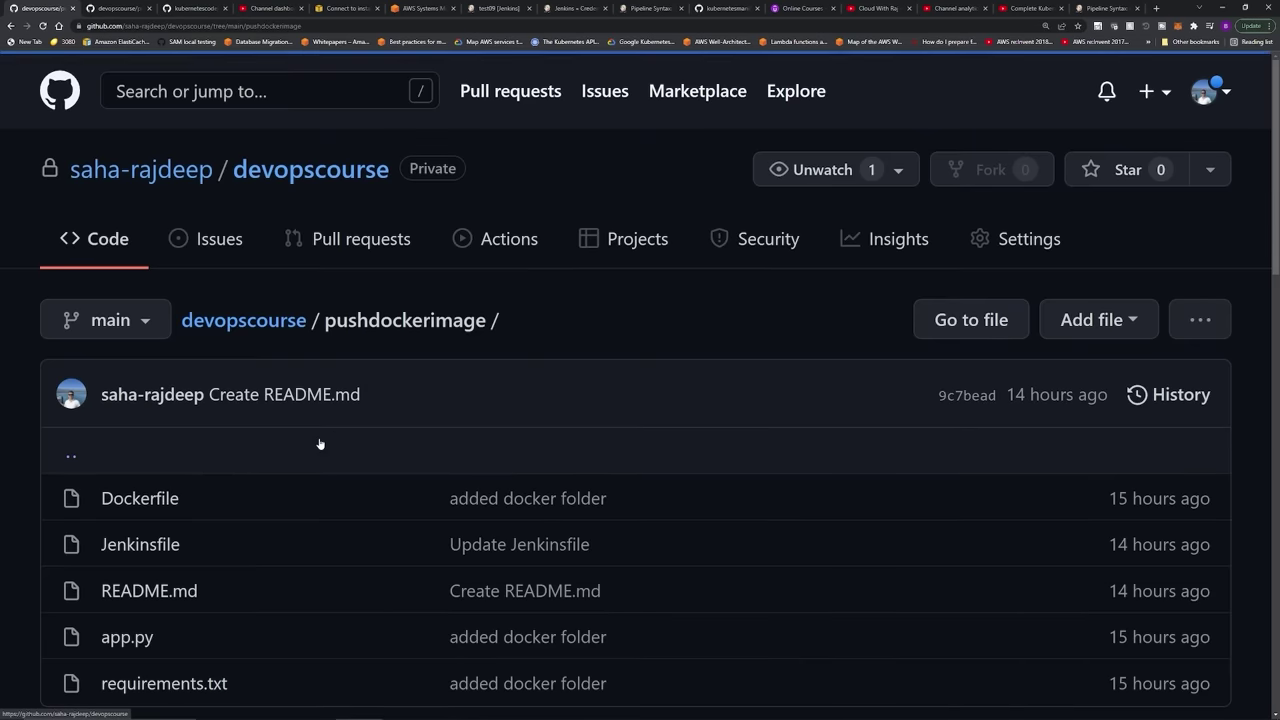
Scroll past the pushdockerimage README and open app.py from the folder's file list.
scroll(319, 442, down, 1)
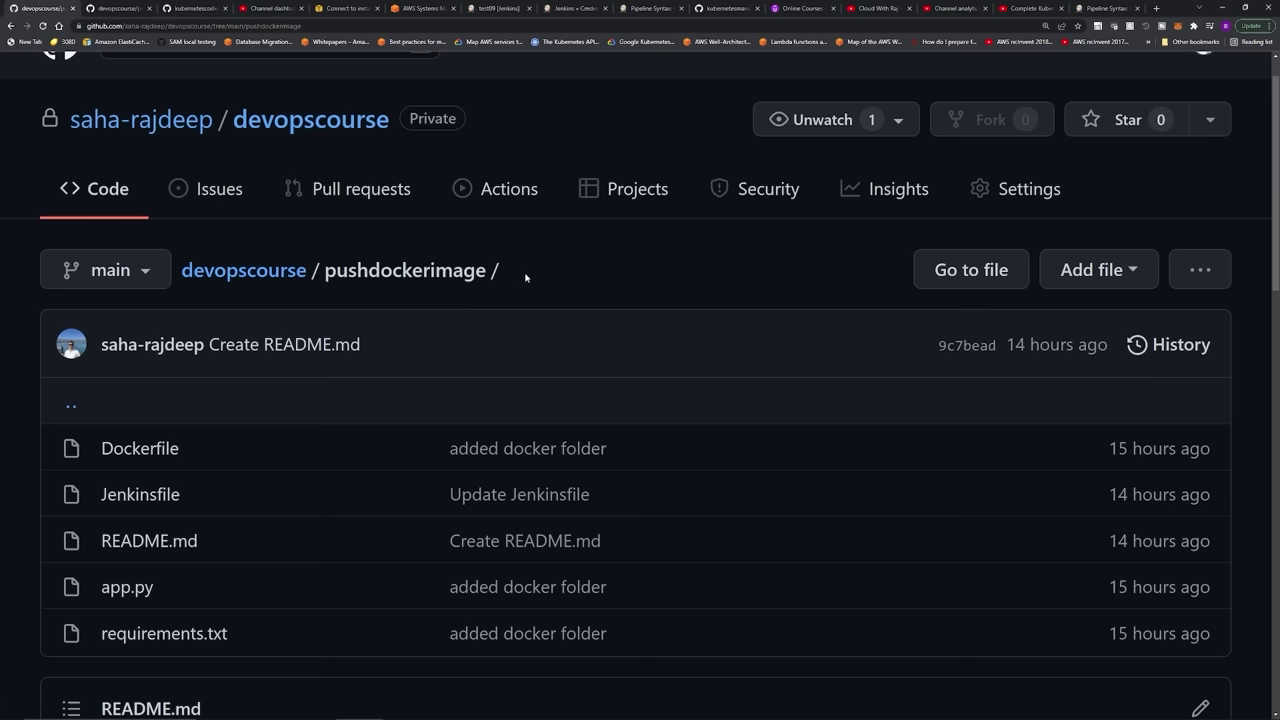
drag(531, 271, 323, 278)
scroll(565, 320, down, 3)
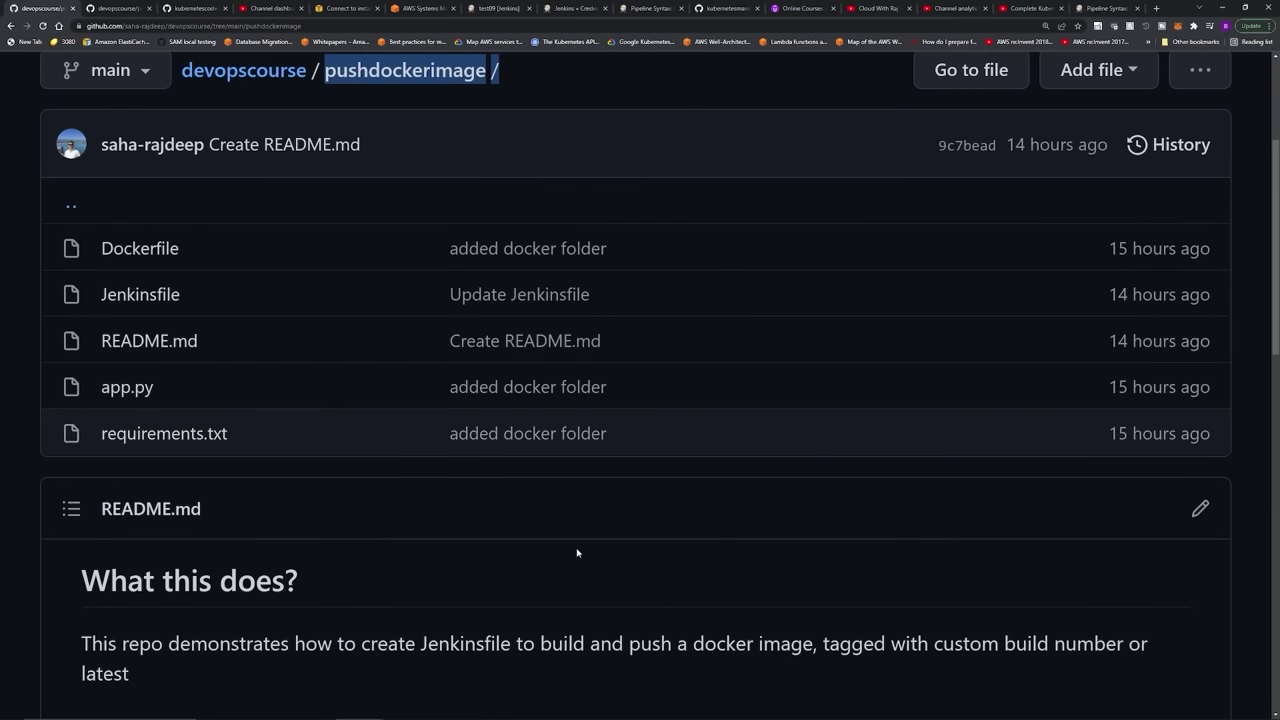
click(140, 389)
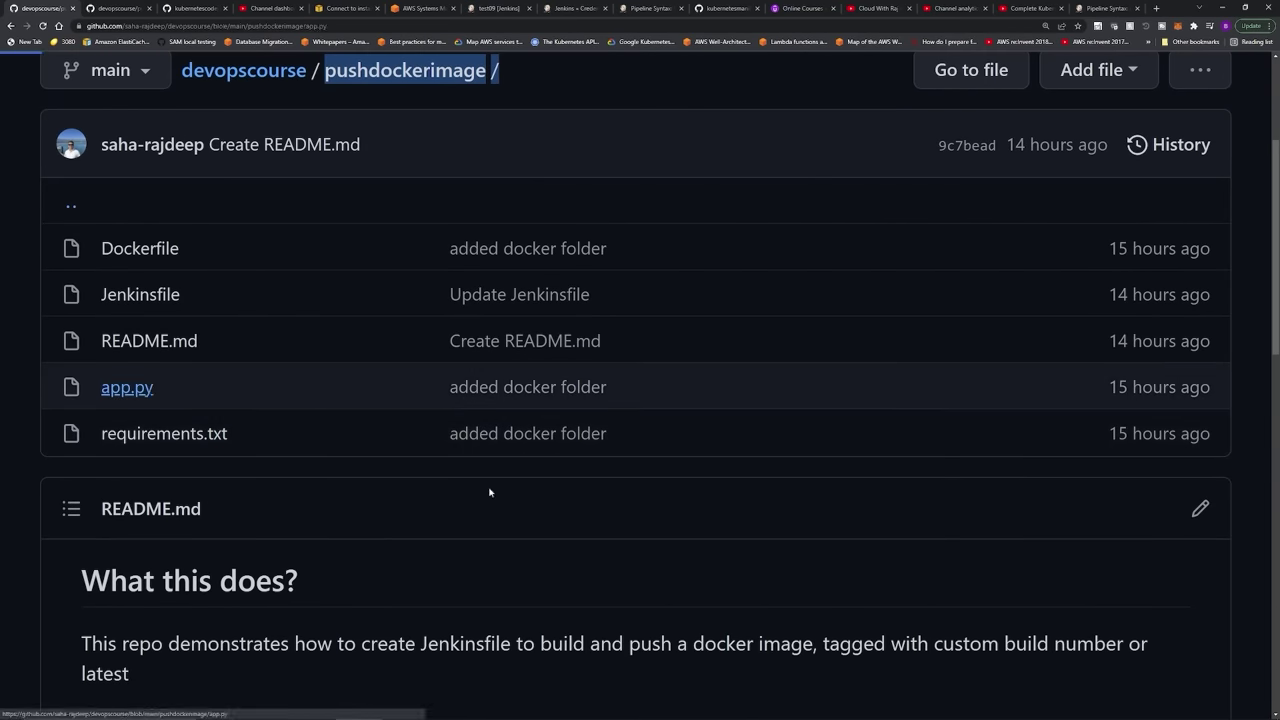
Check the Flask import in app.py, then go back to the pushdockerimage folder.
scroll(564, 505, down, 2)
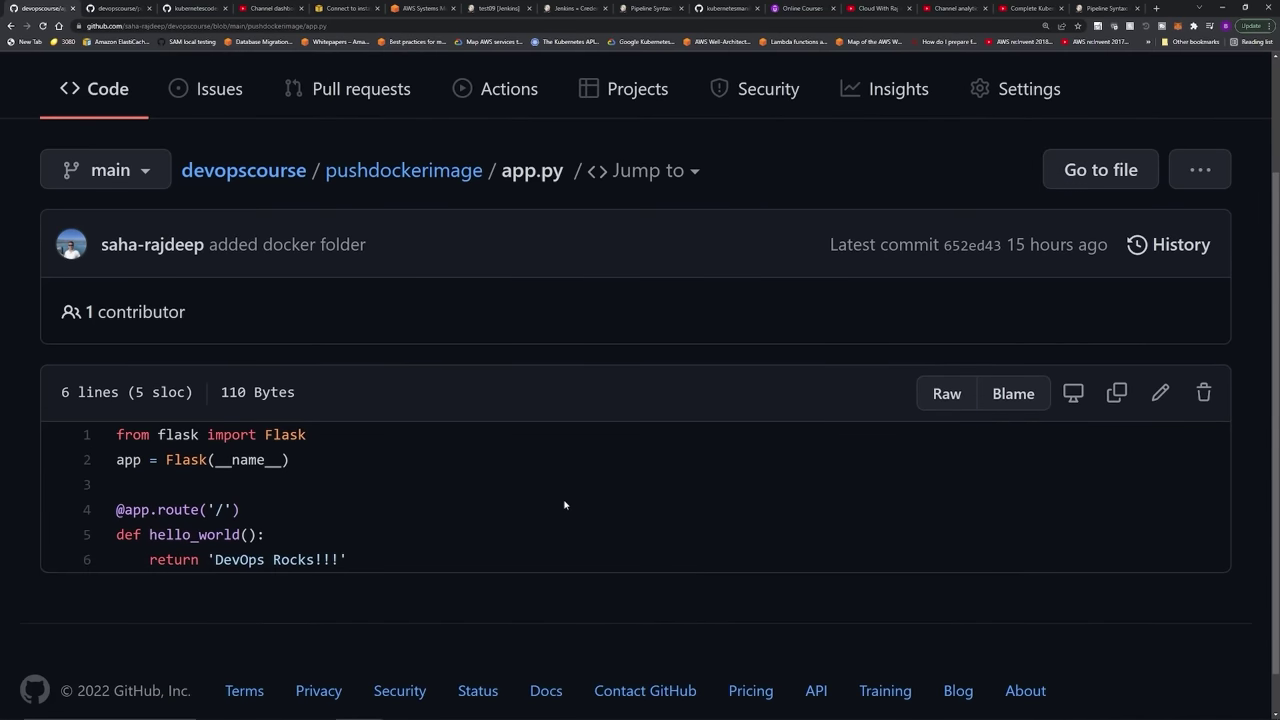
drag(370, 437, 112, 442)
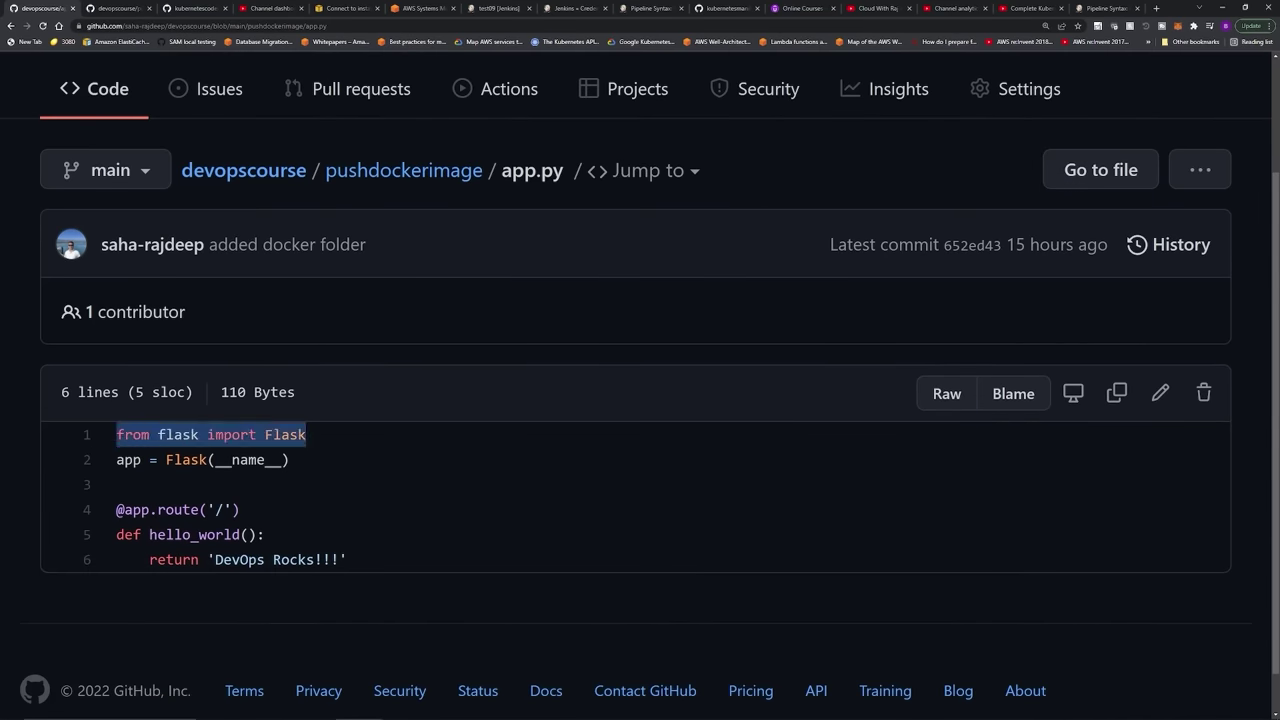
scroll(349, 511, up, 1)
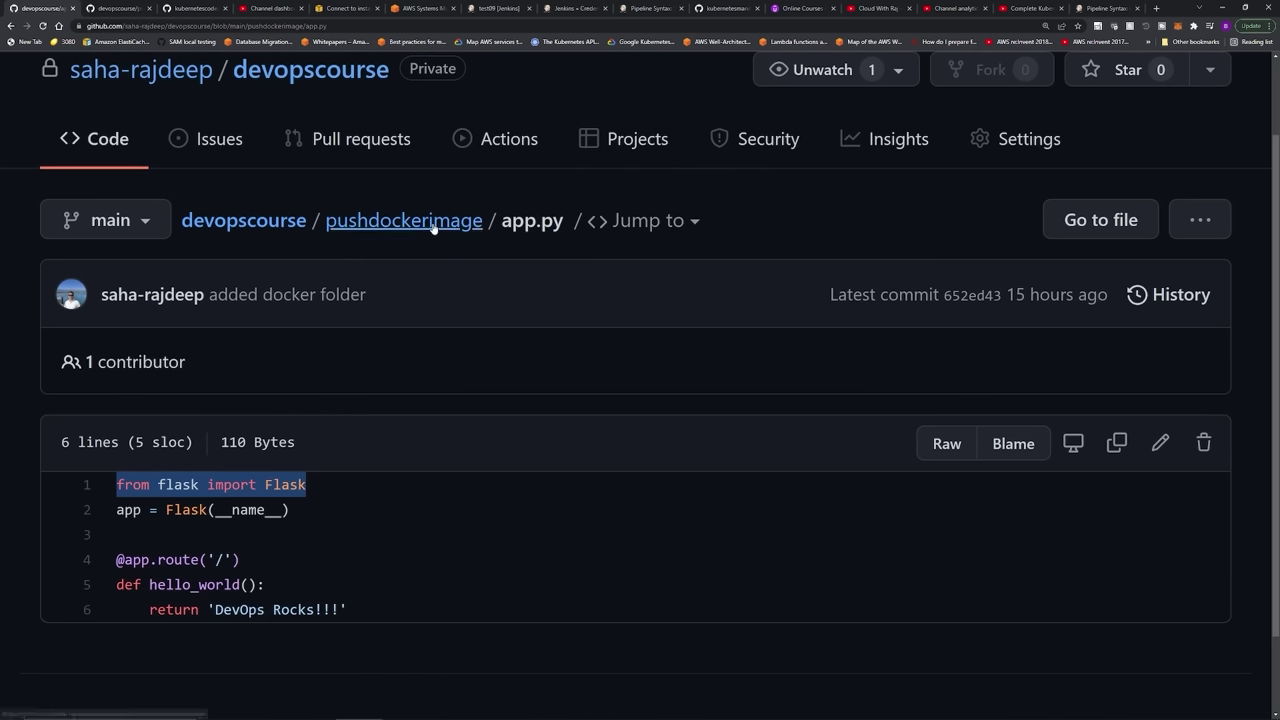
click(434, 229)
Open requirements.txt, confirm it pins Flask==1.1.1, and return to the folder listing.
click(186, 535)
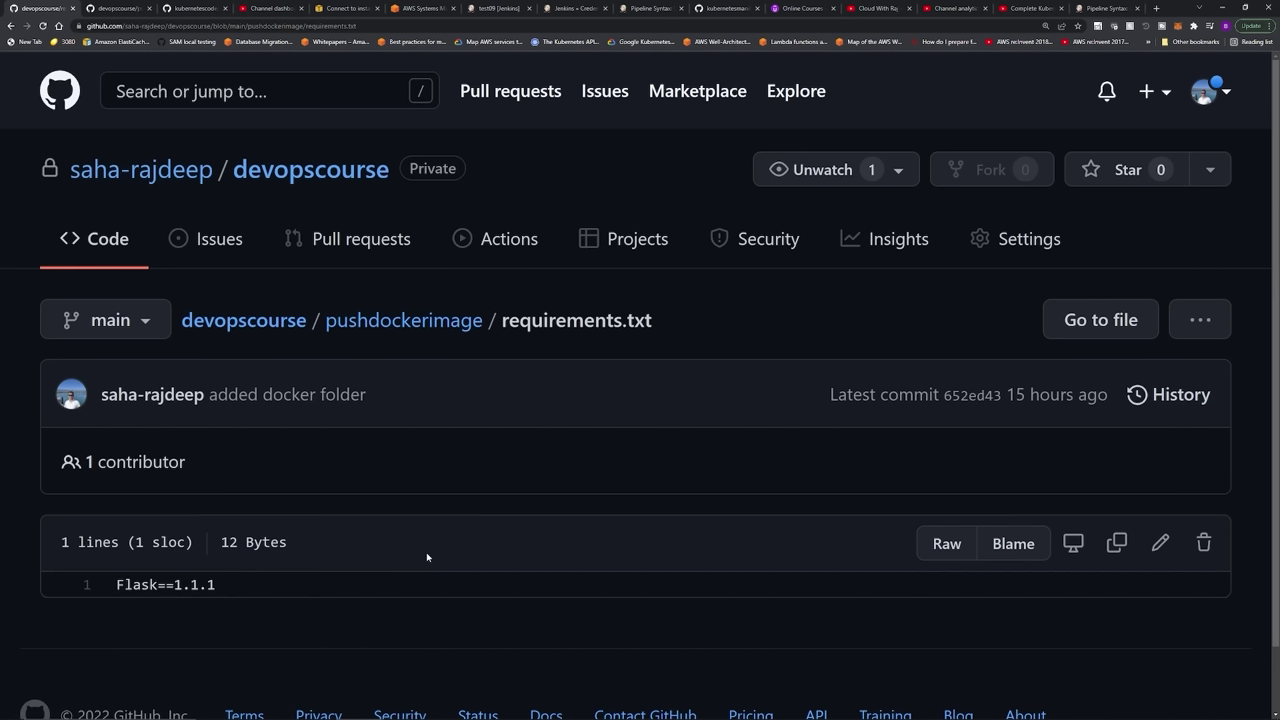
drag(236, 586, 114, 586)
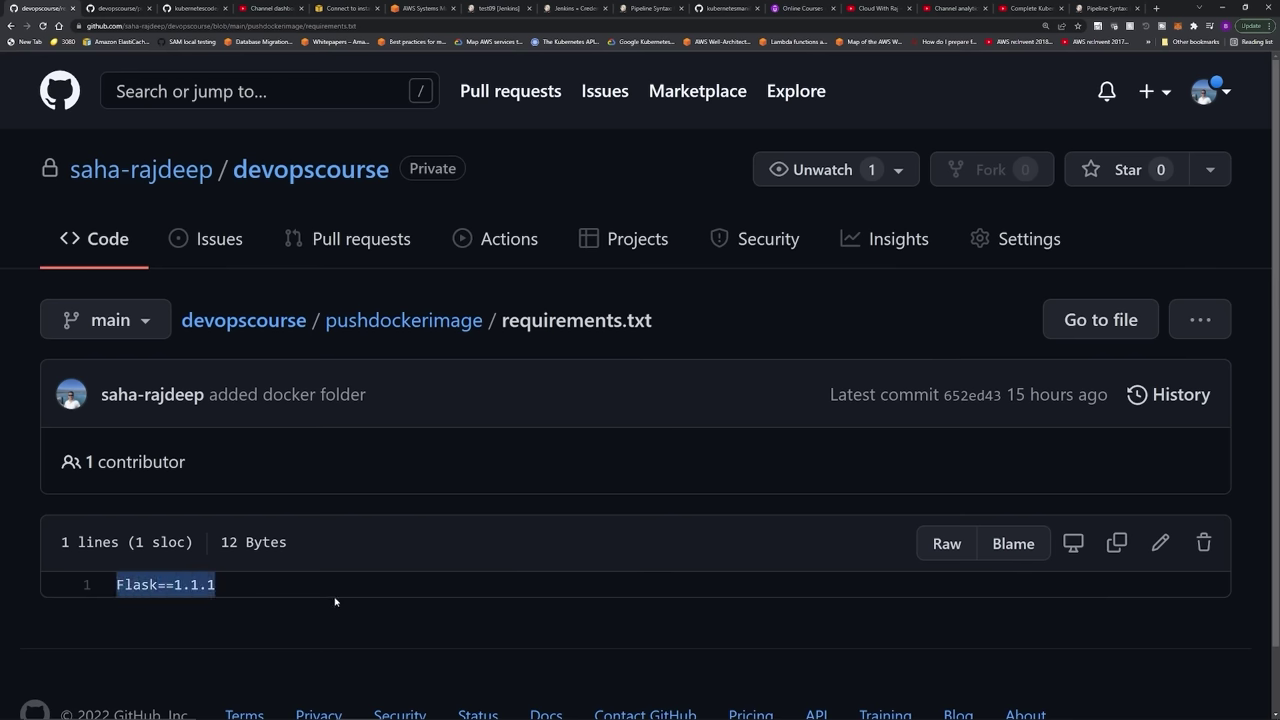
click(392, 326)
scroll(364, 490, down, 1)
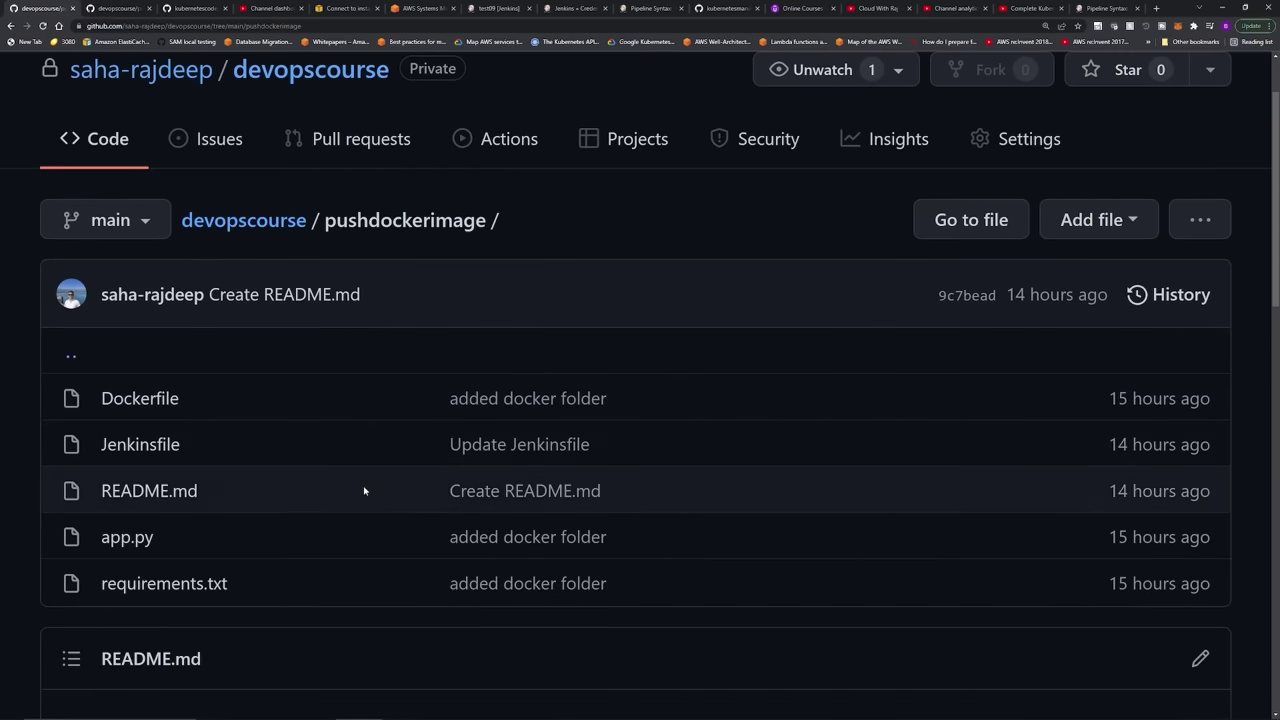
click(172, 404)
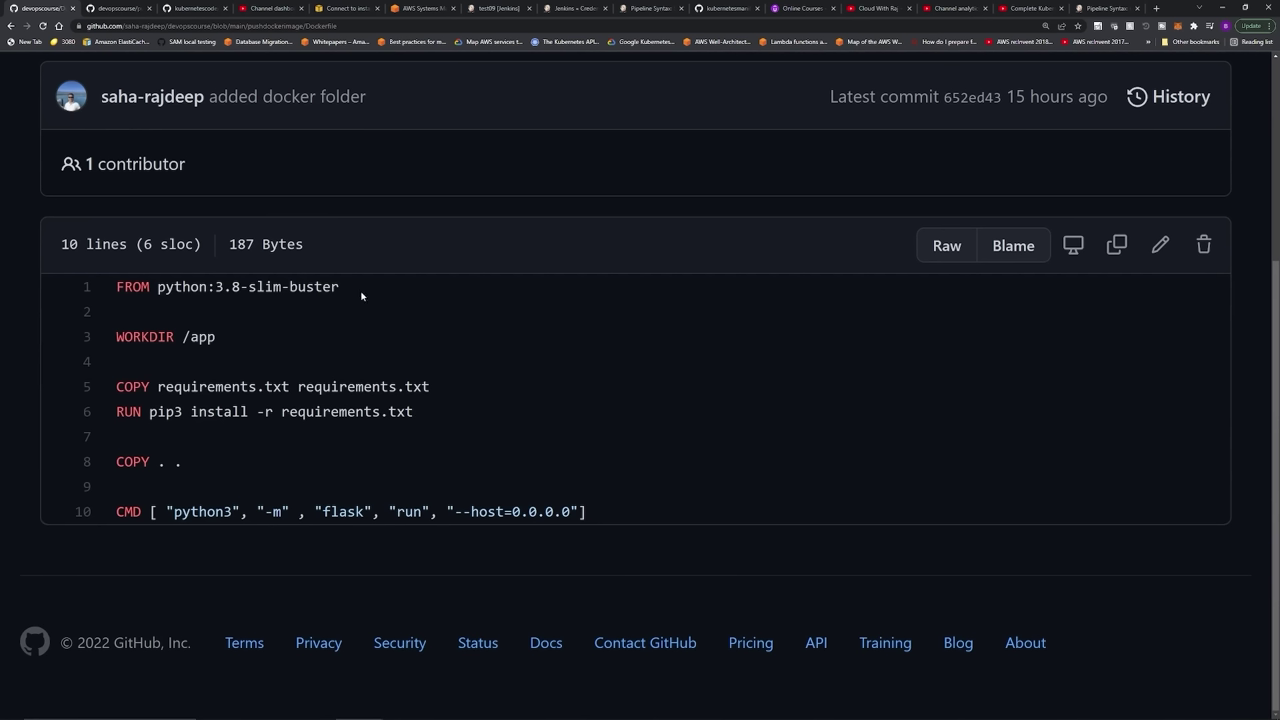
drag(341, 288, 157, 288)
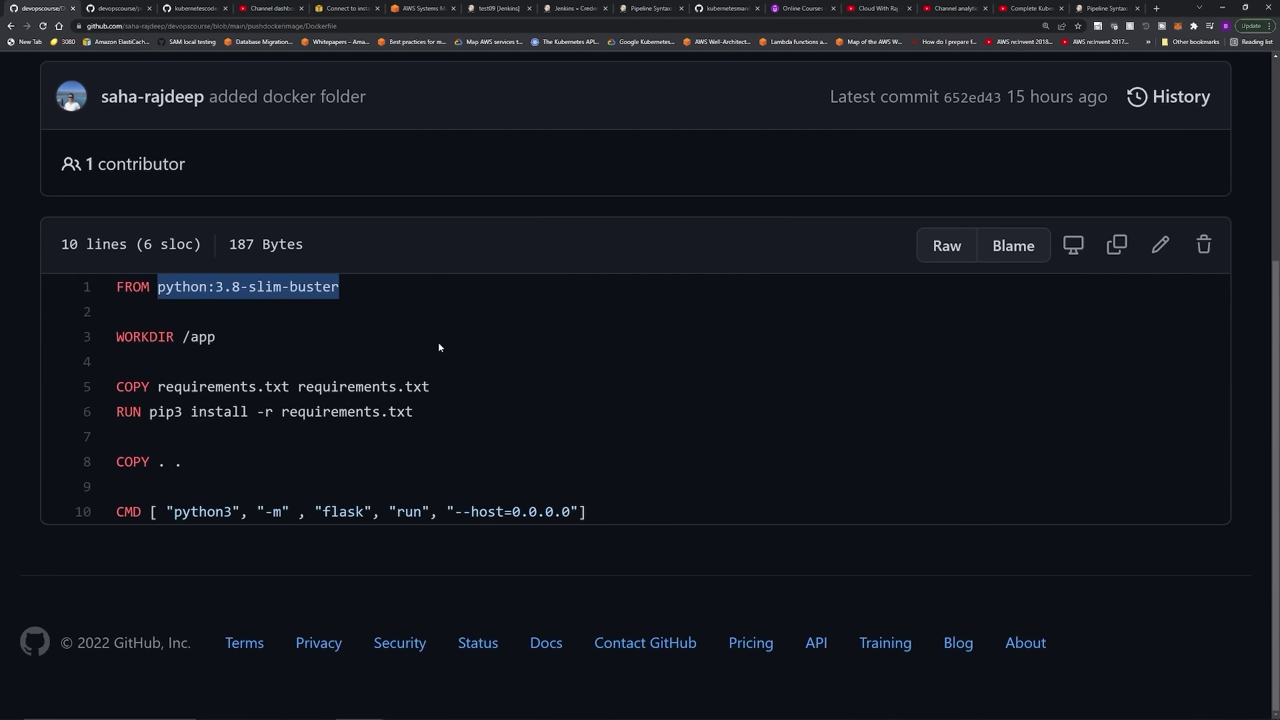
drag(216, 337, 182, 337)
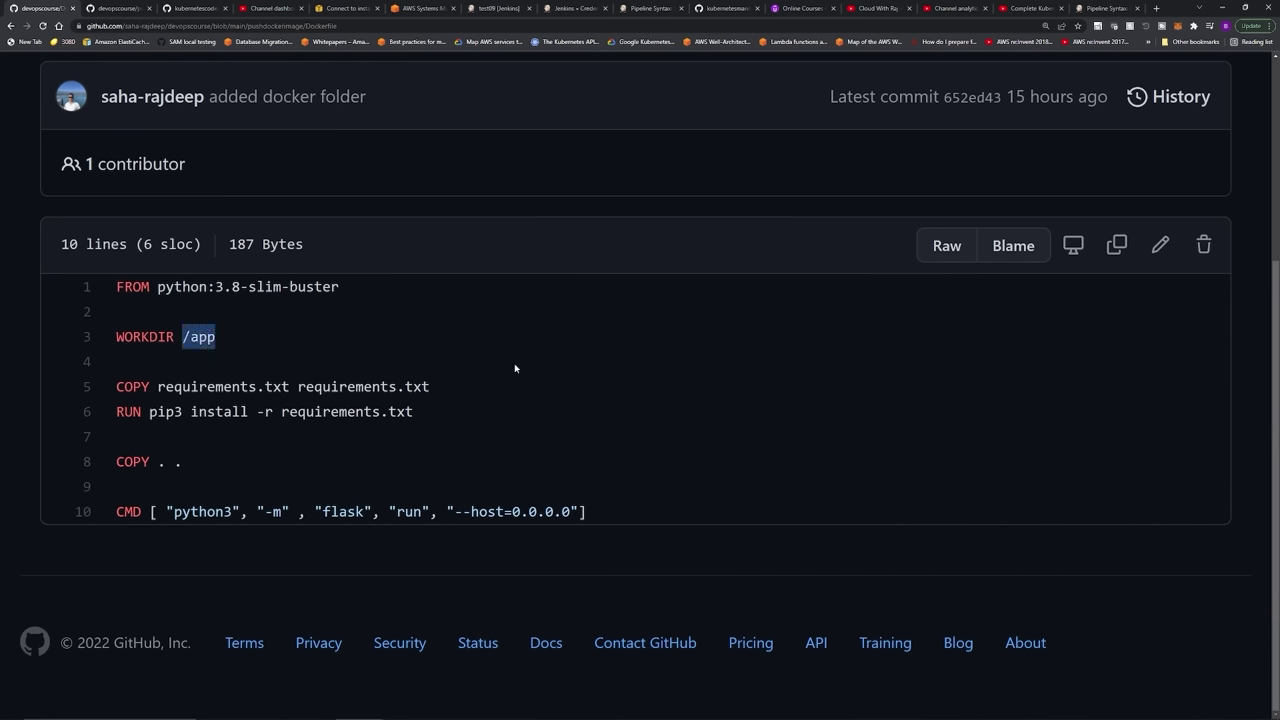
drag(430, 387, 297, 387)
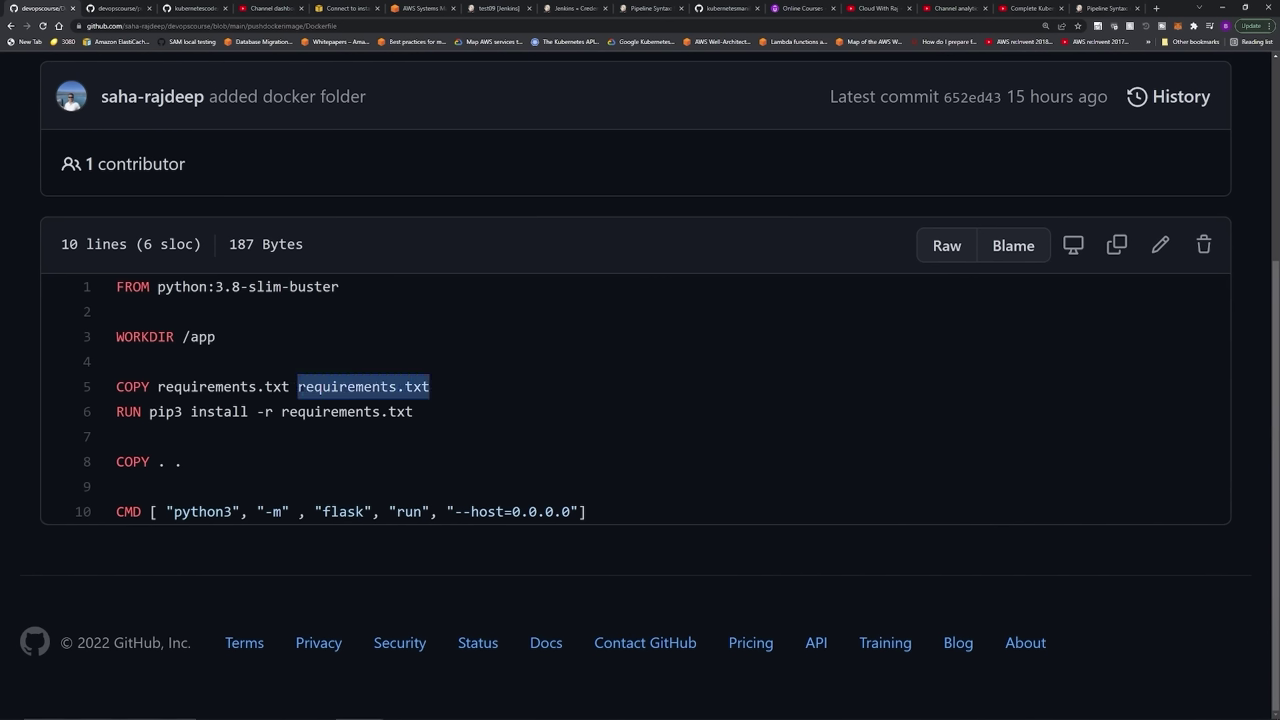
drag(414, 412, 116, 412)
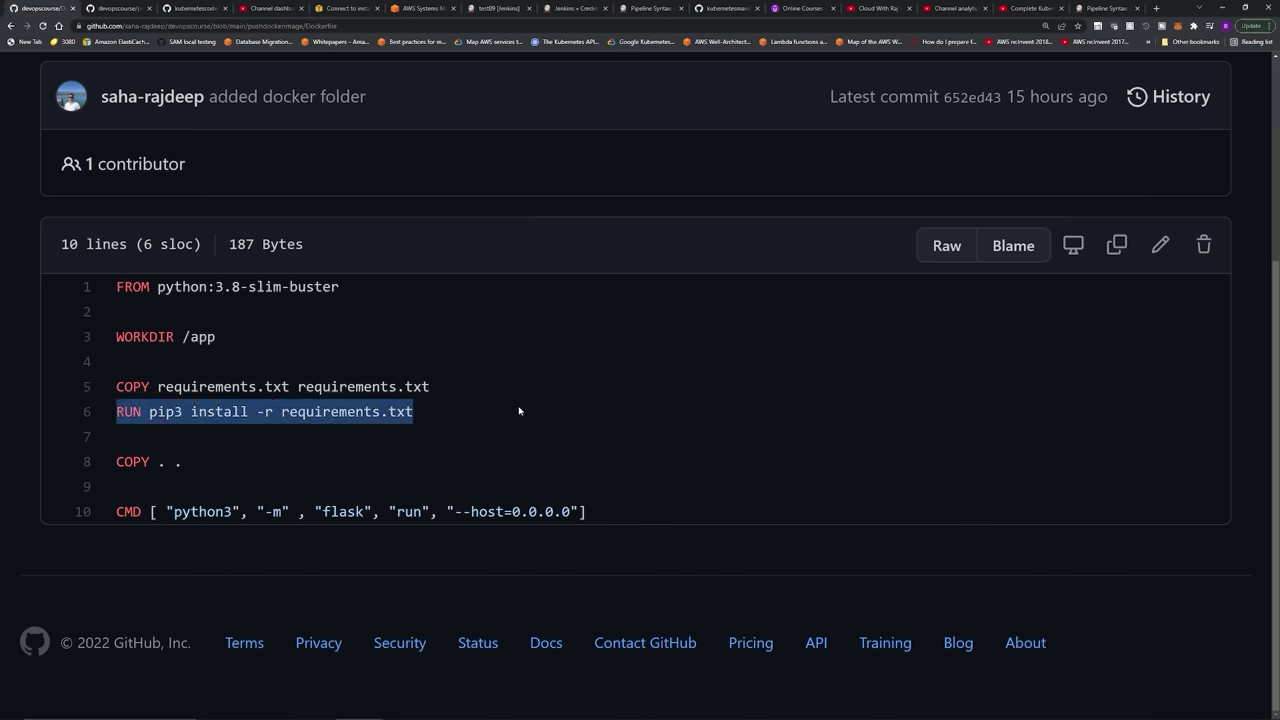
drag(234, 466, 116, 466)
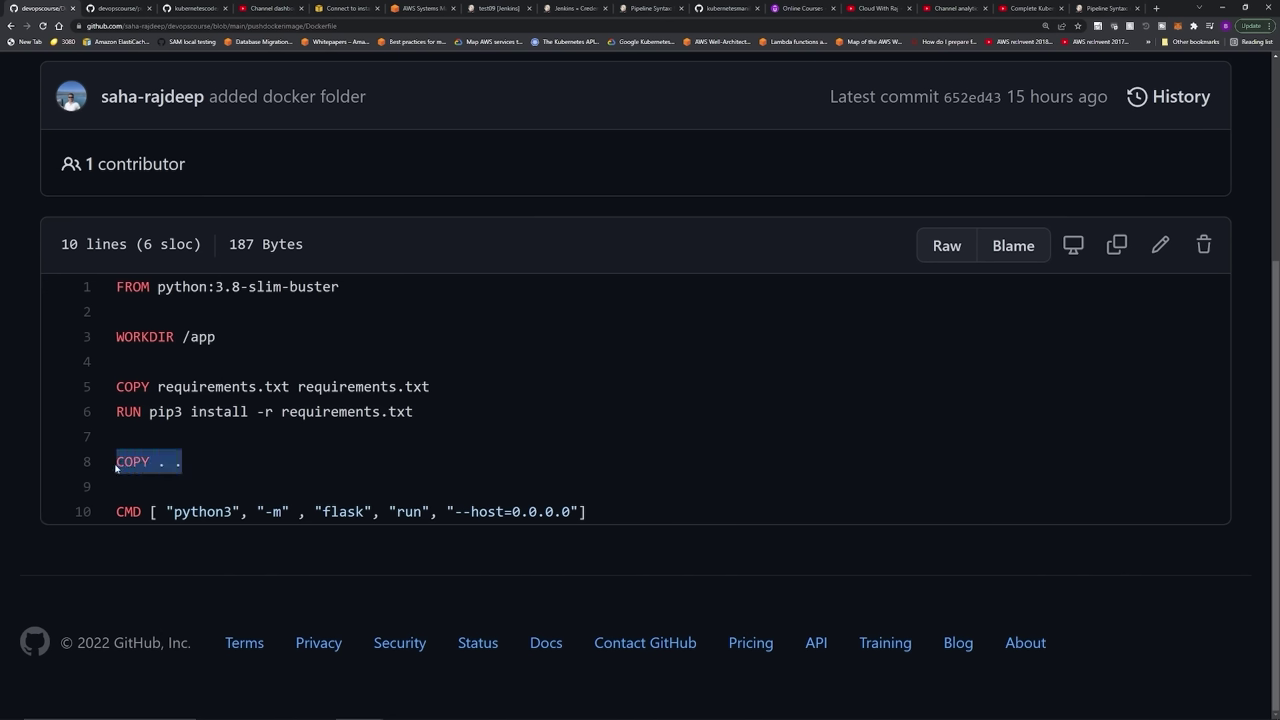
click(610, 518)
drag(610, 518, 112, 512)
key(alt+Left)
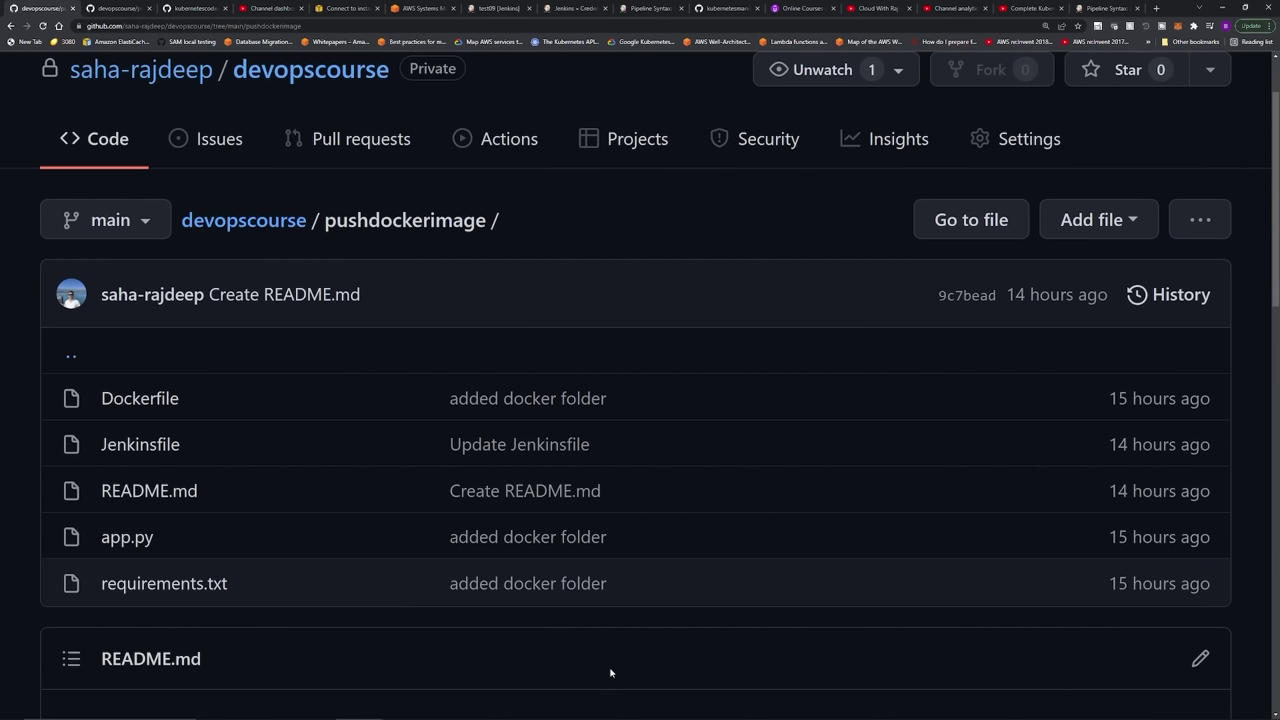
click(140, 444)
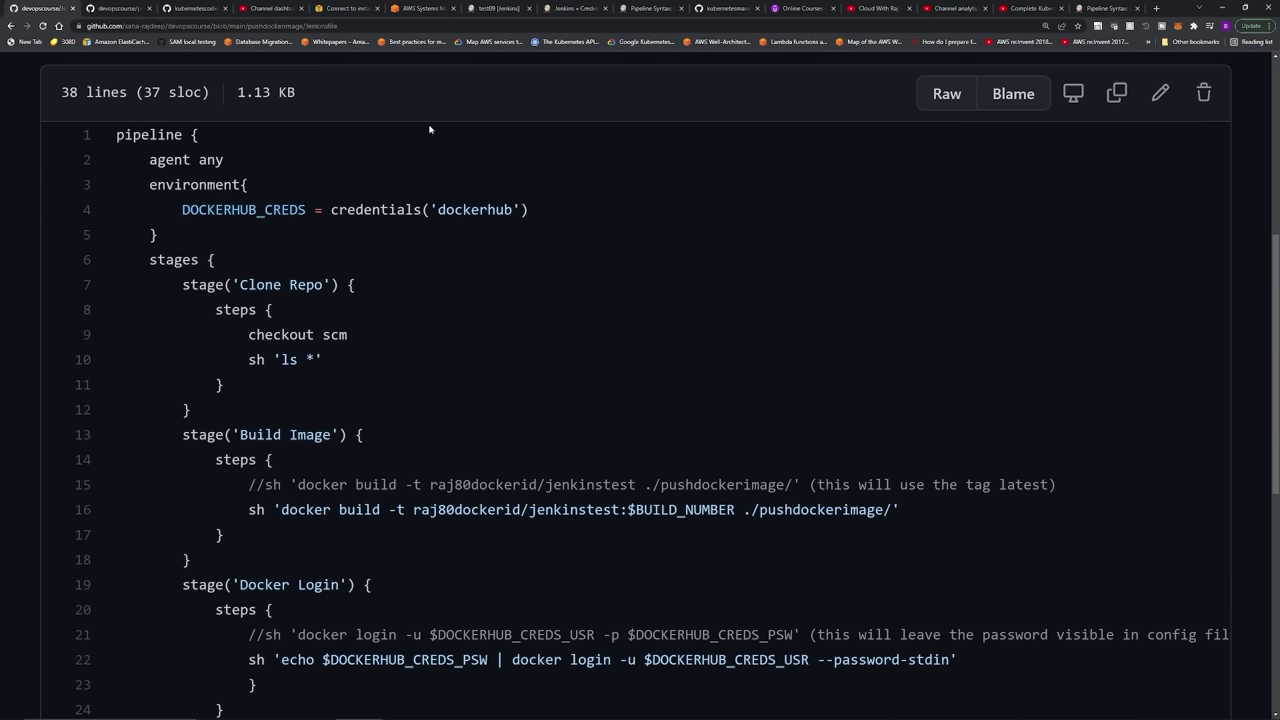
Match the Jenkins credential ID dockerhub to the Jenkinsfile's DOCKERHUB_CREDS credentials('dockerhub') entry.
click(572, 12)
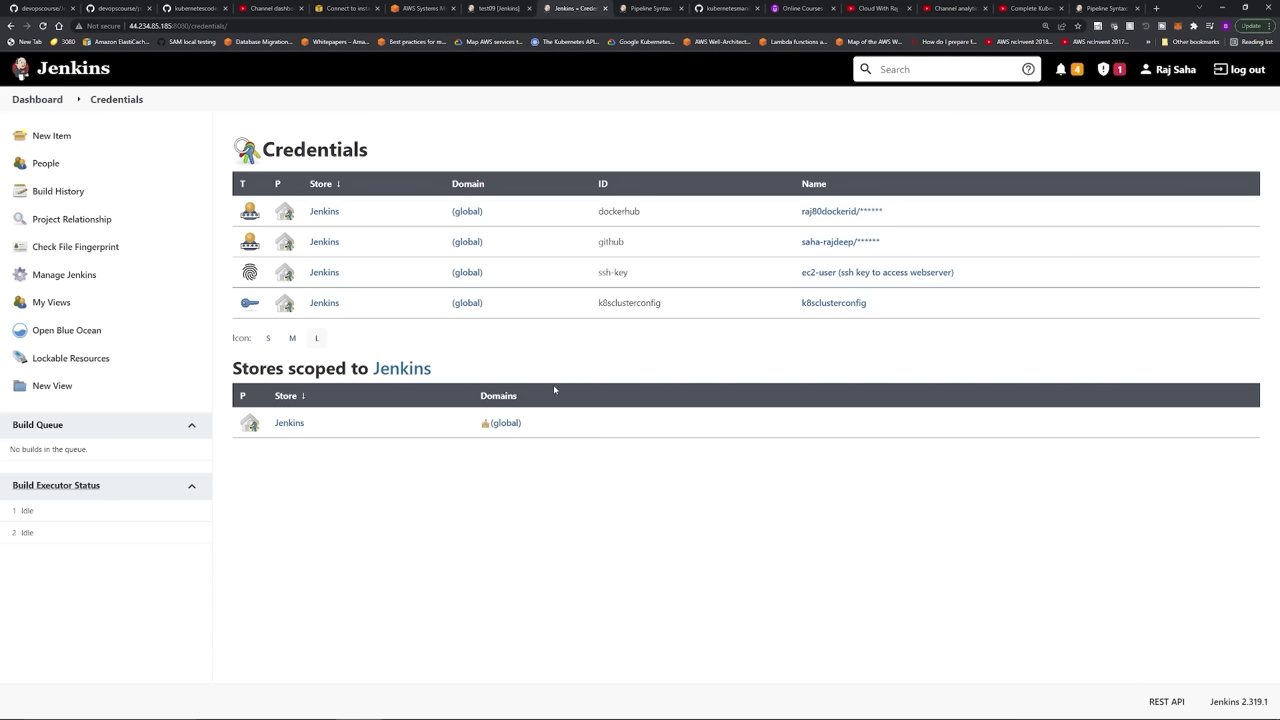
drag(642, 211, 581, 214)
click(40, 8)
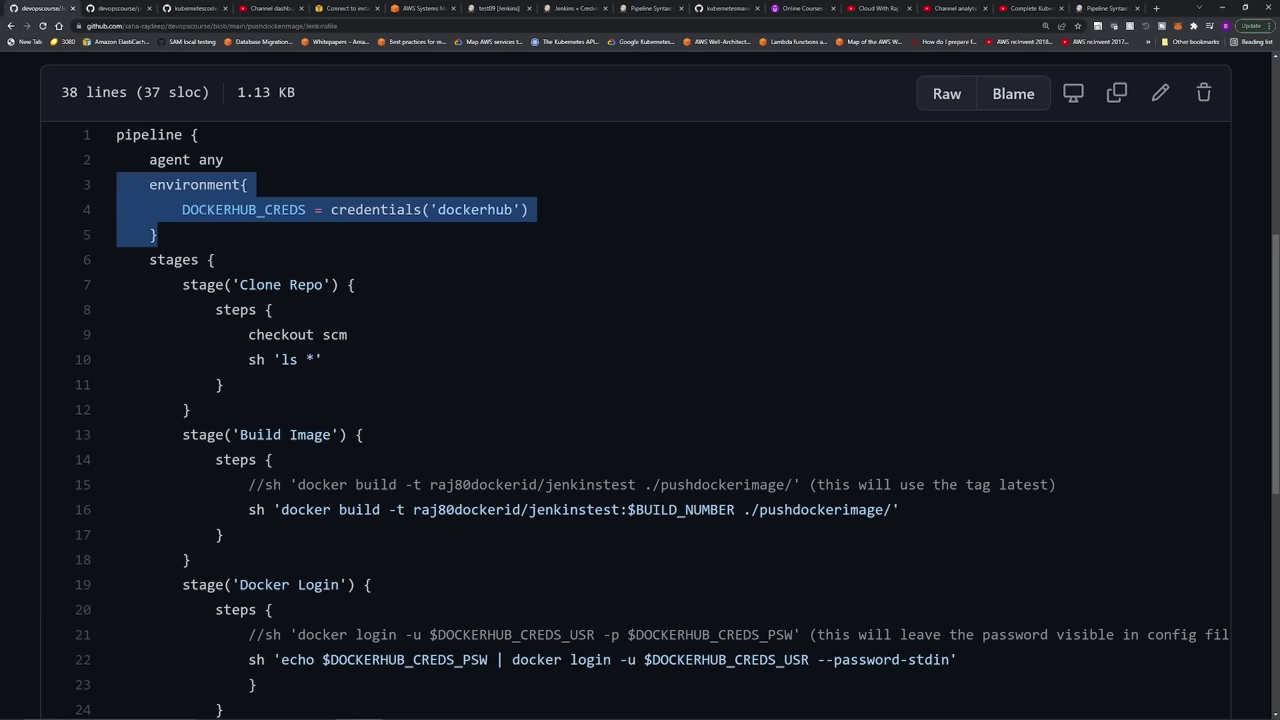
click(310, 233)
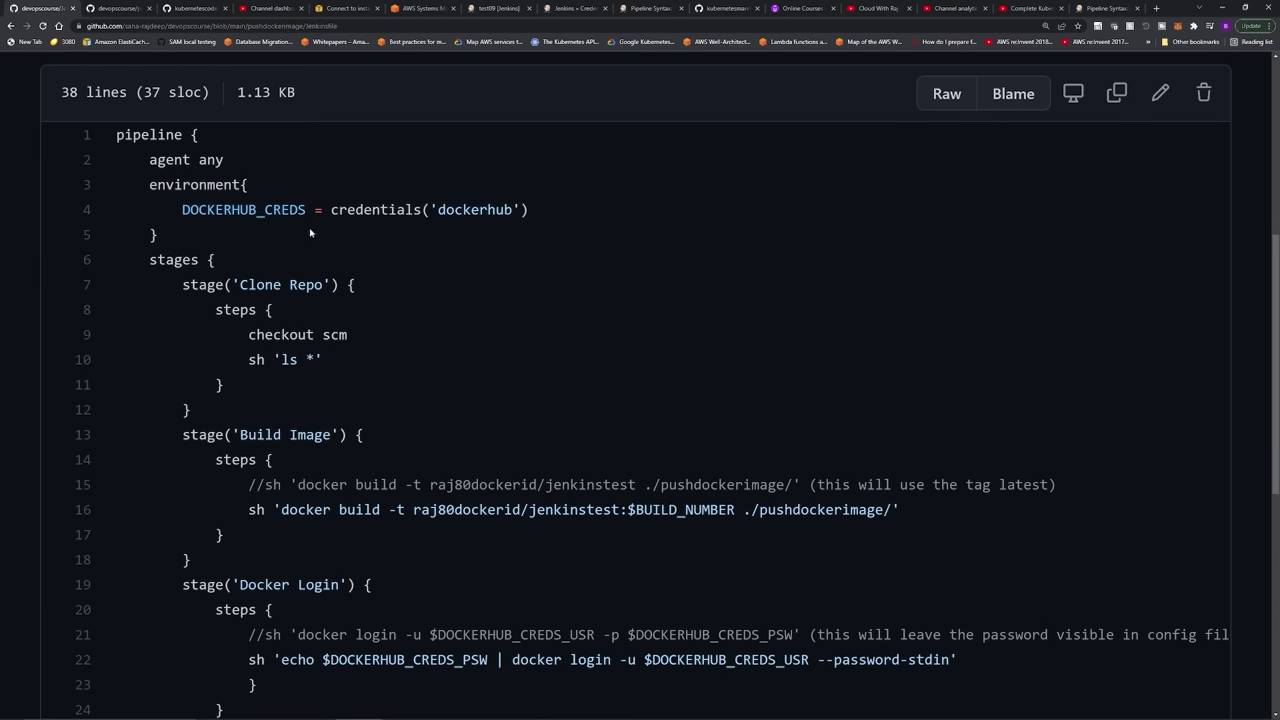
drag(182, 209, 306, 209)
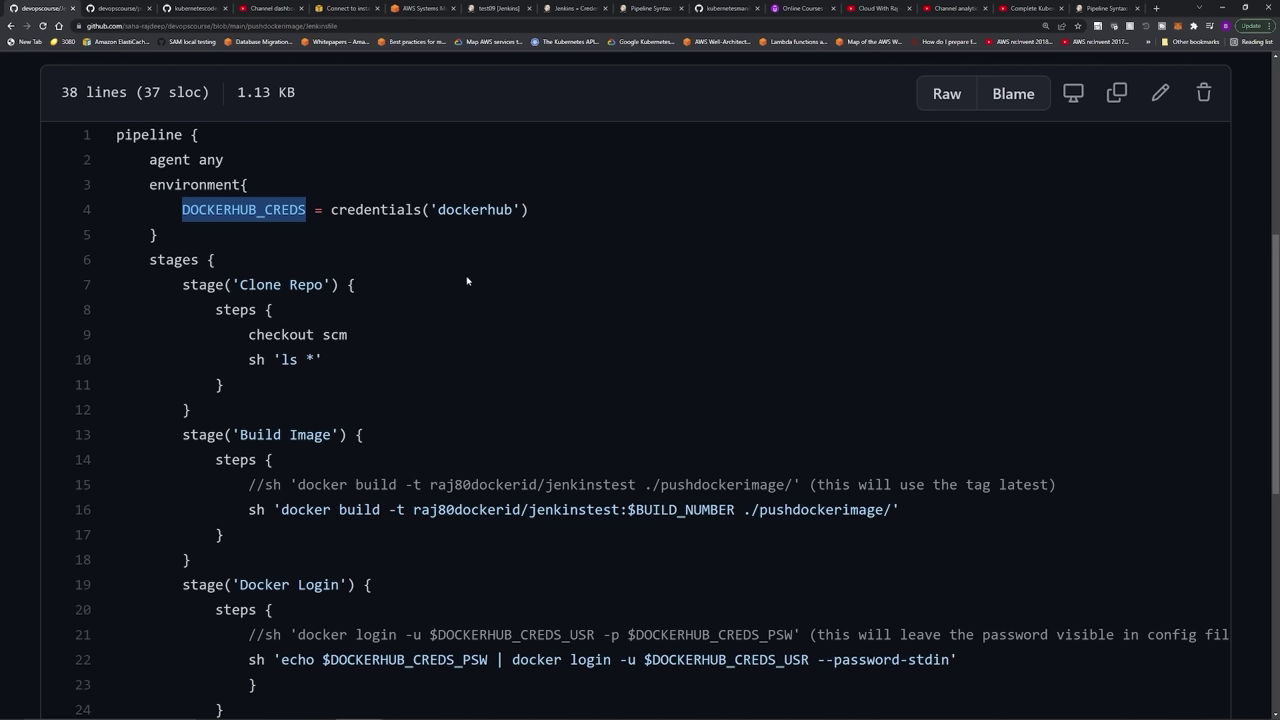
double_click(475, 209)
drag(306, 209, 182, 209)
Point out the stages block following the environment section in the Jenkinsfile.
click(464, 298)
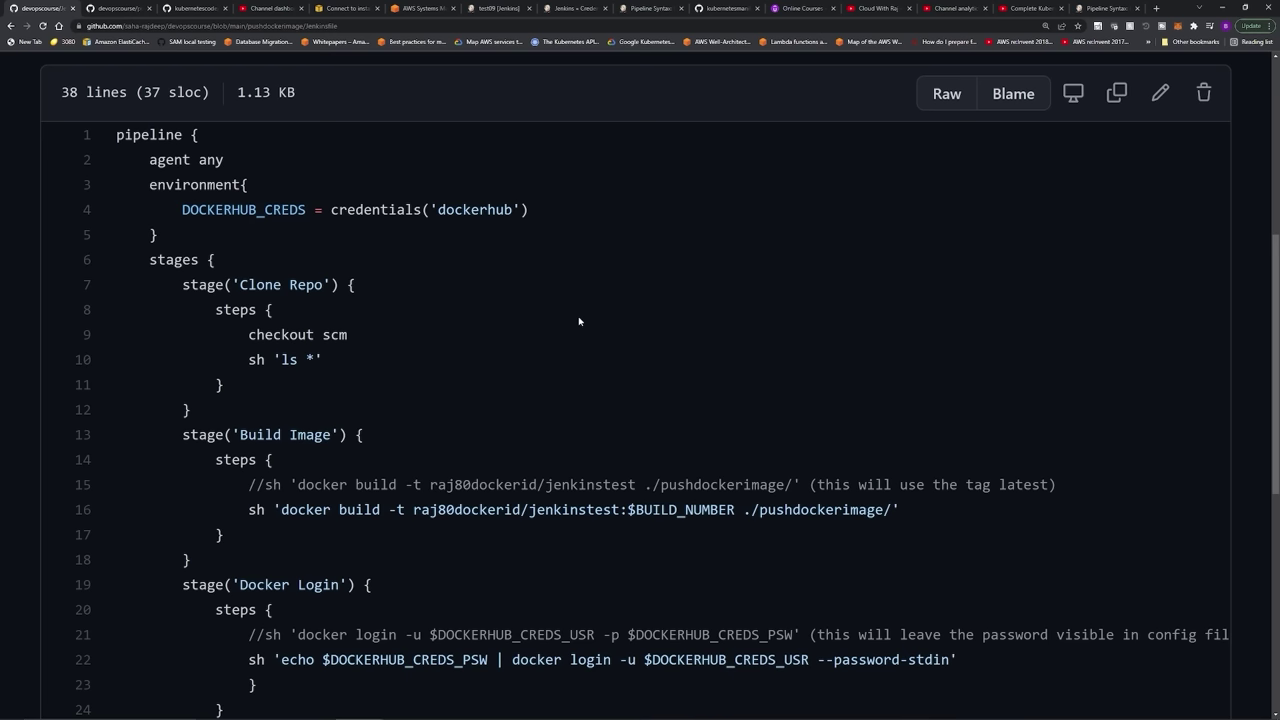
mouse_move(149, 260)
mouse_down()
mouse_move(207, 260)
mouse_move(186, 234)
mouse_move(339, 234)
mouse_up()
scroll(454, 278, down, 1)
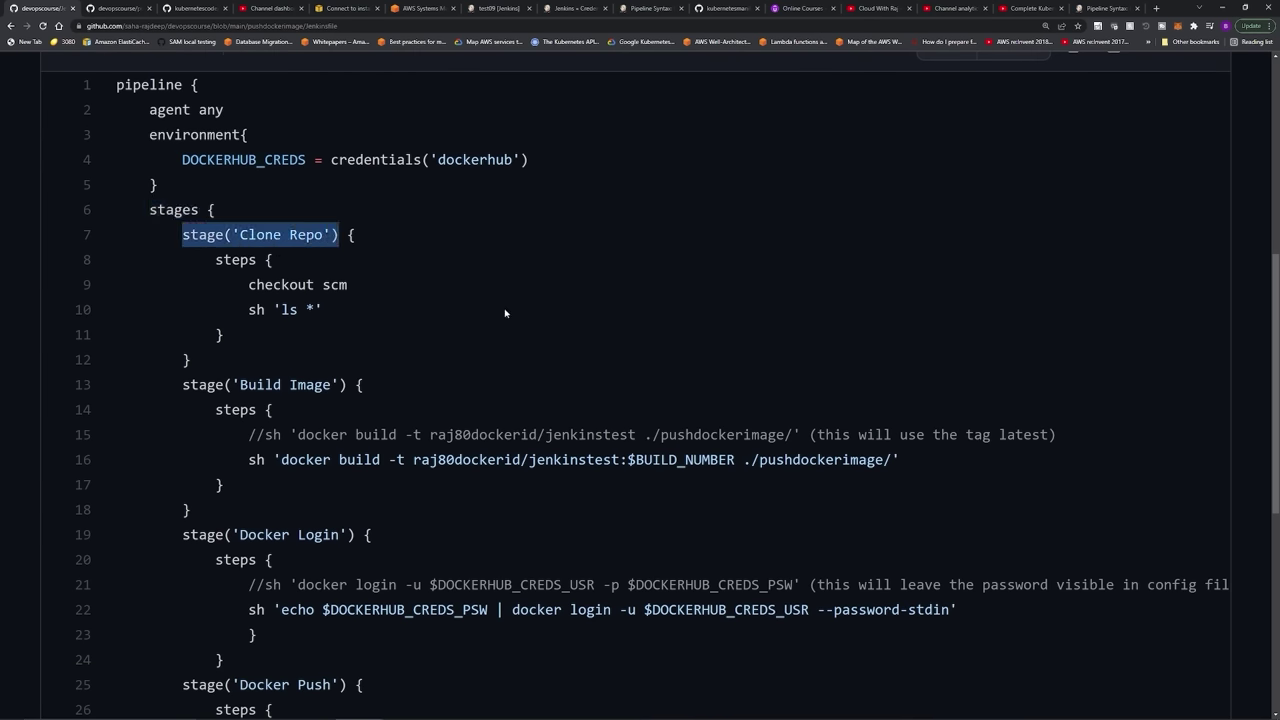
drag(349, 286, 248, 286)
click(416, 309)
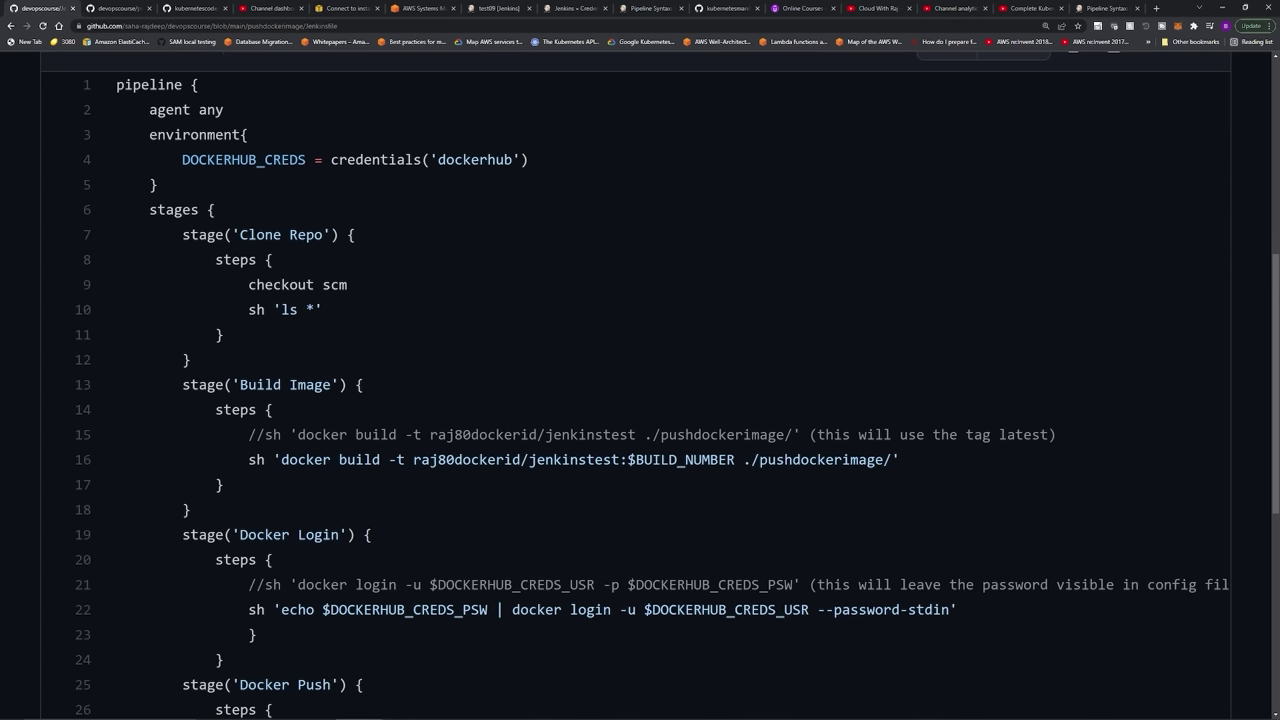
drag(248, 286, 348, 286)
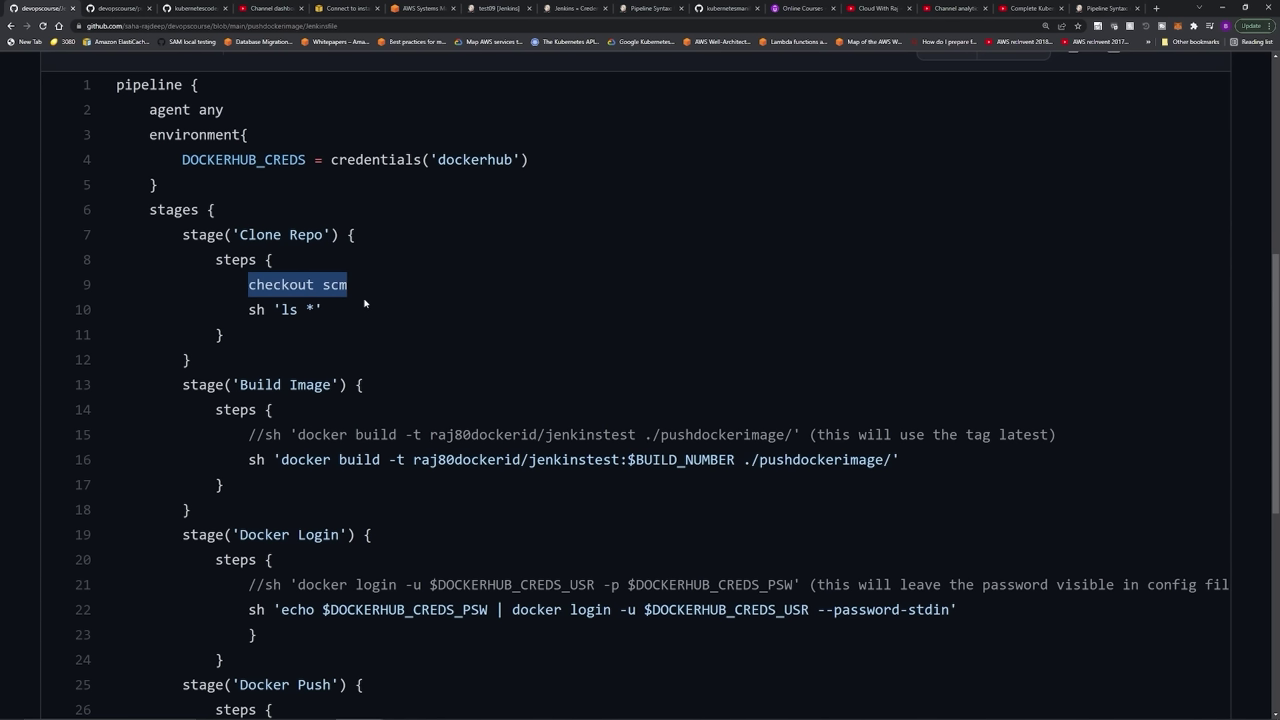
click(348, 316)
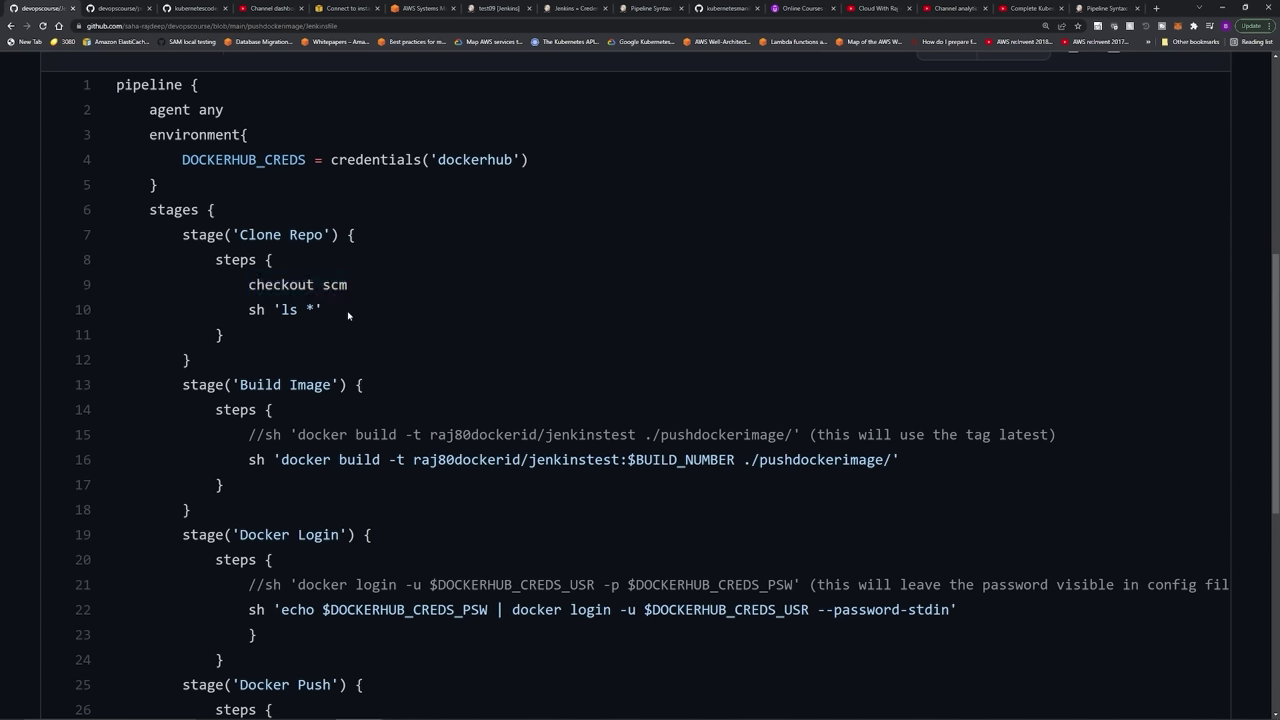
drag(348, 316, 247, 312)
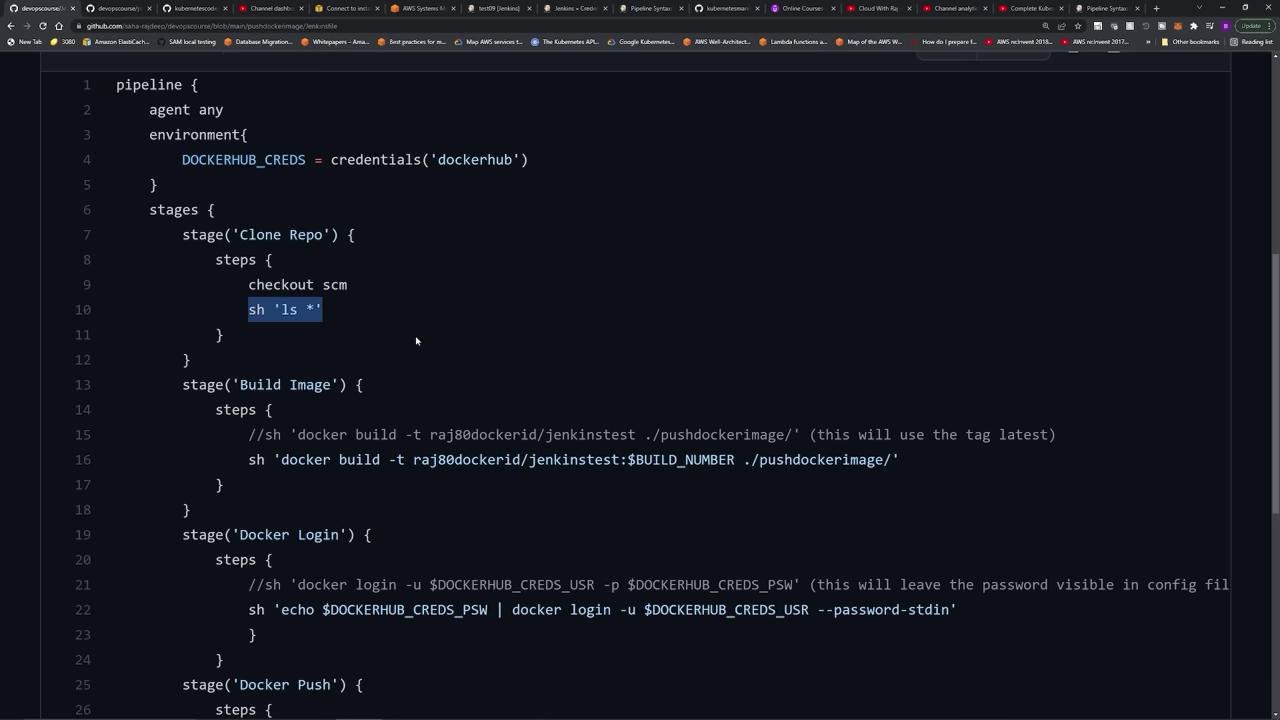
scroll(416, 340, down, 2)
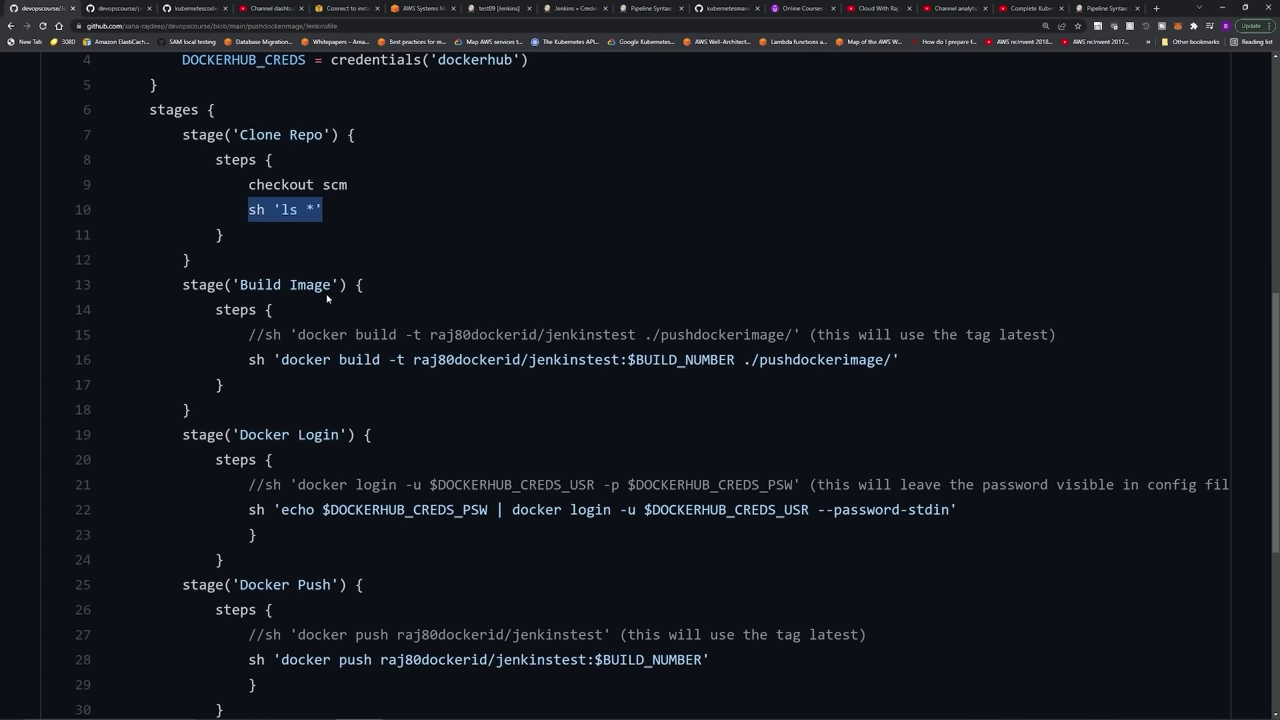
drag(340, 285, 240, 285)
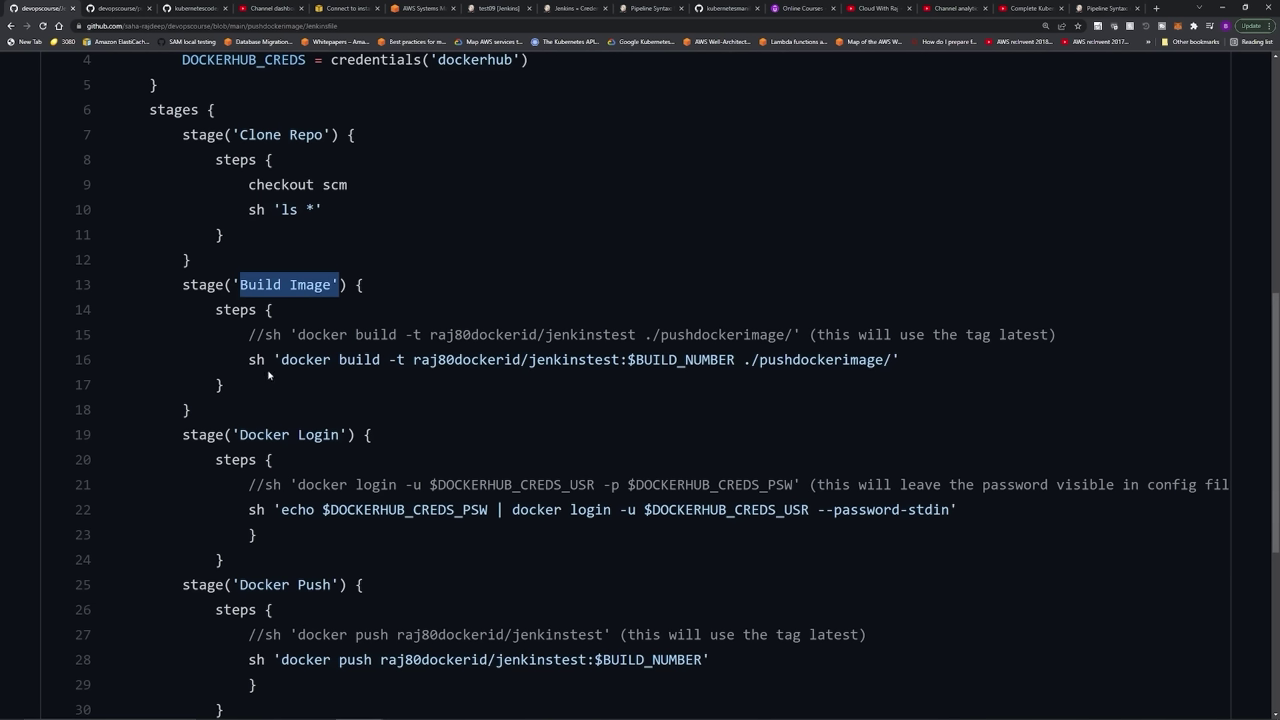
drag(265, 360, 405, 360)
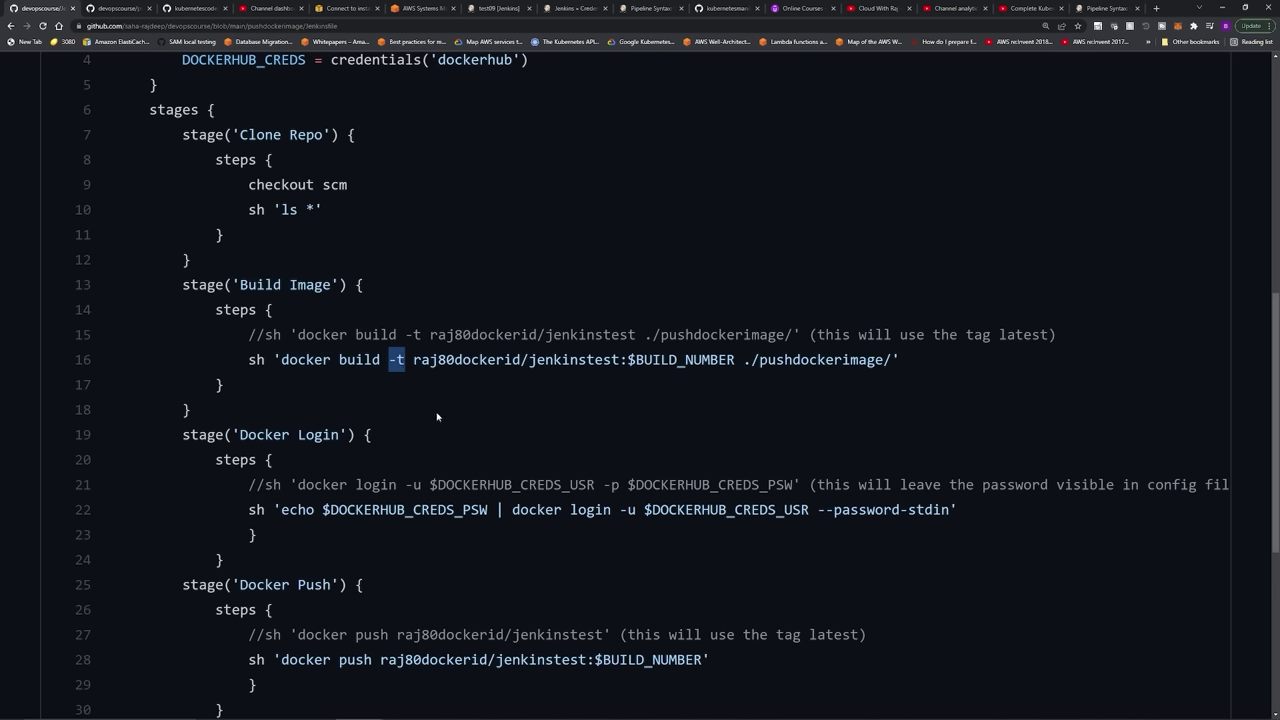
click(407, 397)
drag(248, 335, 1080, 336)
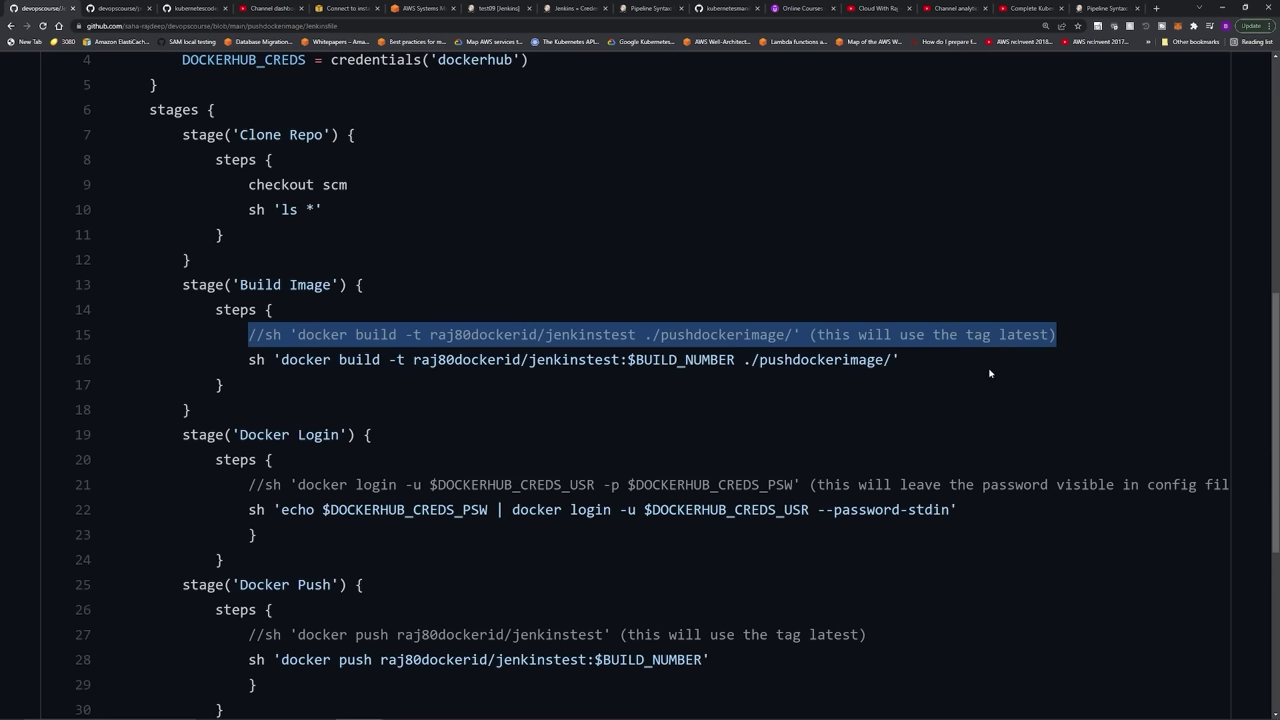
click(651, 378)
drag(620, 359, 736, 359)
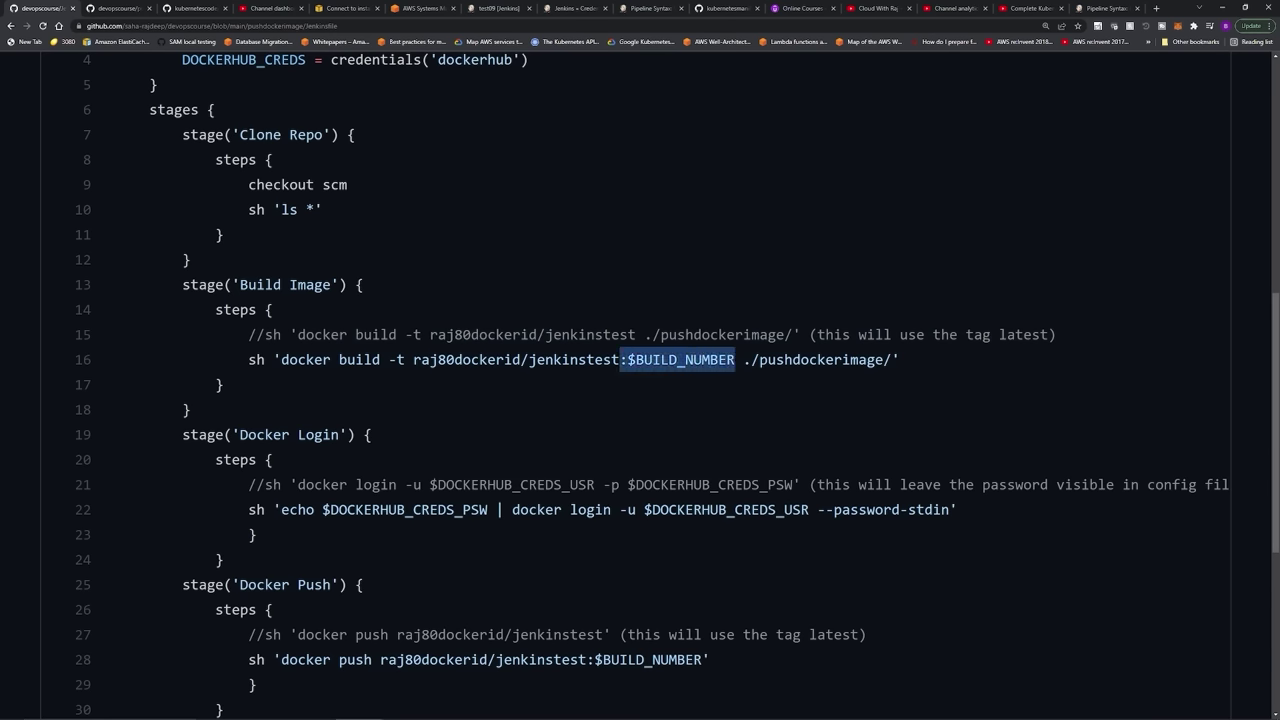
click(622, 323)
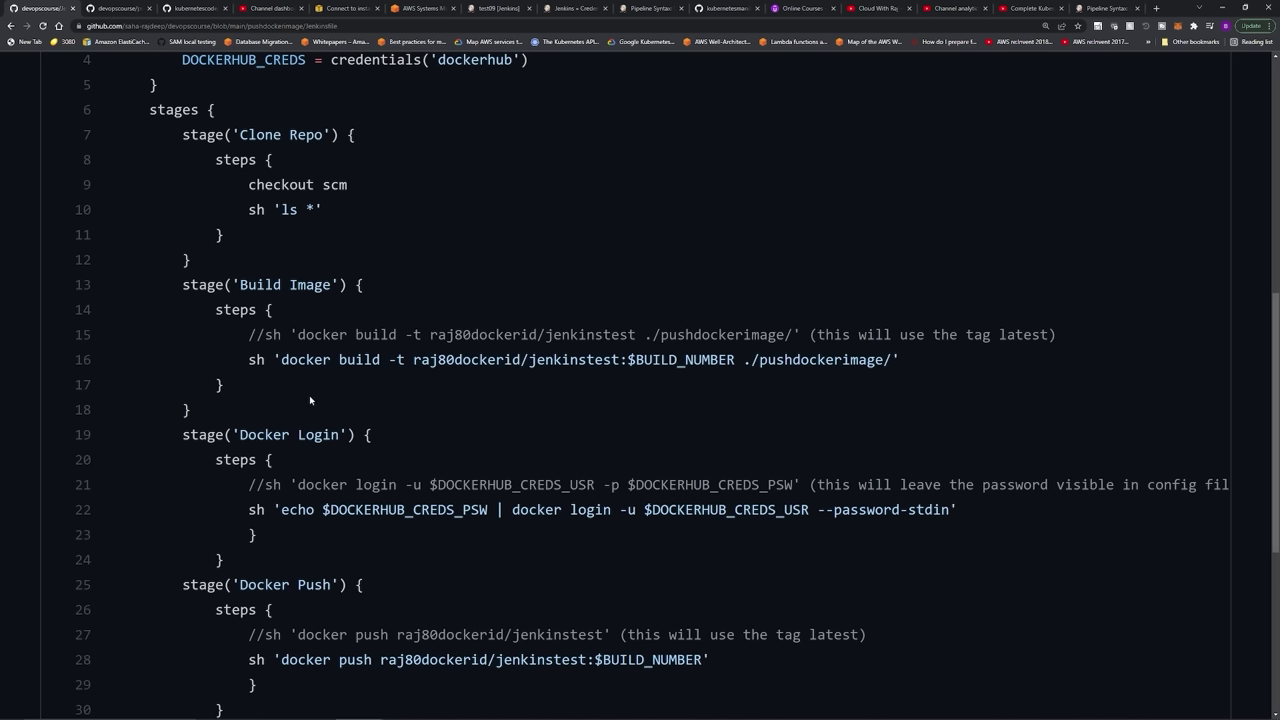
drag(636, 359, 735, 359)
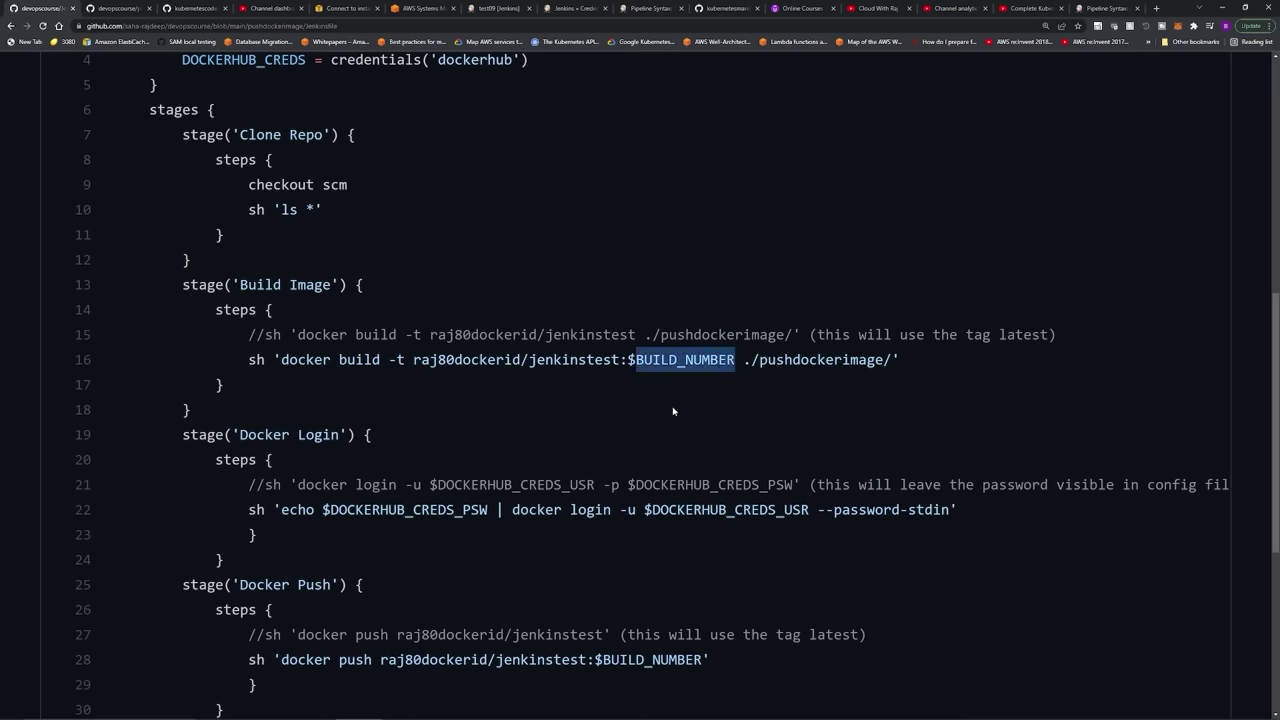
scroll(618, 408, up, 1)
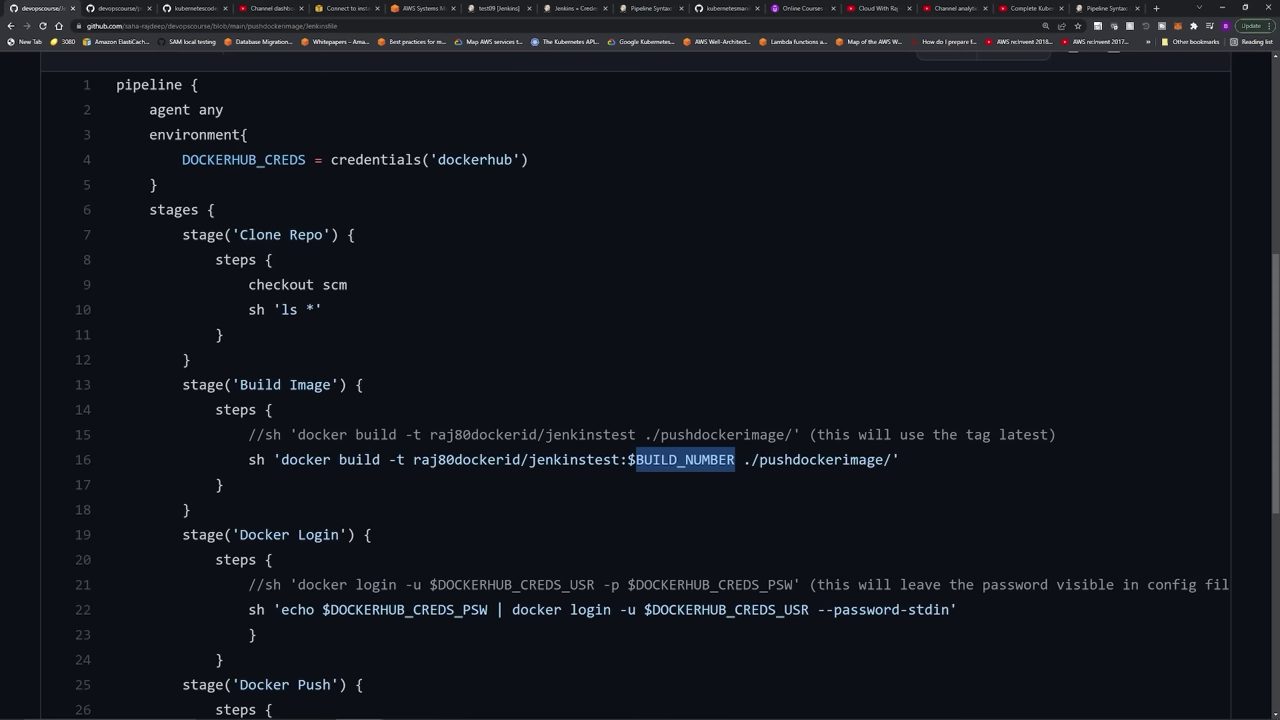
scroll(610, 340, down, 1)
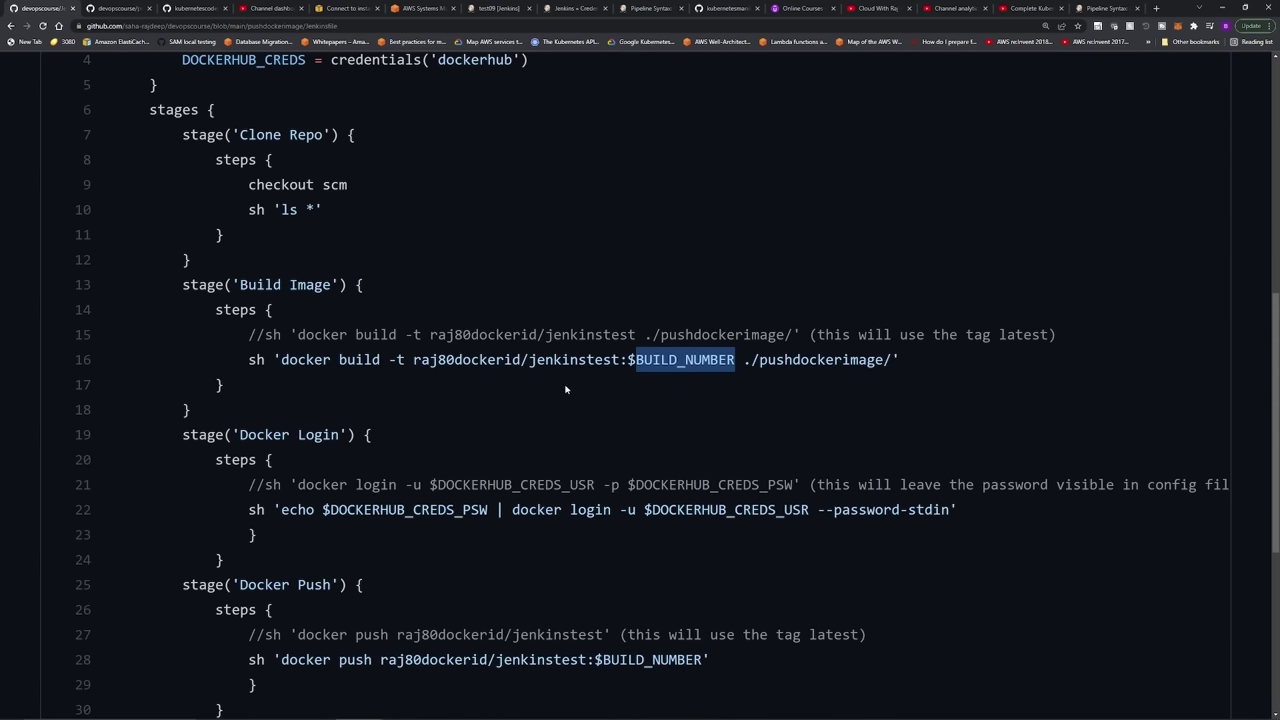
drag(413, 359, 620, 359)
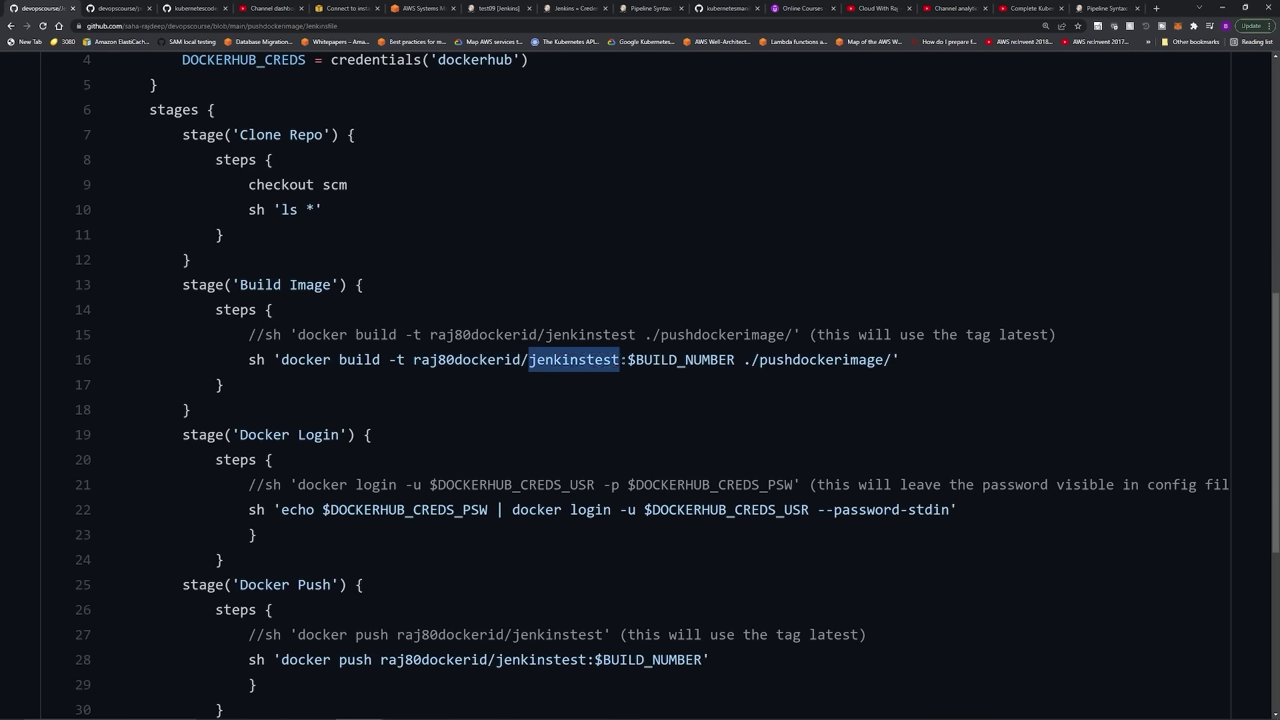
click(764, 387)
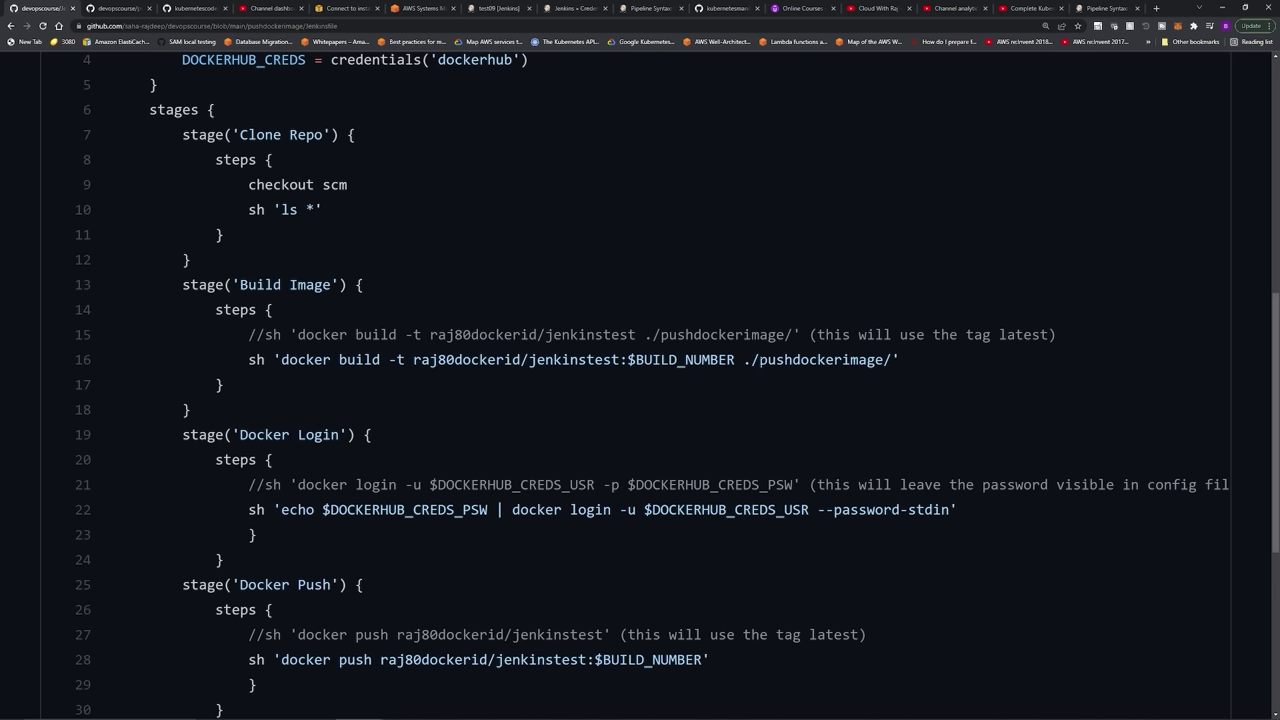
drag(760, 360, 891, 360)
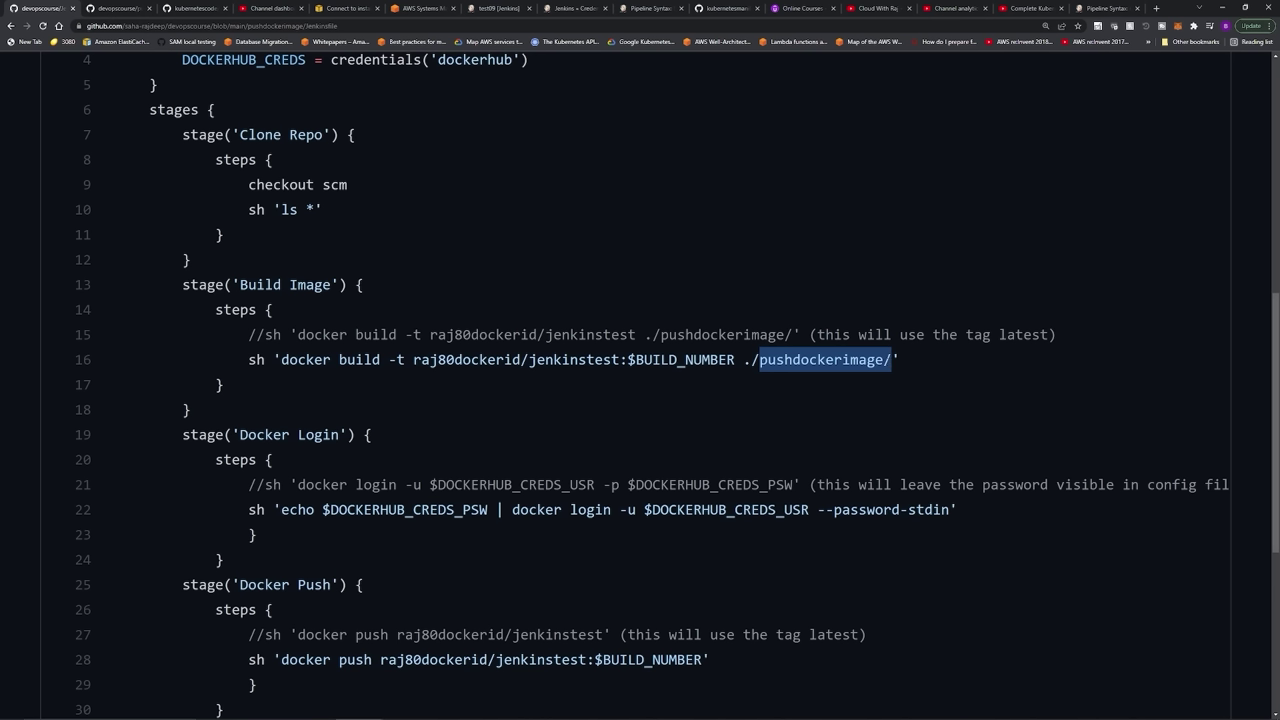
click(480, 399)
scroll(420, 380, down, 2)
drag(264, 335, 232, 335)
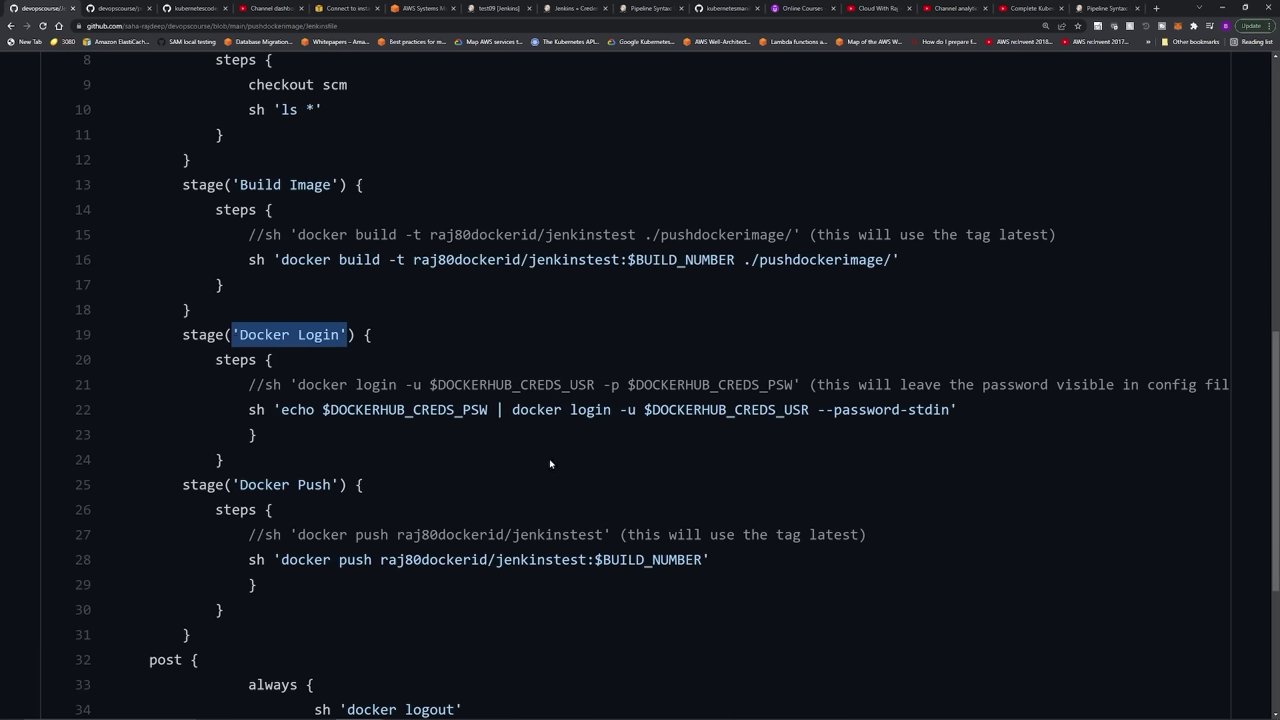
click(290, 340)
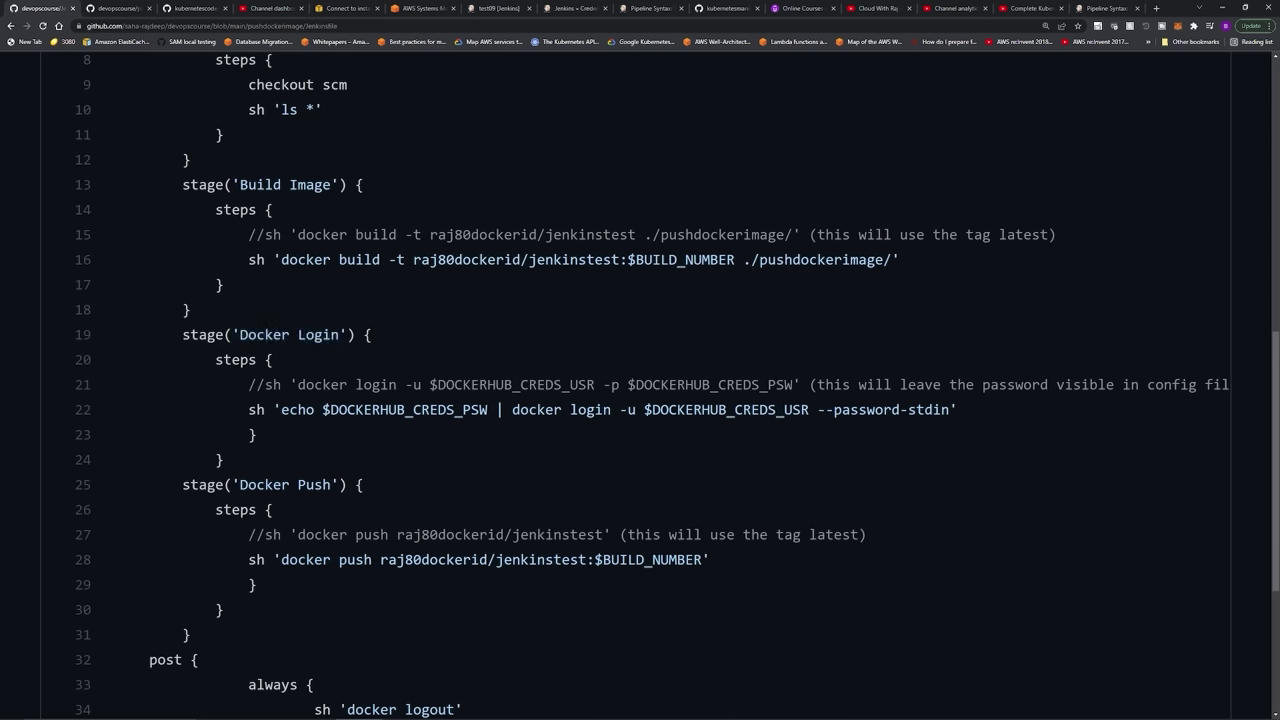
drag(405, 385, 800, 385)
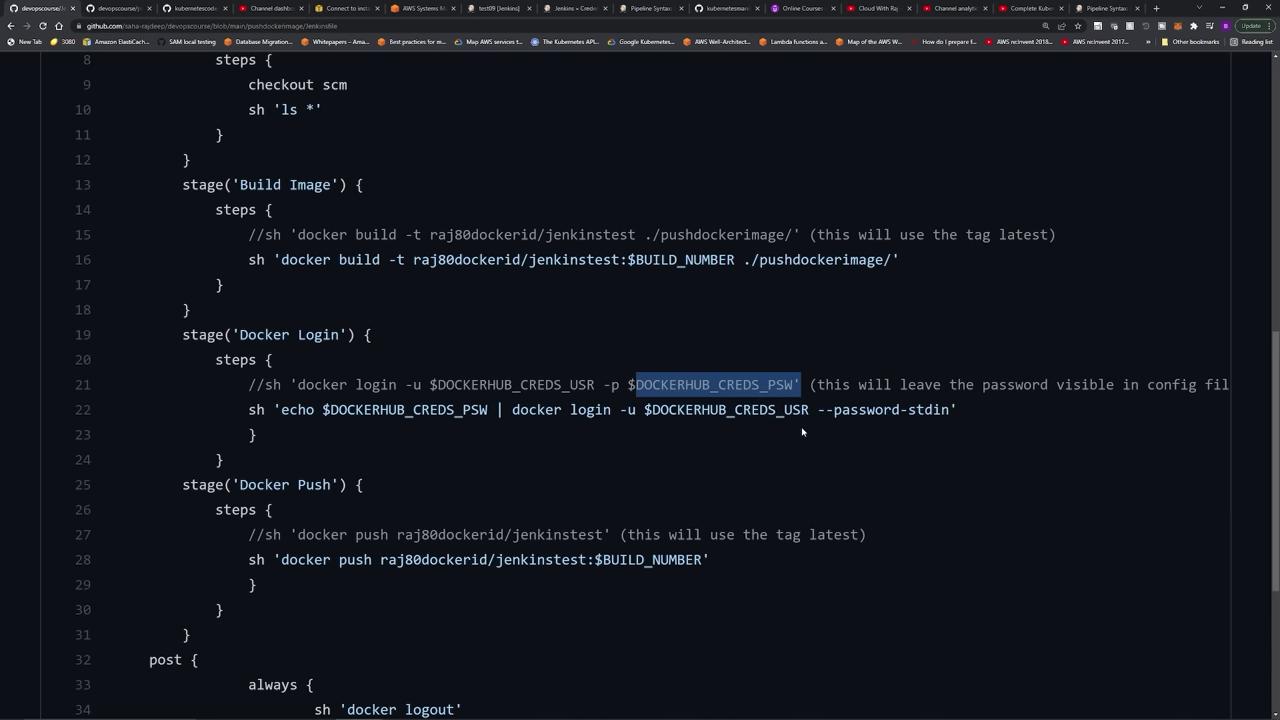
click(264, 429)
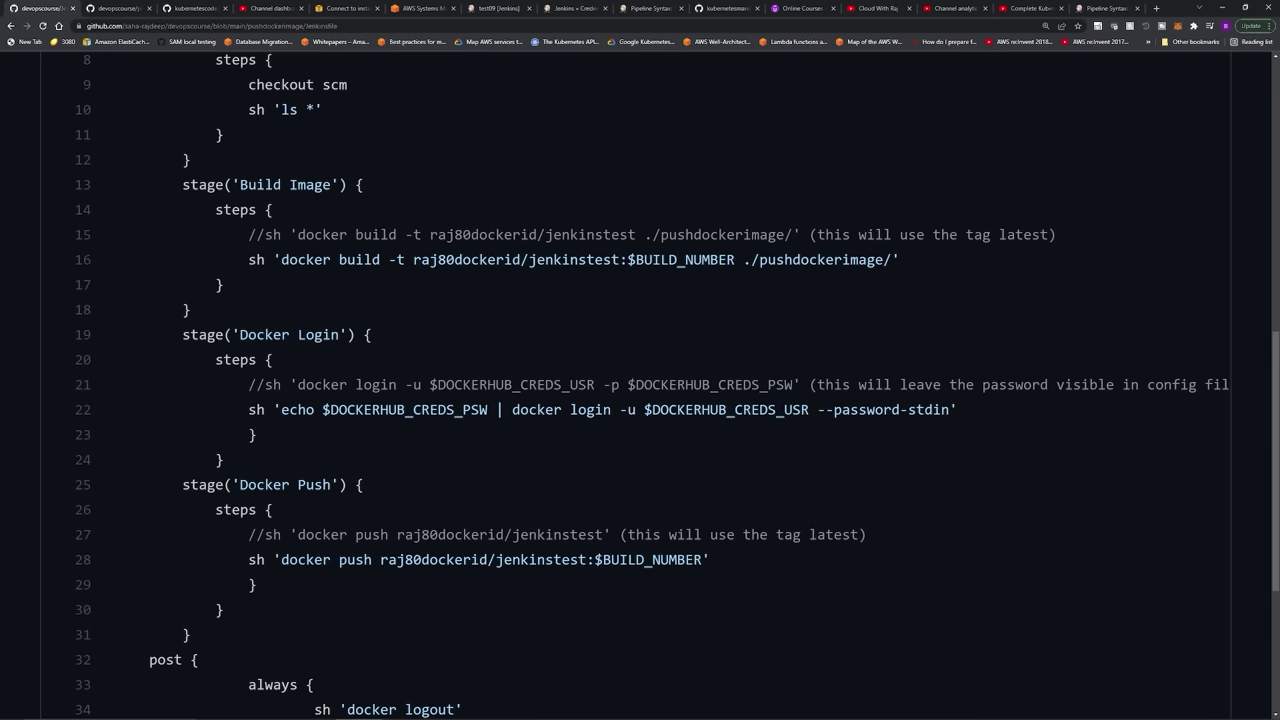
drag(242, 409, 972, 409)
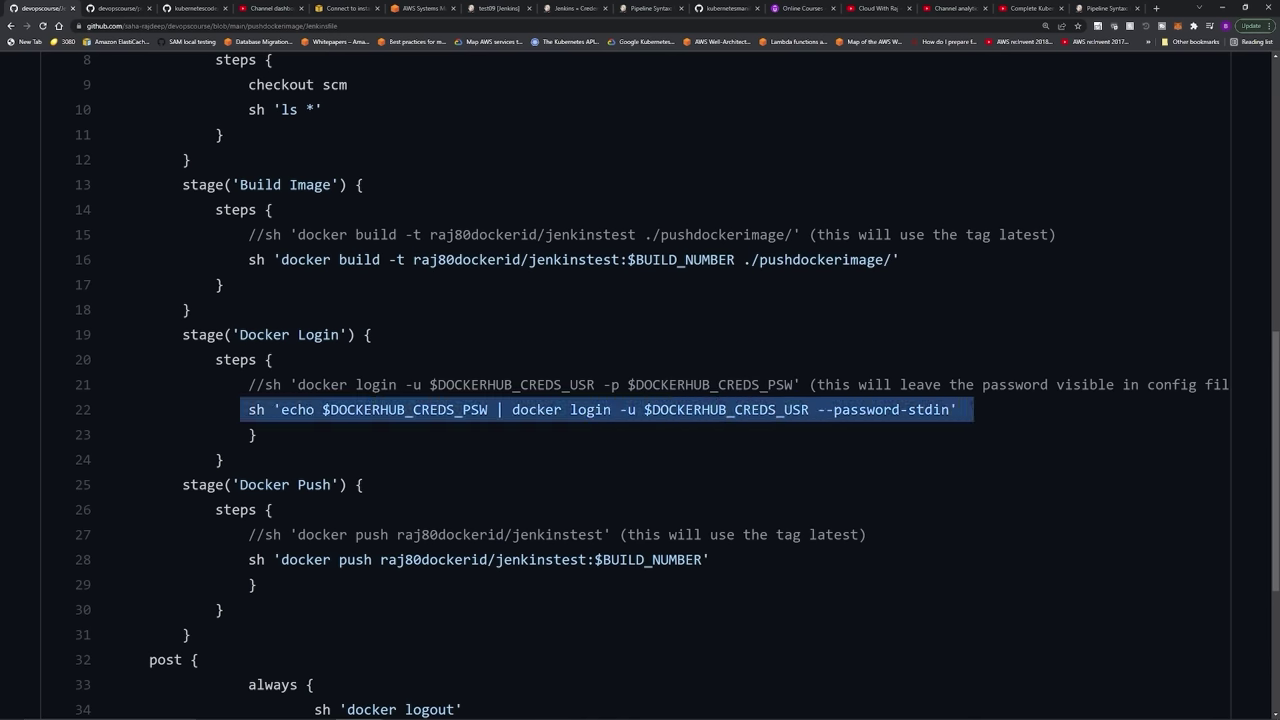
drag(330, 409, 488, 409)
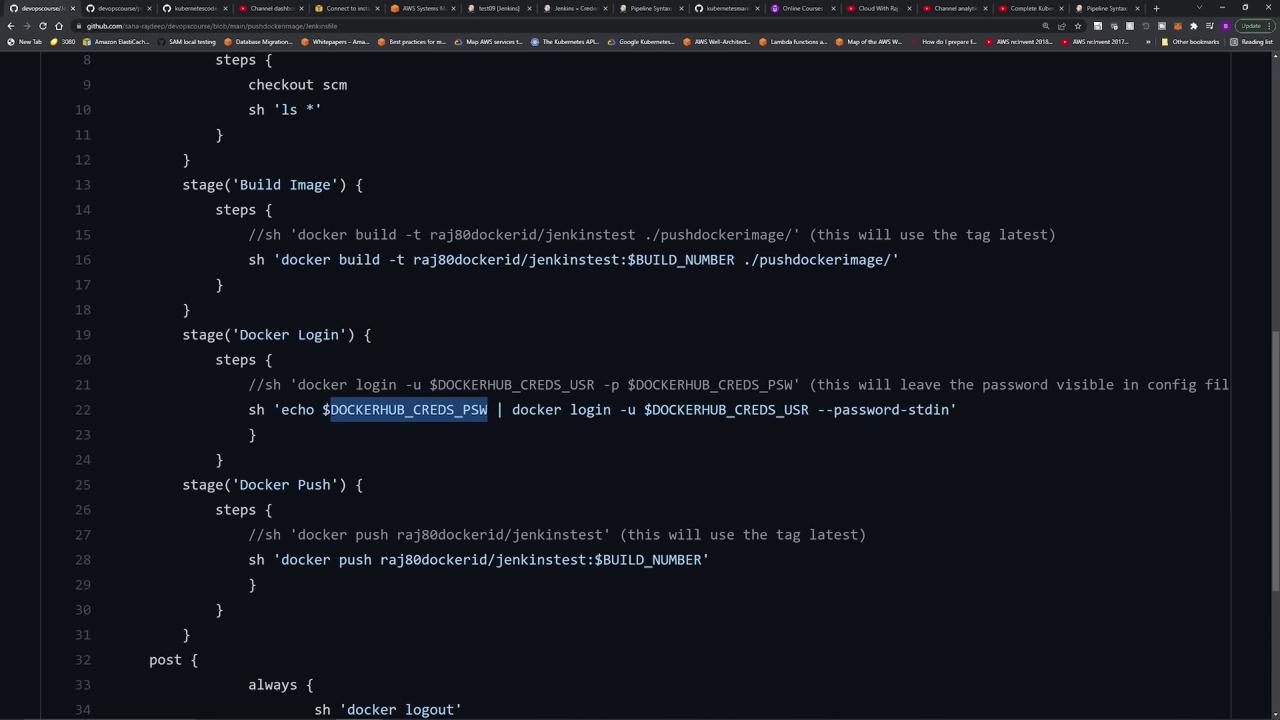
drag(818, 409, 949, 409)
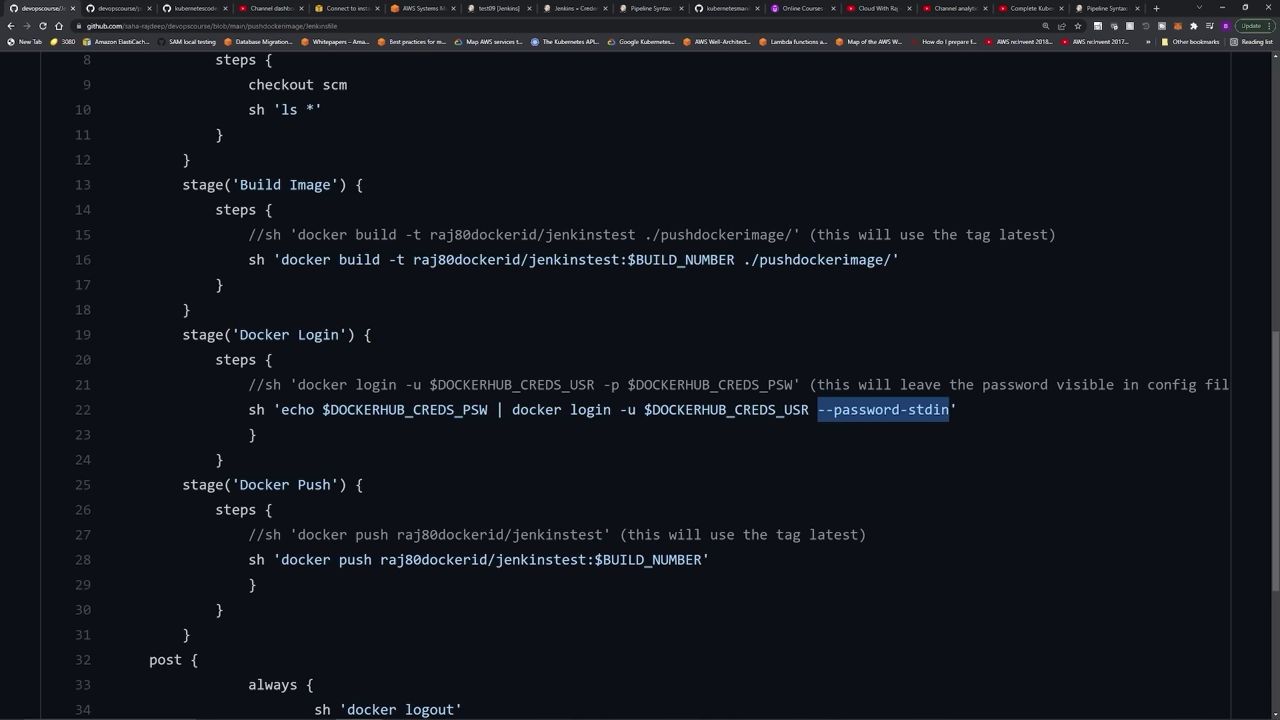
drag(512, 409, 636, 409)
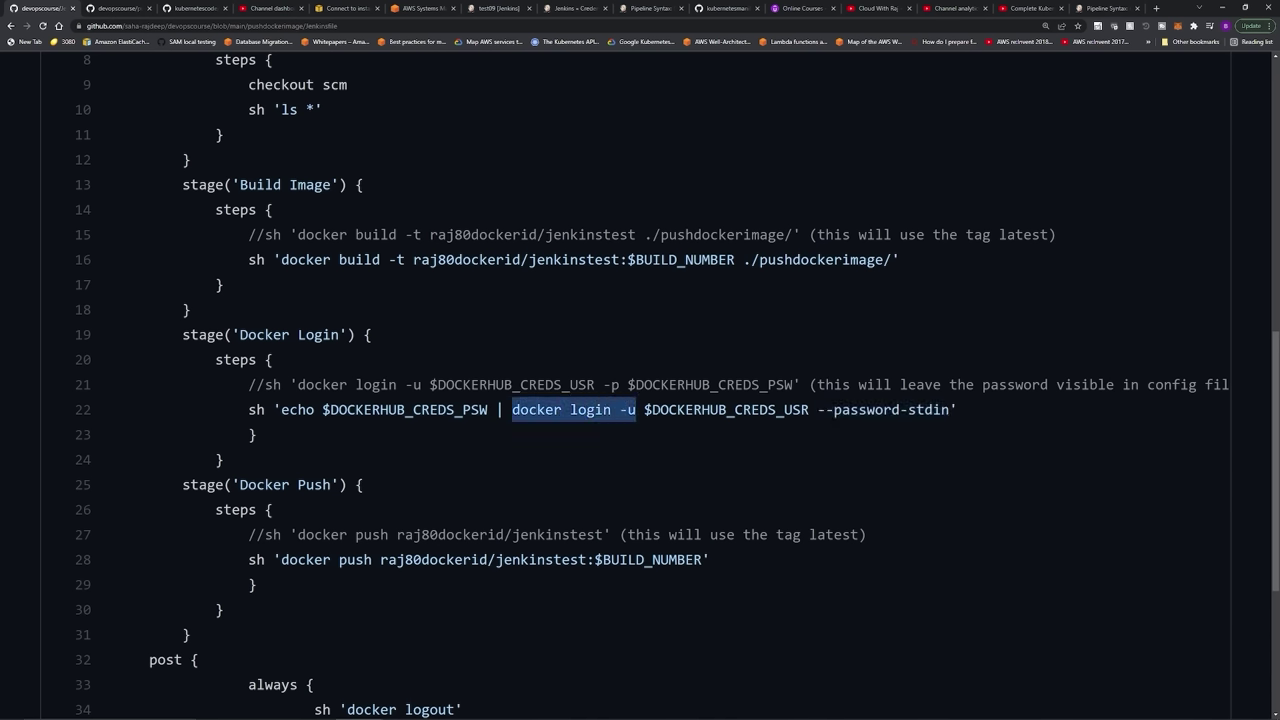
double_click(730, 409)
drag(818, 409, 950, 409)
scroll(640, 400, down, 1)
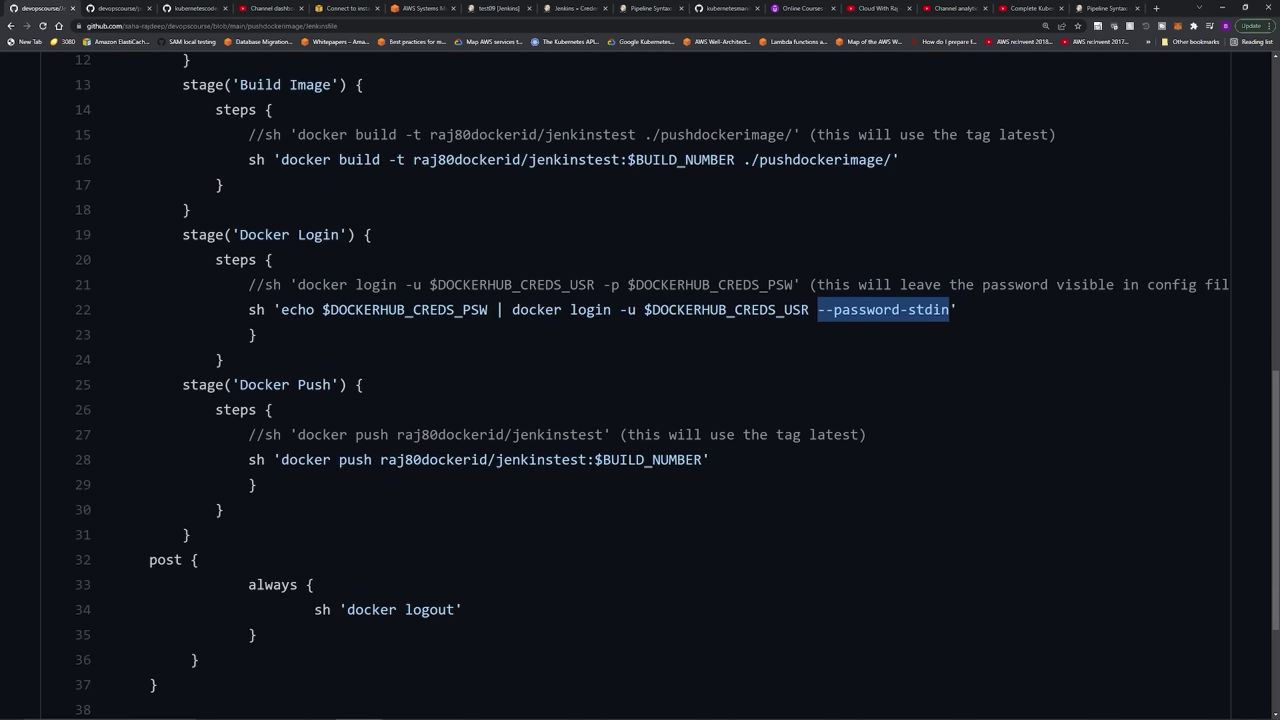
Review the Docker Push stage's jenkinstest:$BUILD_NUMBER push and the commented-out line 27 command.
drag(240, 384, 332, 384)
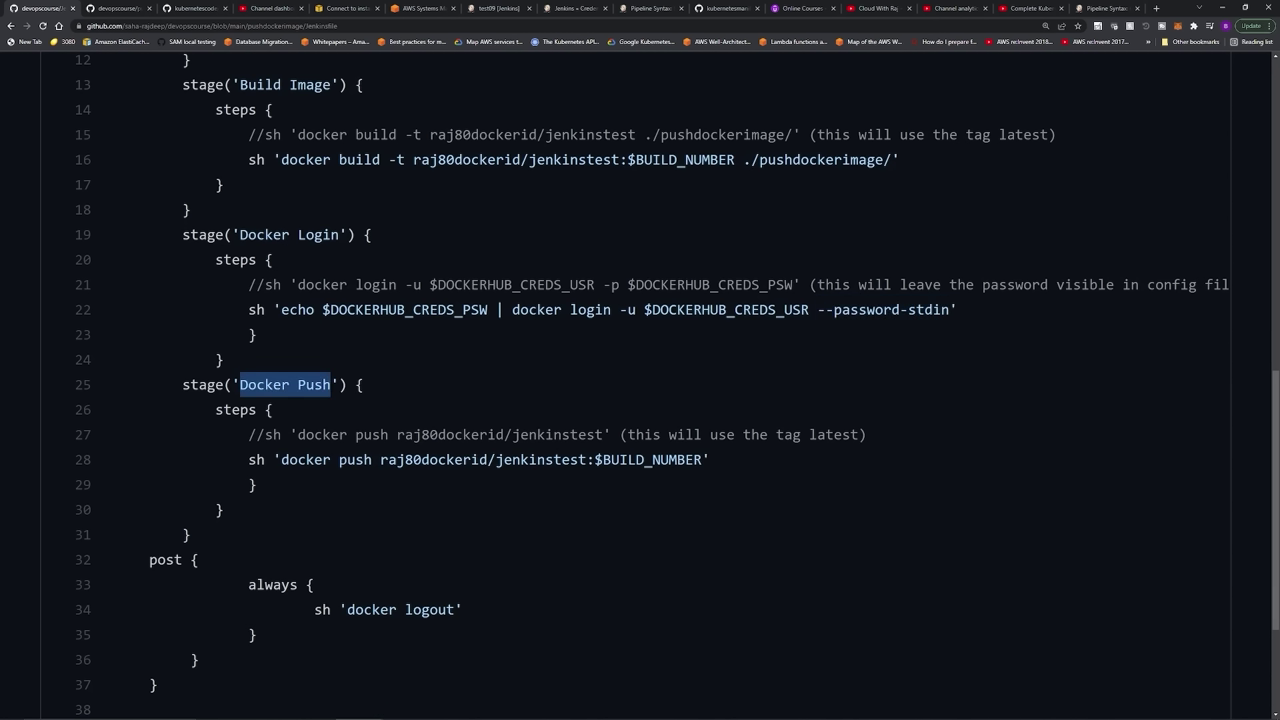
click(325, 429)
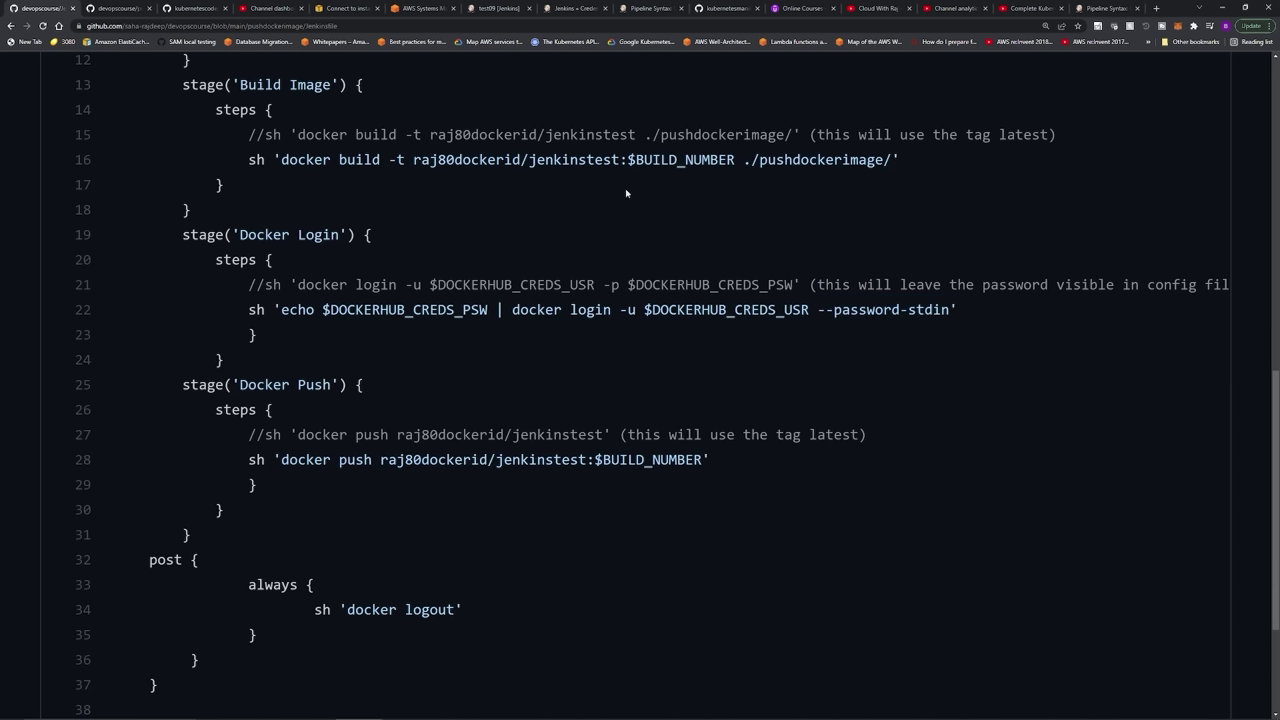
drag(702, 459, 594, 459)
click(594, 459)
drag(264, 434, 872, 436)
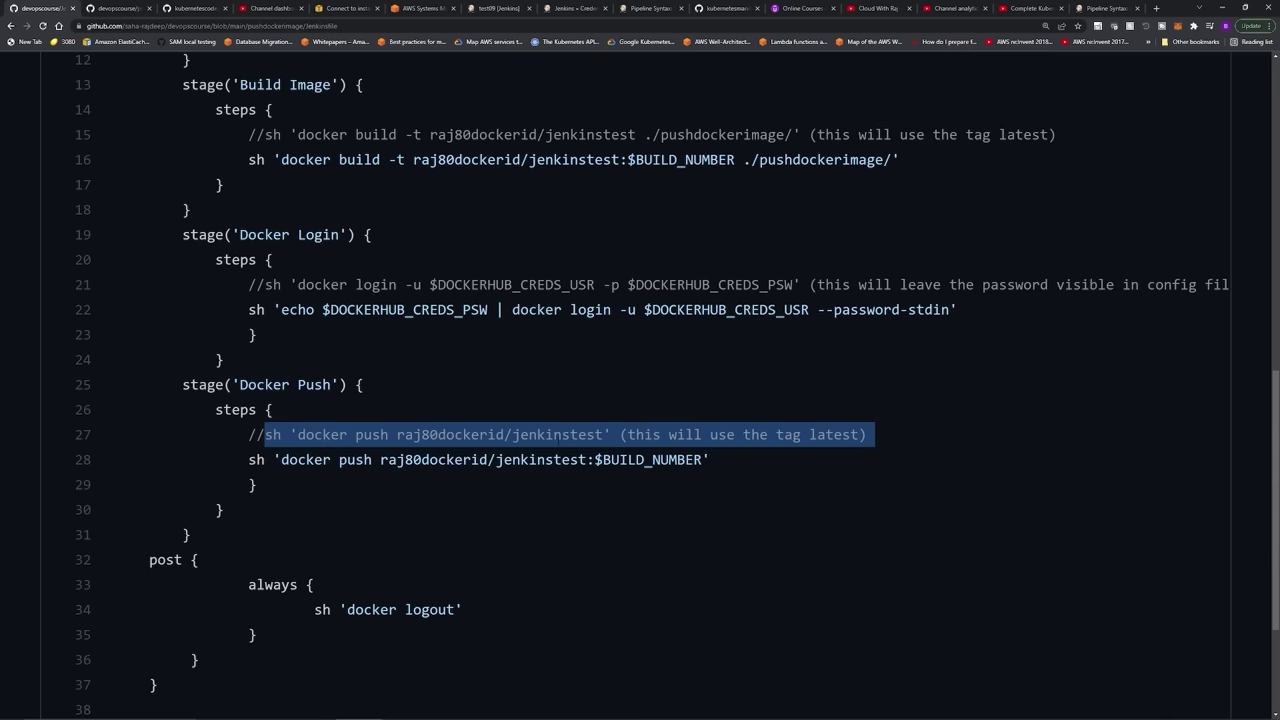
click(457, 489)
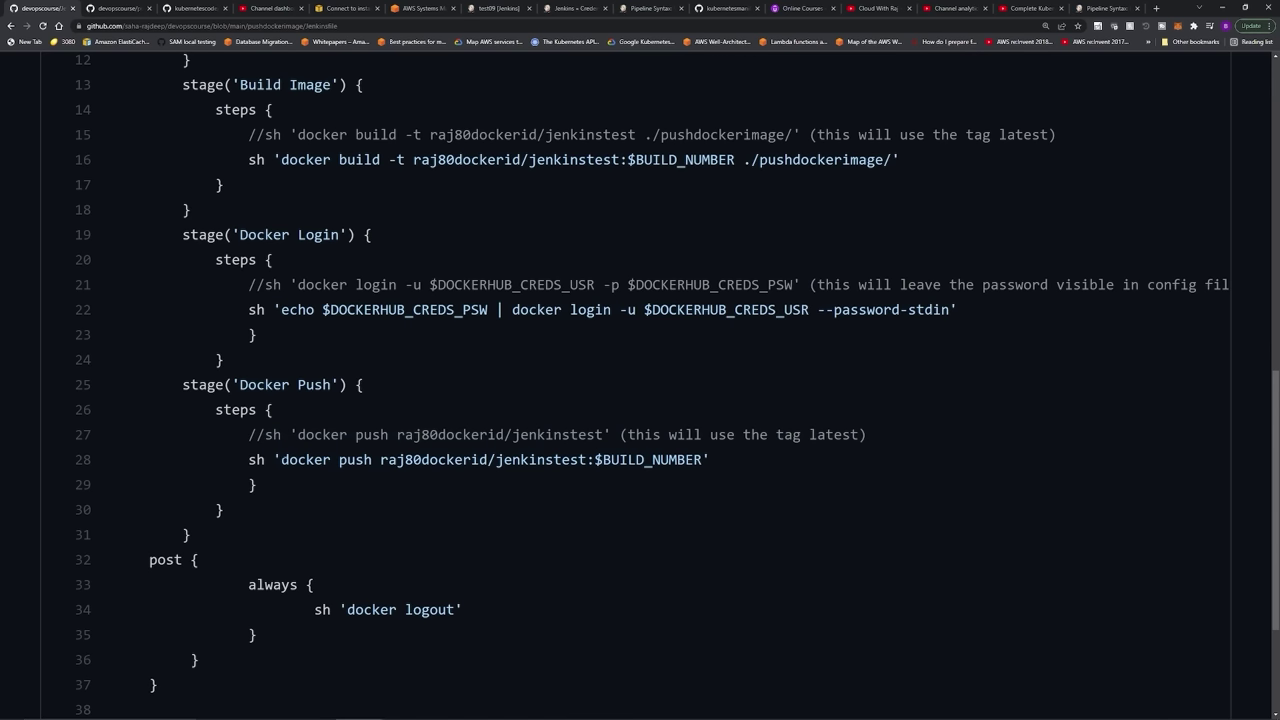
drag(281, 459, 702, 459)
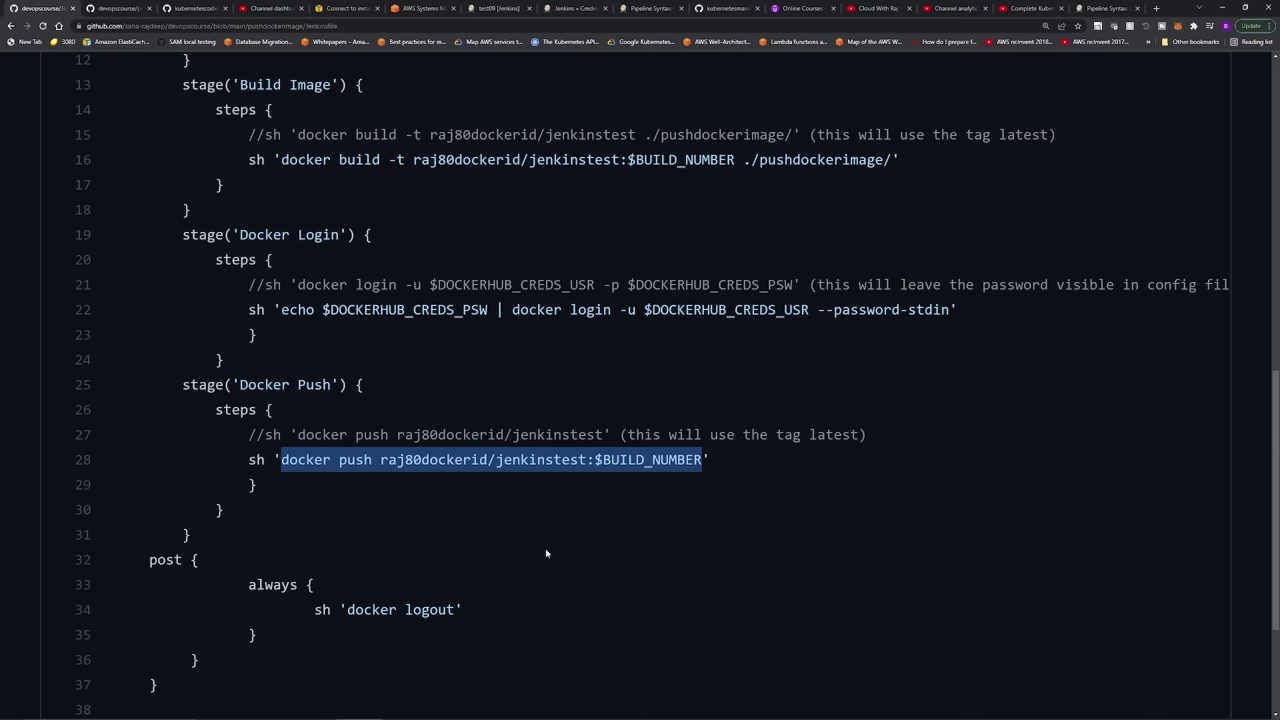
Go over the Jenkinsfile's Docker Login stage block.
scroll(546, 553, down, 1)
drag(248, 484, 471, 514)
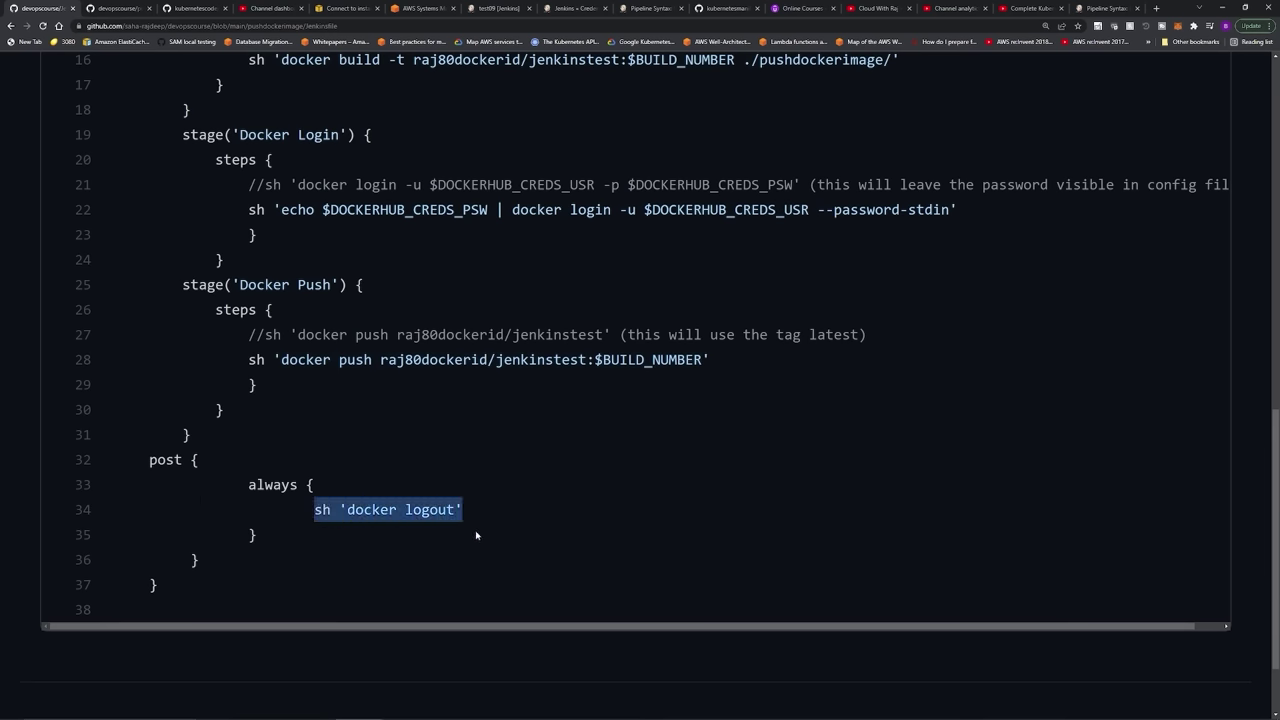
scroll(516, 509, up, 3)
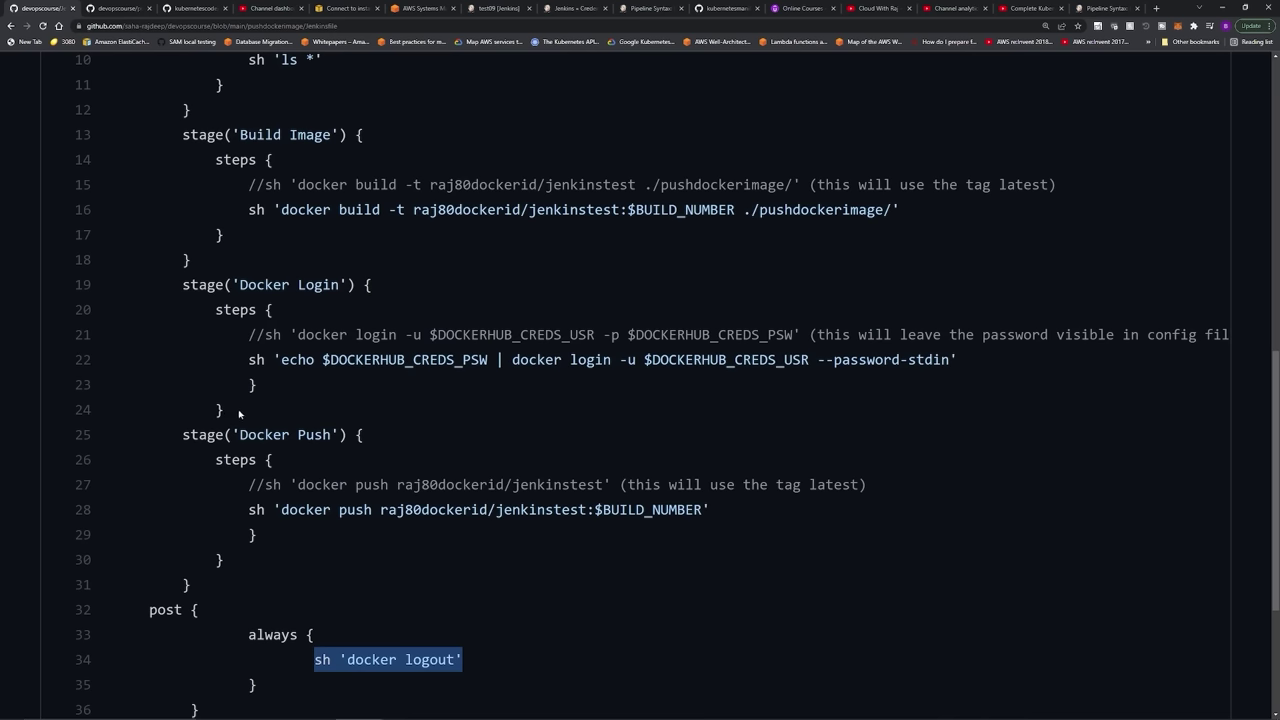
drag(239, 413, 177, 293)
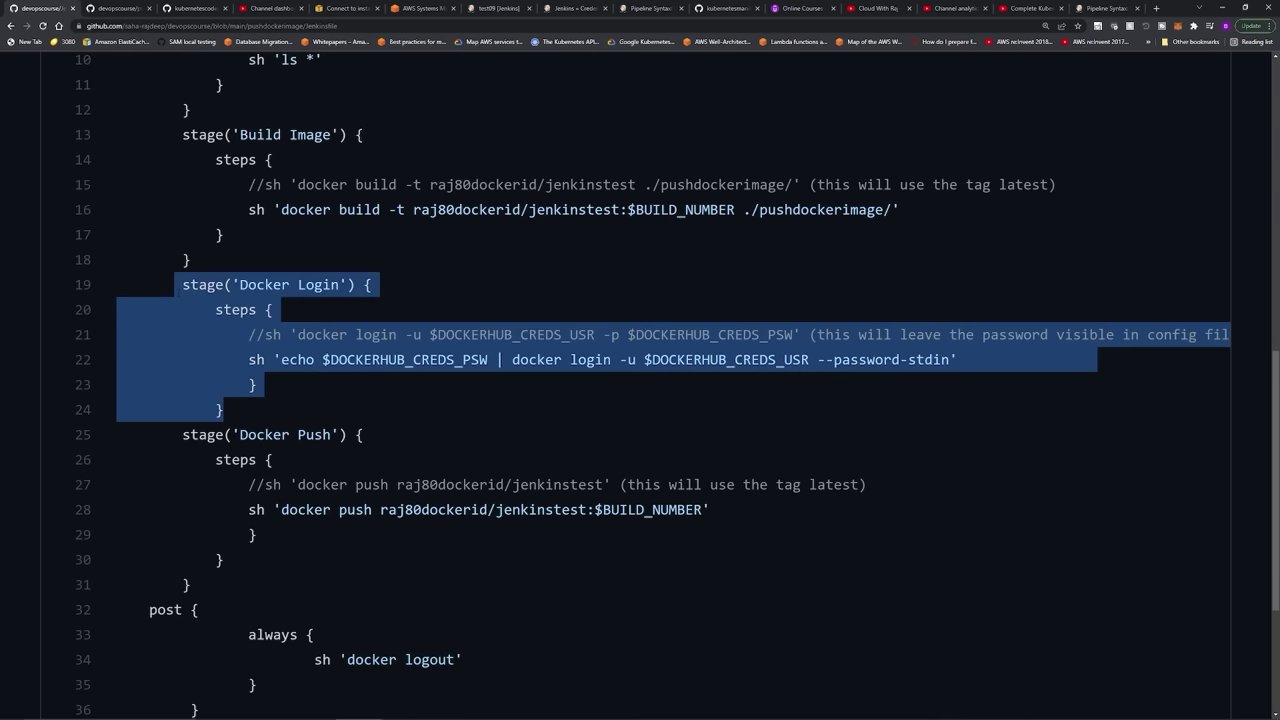
scroll(366, 177, up, 3)
scroll(432, 325, down, 3)
click(328, 411)
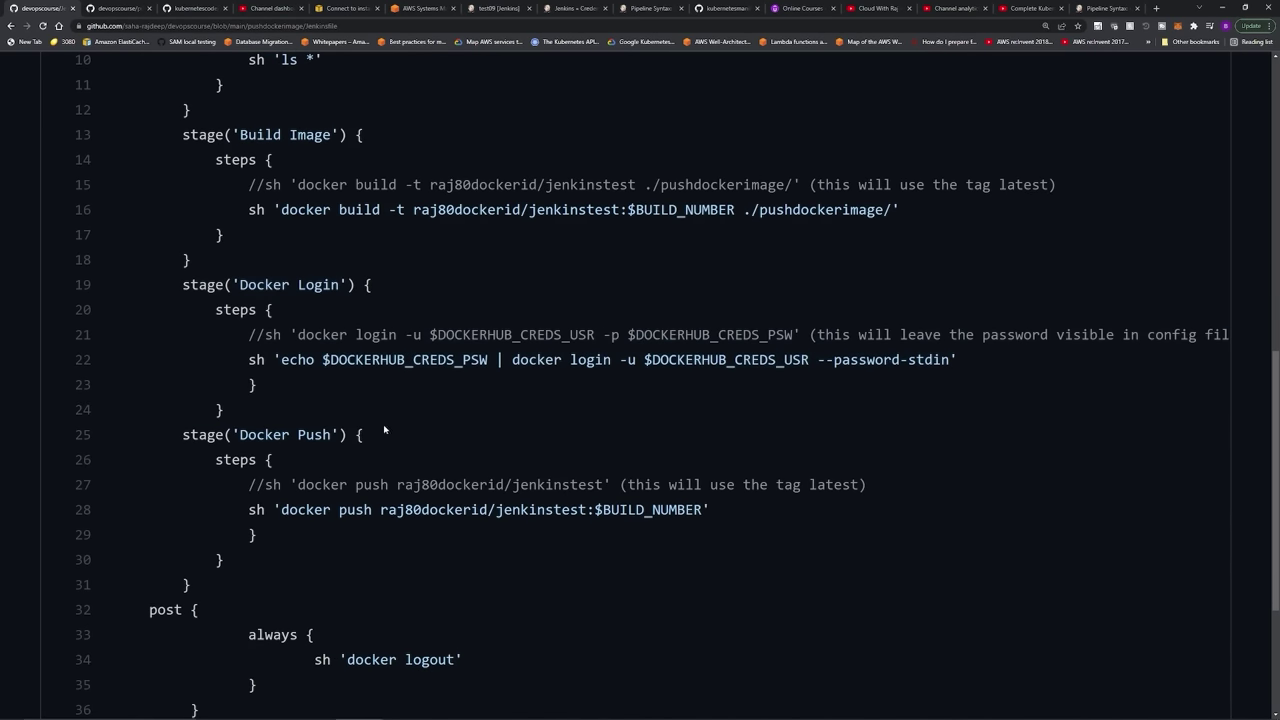
drag(182, 285, 273, 405)
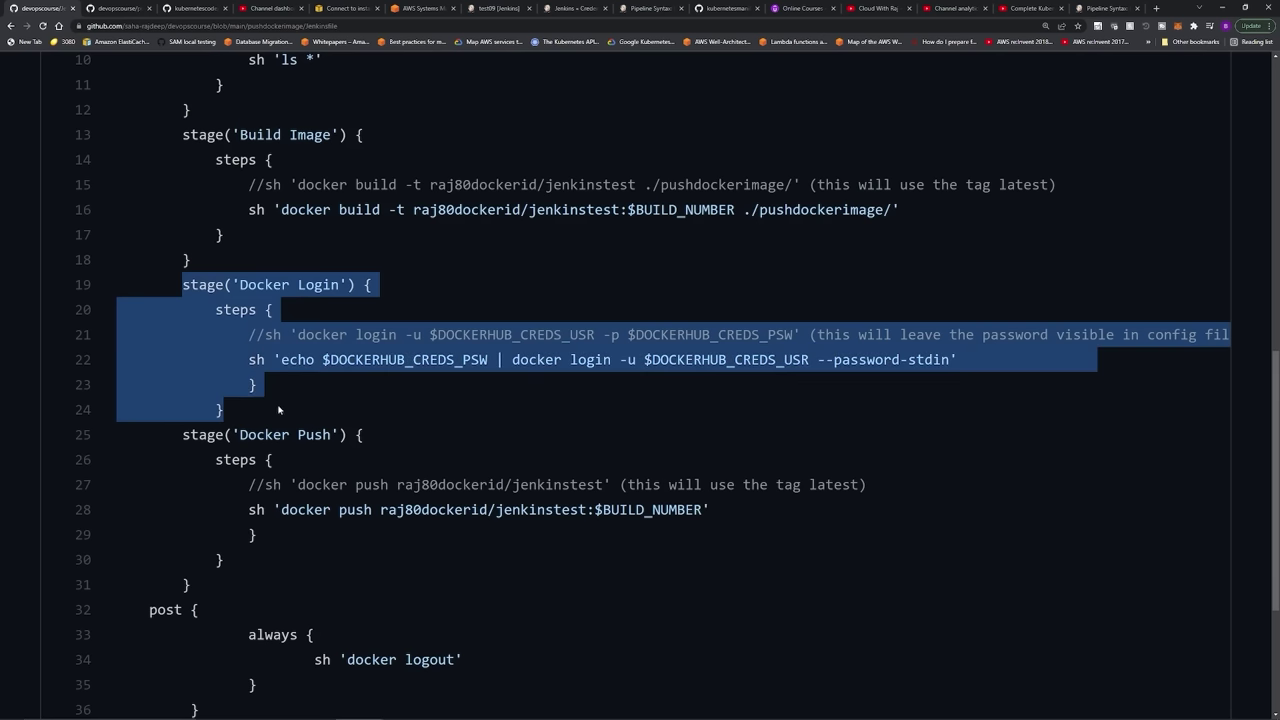
Recap the Docker Push stage's $BUILD_NUMBER tag and return to the pushdockerimage folder page.
drag(331, 434, 239, 434)
drag(702, 510, 594, 510)
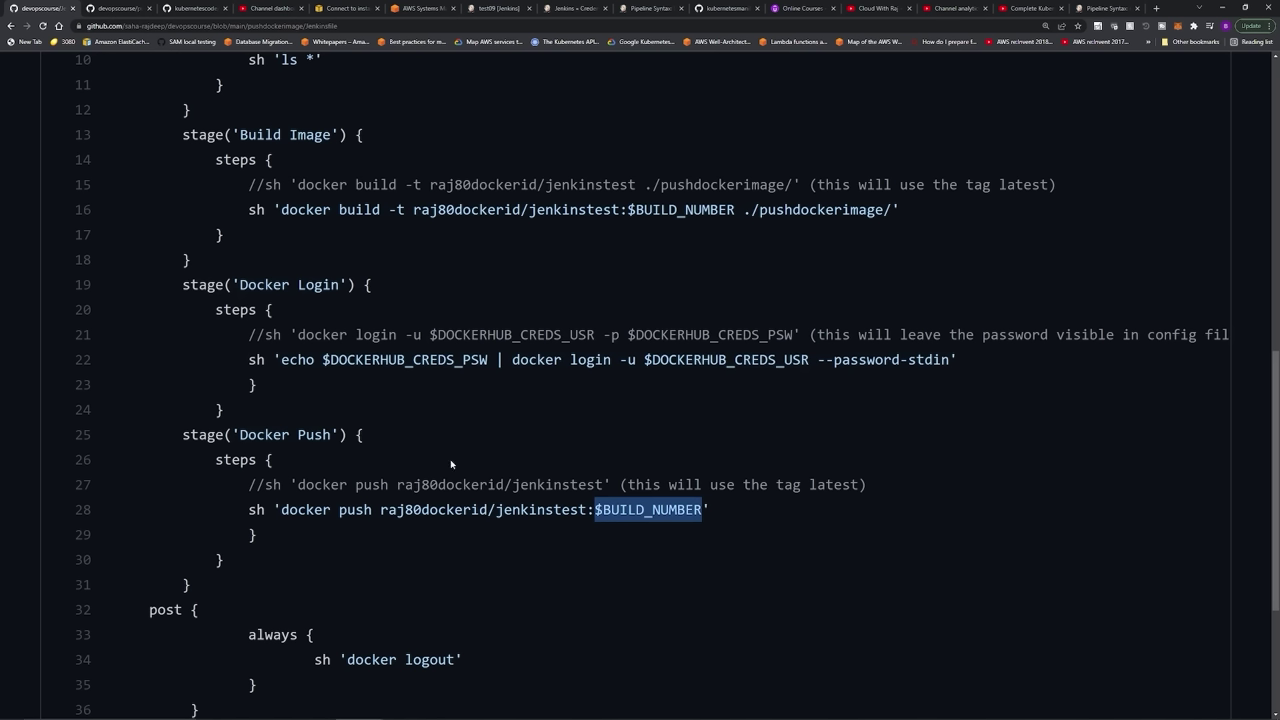
scroll(451, 463, up, 4)
scroll(480, 440, down, 3)
scroll(527, 410, up, 3)
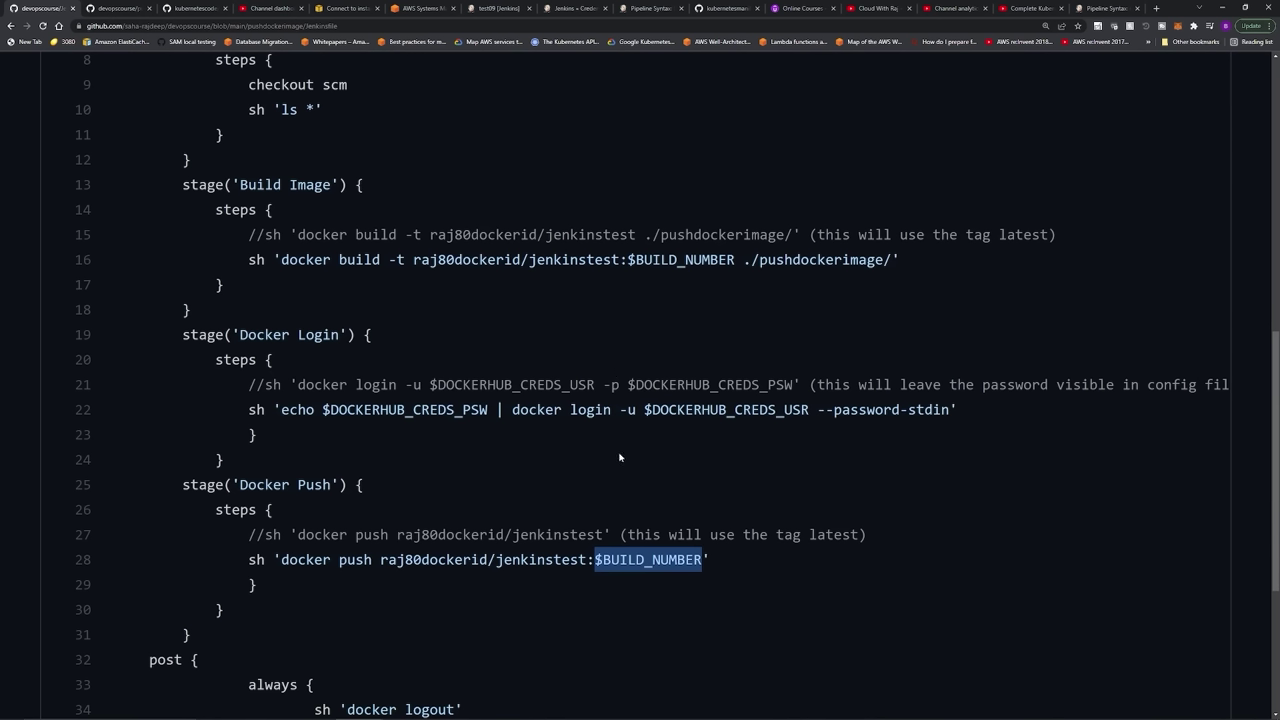
click(620, 457)
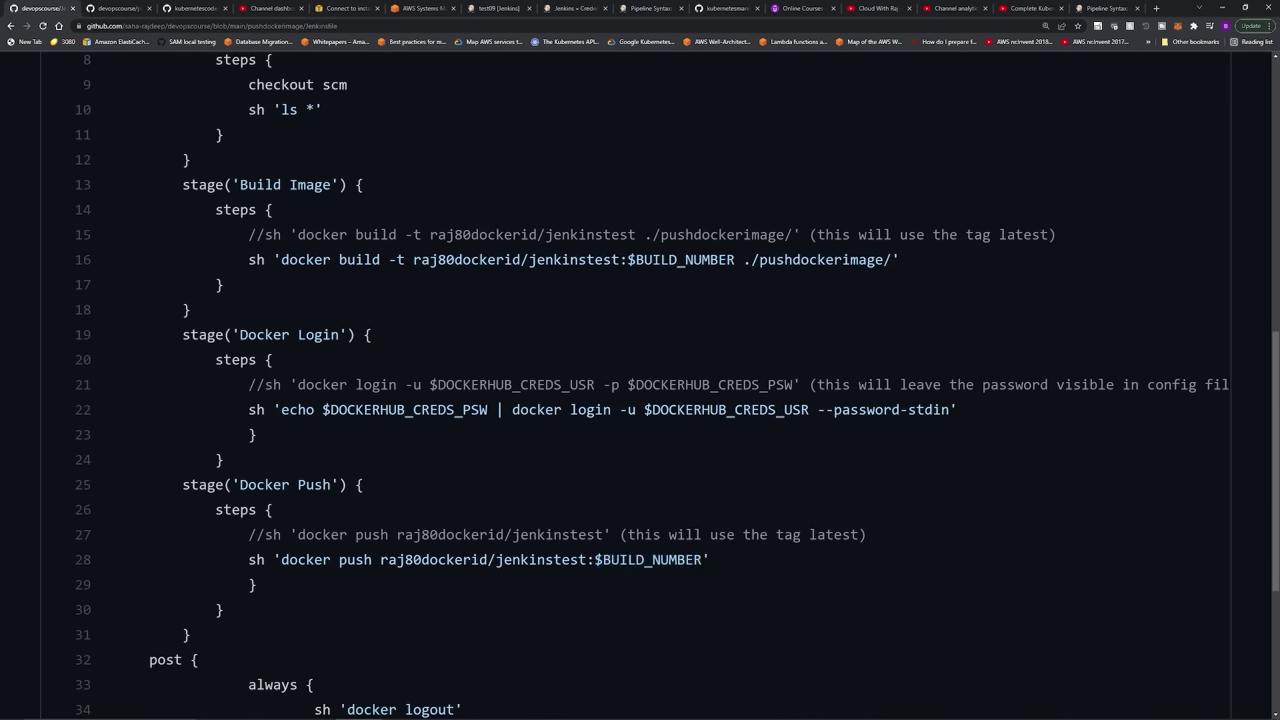
click(118, 8)
scroll(517, 554, down, 1)
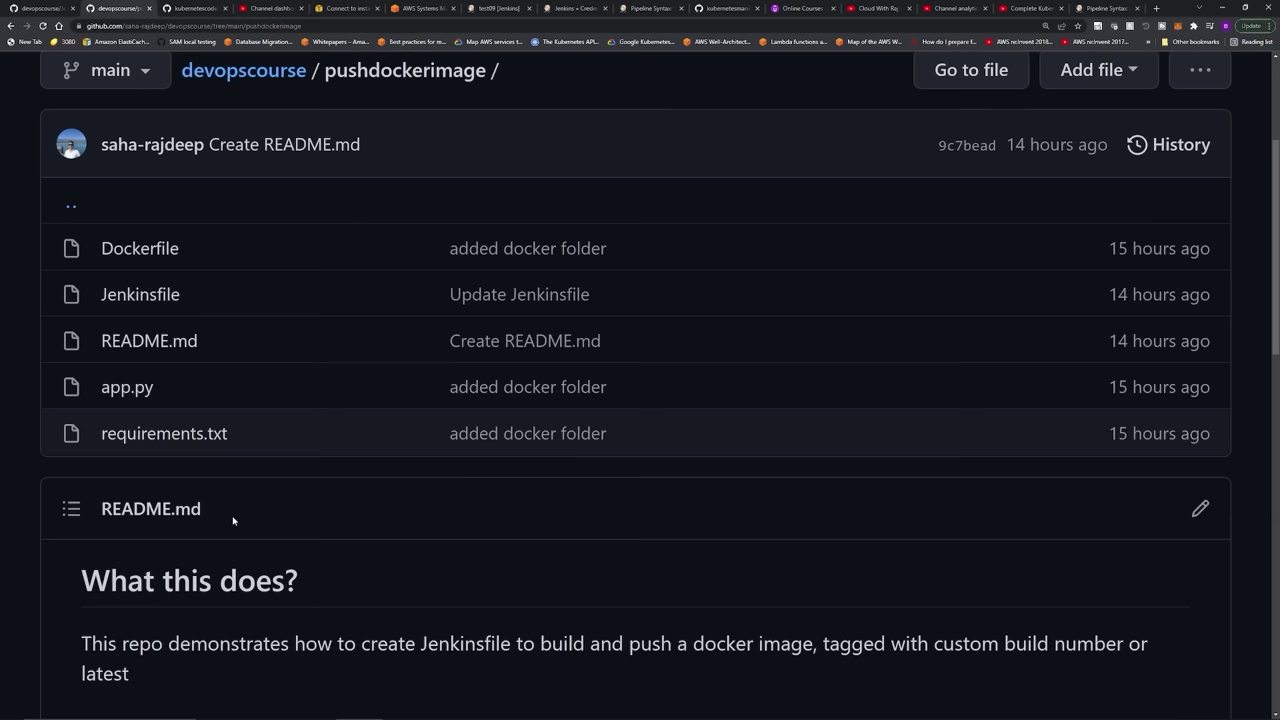
scroll(459, 492, down, 3)
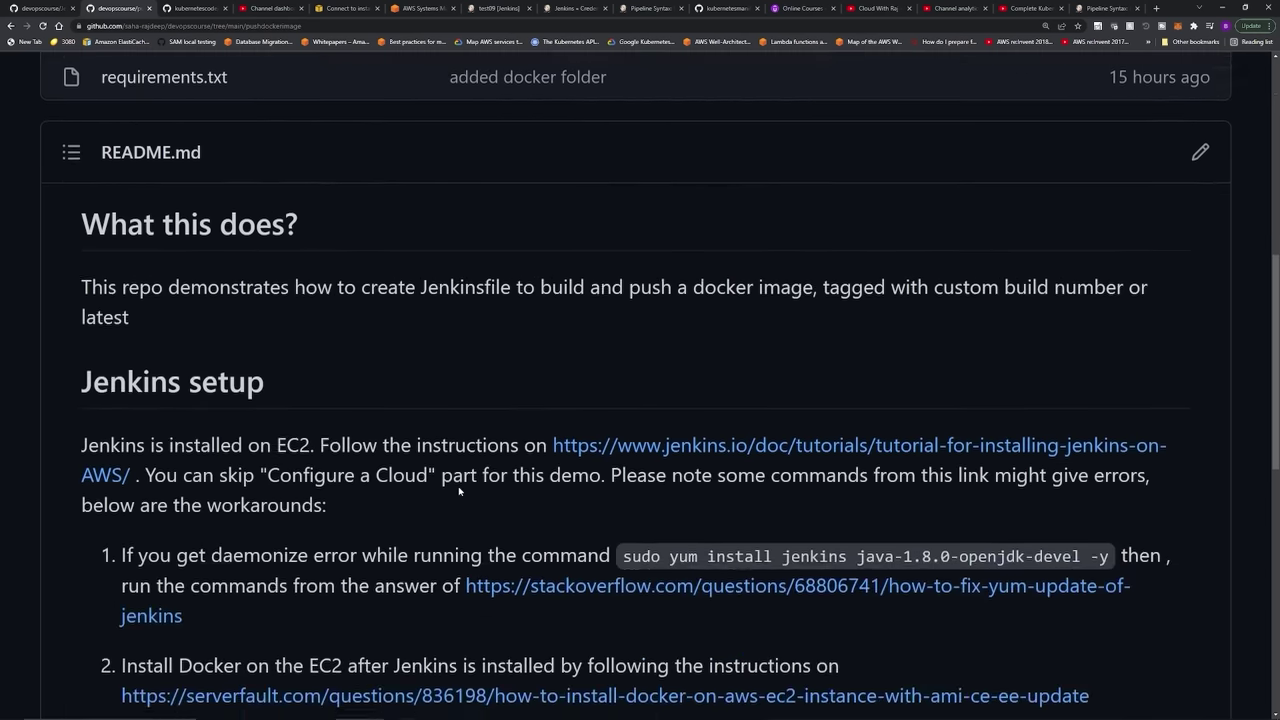
scroll(459, 490, down, 2)
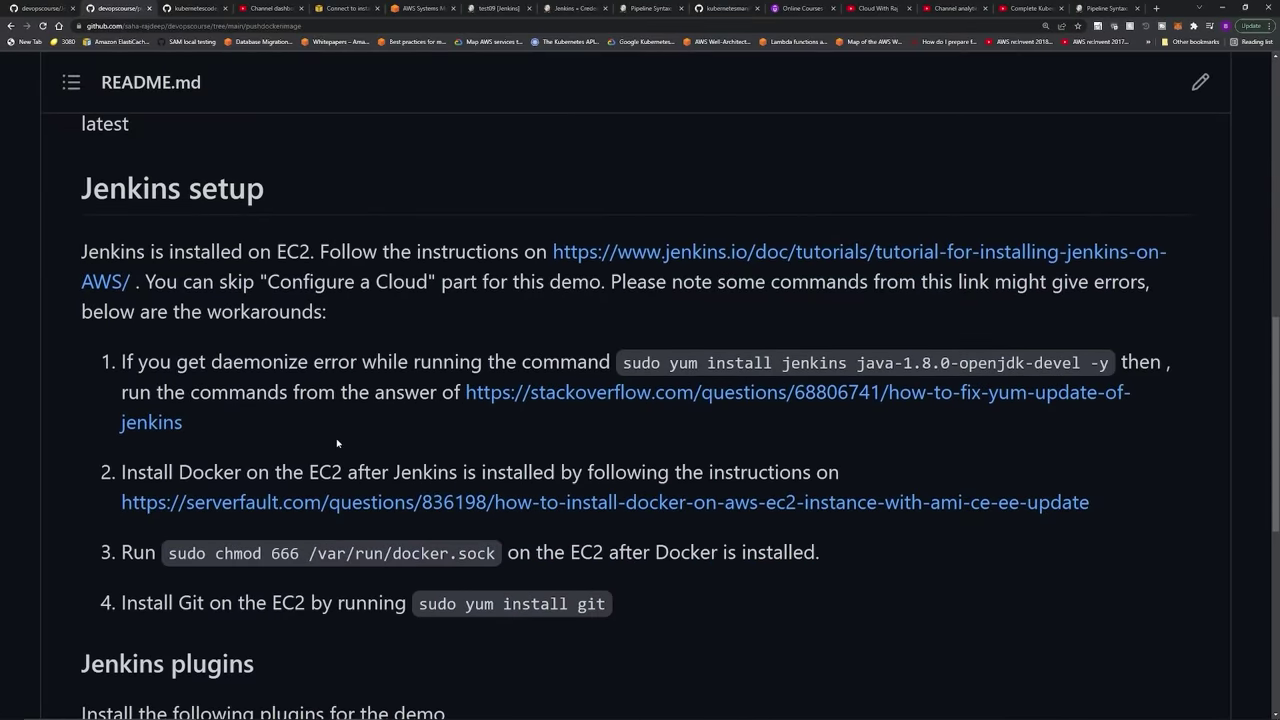
drag(340, 318, 86, 251)
scroll(637, 412, down, 2)
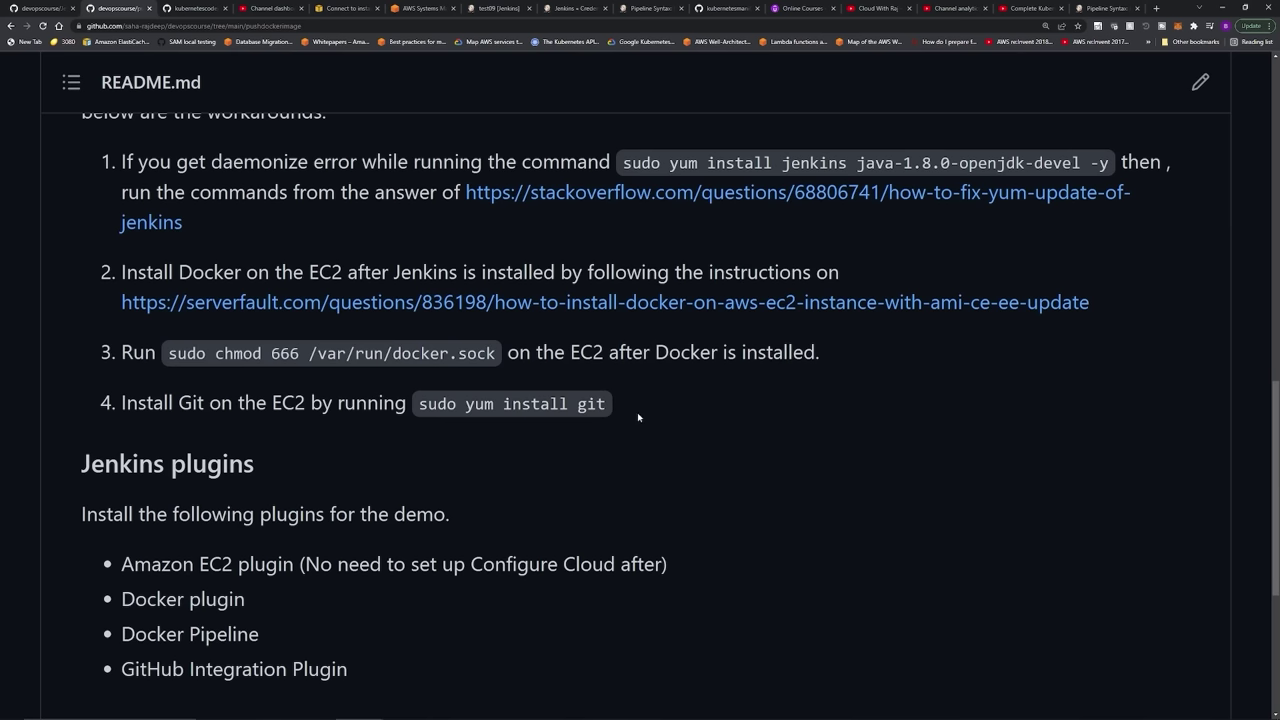
drag(118, 403, 671, 388)
click(680, 388)
scroll(657, 510, down, 1)
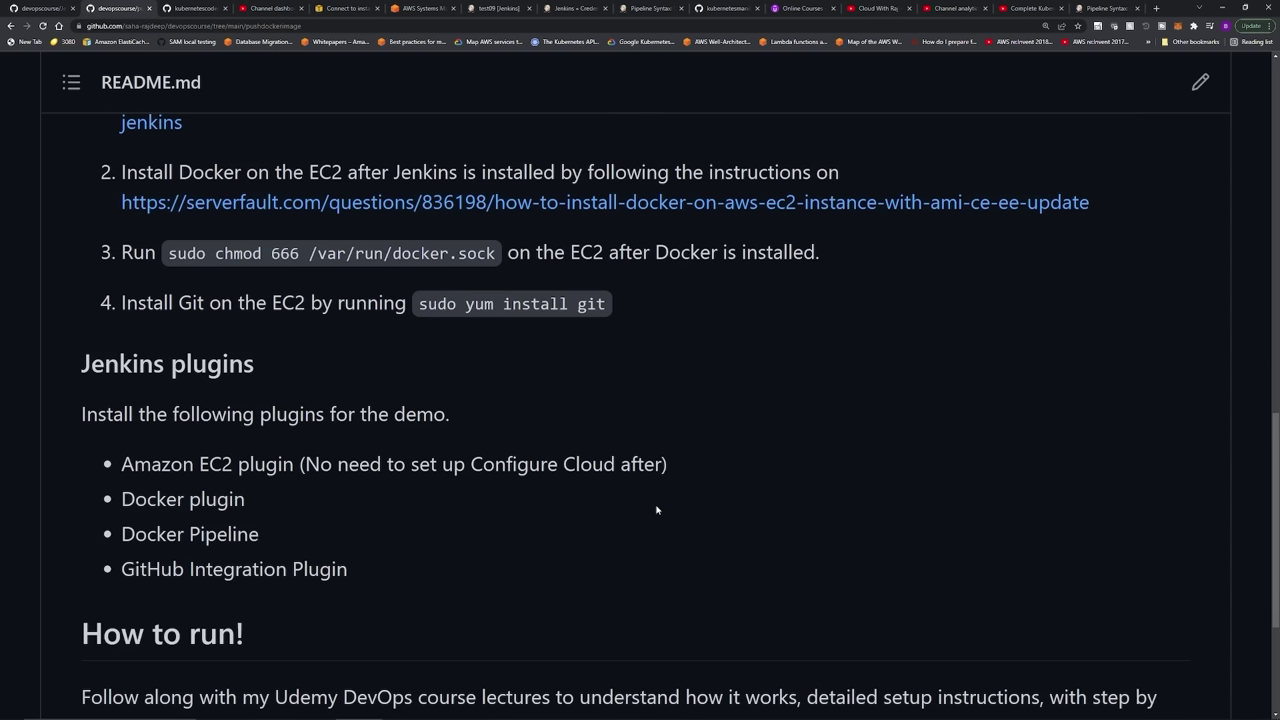
triple_click(460, 514)
scroll(475, 497, down, 1)
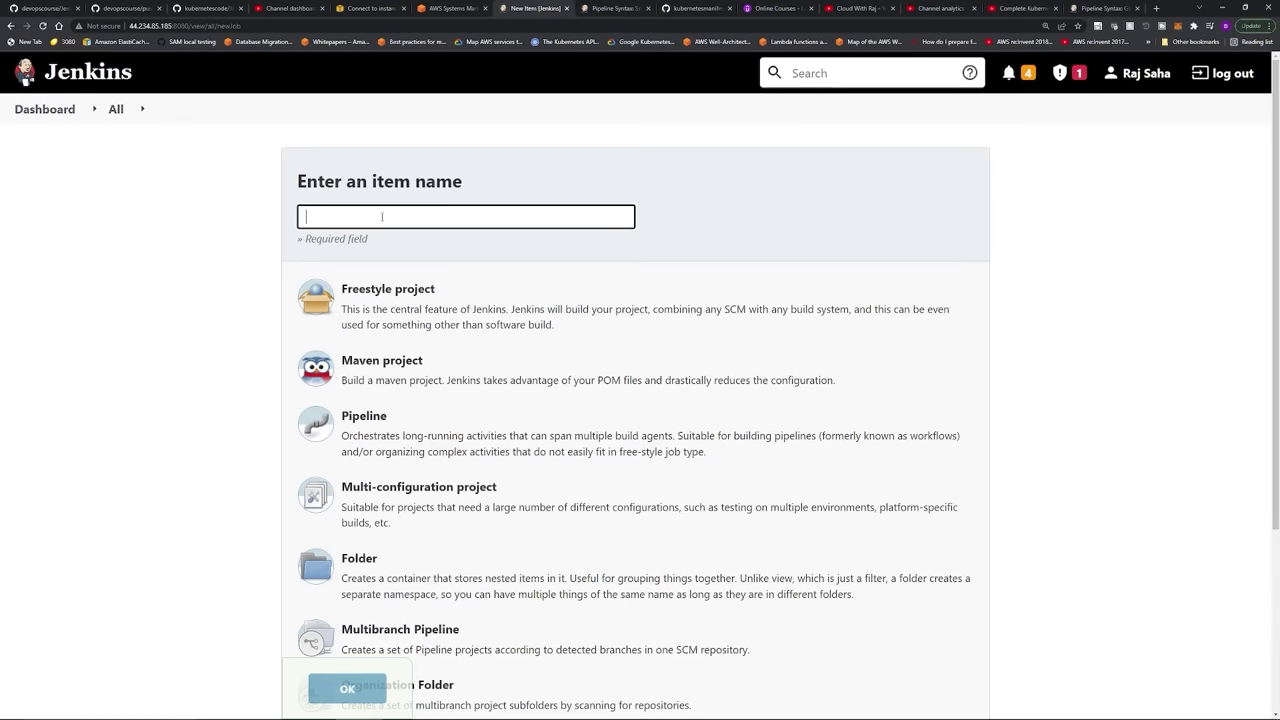
Create Pipeline job buildpushimage01 with Definition Pipeline script from SCM using Git.
text(buildpushimage01)
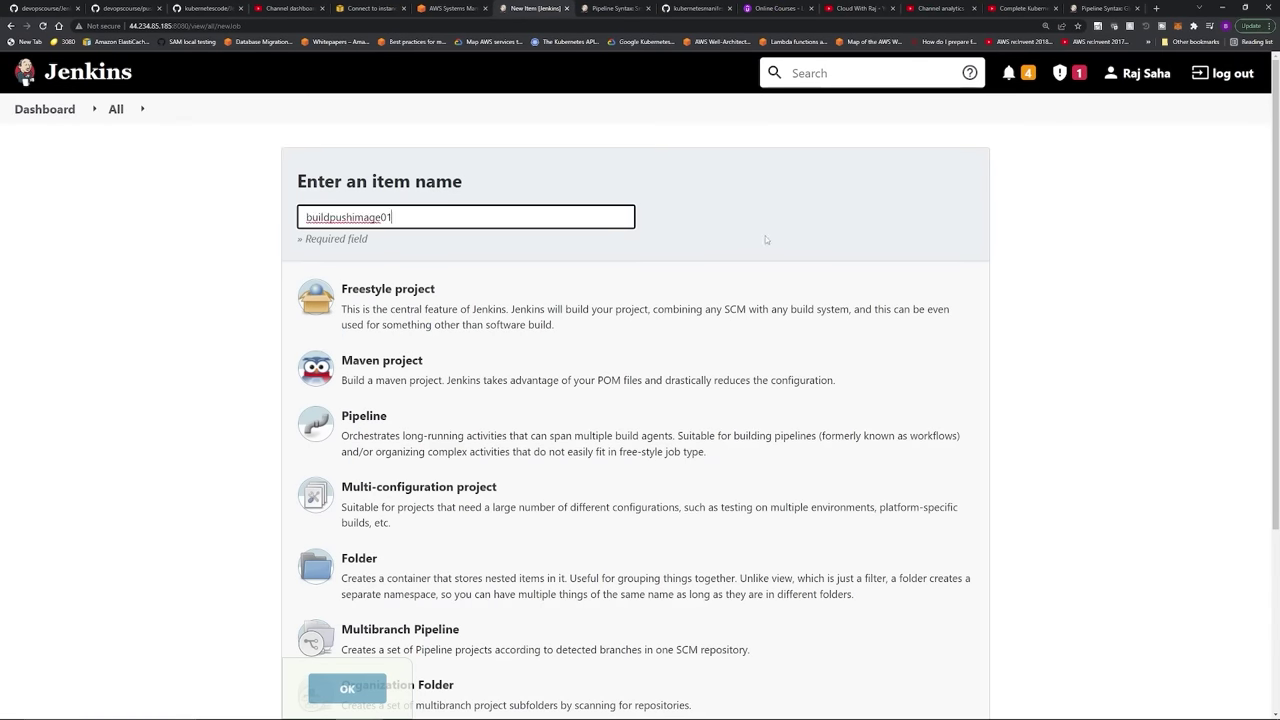
click(480, 430)
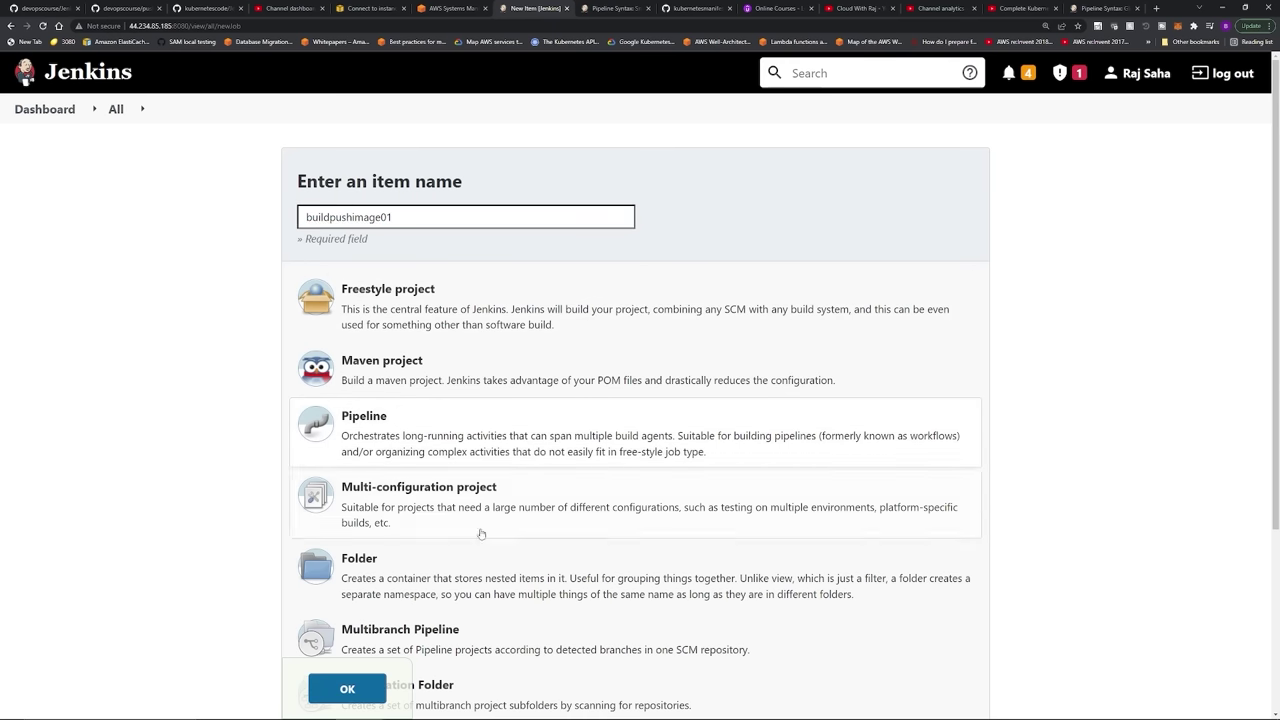
click(345, 689)
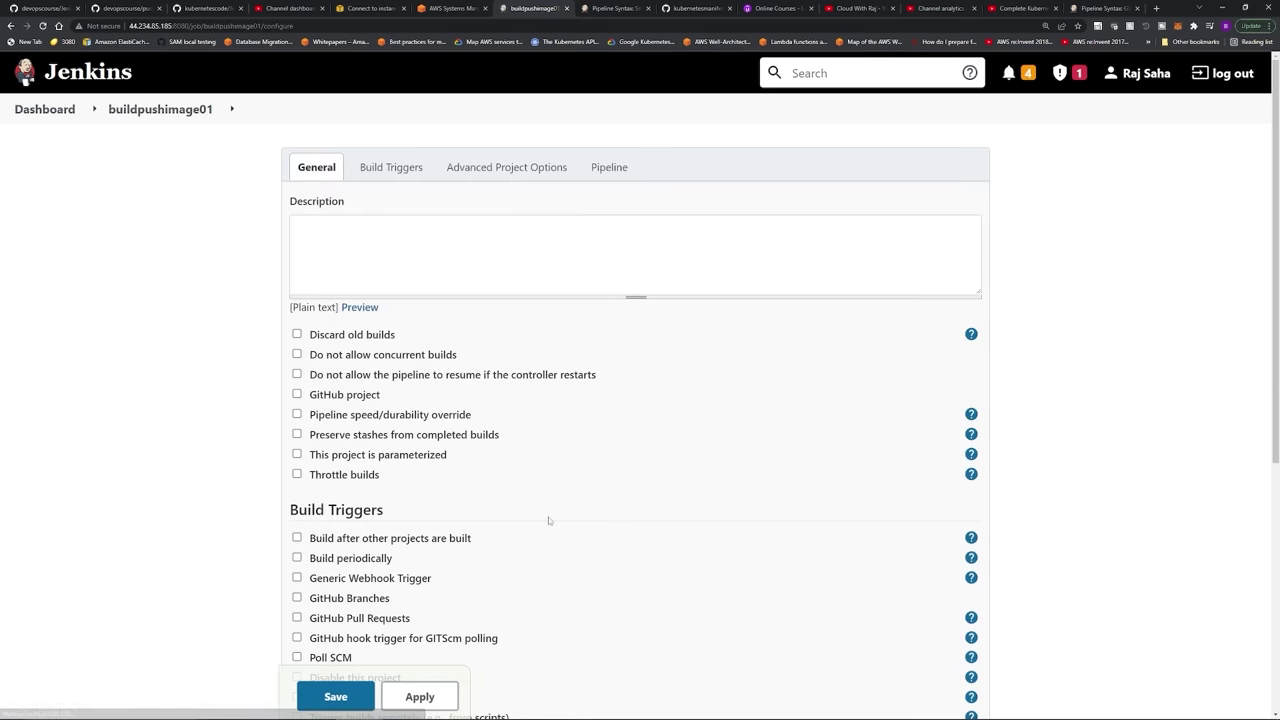
scroll(572, 419, down, 5)
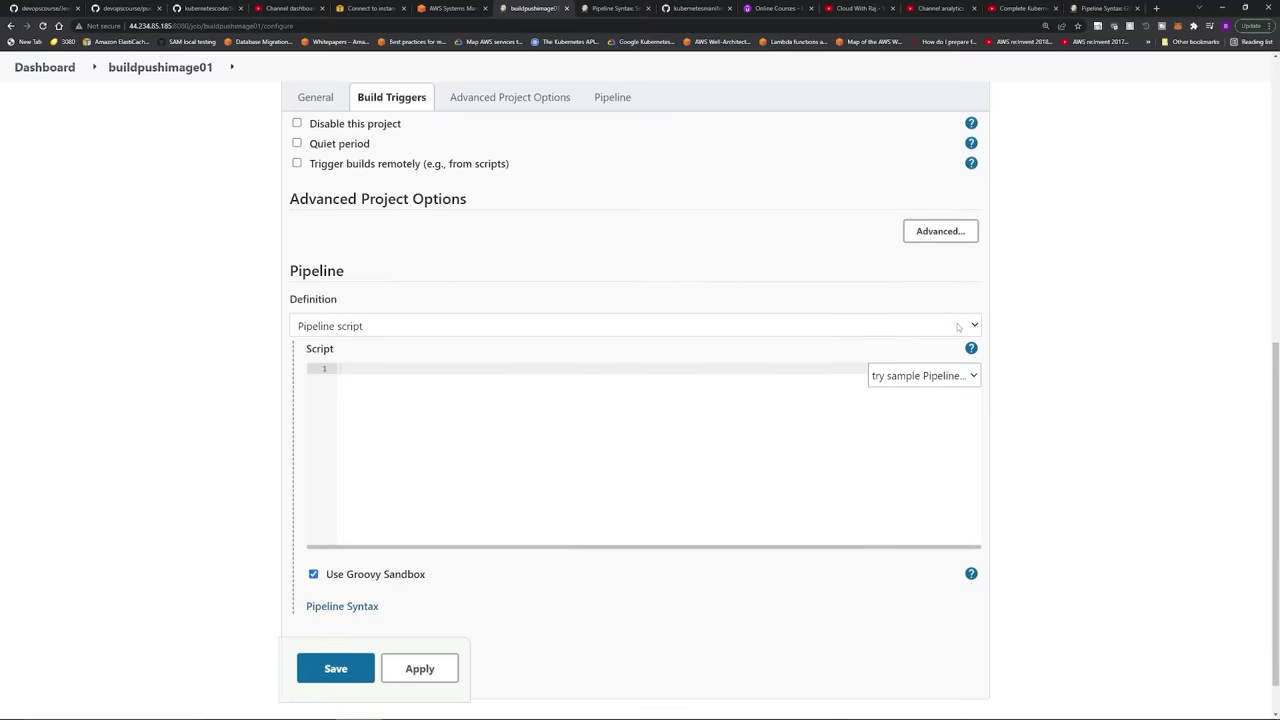
click(964, 326)
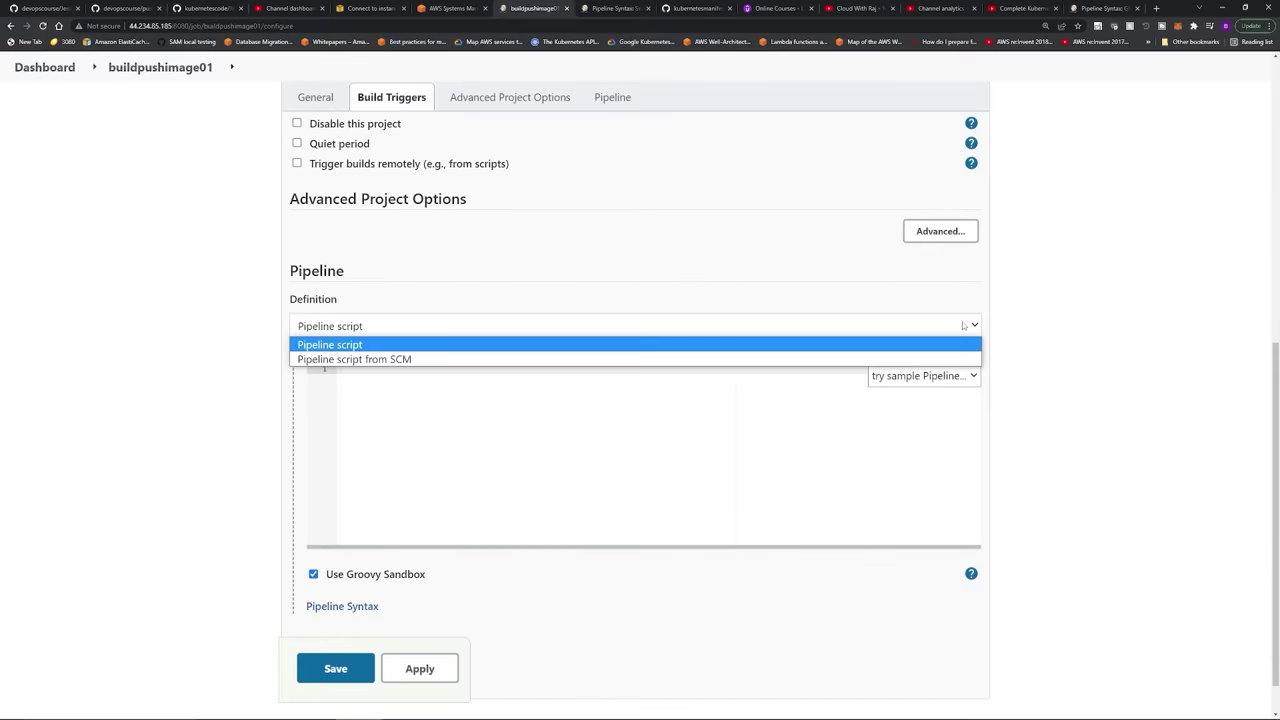
click(454, 360)
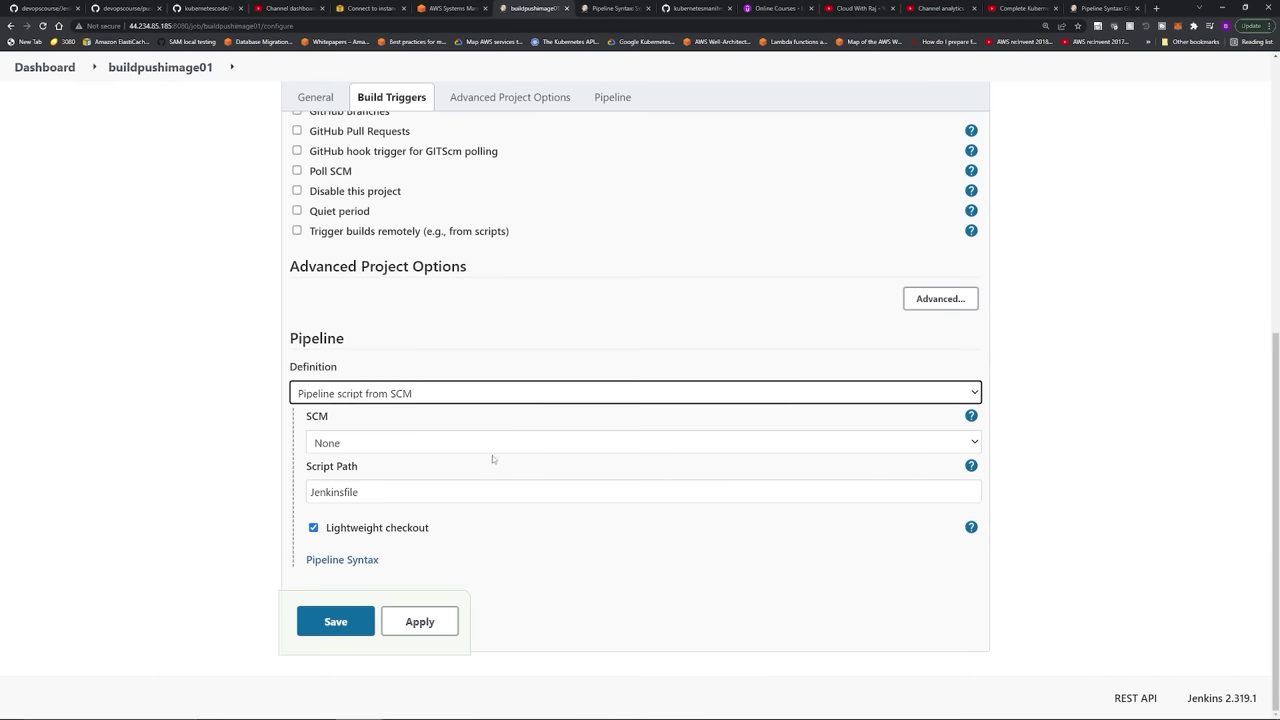
click(511, 441)
click(407, 475)
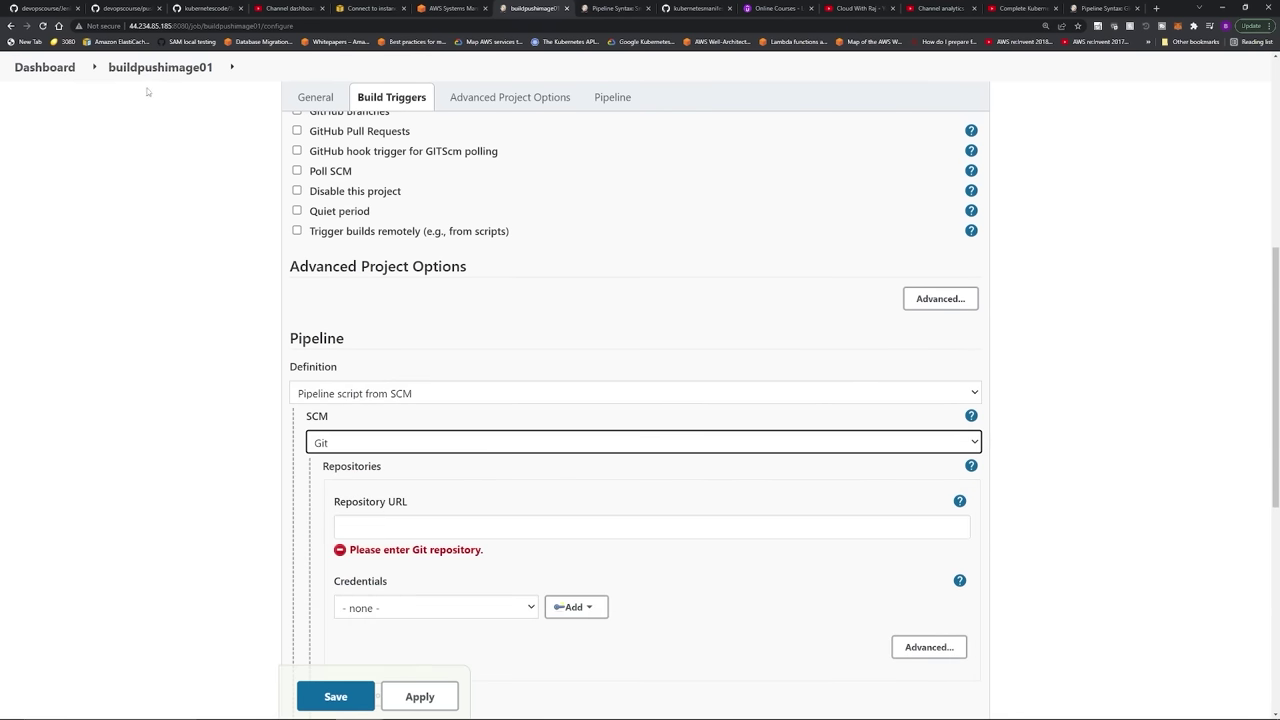
Copy the devopscourse repository's HTTPS clone URL from GitHub.
click(45, 8)
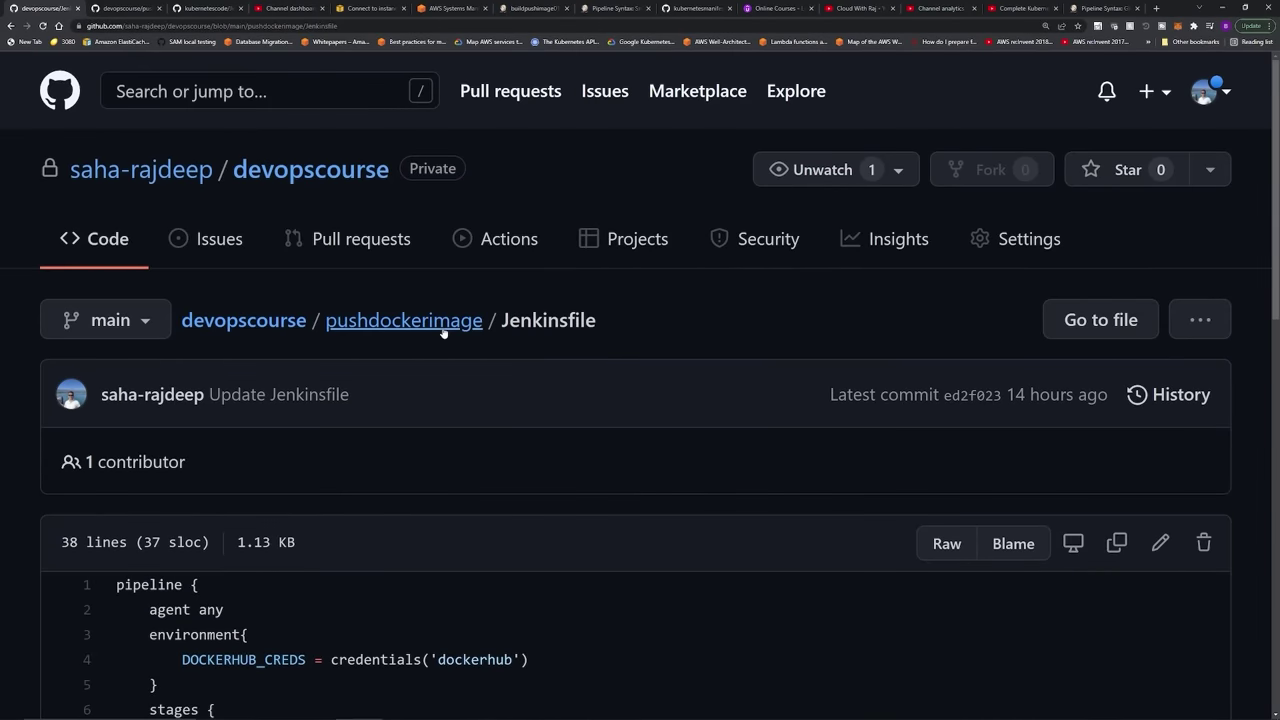
click(438, 330)
click(262, 320)
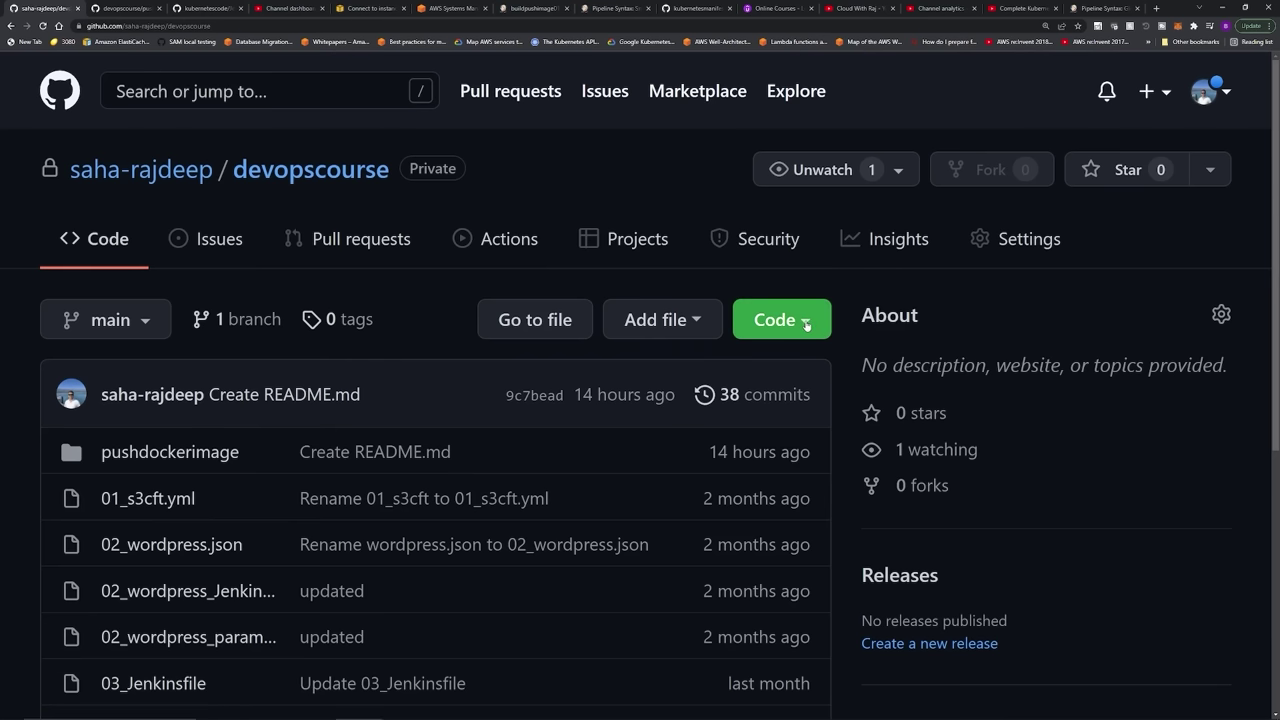
click(806, 322)
click(779, 462)
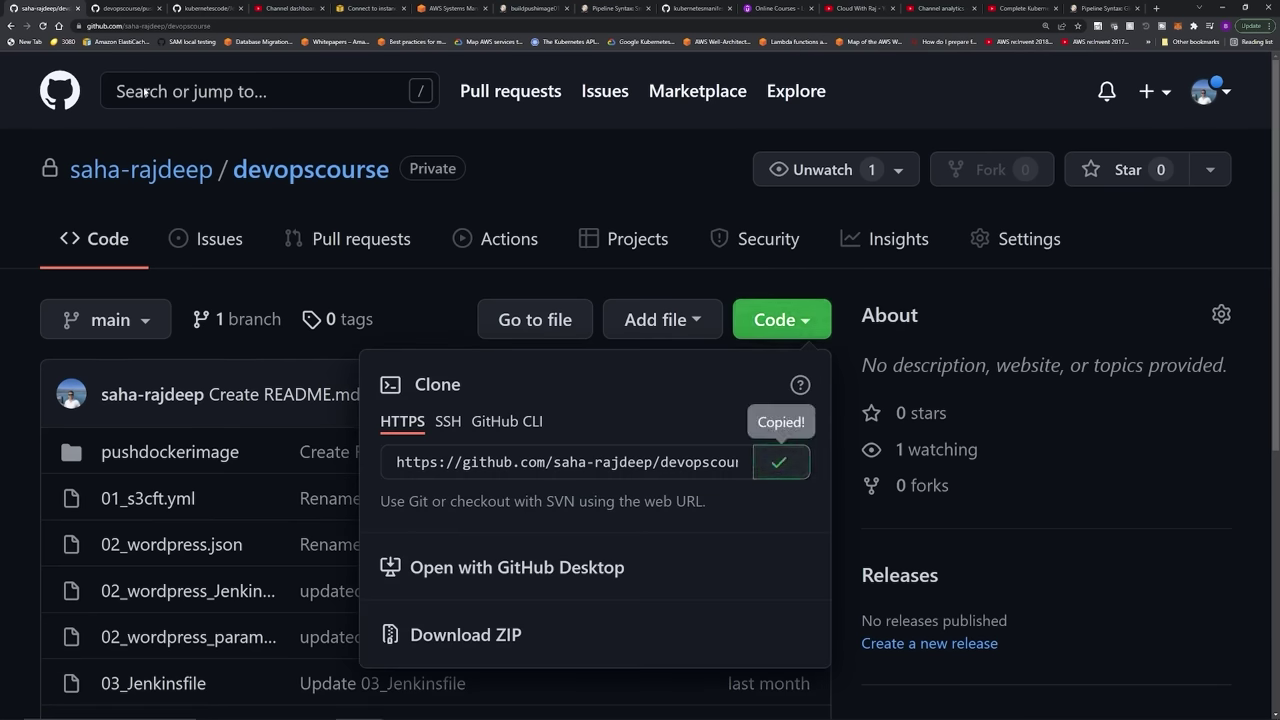
click(535, 8)
Paste the devopscourse repository URL and select the GitHub account credentials.
click(397, 533)
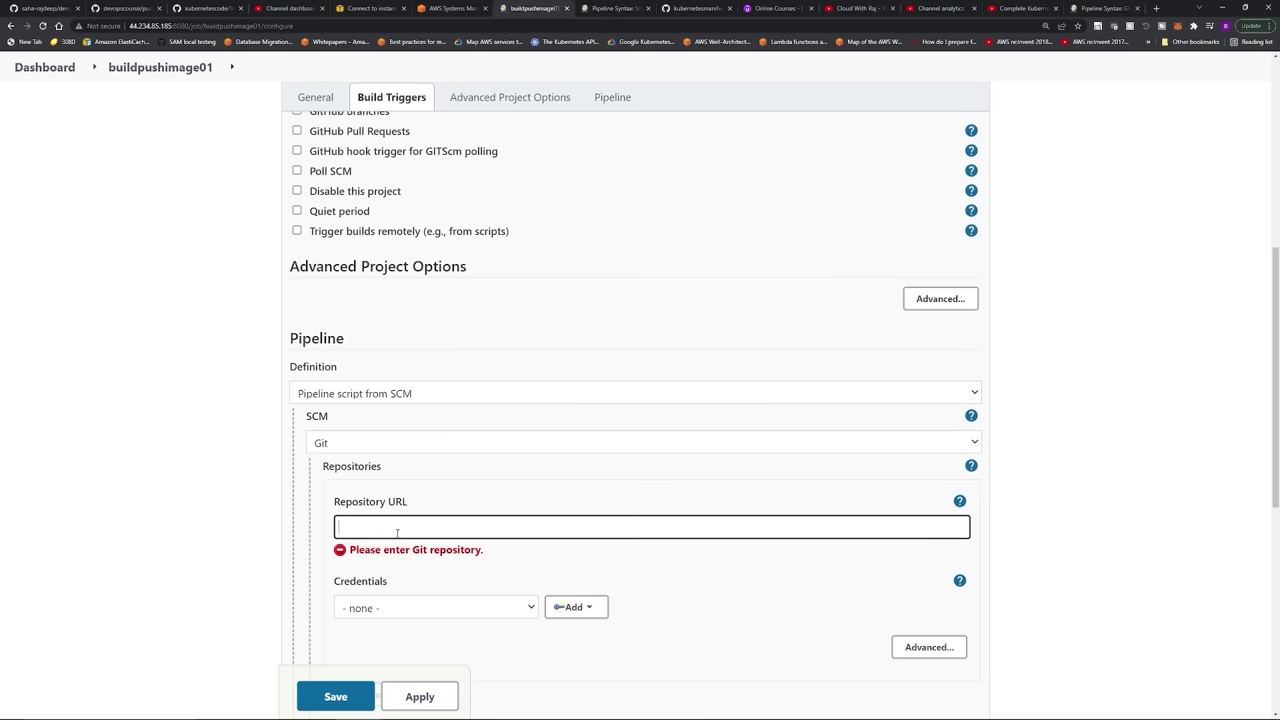
key(ctrl+v)
scroll(515, 430, down, 2)
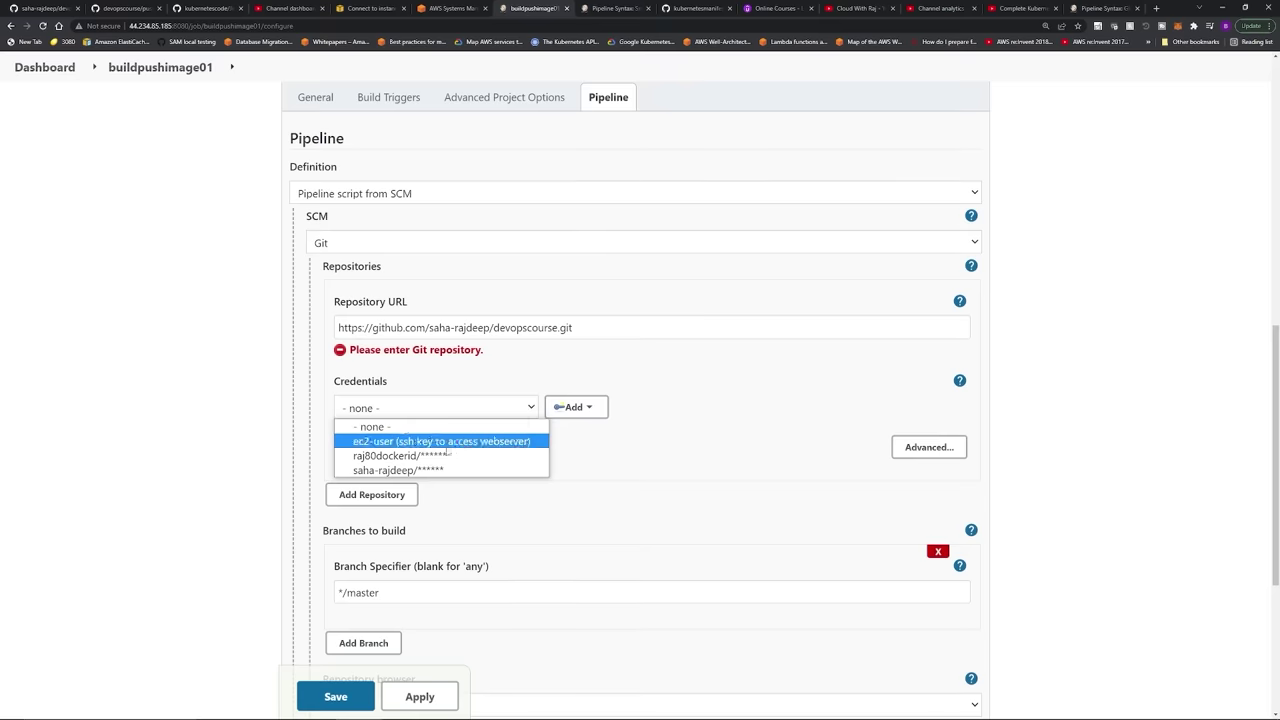
key(Escape)
key(Down)
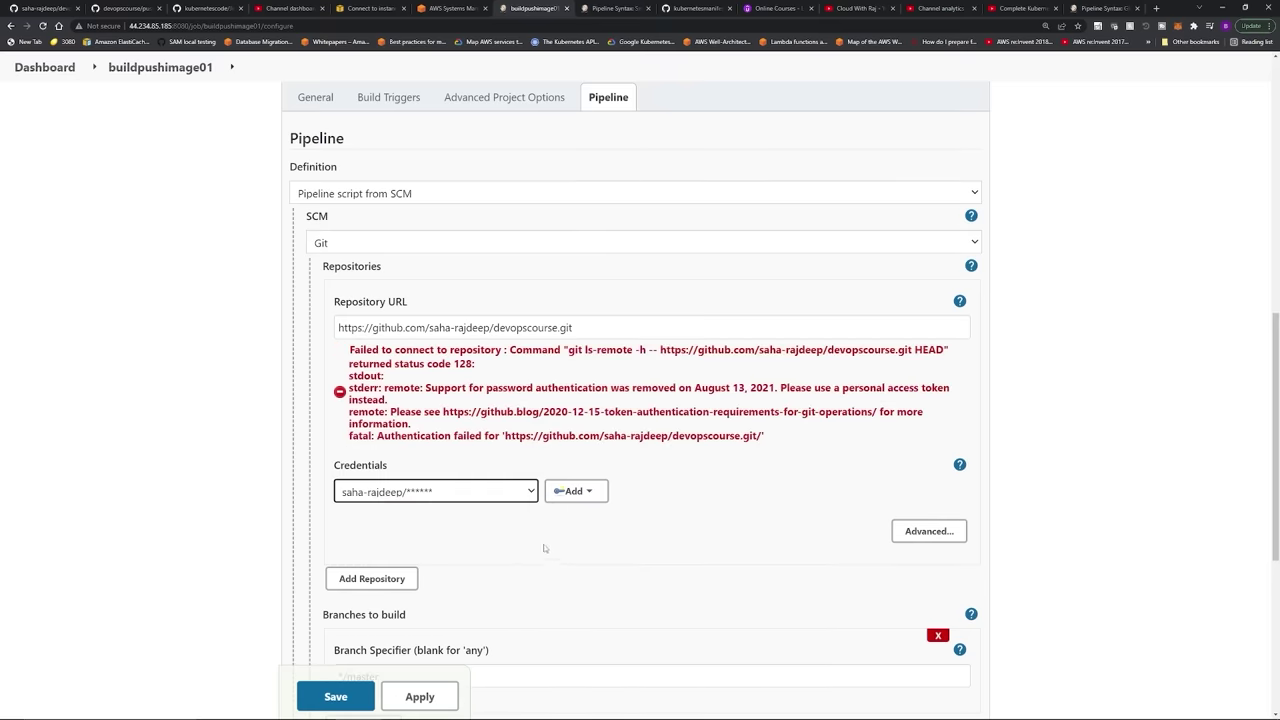
scroll(594, 463, down, 1)
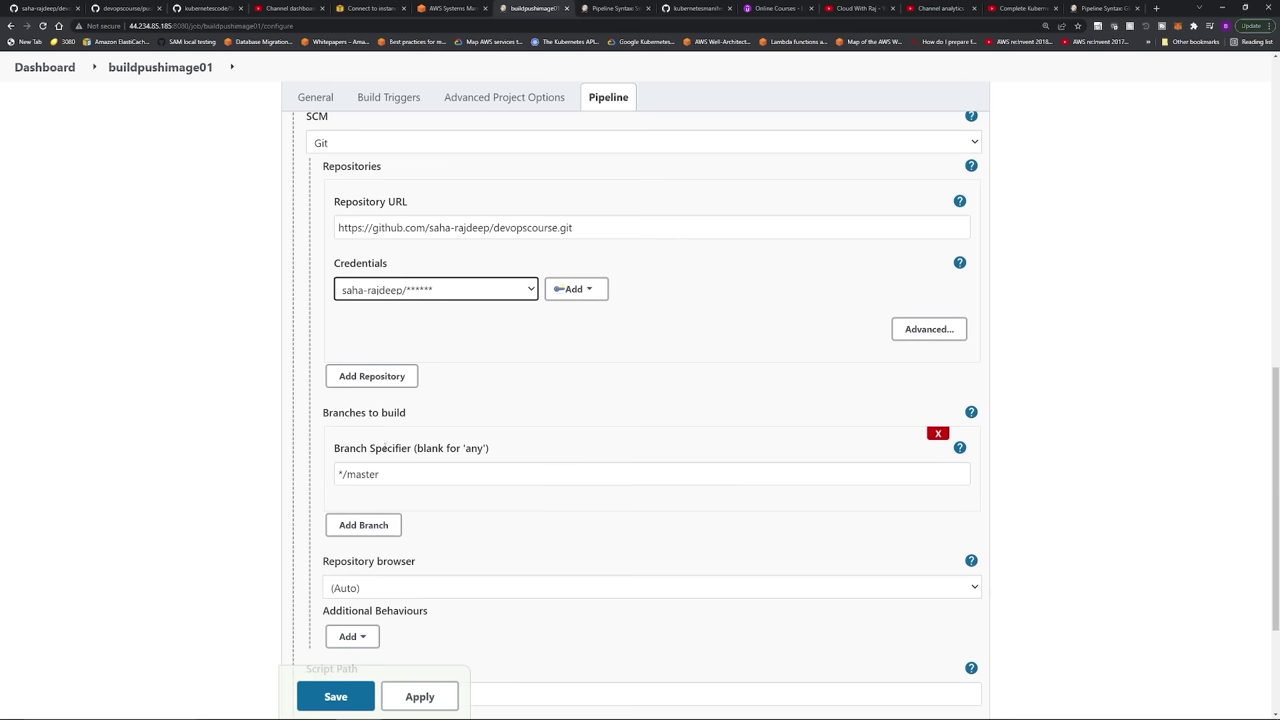
Change the branch specifier from */master to */main and check the Jenkinsfile script path.
drag(381, 478, 361, 477)
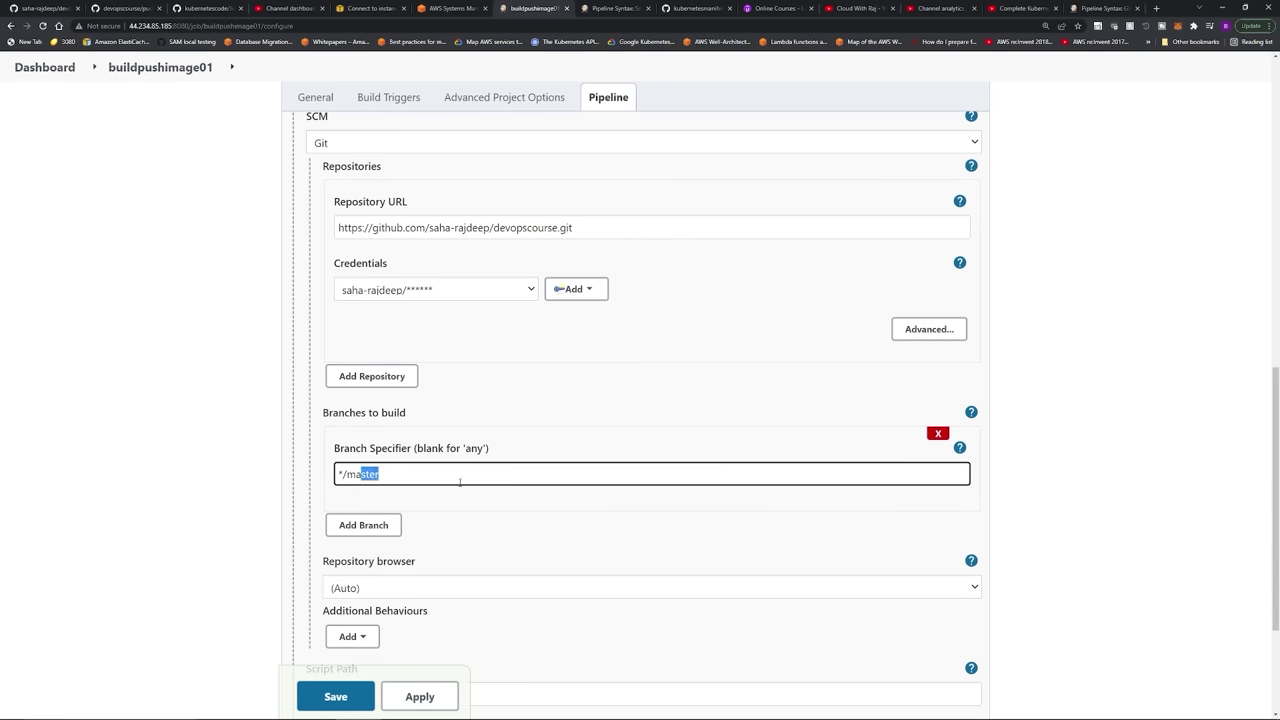
key(BackSpace)
text(in)
scroll(460, 483, down, 1)
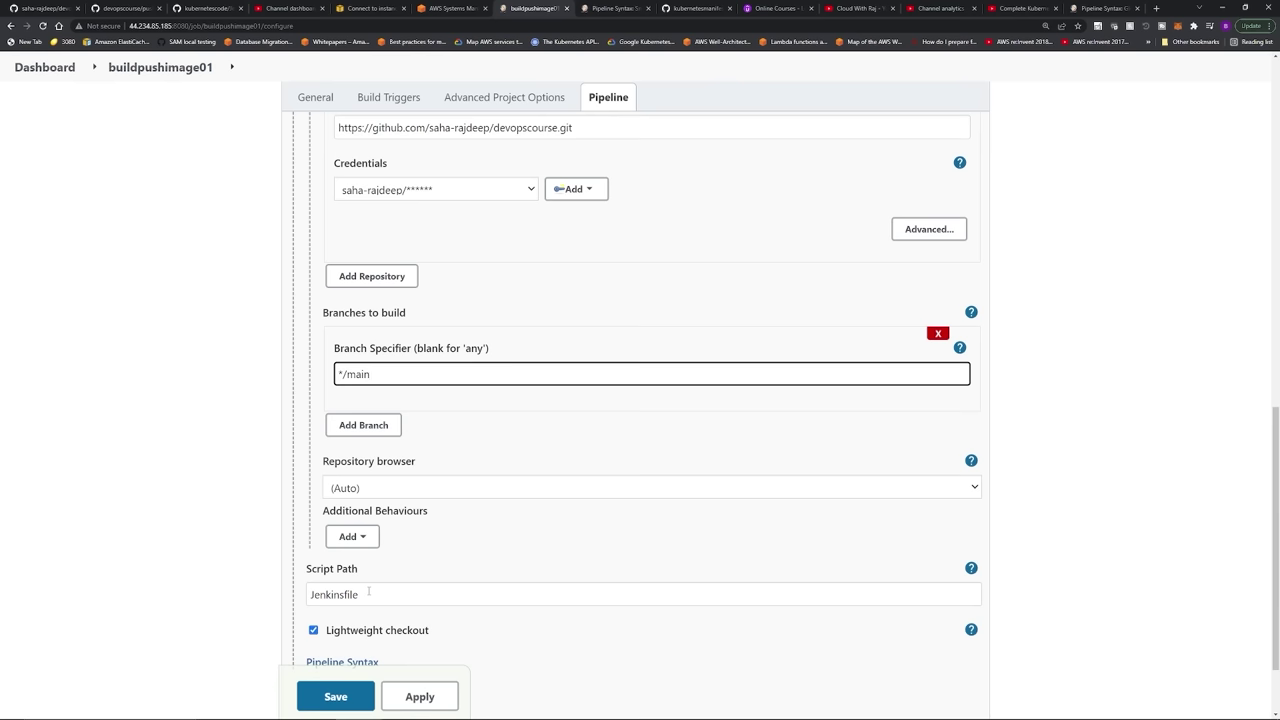
drag(362, 571, 304, 572)
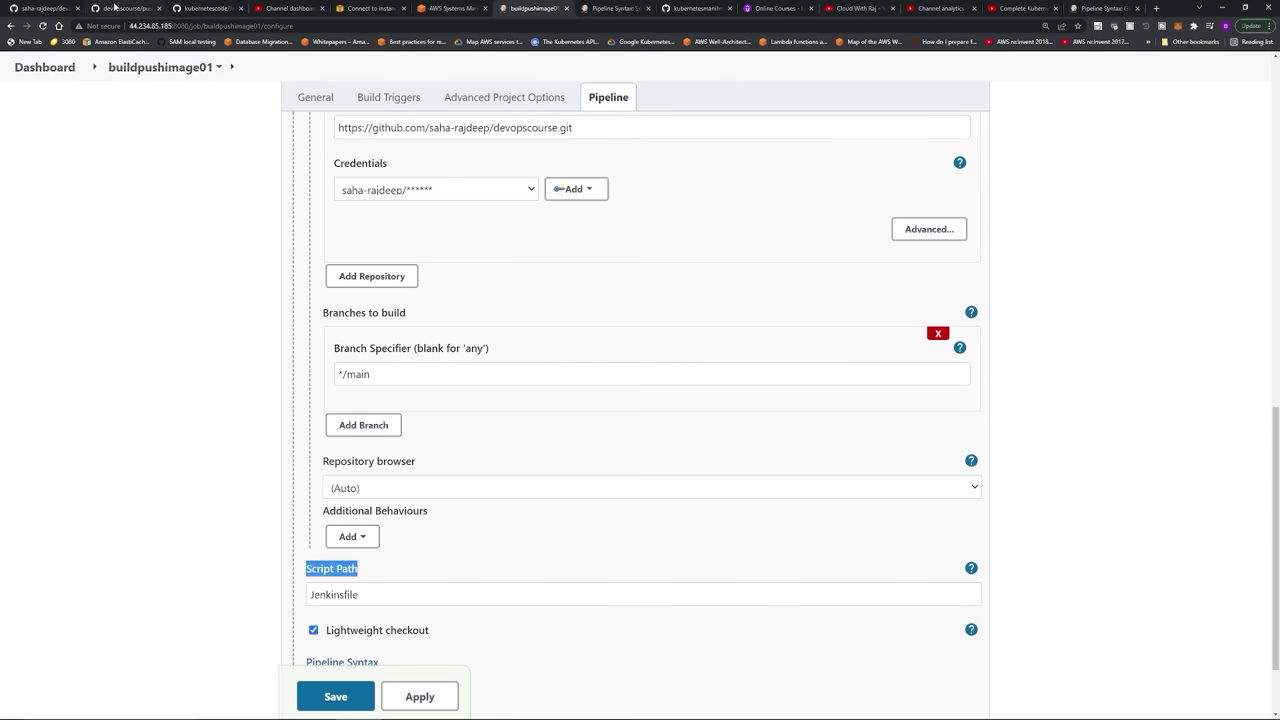
click(60, 8)
Recheck the pushdockerimage folder files on GitHub, then go back to Jenkins' Script Path field.
click(383, 306)
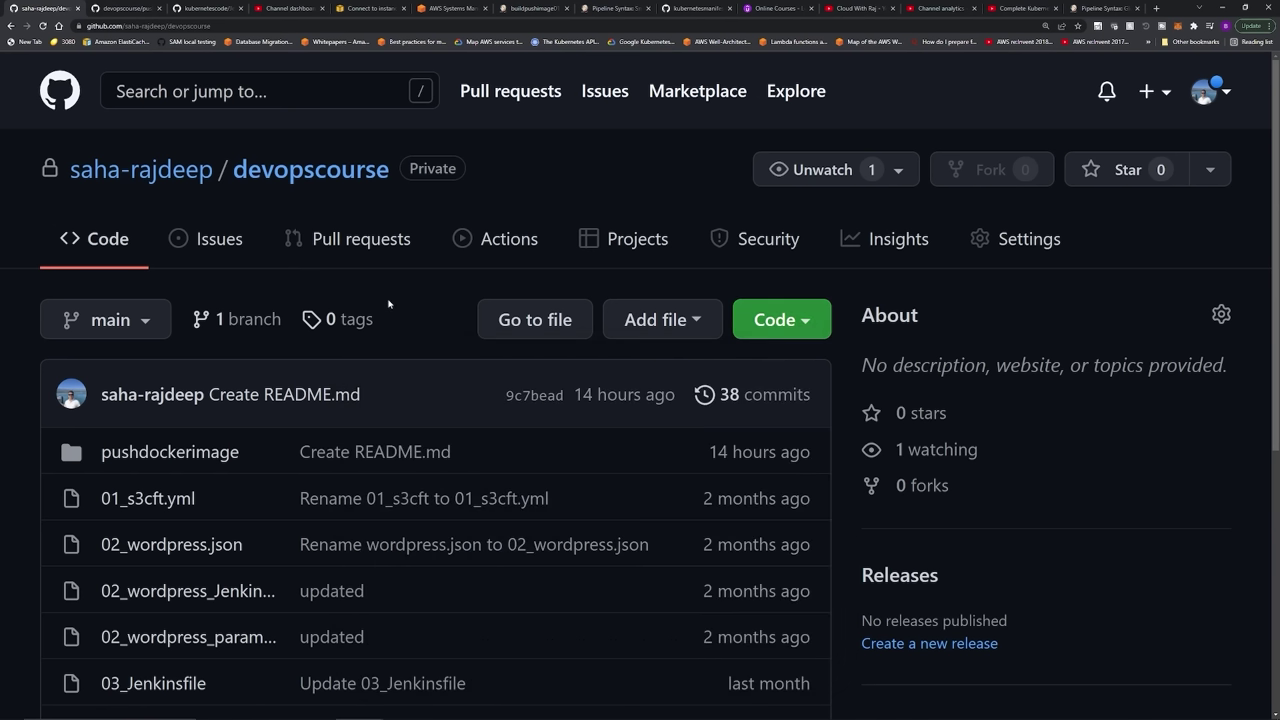
scroll(395, 308, down, 3)
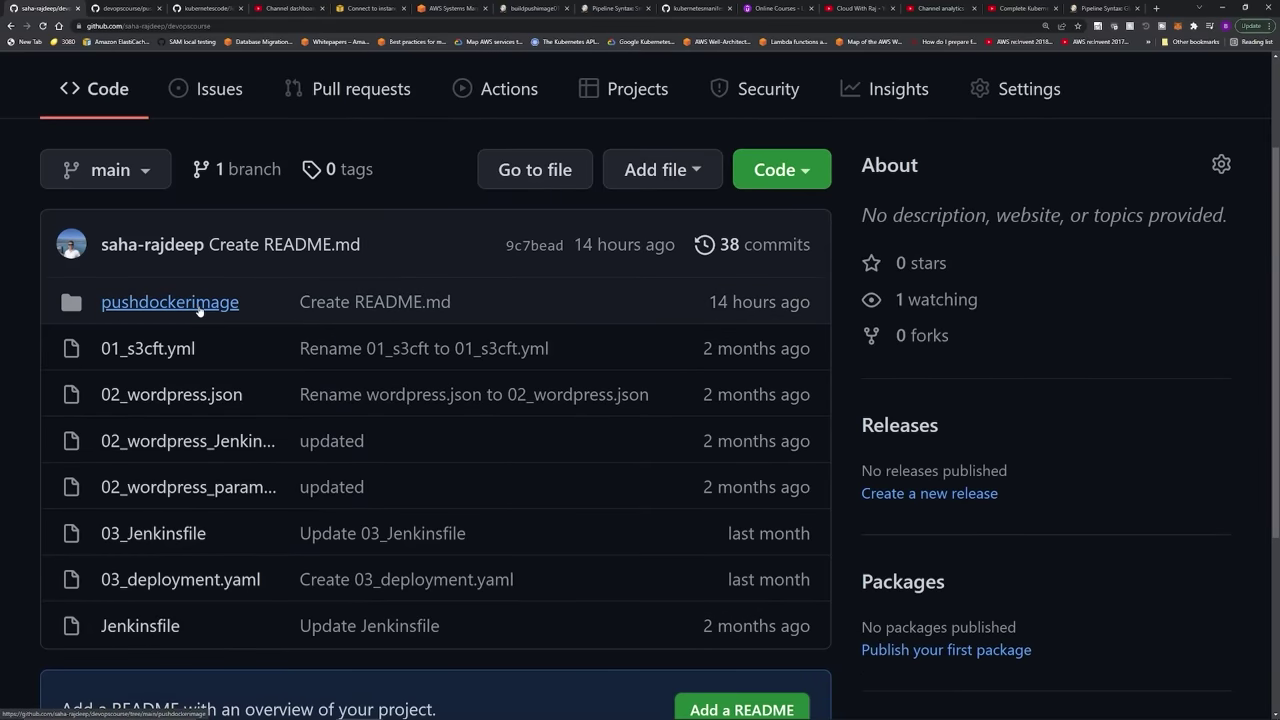
click(199, 309)
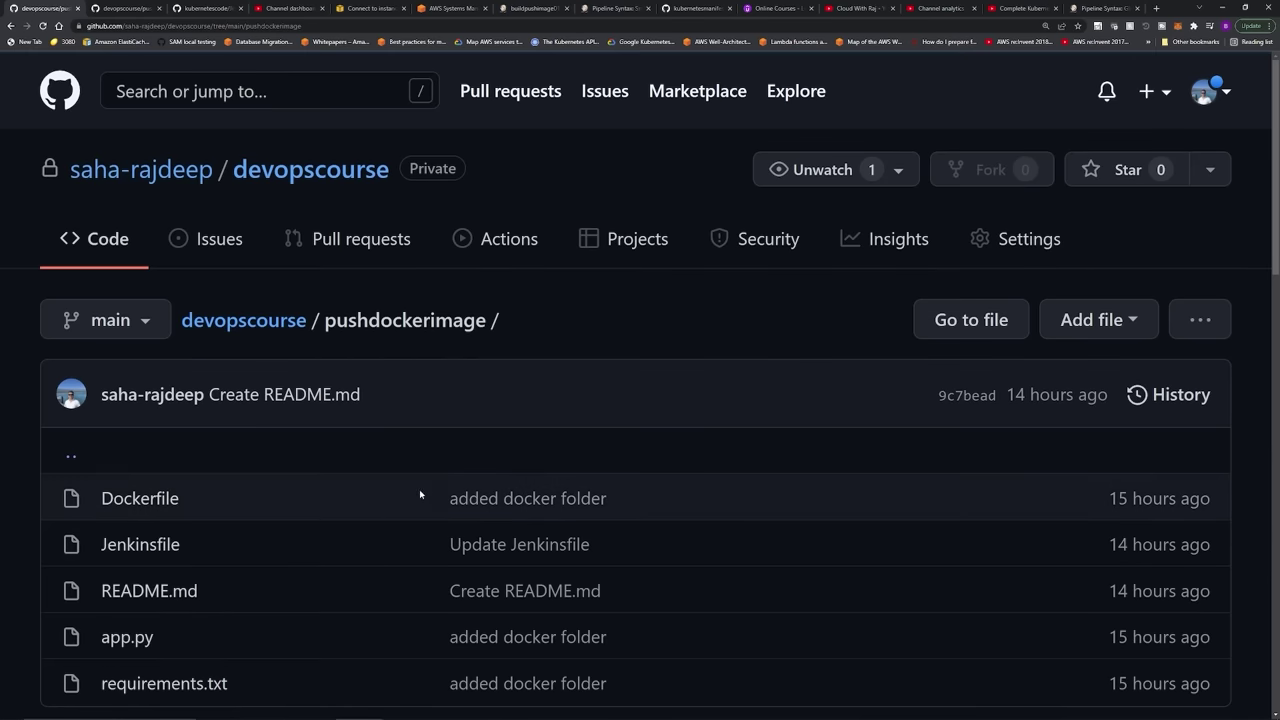
scroll(420, 491, down, 3)
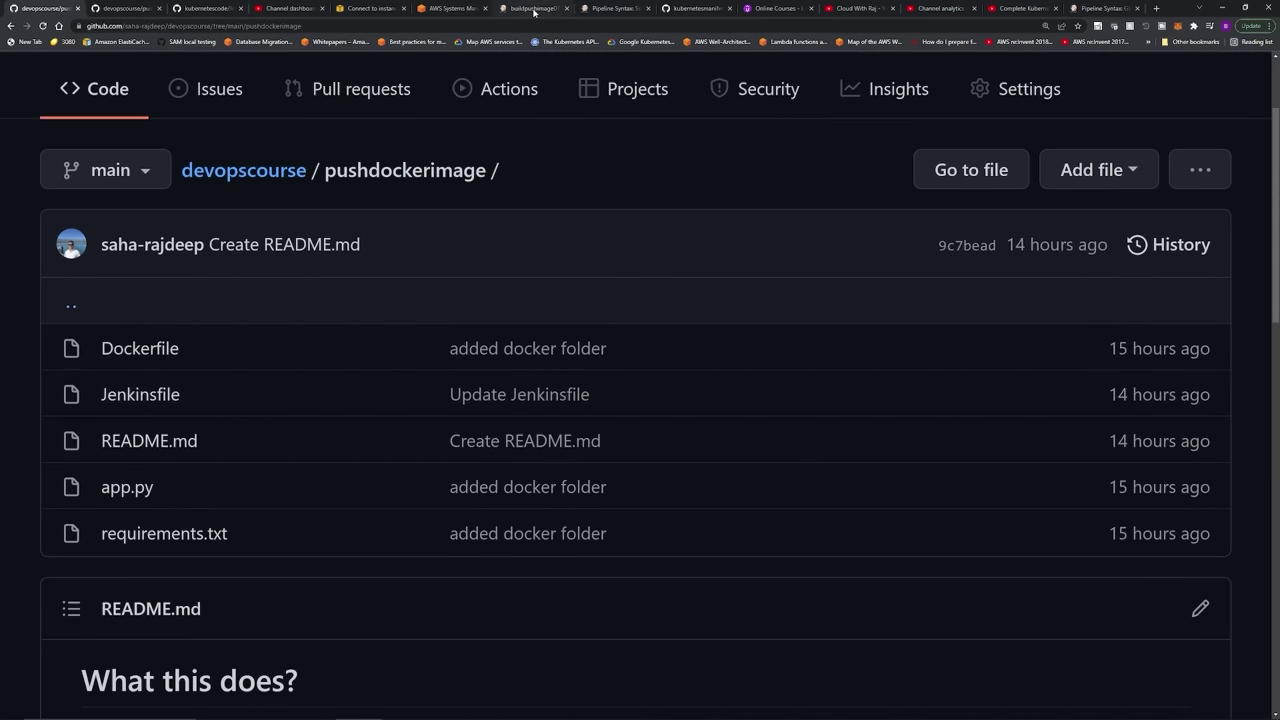
click(535, 8)
click(379, 594)
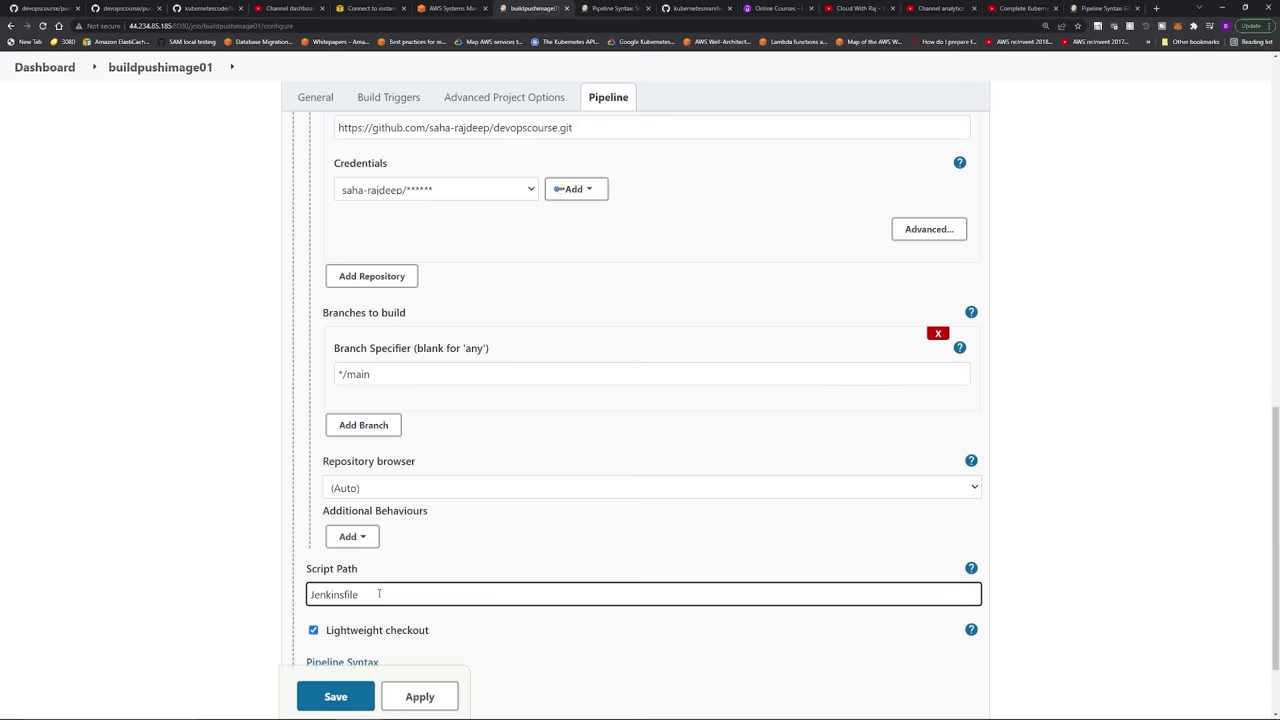
Change Script Path to pushdockerimage/Jenkinsfile and save the buildpushimage01 job.
key(Home)
text(pushdocker/)
key(Left)
text(image)
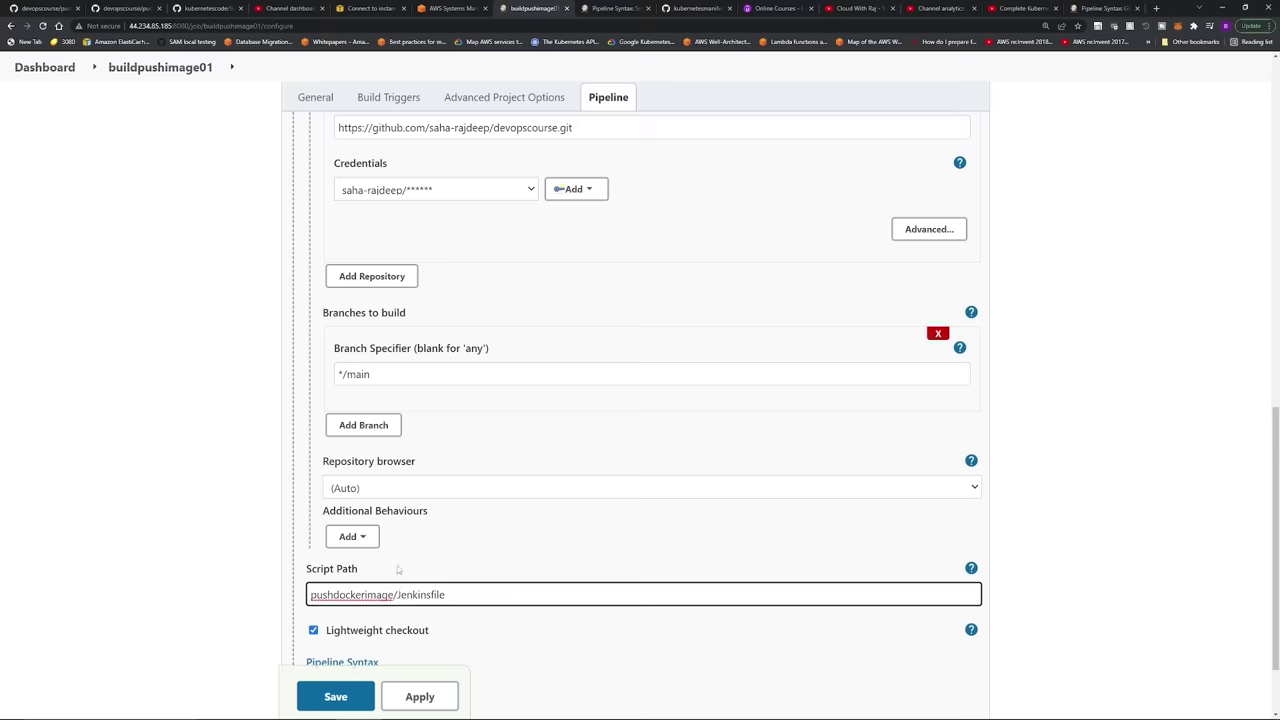
scroll(596, 594, down, 1)
key(Return)
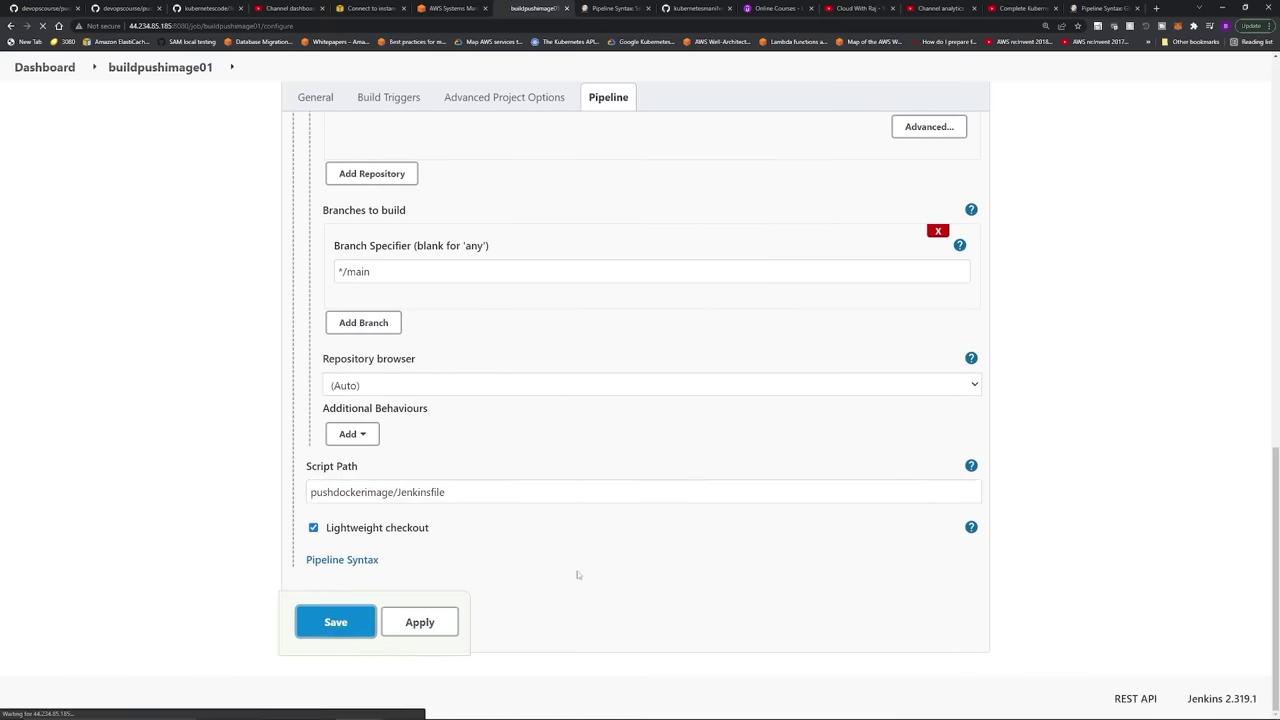
Open dockerhub.com in a new tab, confirm jenkinstest has no tags, and return to Jenkins.
key(ctrl+t)
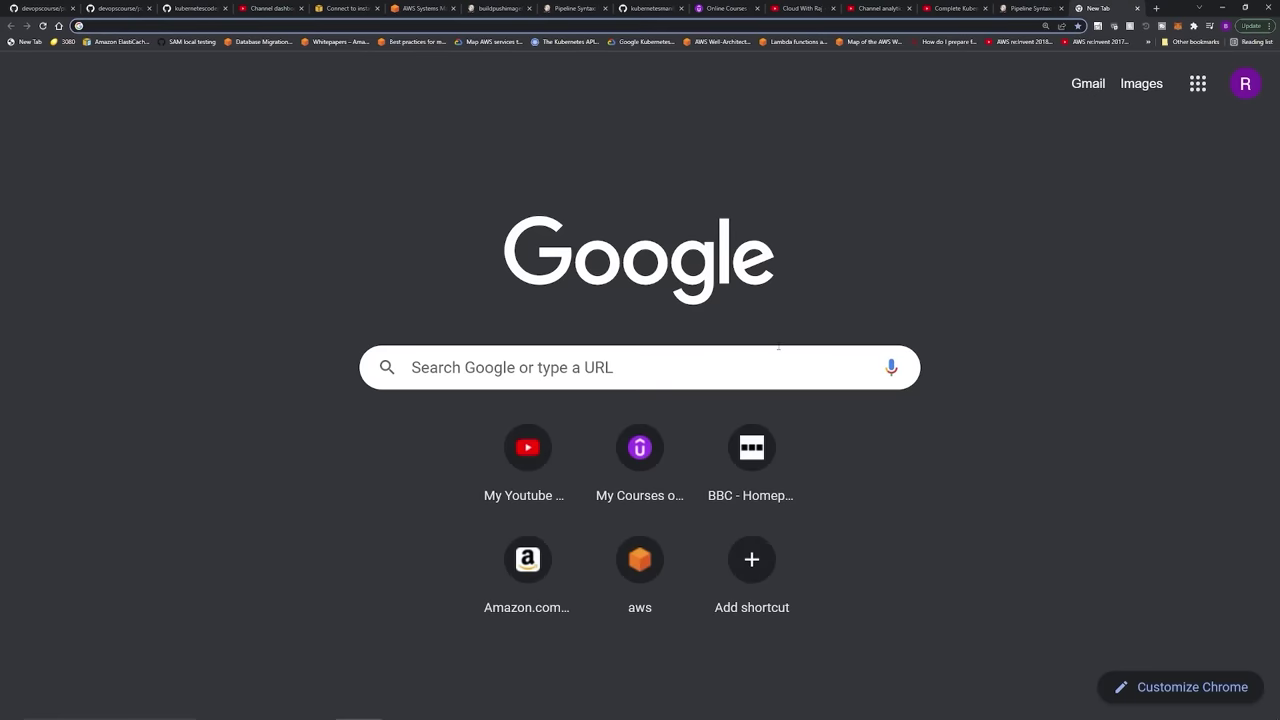
text(dockerhub.com)
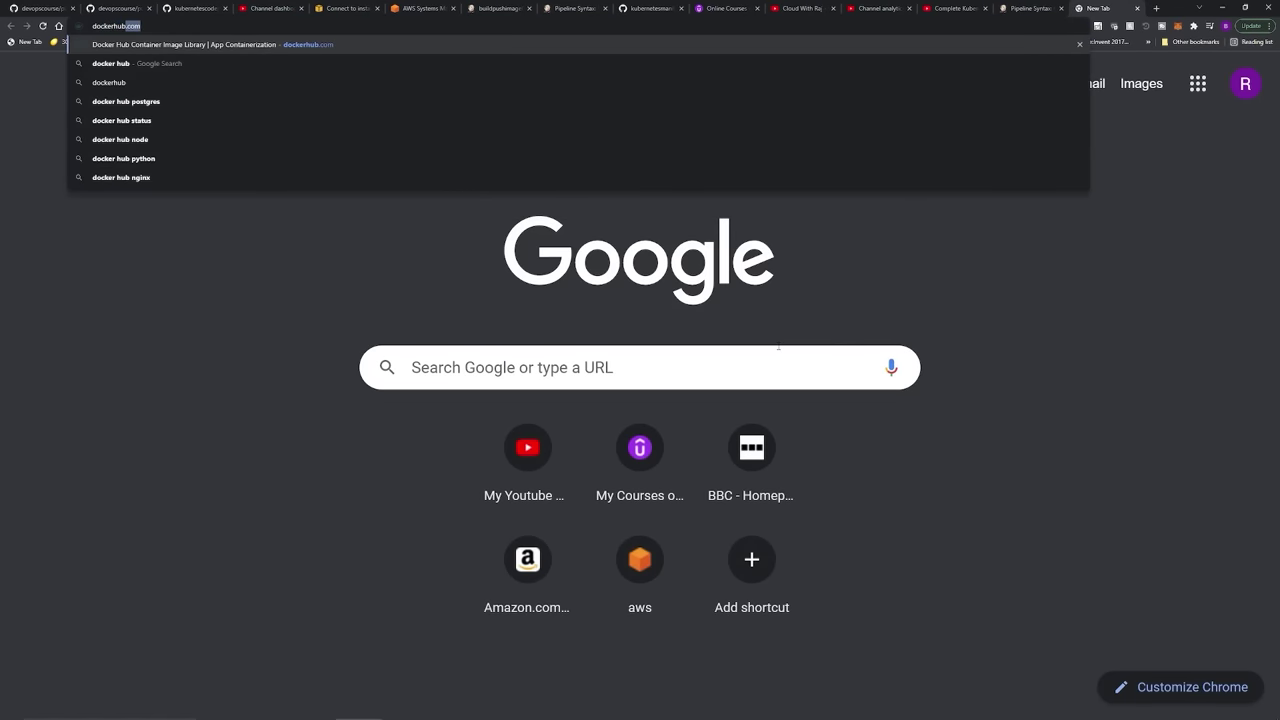
key(Return)
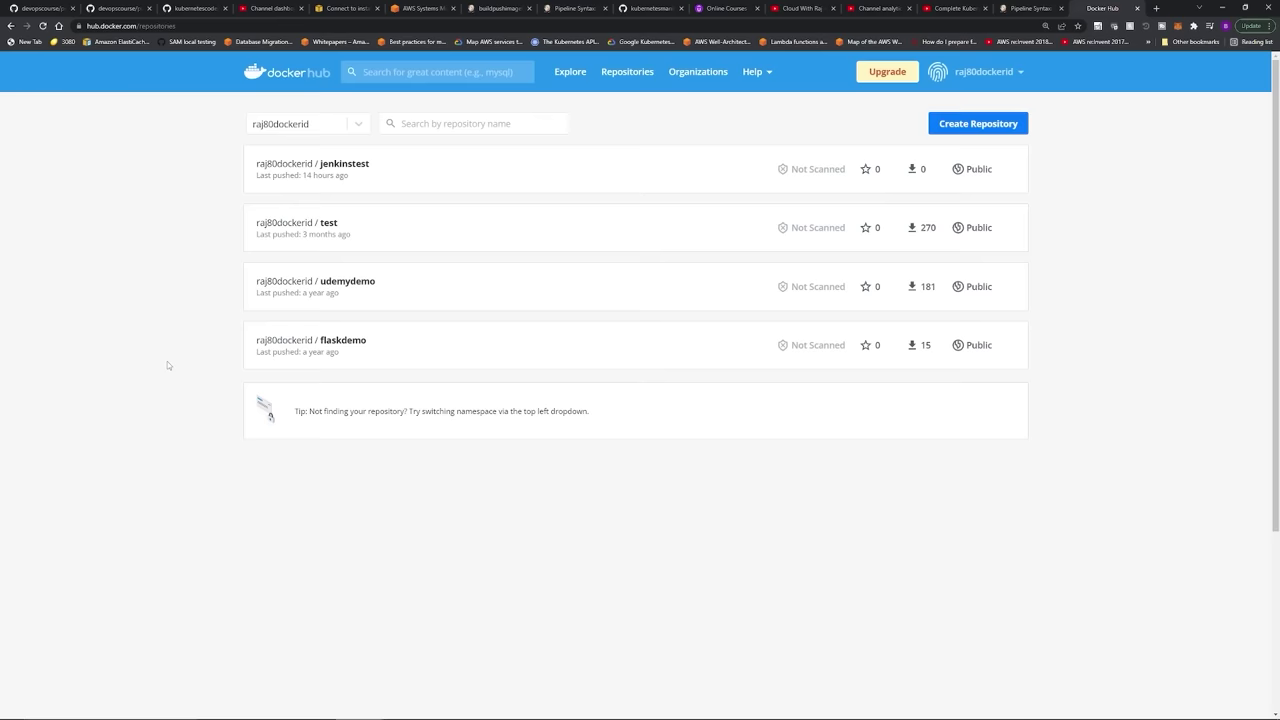
click(366, 171)
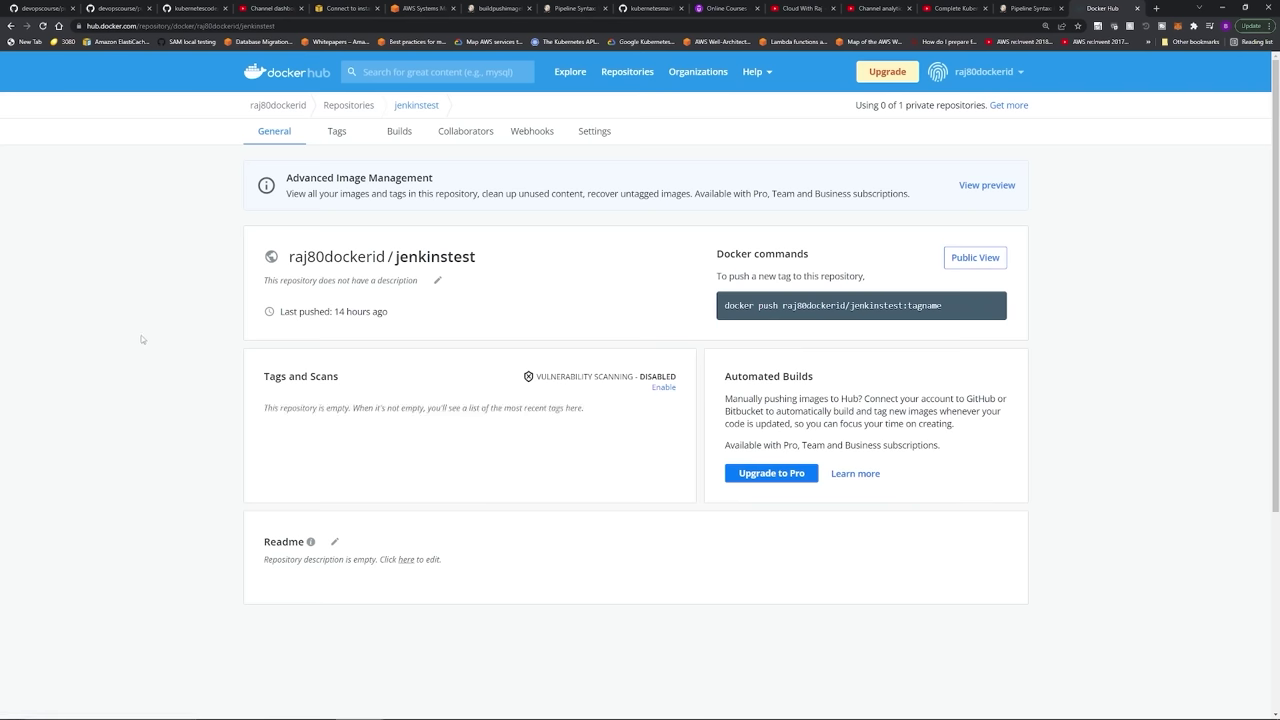
click(497, 8)
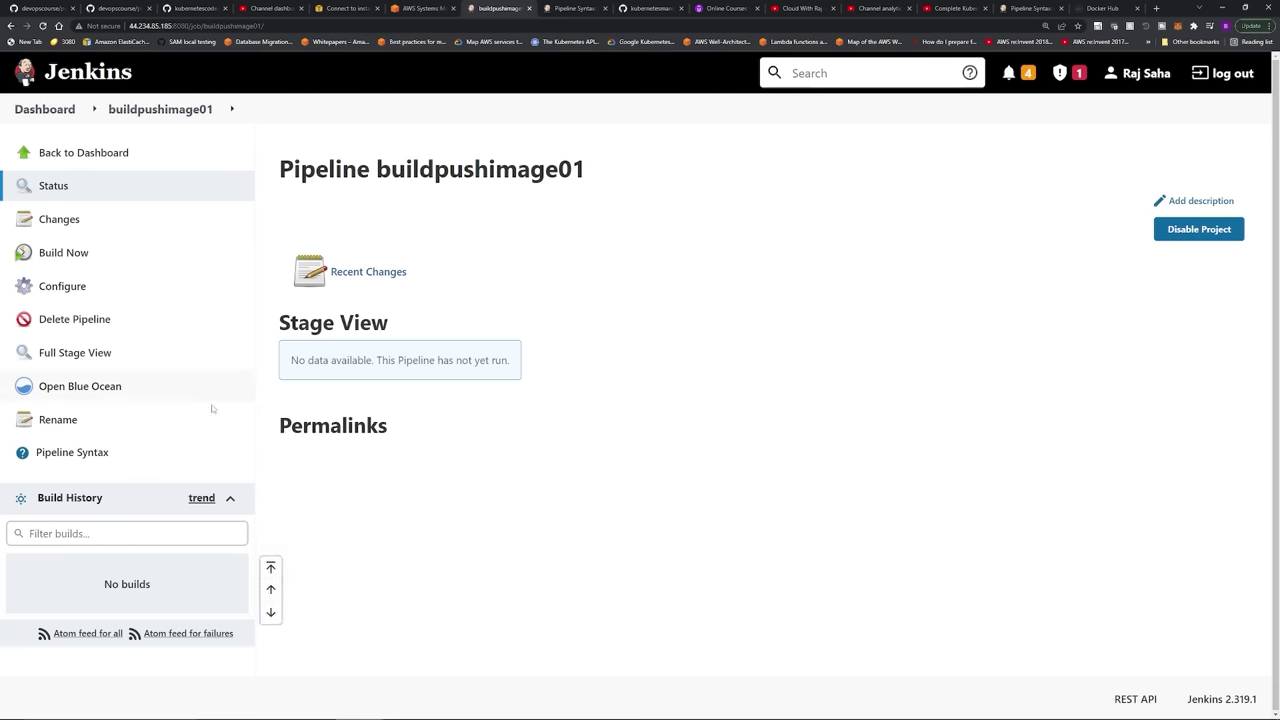
Trigger a build of buildpushimage01 and view build #1's console output from the repository clone line.
click(66, 253)
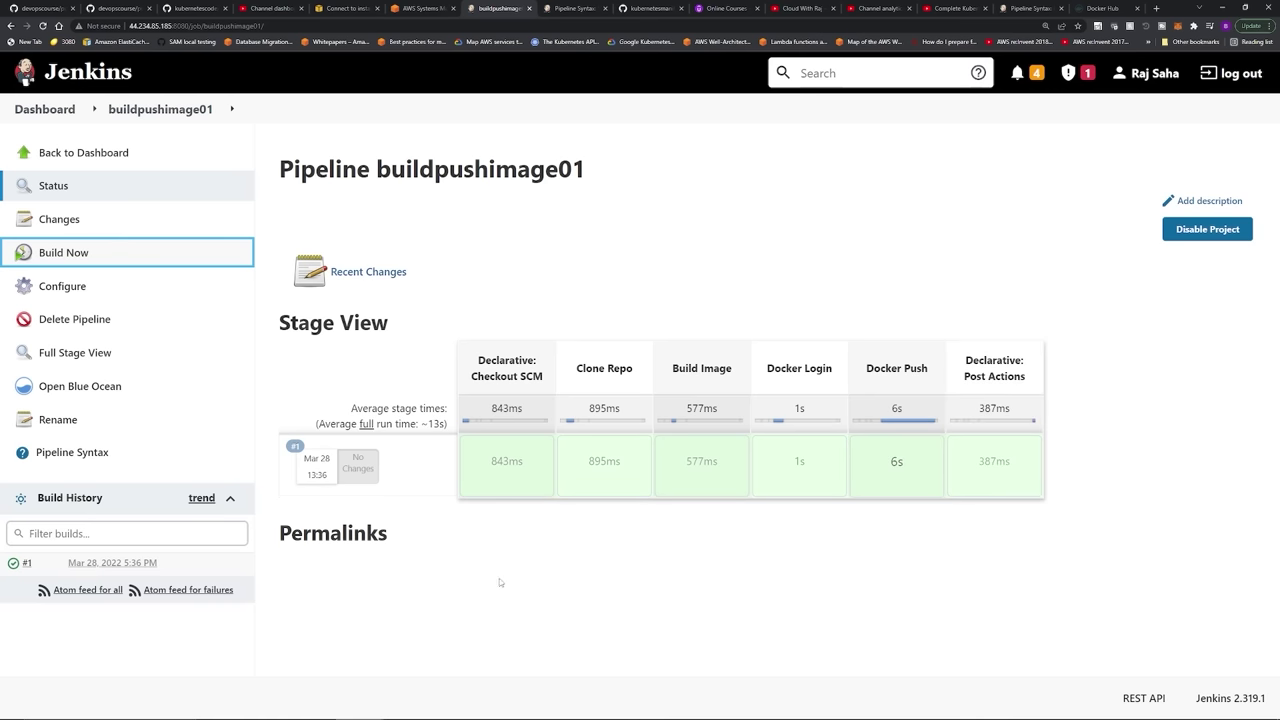
click(38, 566)
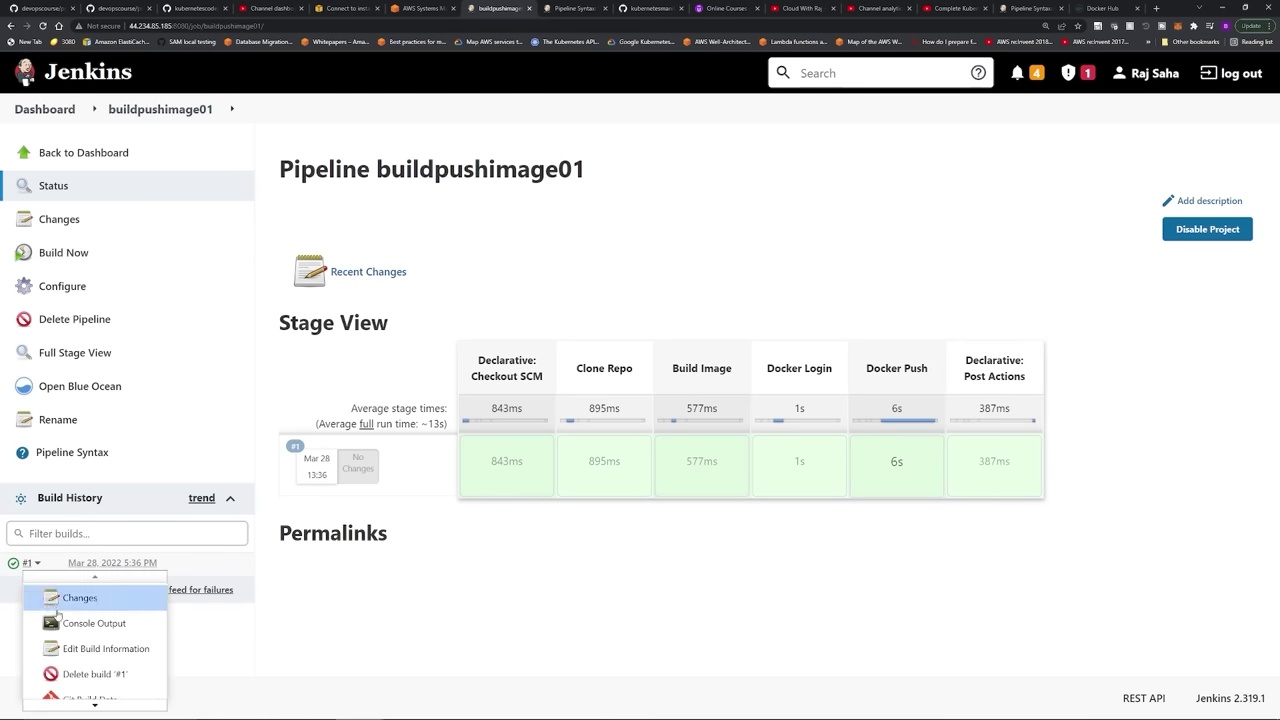
click(80, 620)
mouse_move(648, 397)
mouse_down()
mouse_move(296, 413)
mouse_move(278, 400)
mouse_up()
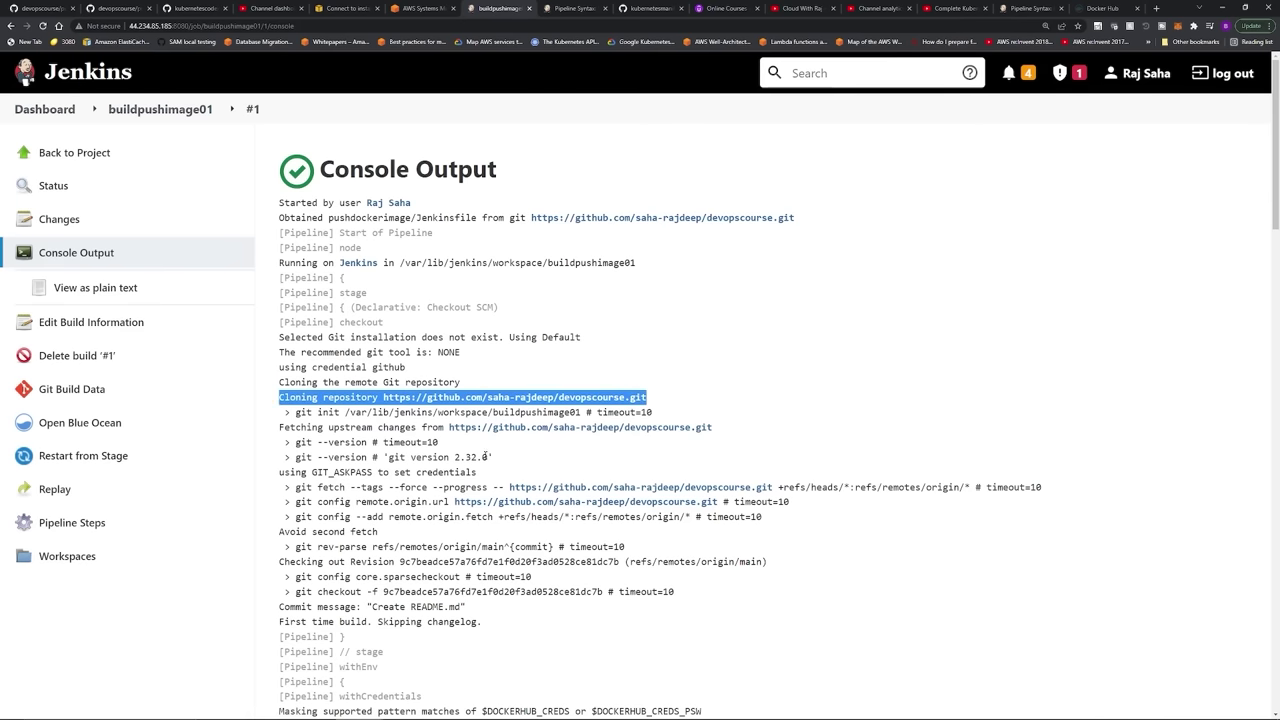
scroll(483, 456, down, 5)
drag(280, 477, 302, 491)
scroll(380, 495, down, 1)
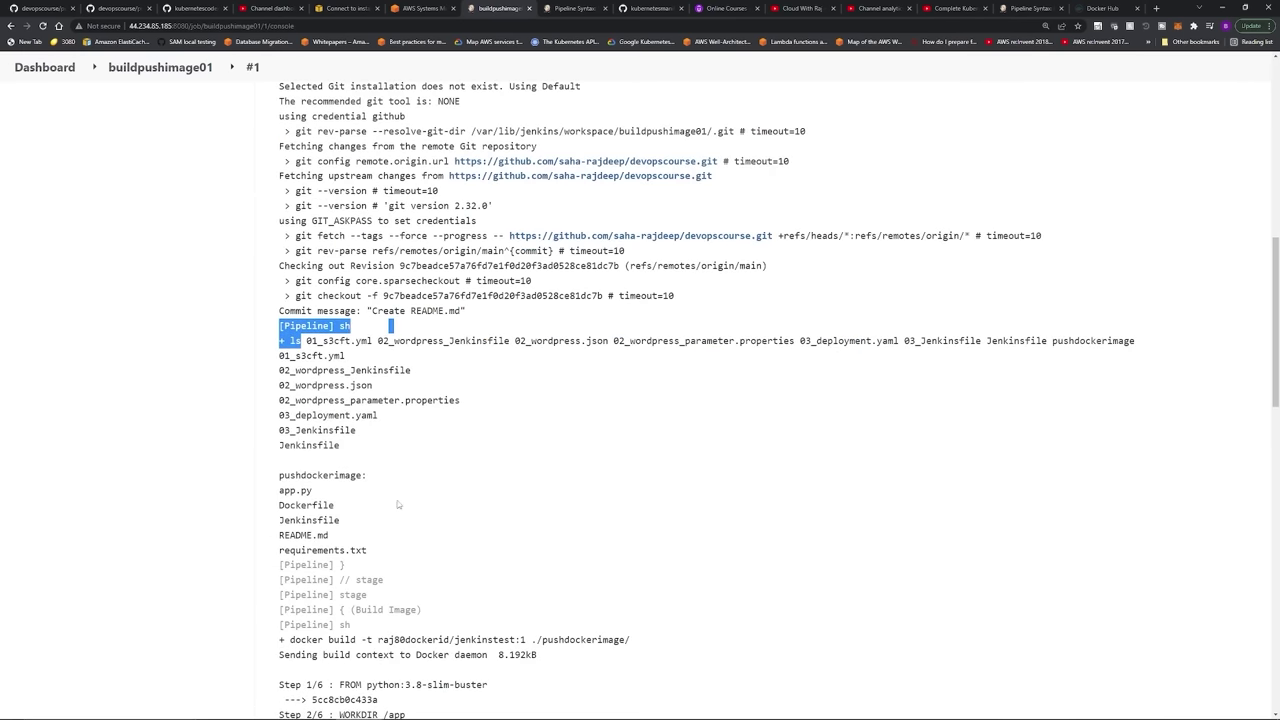
scroll(505, 489, down, 1)
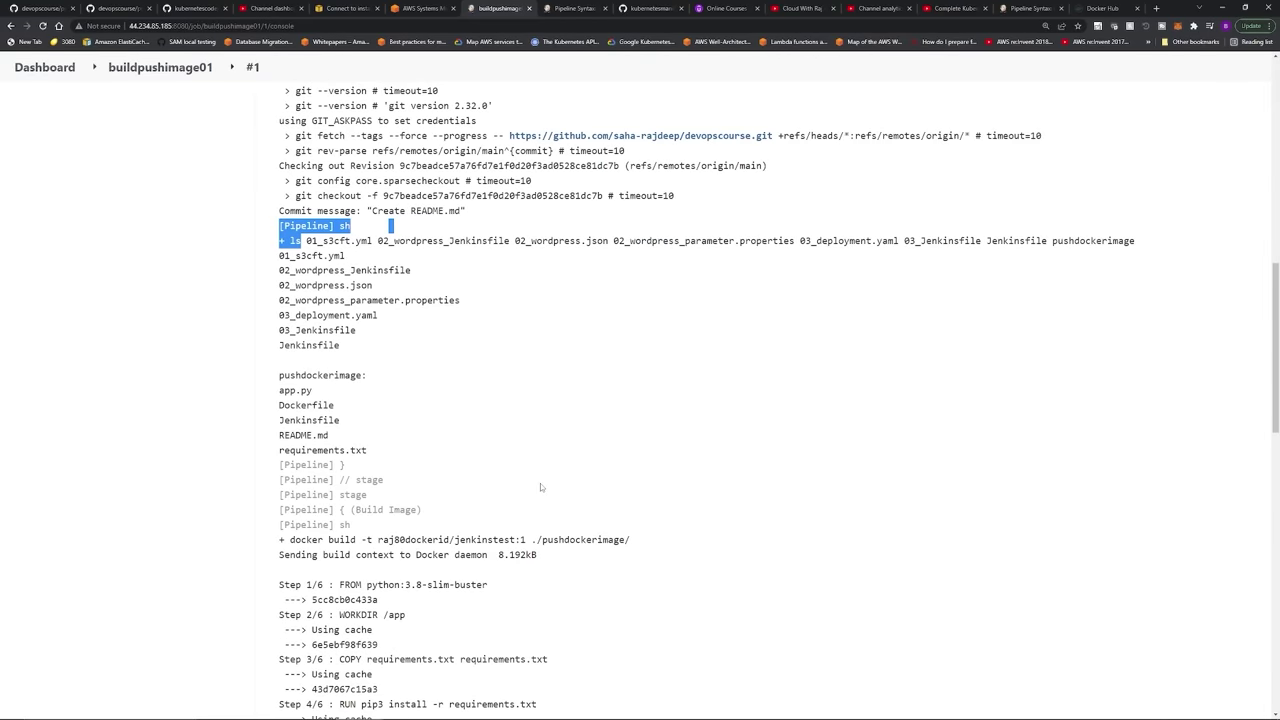
scroll(540, 483, down, 1)
scroll(540, 489, down, 1)
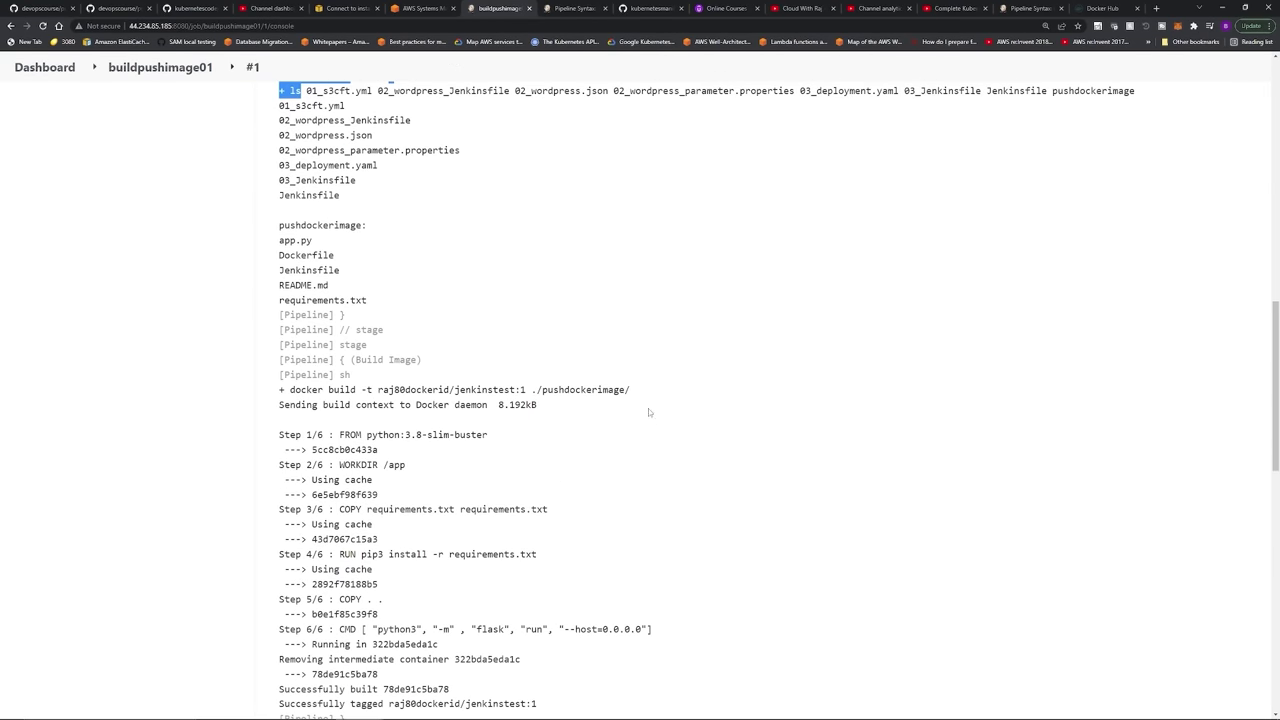
drag(632, 390, 274, 398)
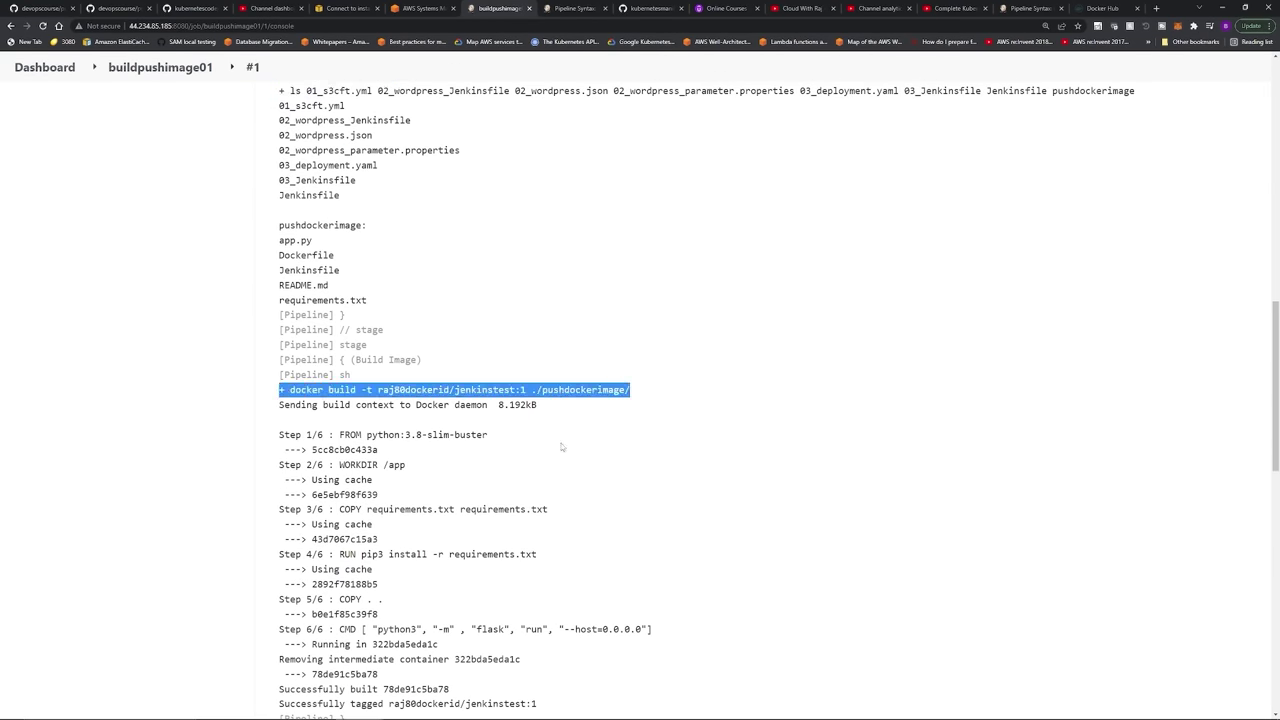
scroll(557, 448, down, 1)
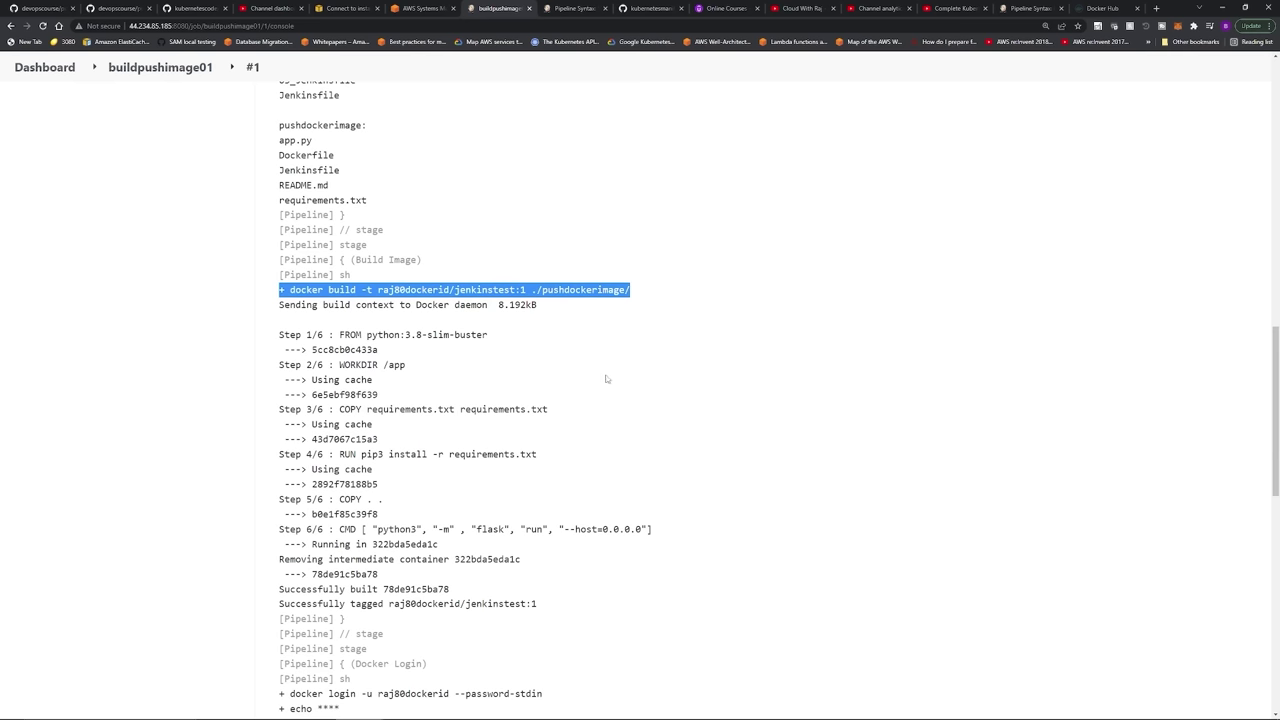
double_click(524, 289)
scroll(560, 402, down, 1)
scroll(560, 402, down, 2)
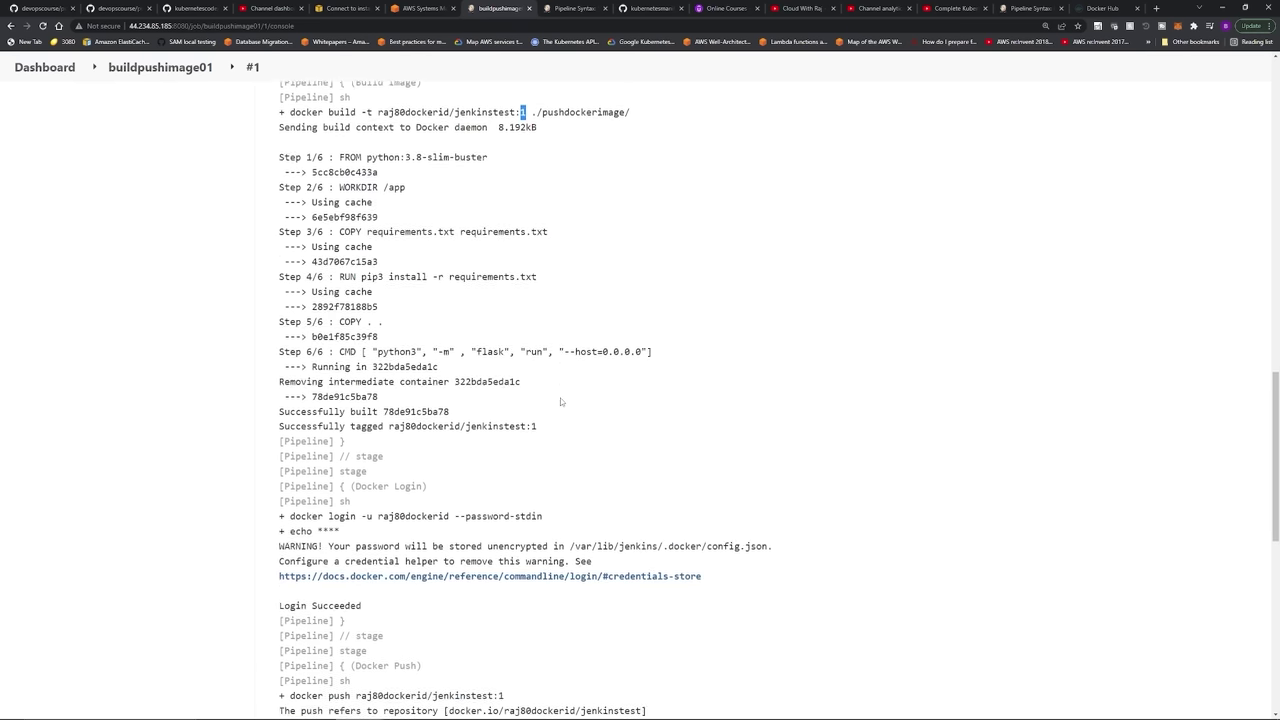
drag(560, 396, 277, 401)
scroll(276, 401, down, 2)
drag(362, 287, 274, 288)
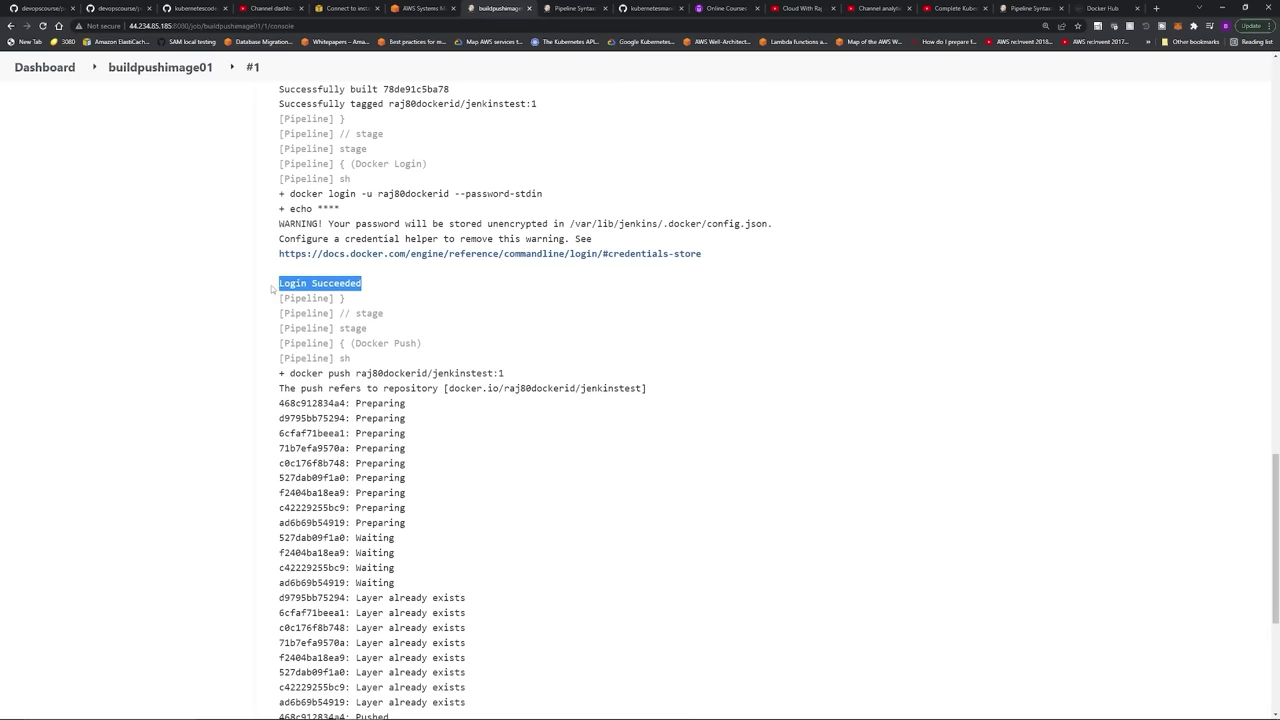
scroll(586, 437, down, 3)
drag(506, 224, 292, 223)
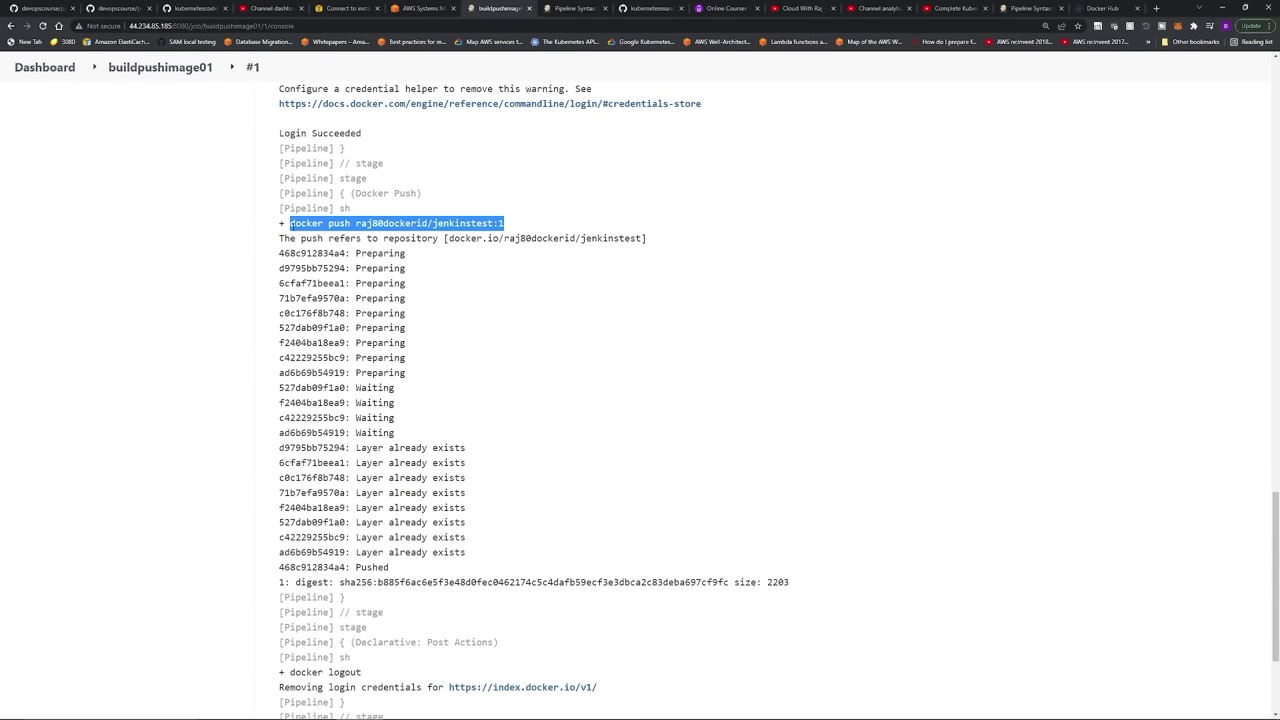
drag(404, 434, 269, 251)
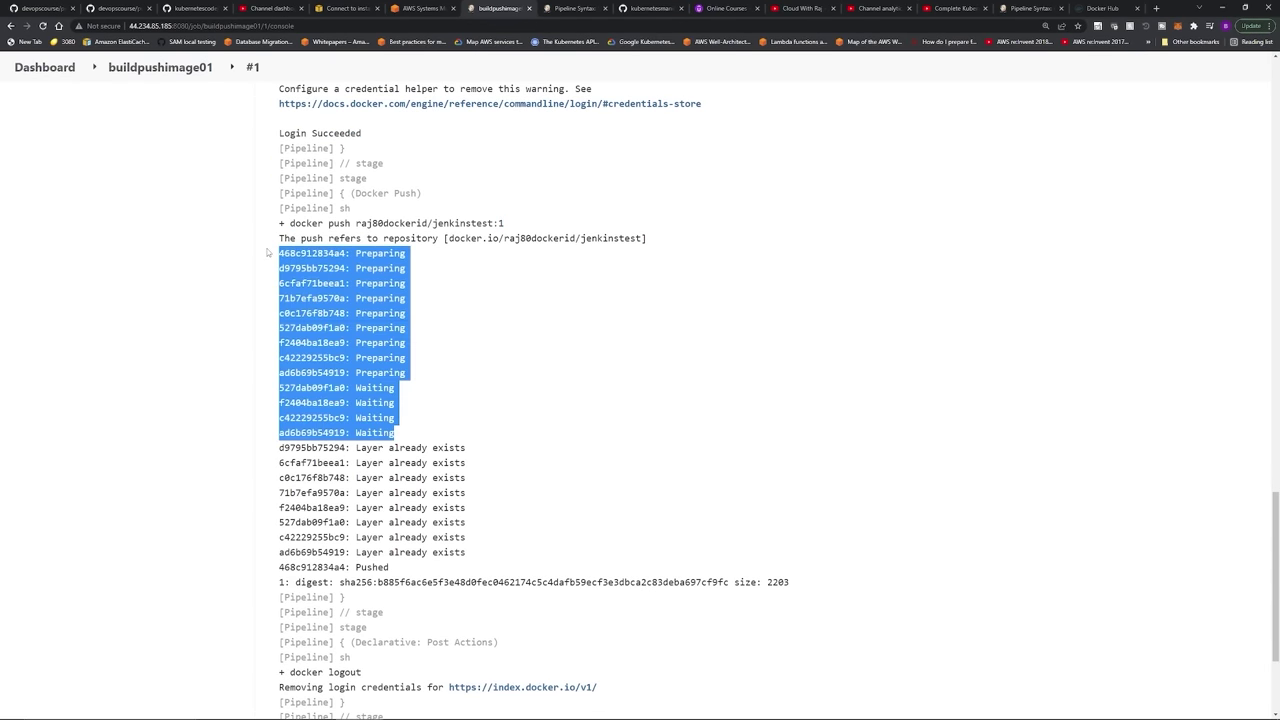
scroll(537, 406, down, 2)
scroll(660, 464, down, 1)
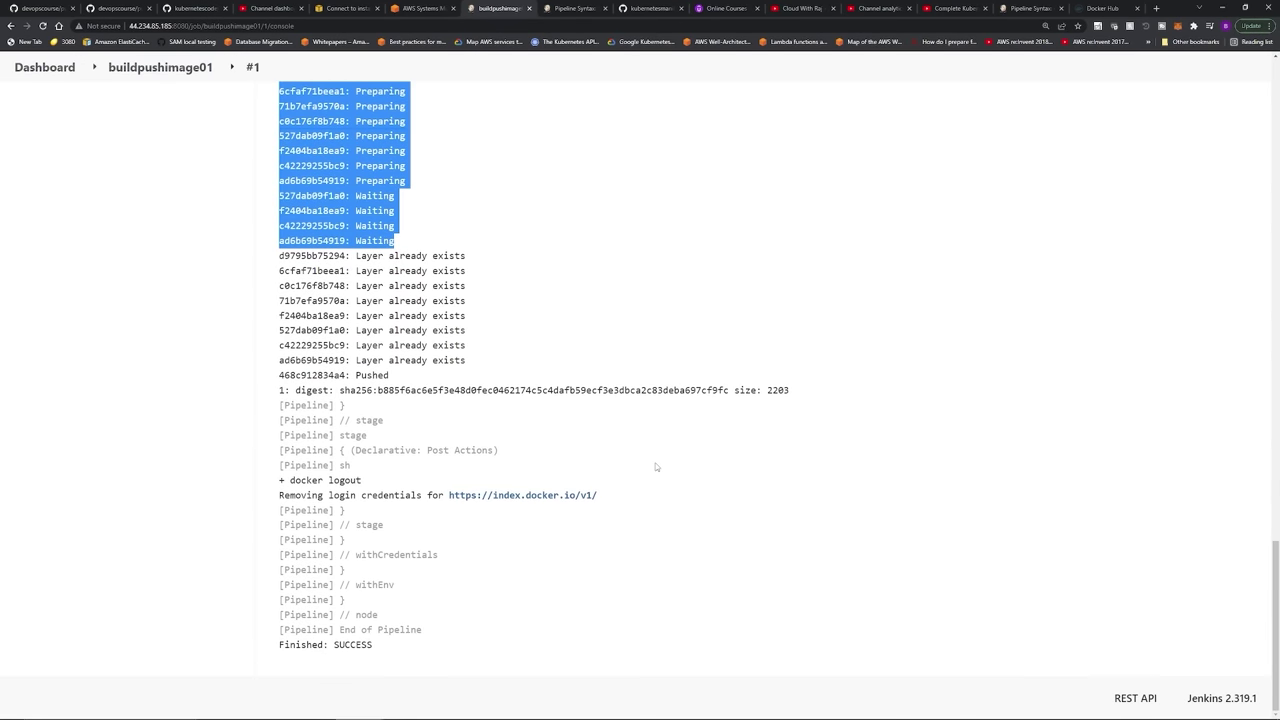
drag(362, 480, 280, 481)
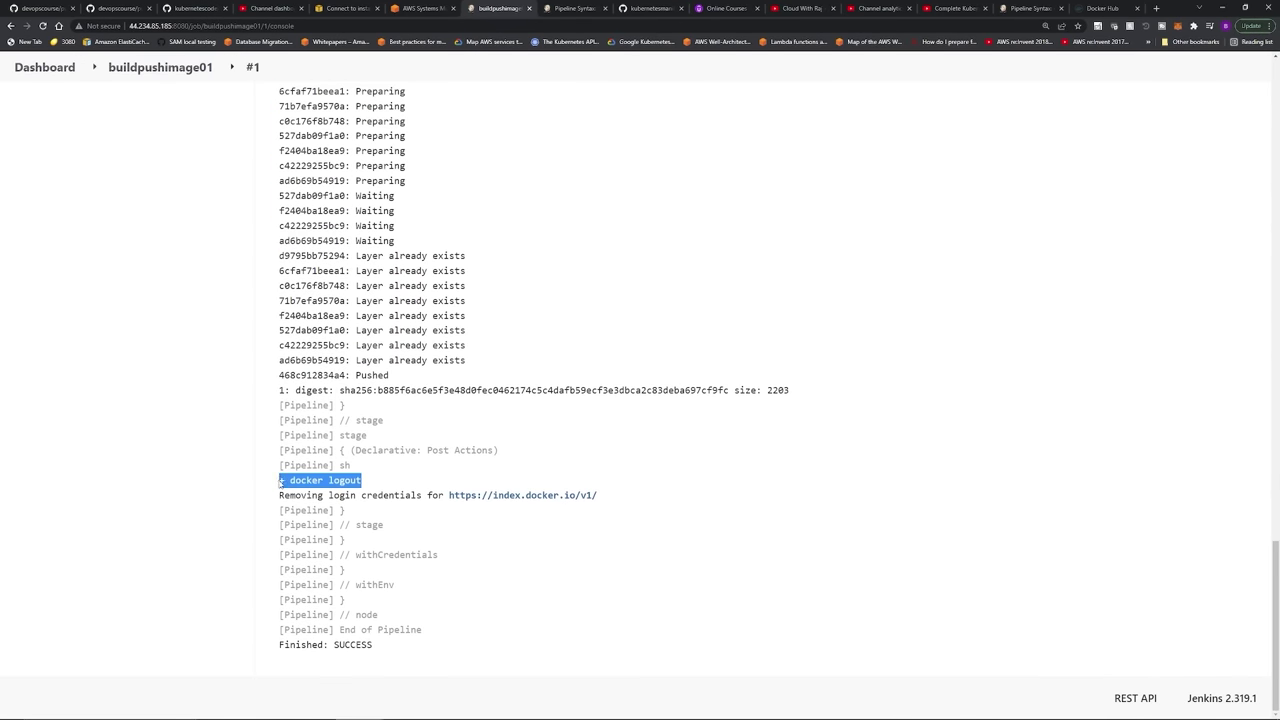
click(392, 655)
drag(392, 655, 266, 635)
click(266, 635)
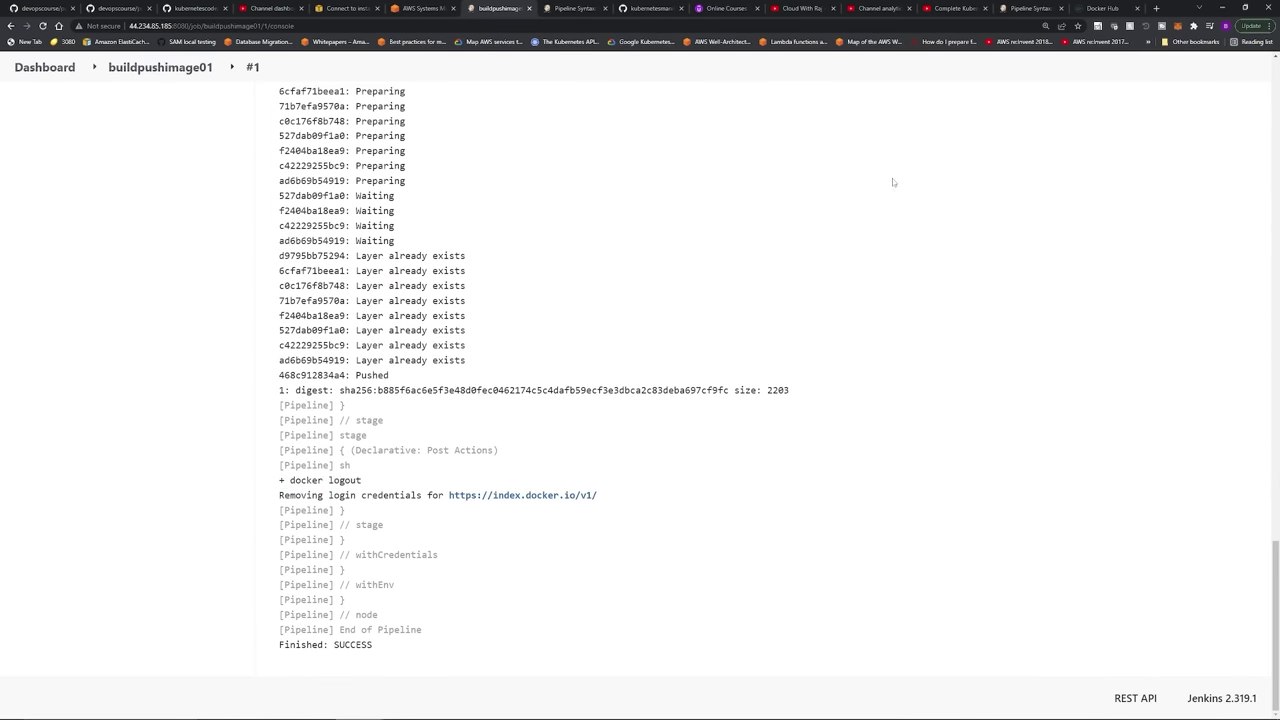
click(1100, 8)
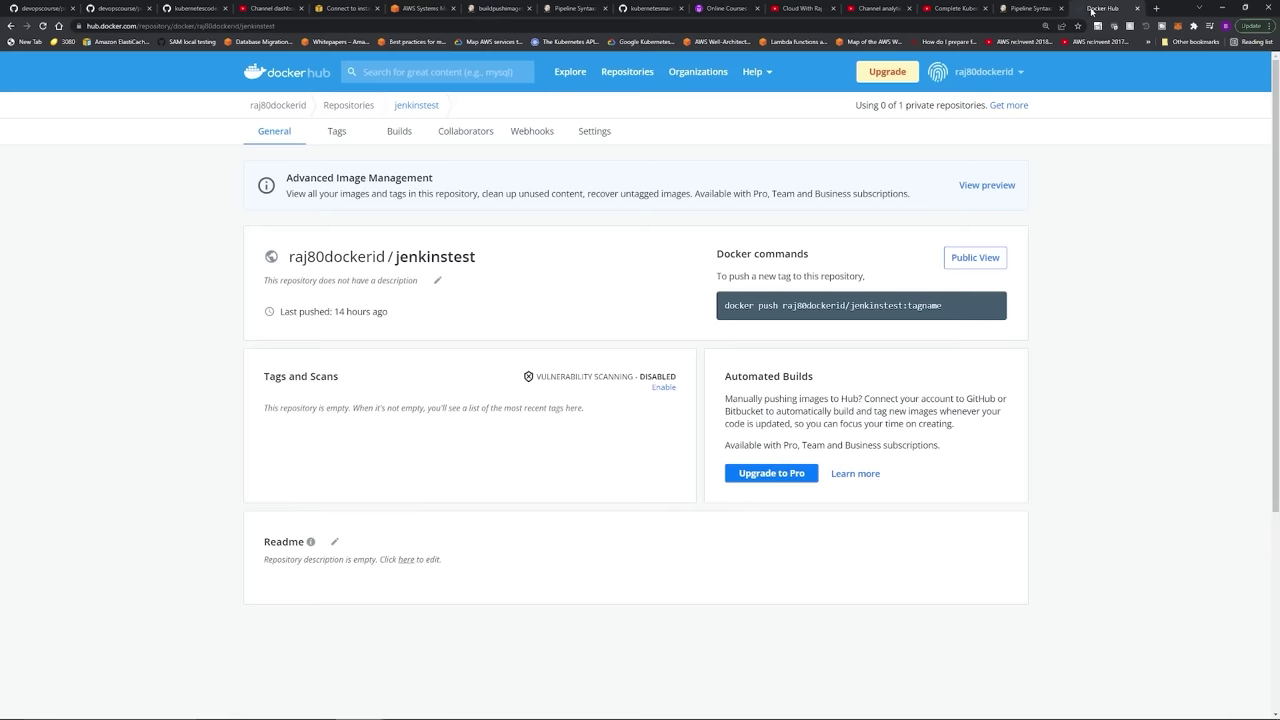
Reload the jenkinstest repository page and open the 45.37 MB tag 1 to view its image layers.
click(329, 26)
key(Return)
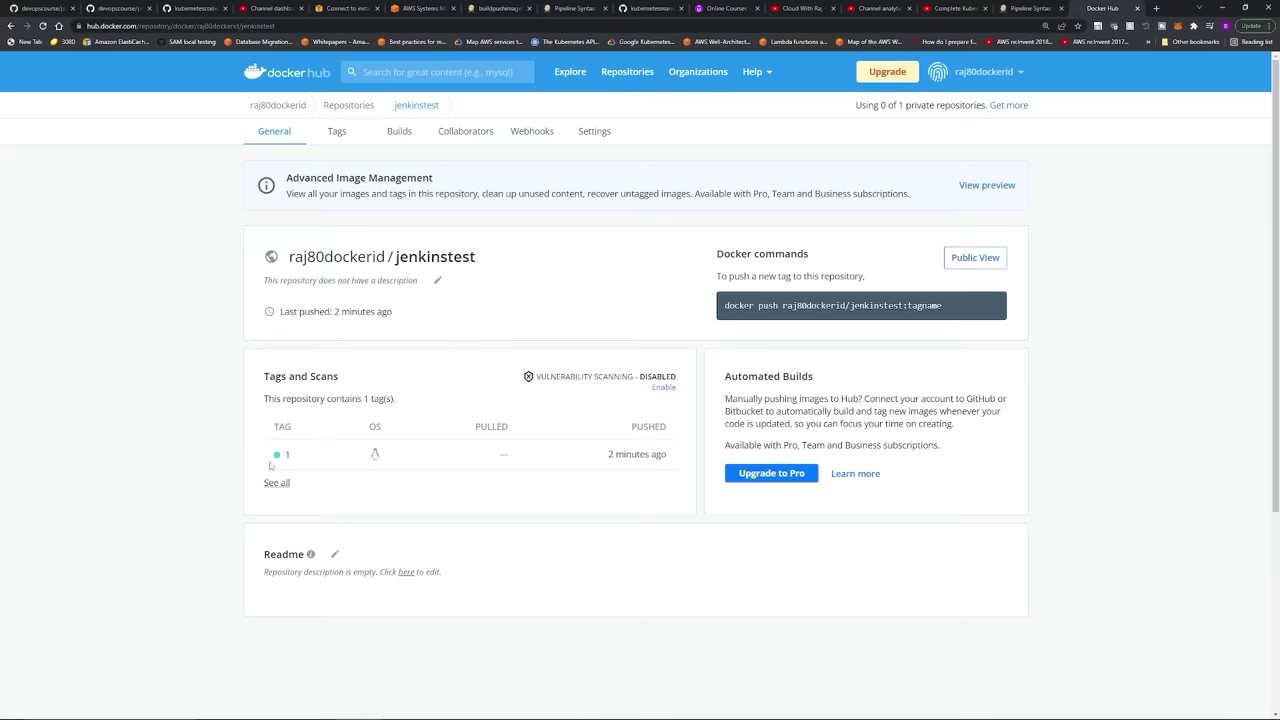
click(285, 456)
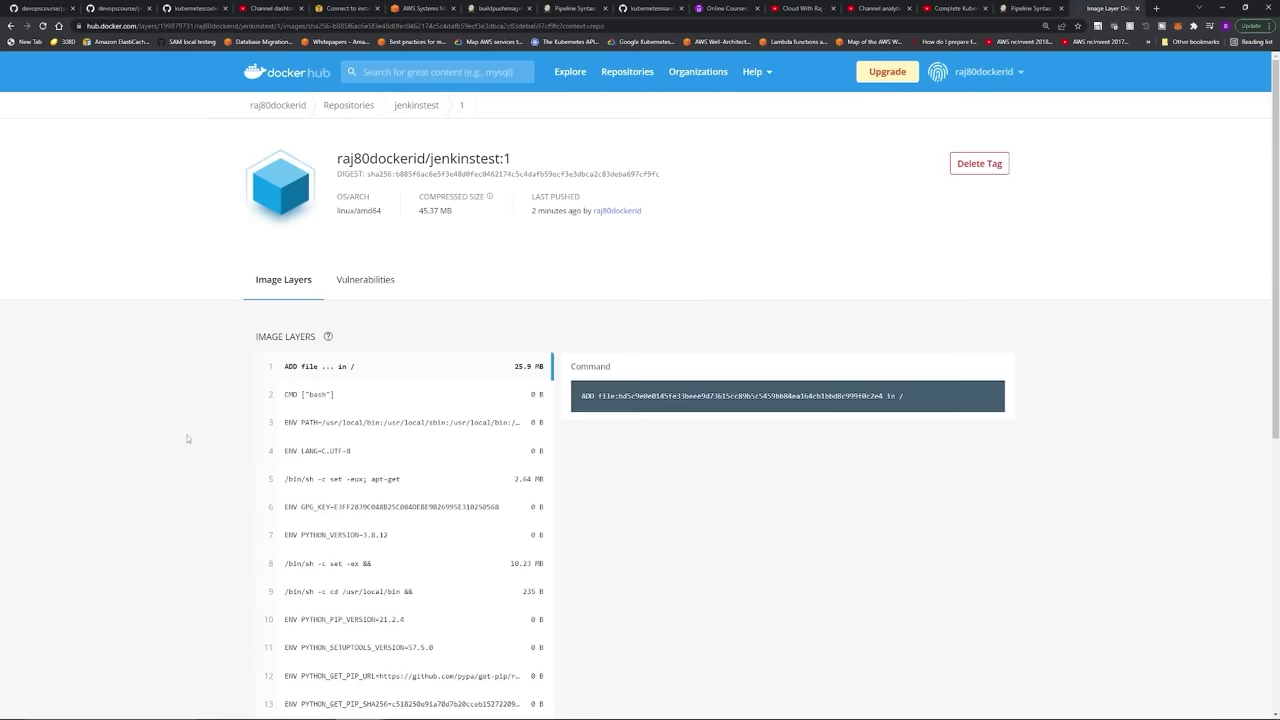
scroll(186, 437, down, 4)
scroll(186, 437, up, 4)
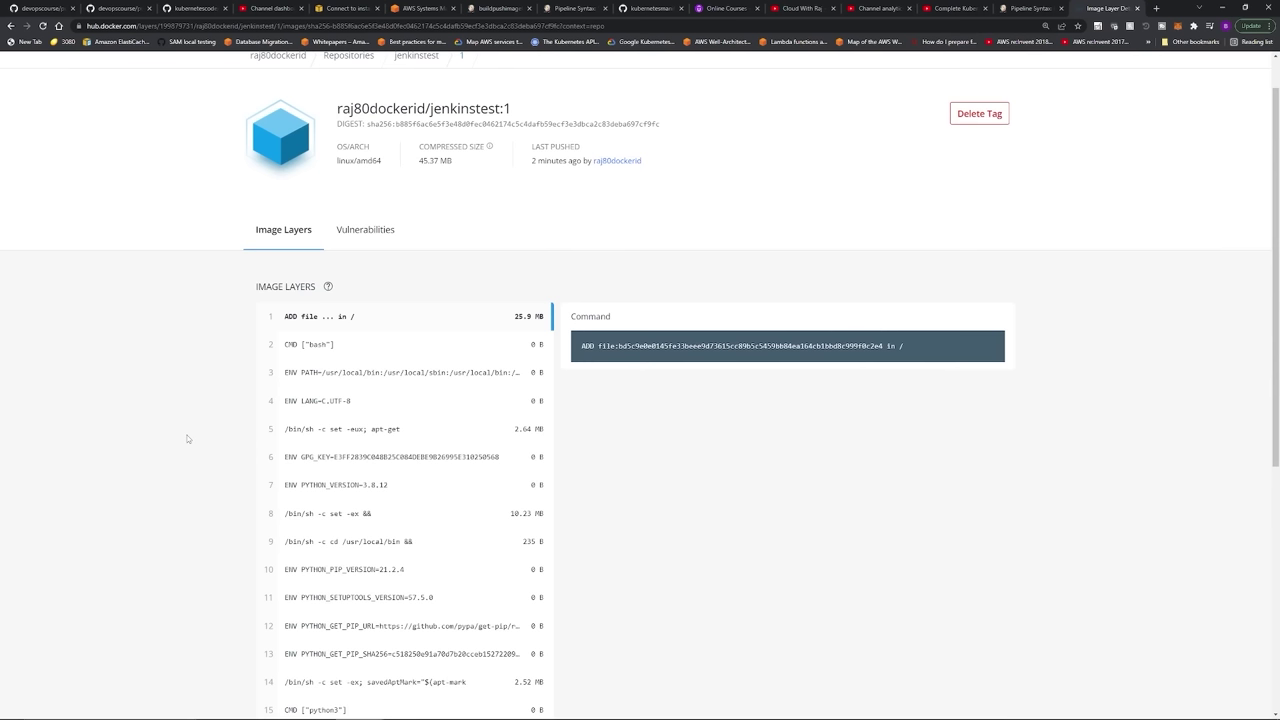